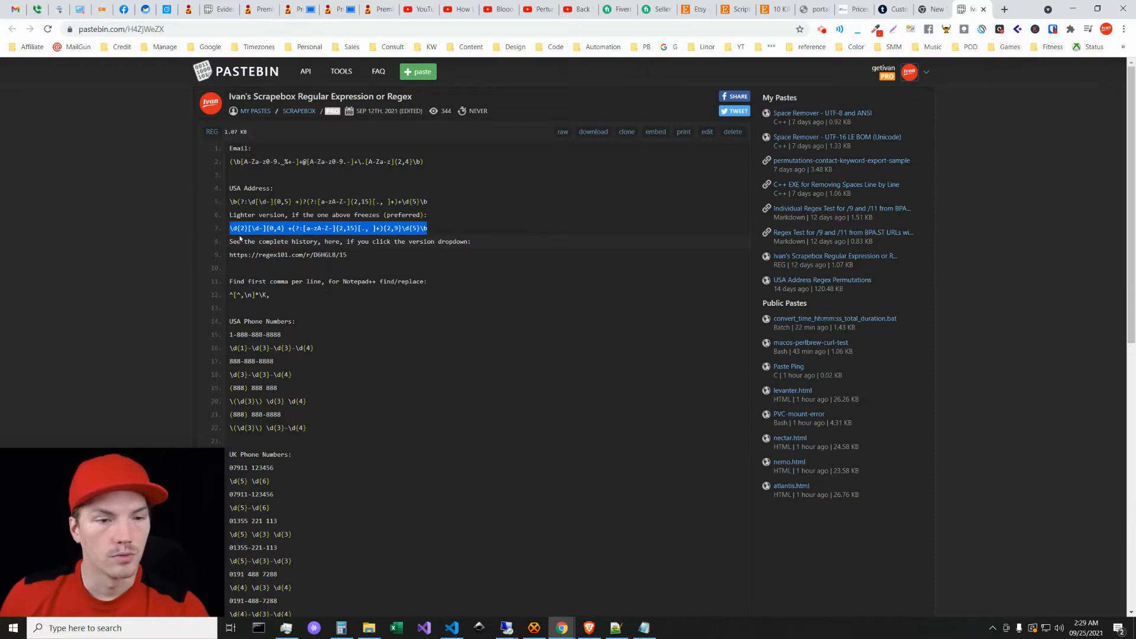
Step: Highlight the lighter, preferred USA address regex on line 7 of the paste
click(230, 231)
drag(230, 228, 428, 229)
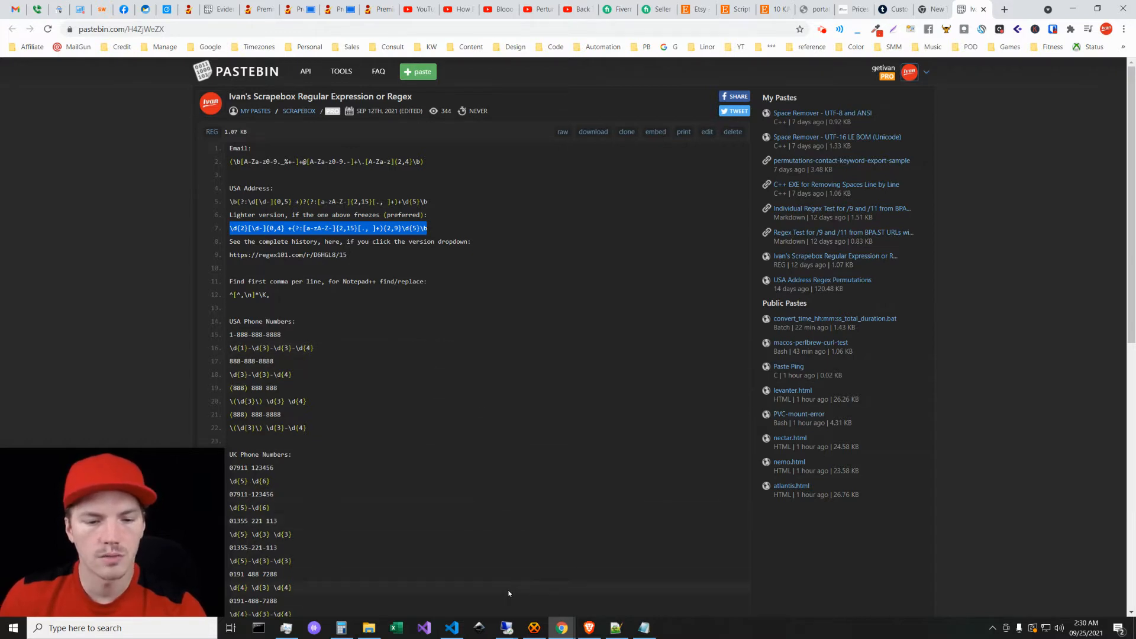
Step: Switch to the blue-server Remote Desktop session and show it full screen
mouse_move(506, 627)
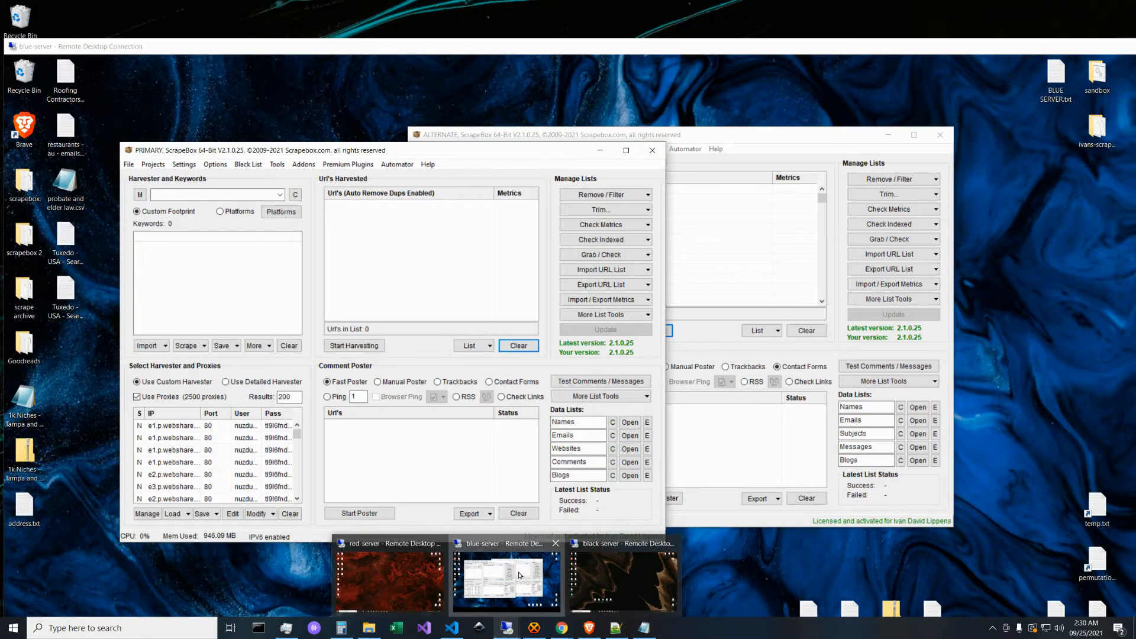
click(512, 568)
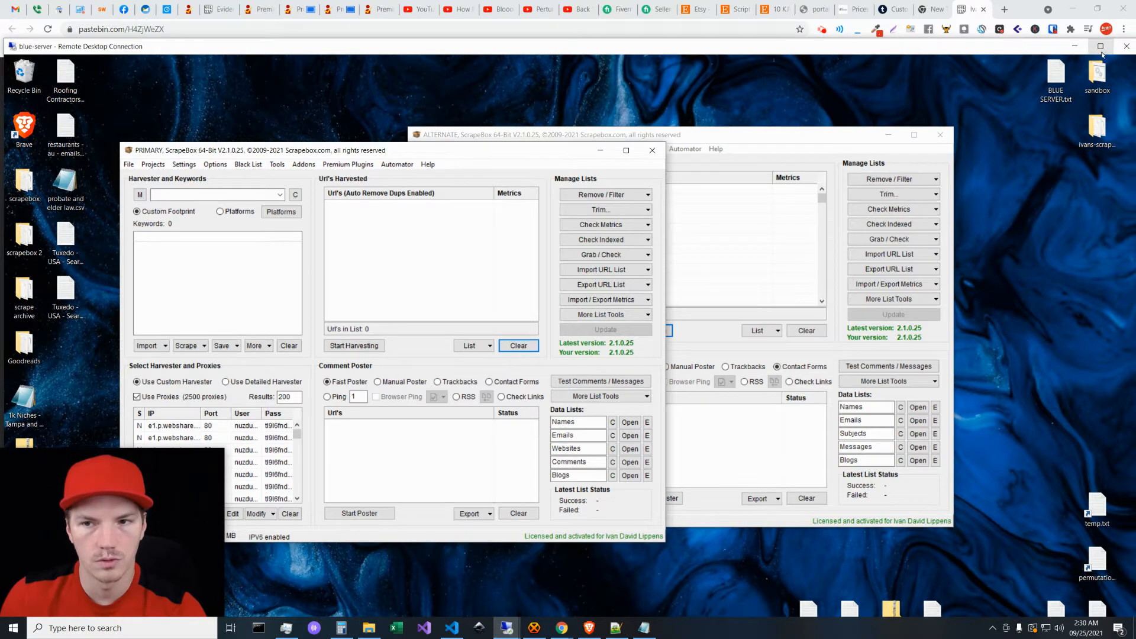
click(1101, 50)
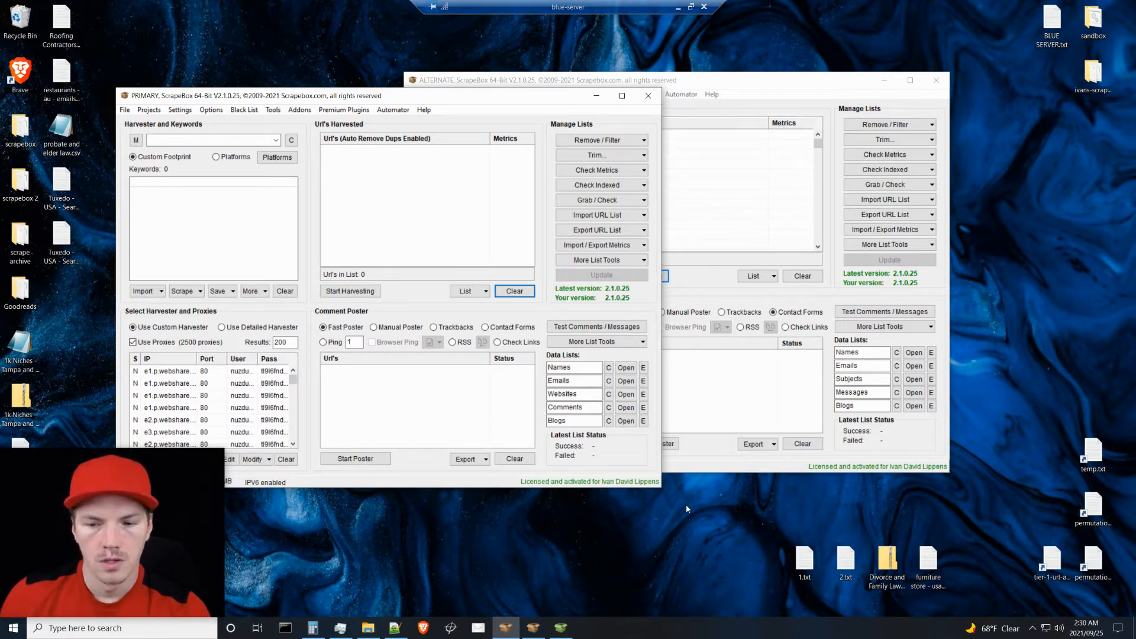
Step: Open permutations-niche-terms.txt, select all its terms to check the line count, and minimize the file
click(1095, 565)
double_click(1098, 567)
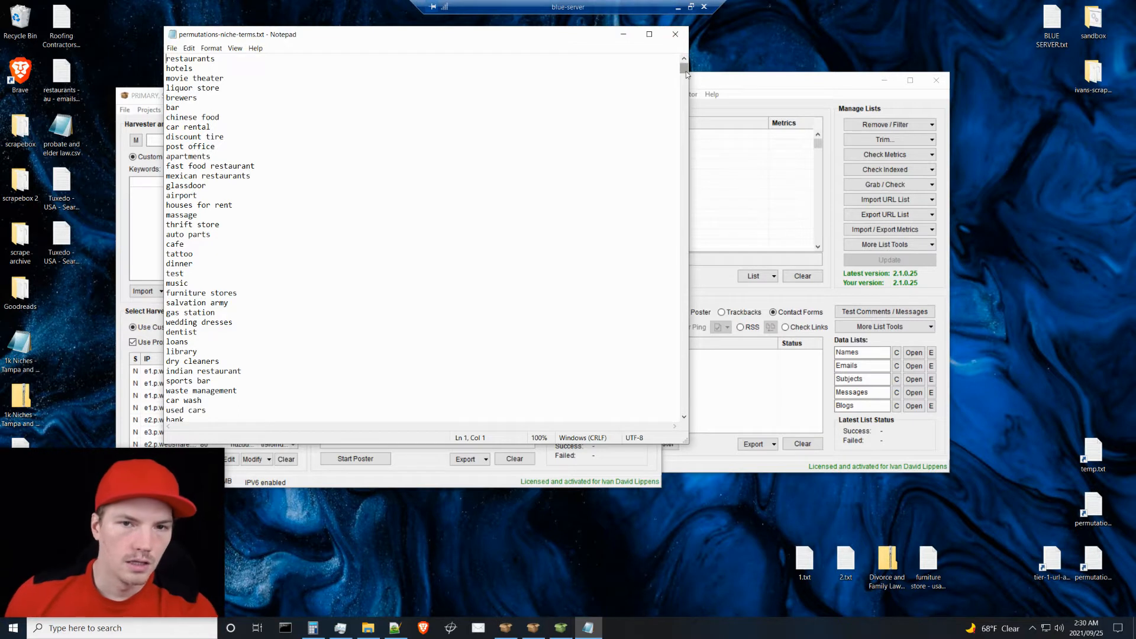
key(ctrl+a)
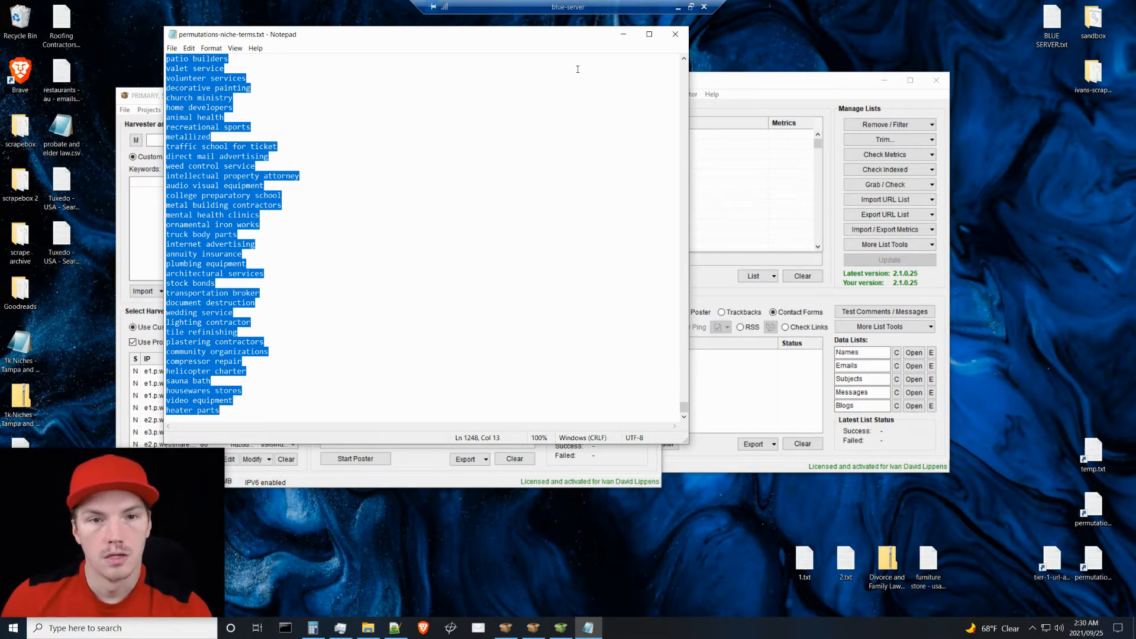
click(624, 37)
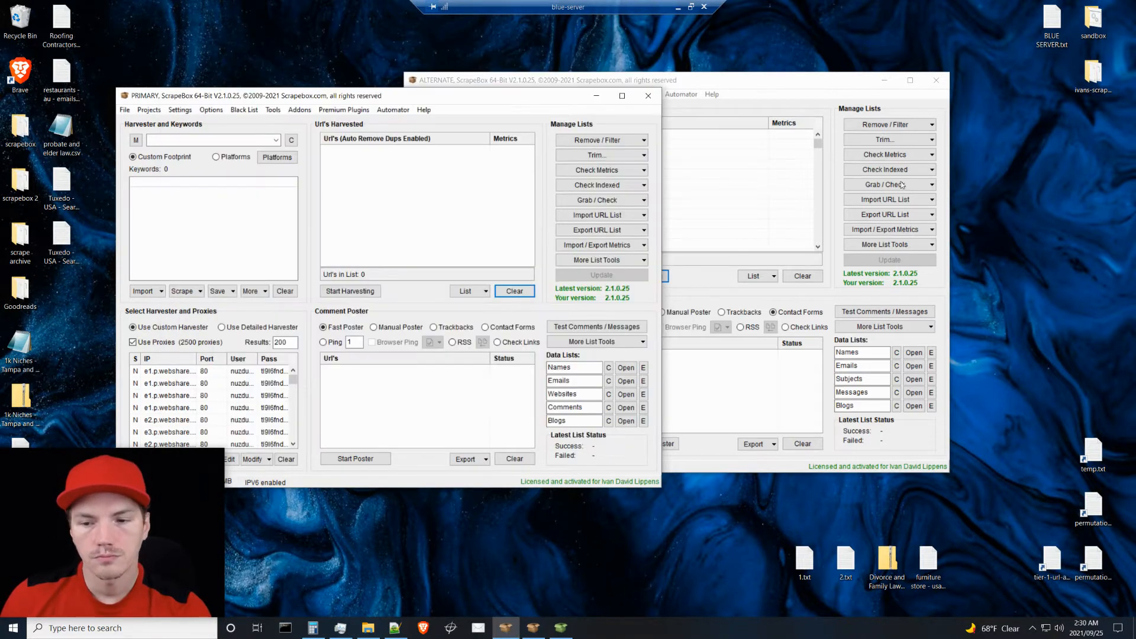
Step: Check the line counts of the city list temp.txt and of permutations-niche-terms.txt, and close both files
double_click(1098, 459)
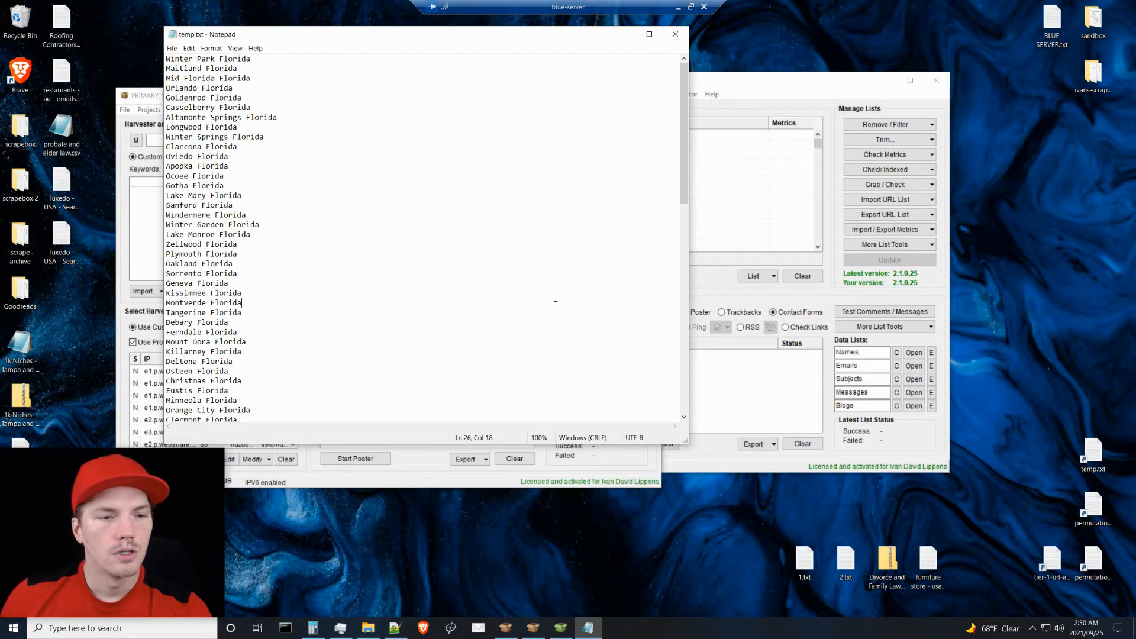
key(ctrl+a)
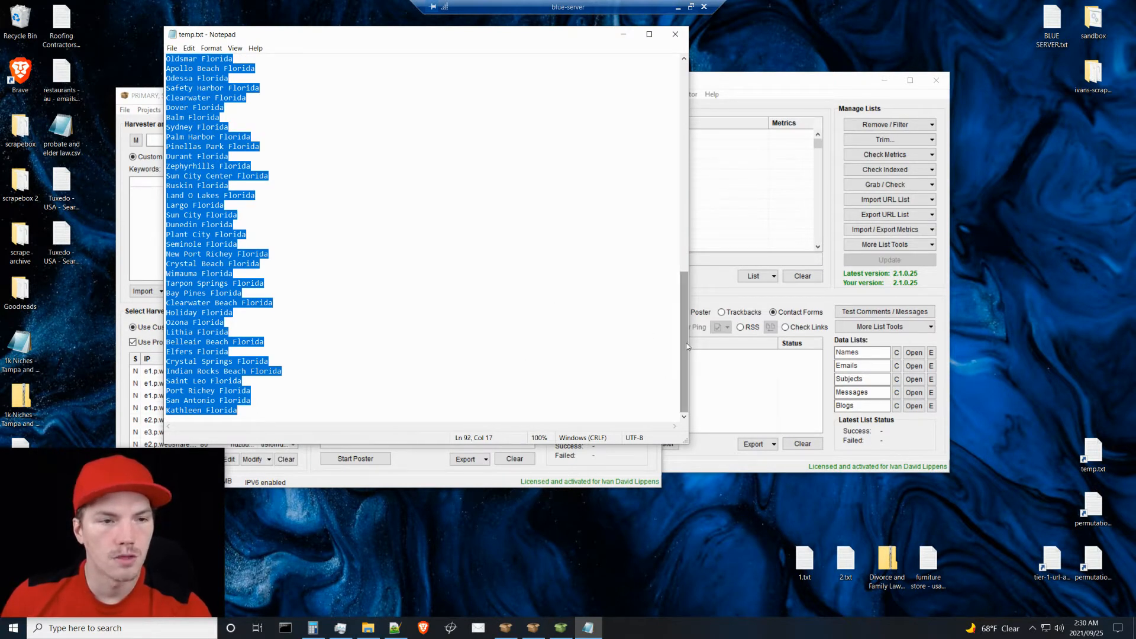
double_click(1092, 559)
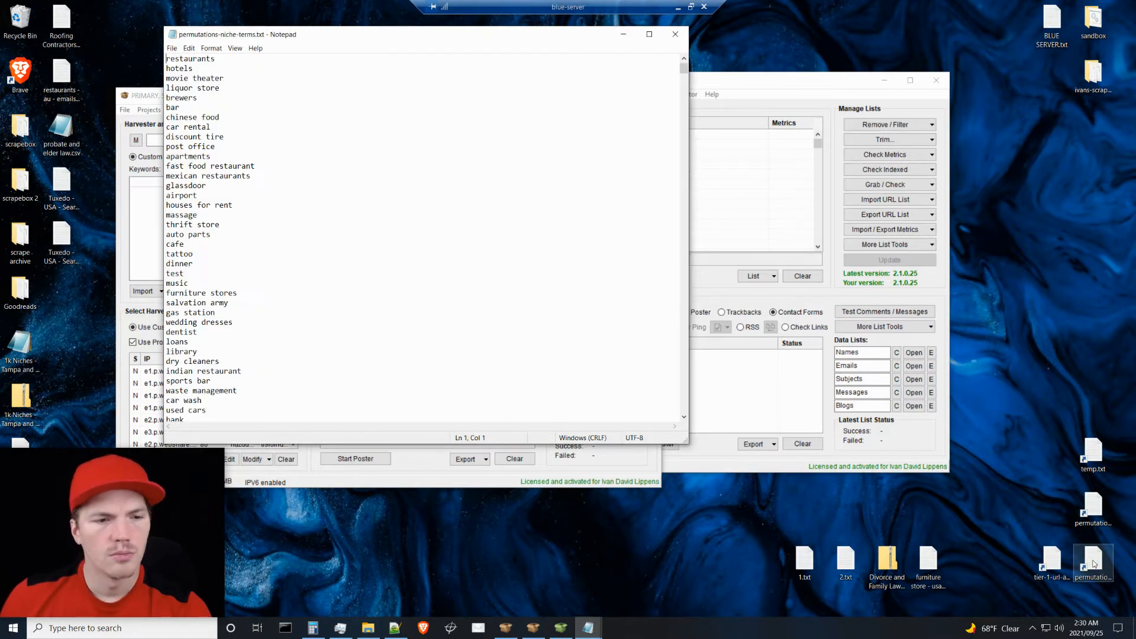
key(ctrl+a)
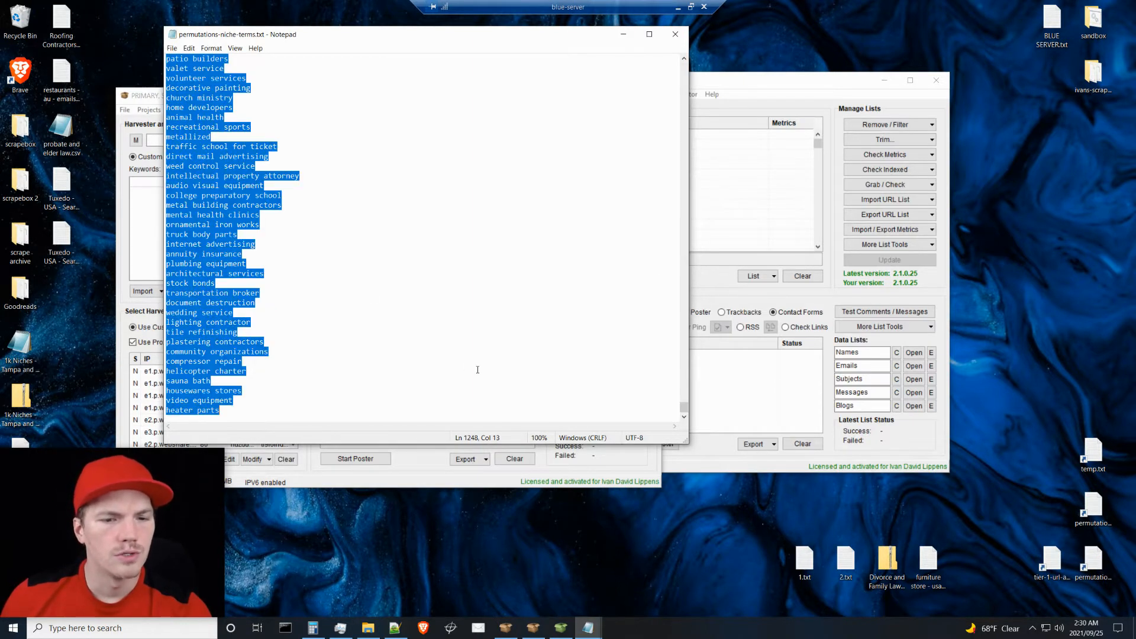
click(675, 37)
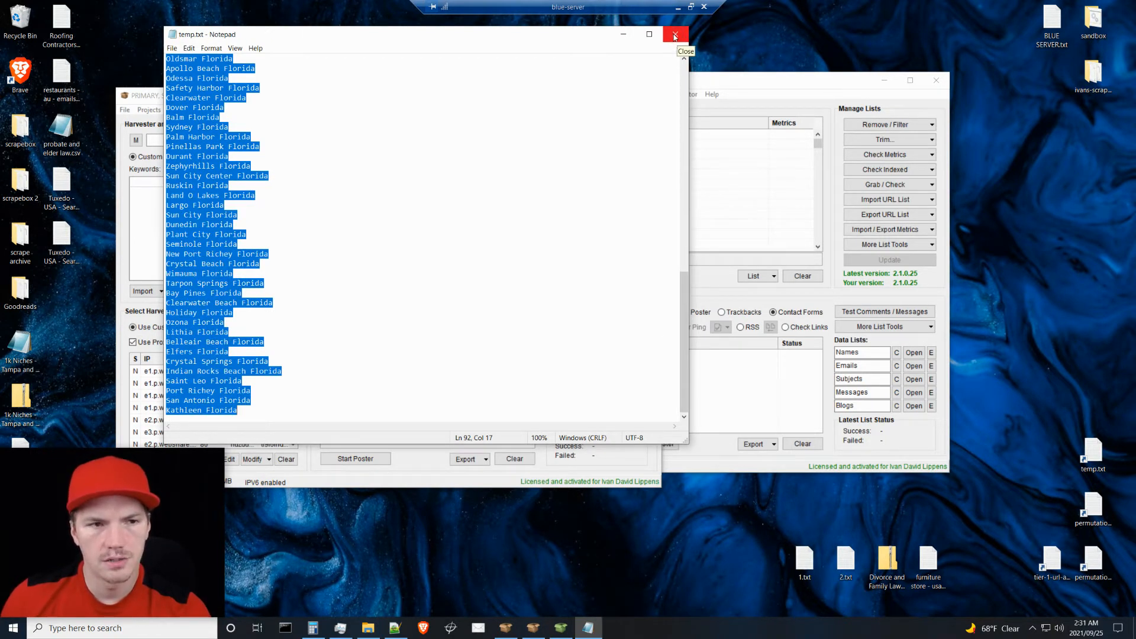
click(675, 37)
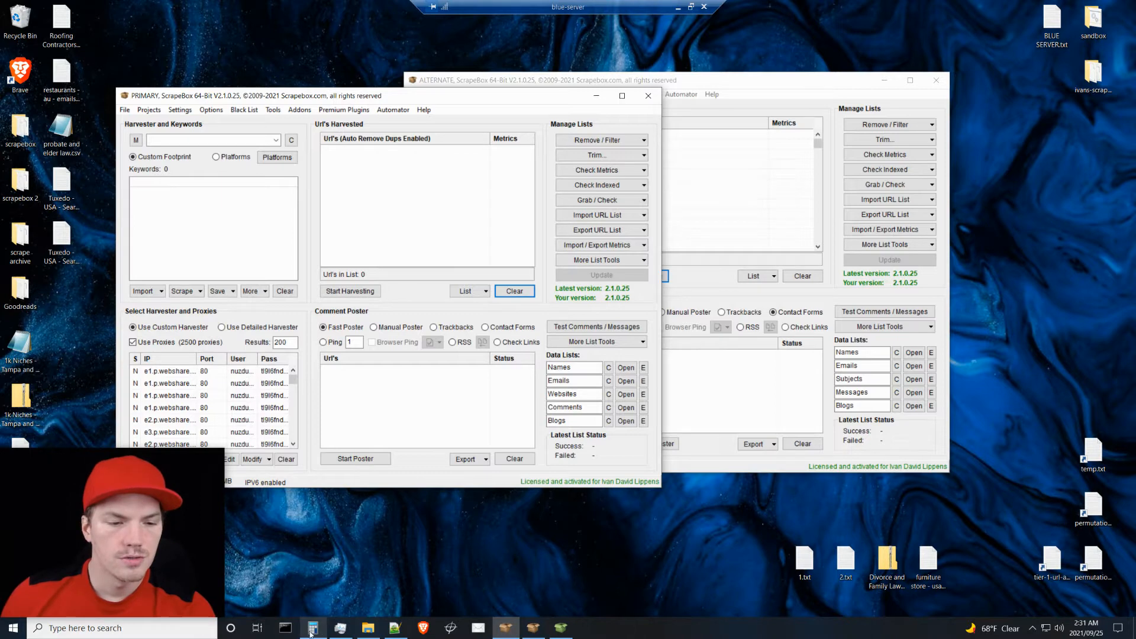
Step: Reopen permutations-niche-terms.txt to recheck its total number of lines, and close it
double_click(1093, 562)
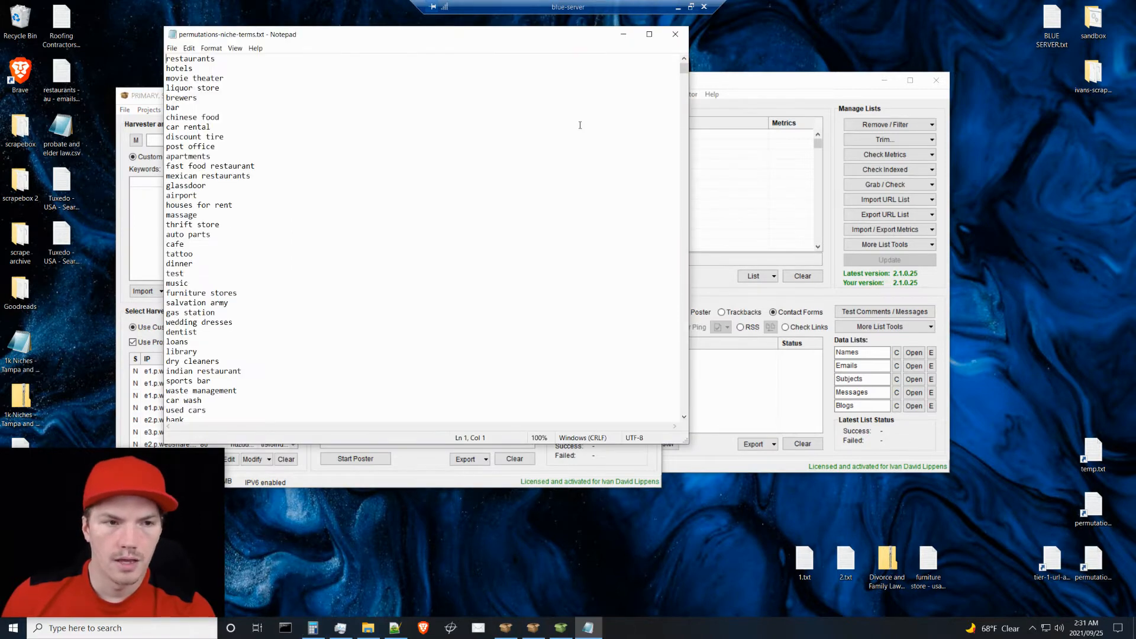
key(ctrl+a)
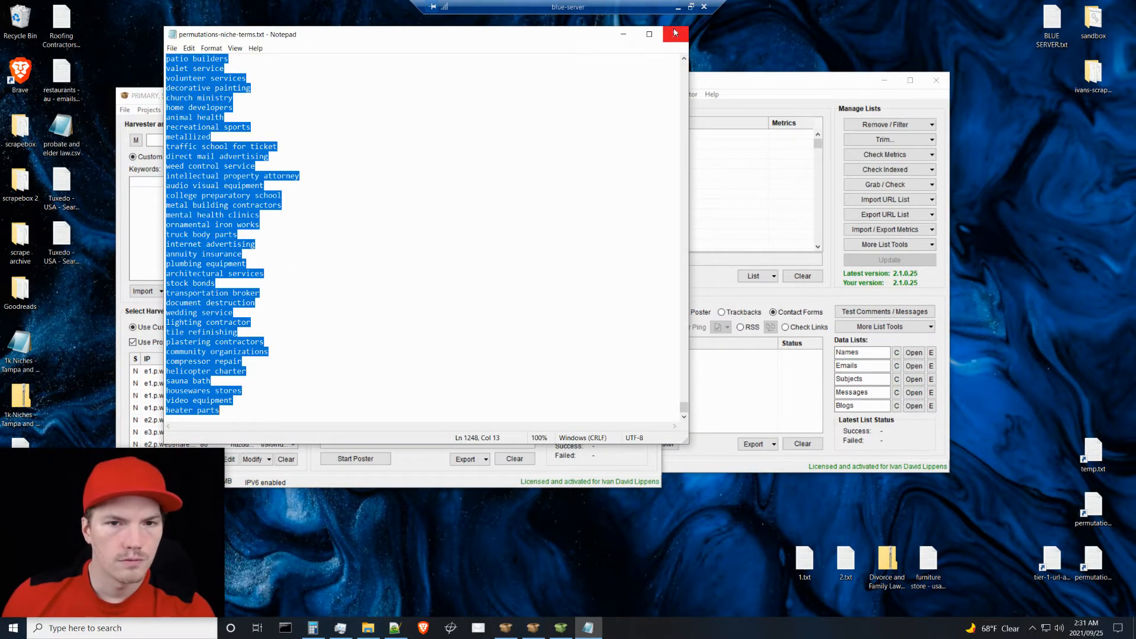
click(675, 34)
Step: In Calculator, multiply 1248 by 92 and the result by 12, and minimize the calculator
click(312, 629)
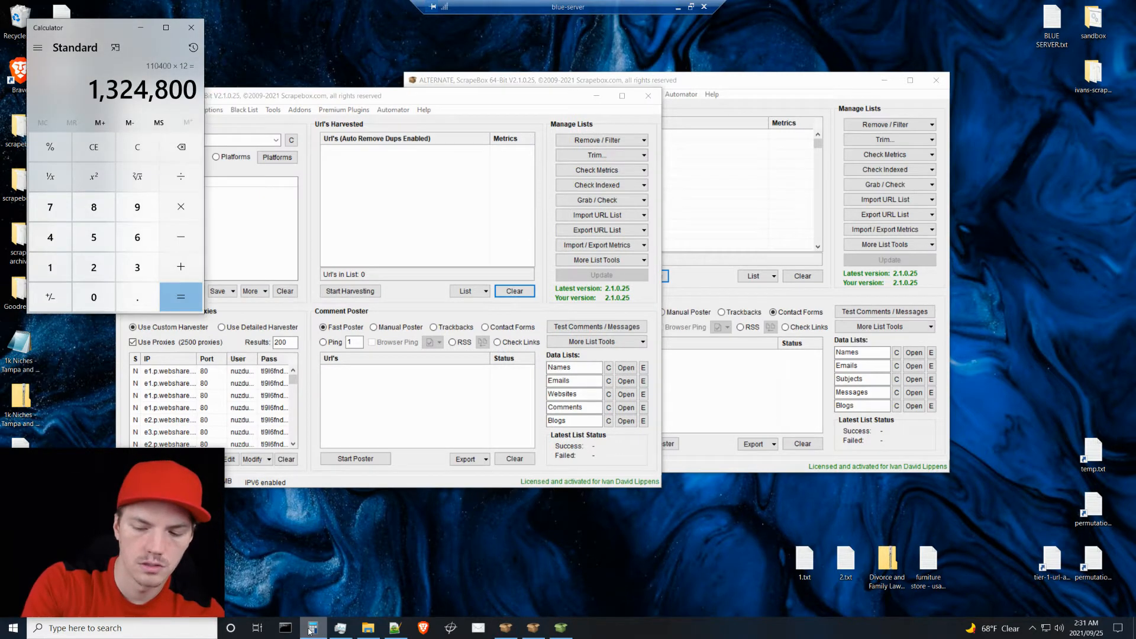
text(1248)
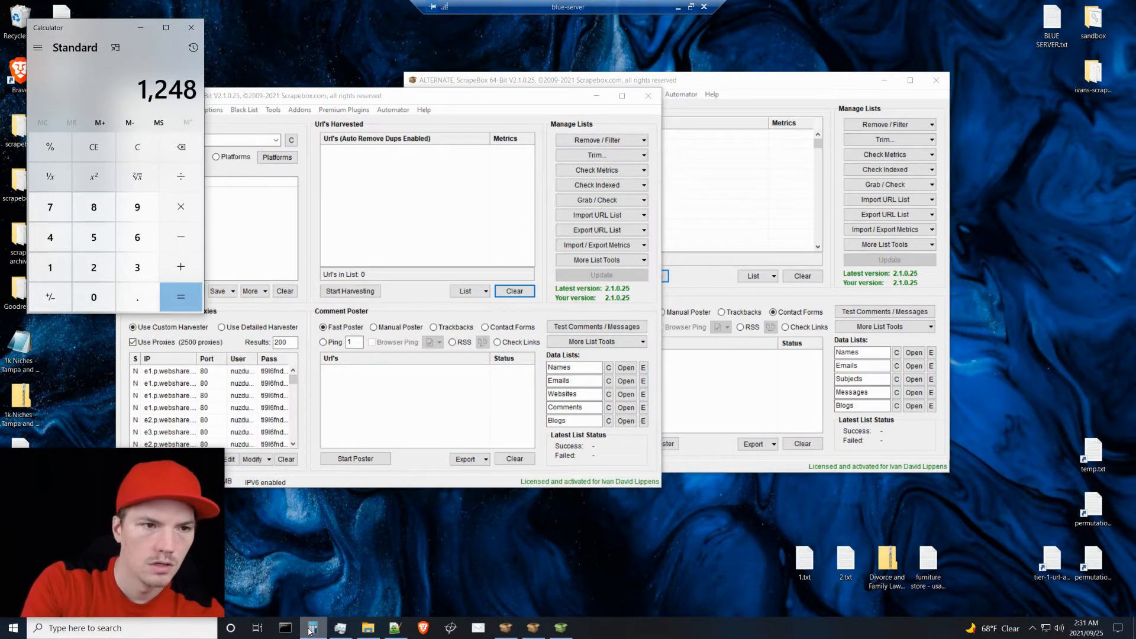
key(asterisk)
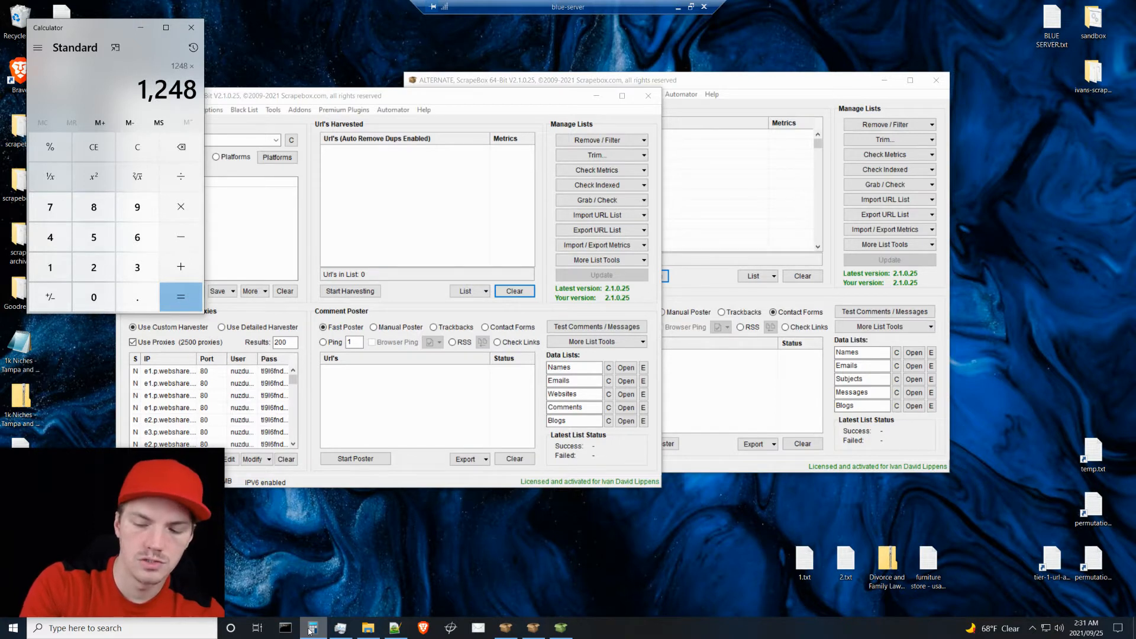
text(92)
key(Return)
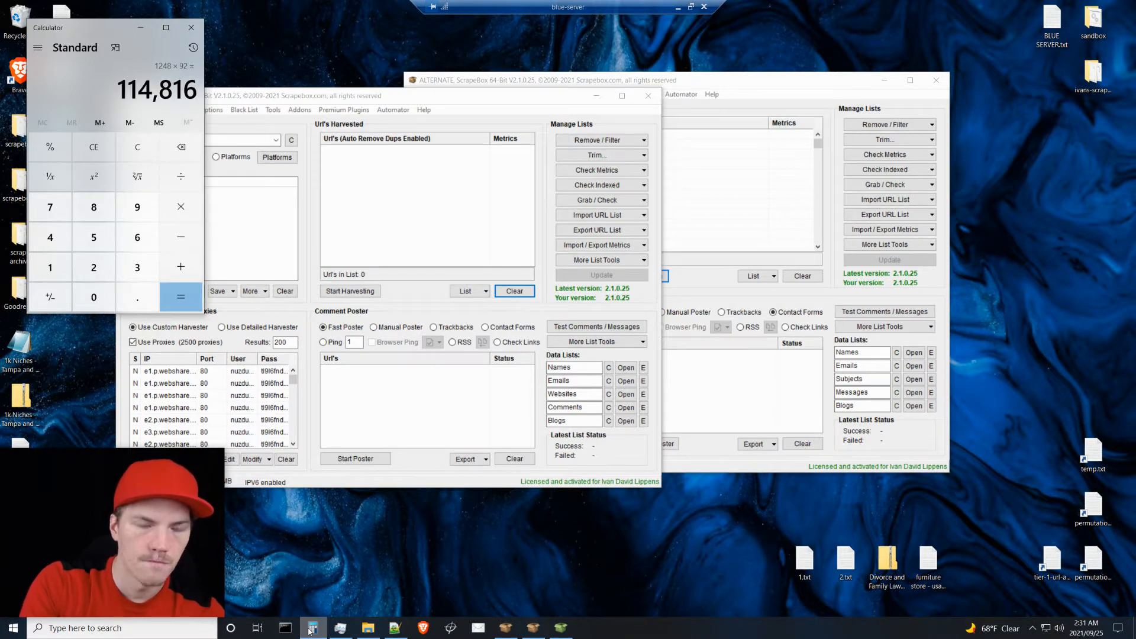
key(asterisk)
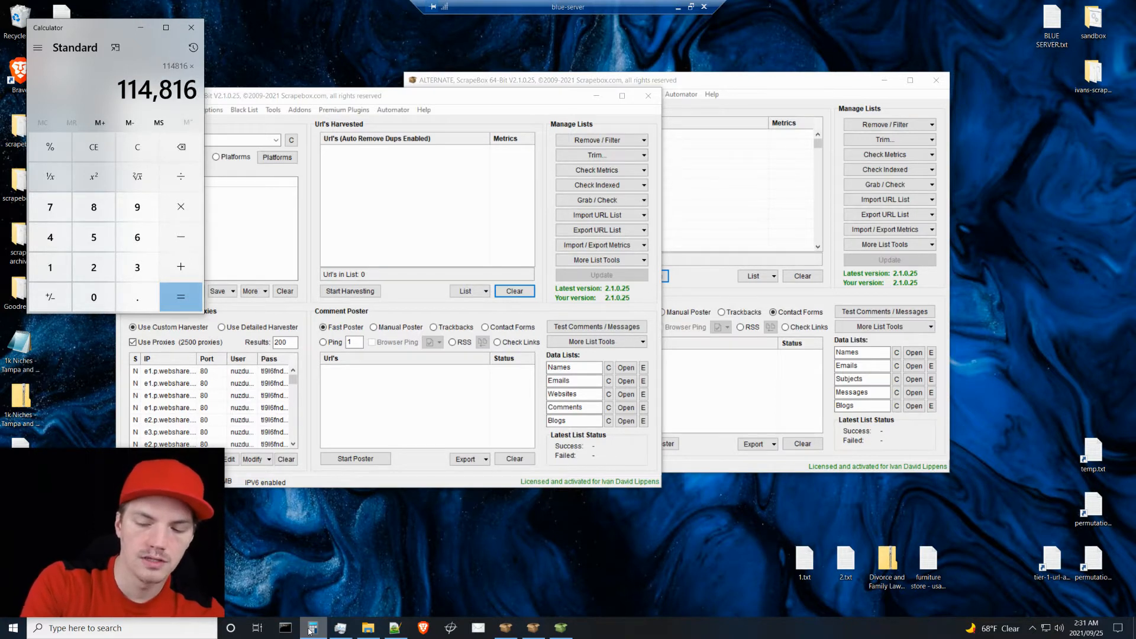
text(12)
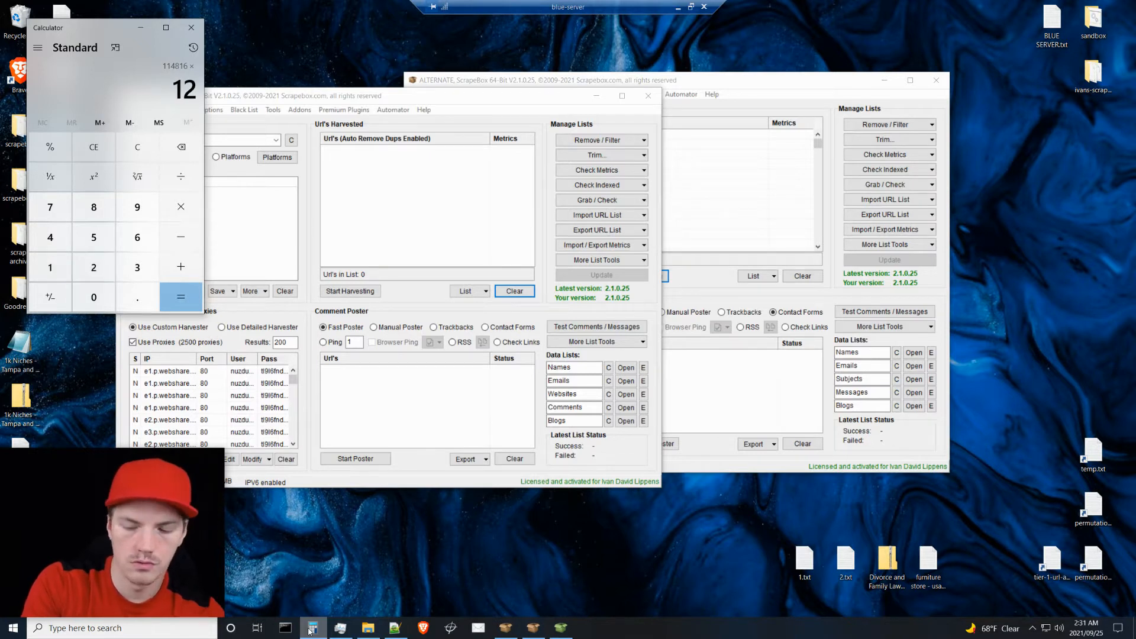
key(Return)
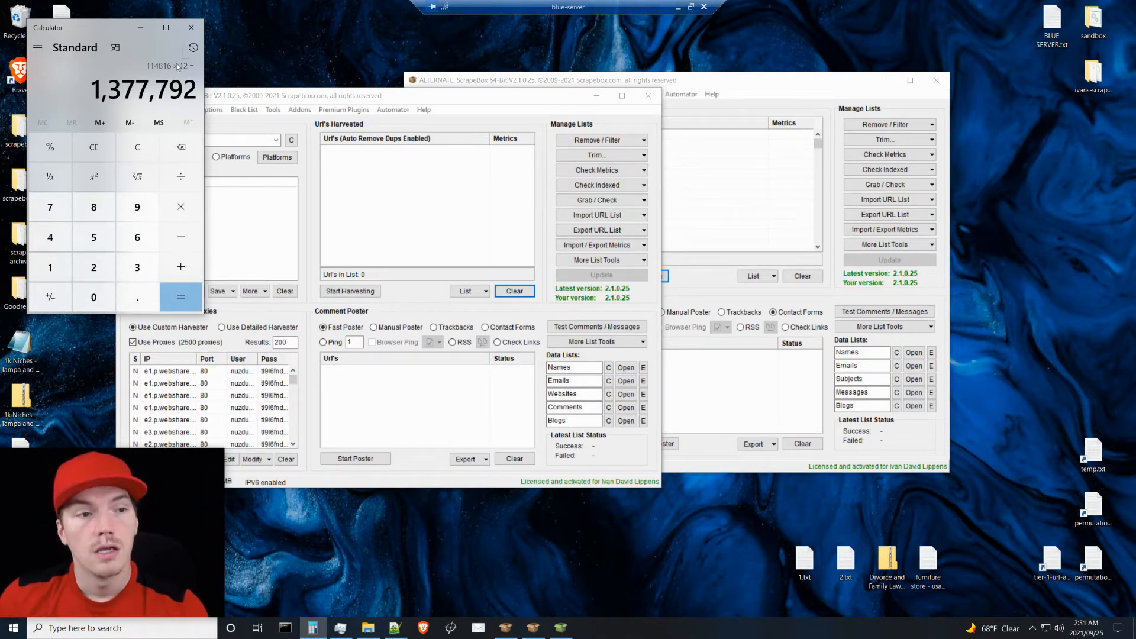
click(142, 29)
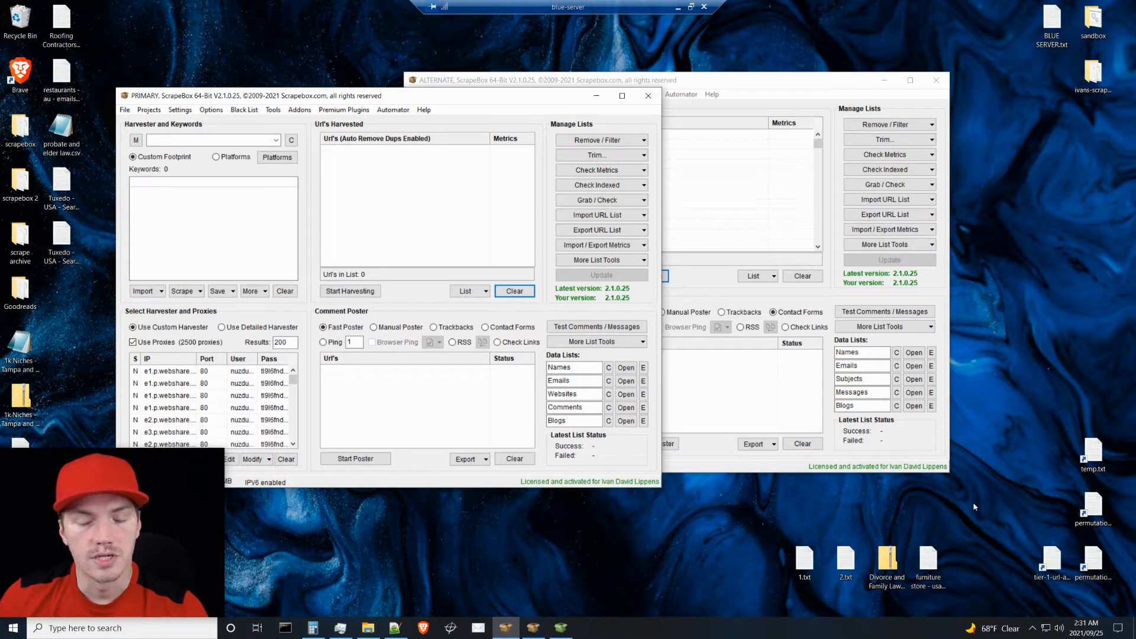
Step: Review the niche terms in permutations-niche-terms.txt and the Florida cities in temp.txt, closing each file
double_click(1098, 555)
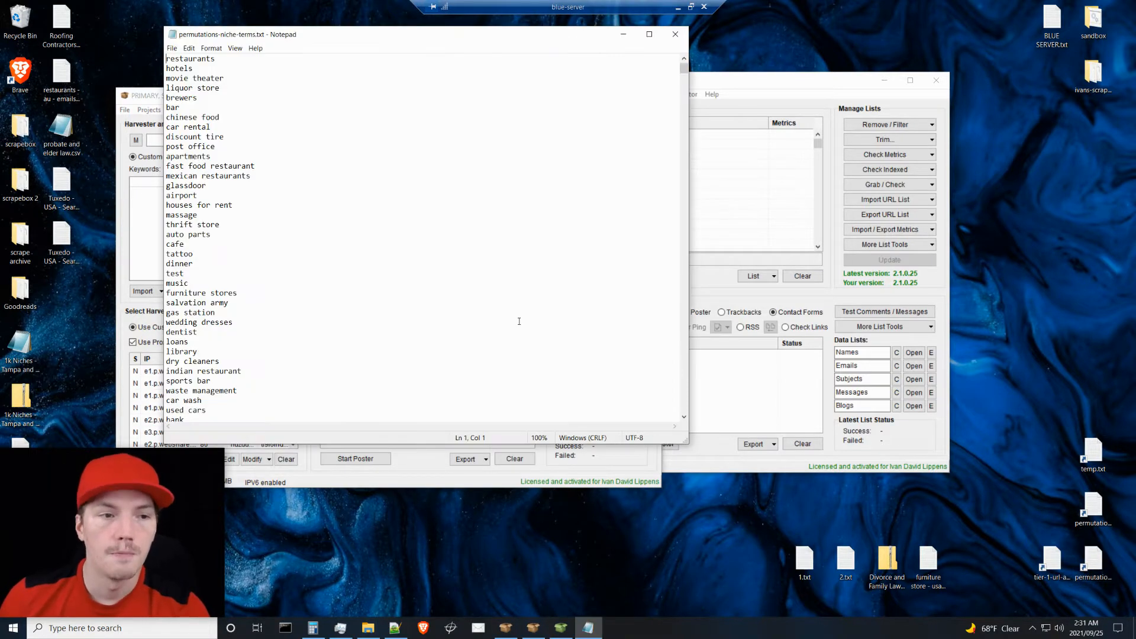
click(676, 37)
double_click(1097, 456)
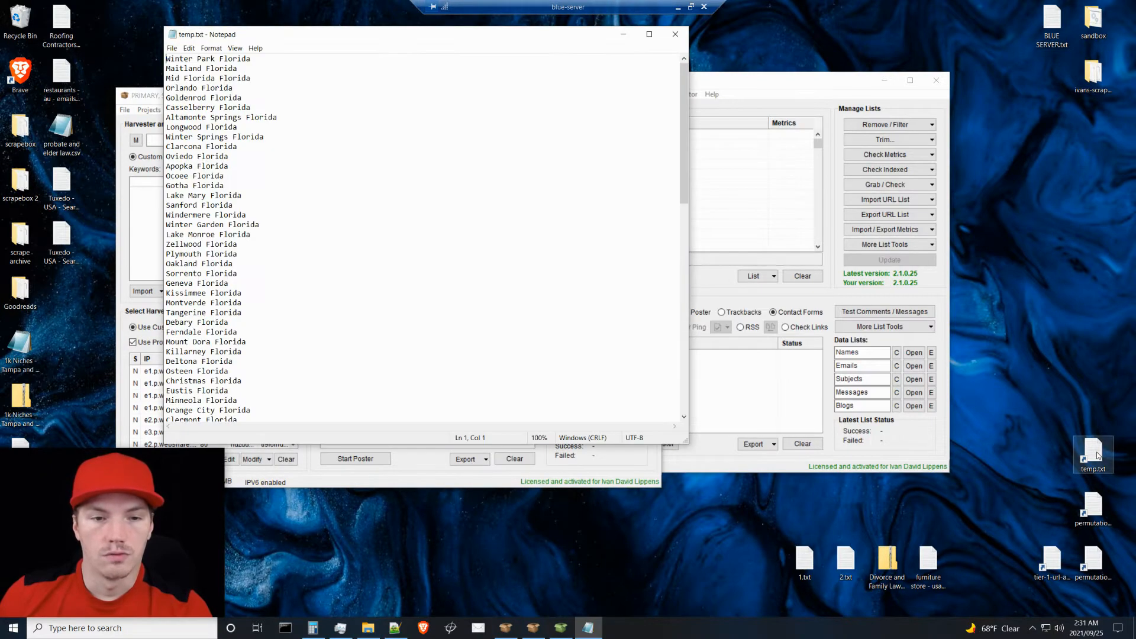
click(674, 35)
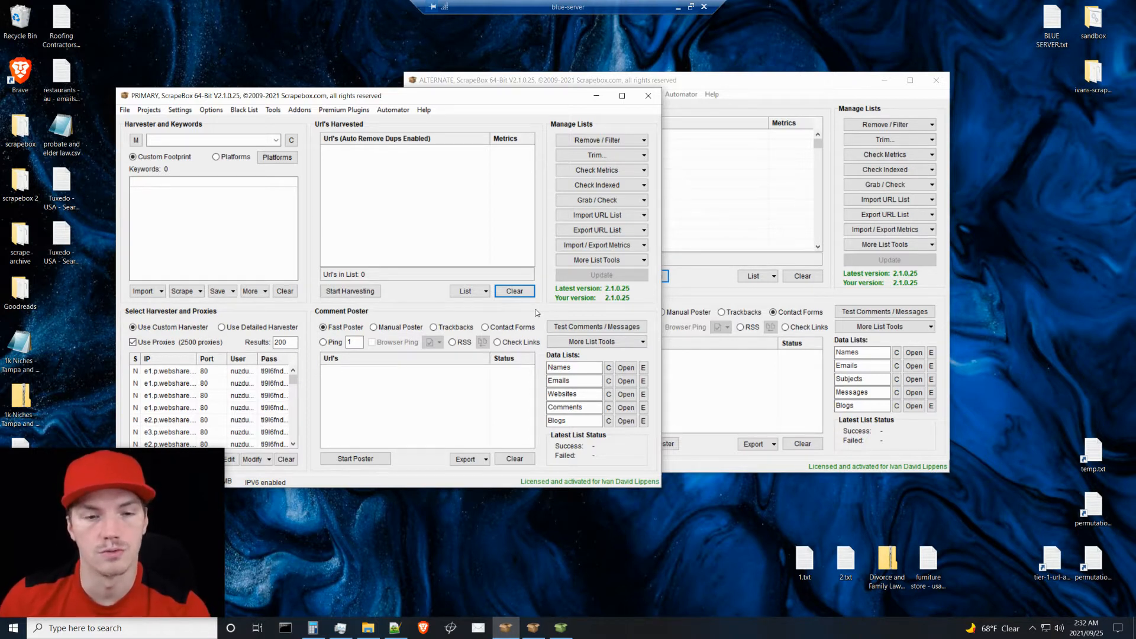
click(1099, 455)
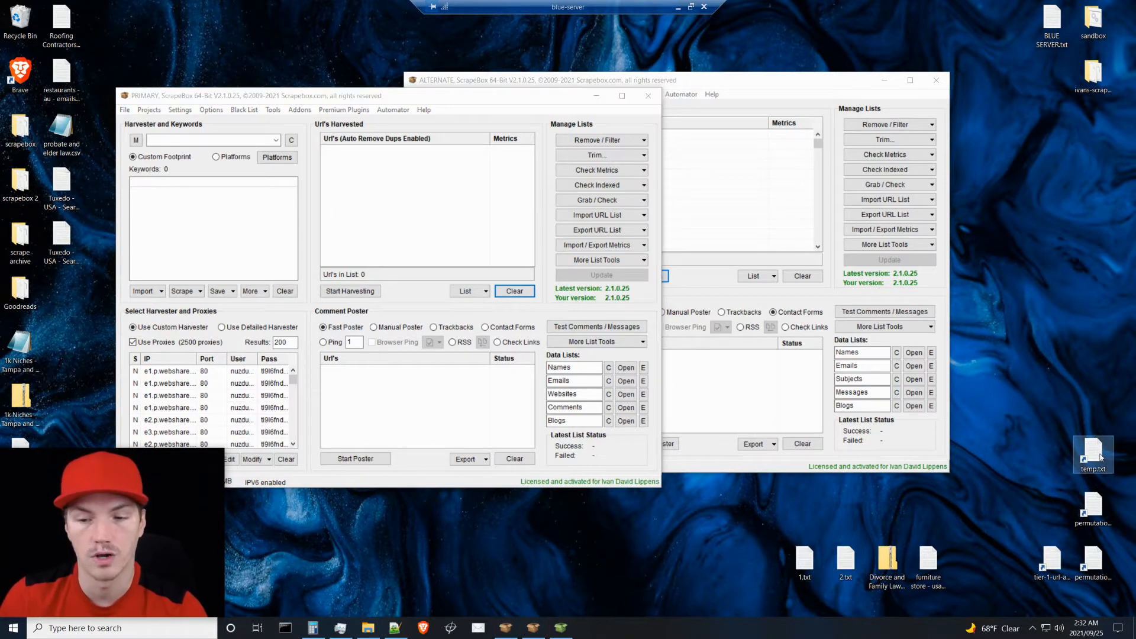
click(1096, 560)
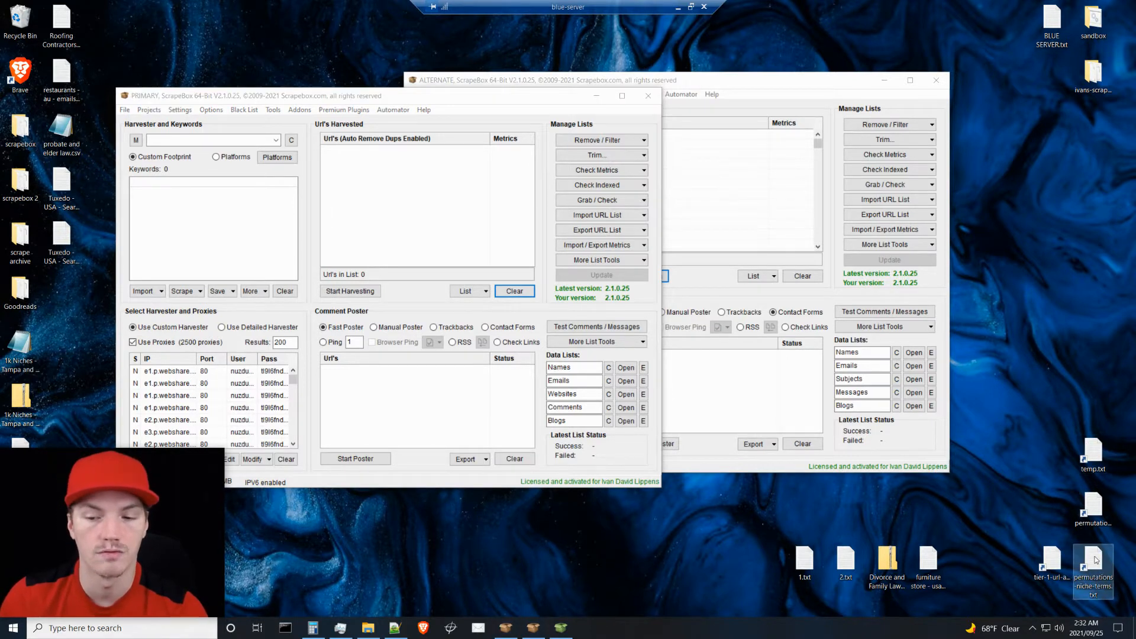
click(666, 519)
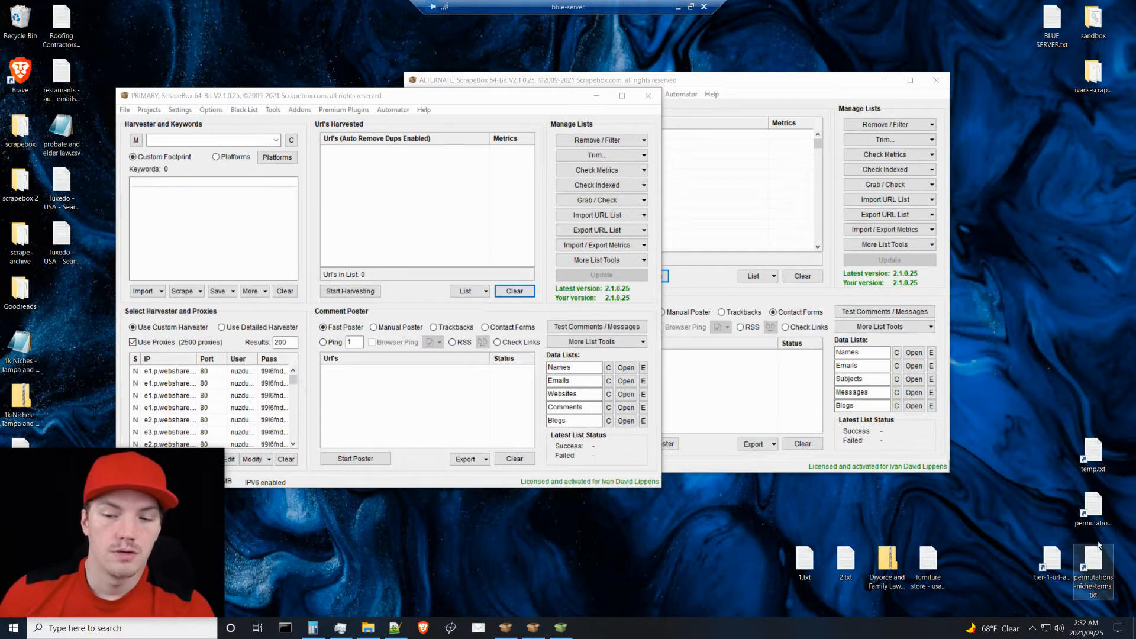
Step: Open temp.txt and highlight the Winter Springs Florida entry, including its city name alone, to examine the keyword format
click(1091, 455)
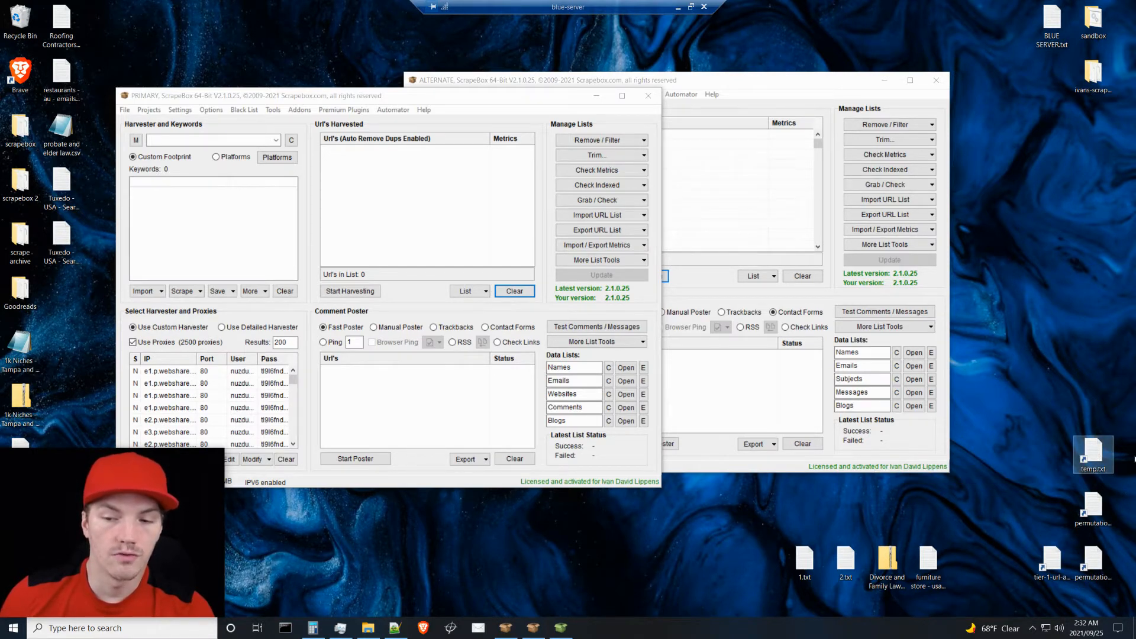
double_click(1110, 450)
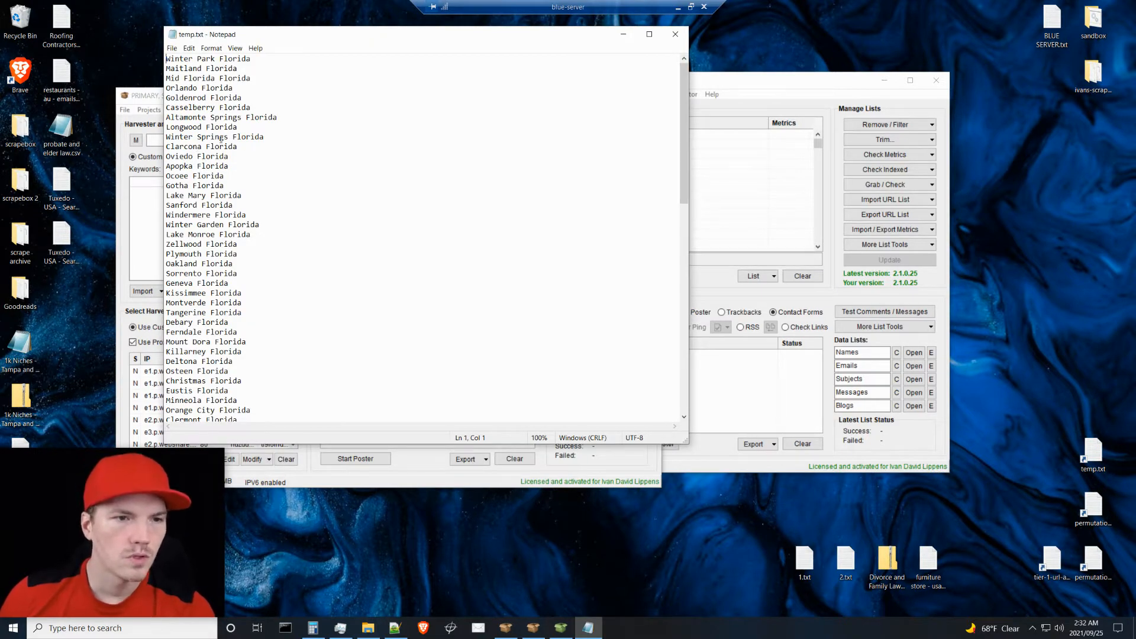
drag(266, 136, 151, 137)
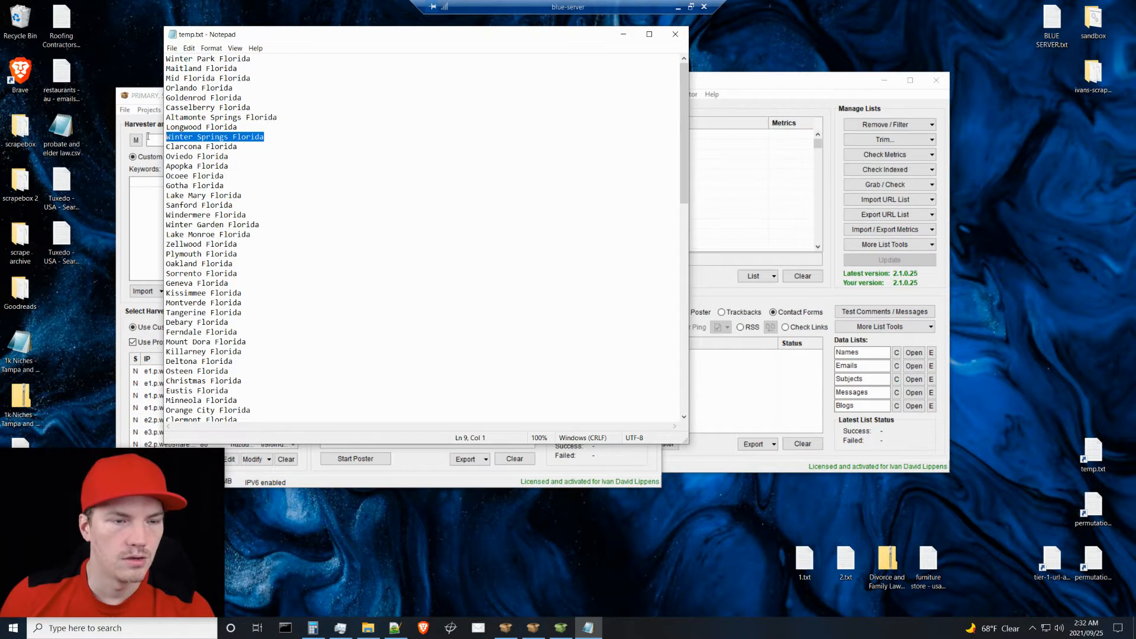
click(228, 137)
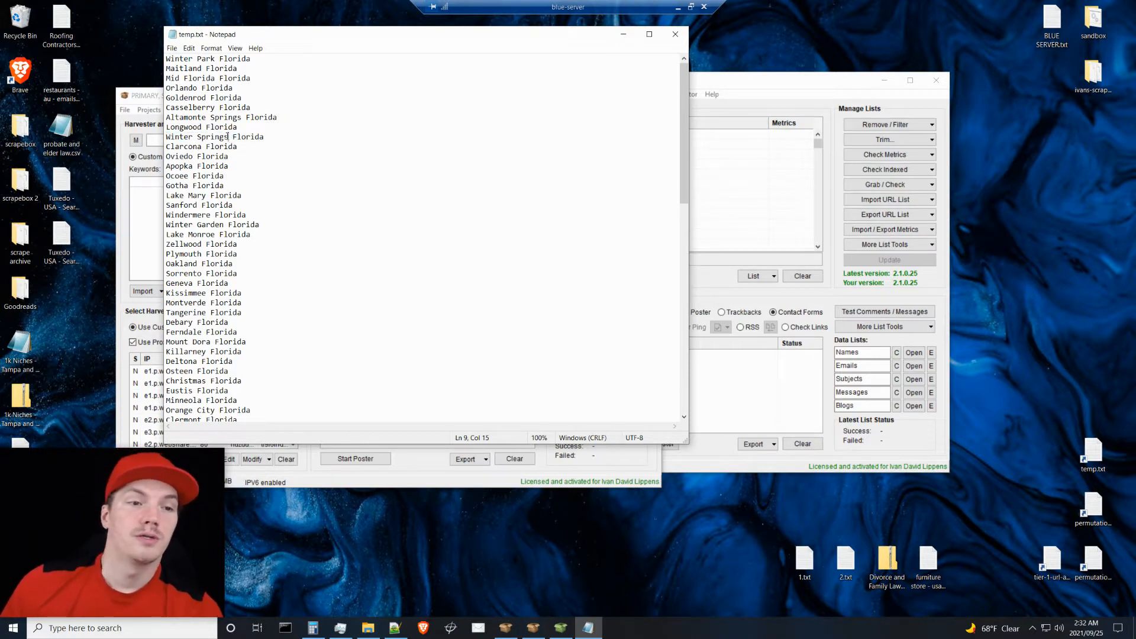
drag(228, 137, 166, 138)
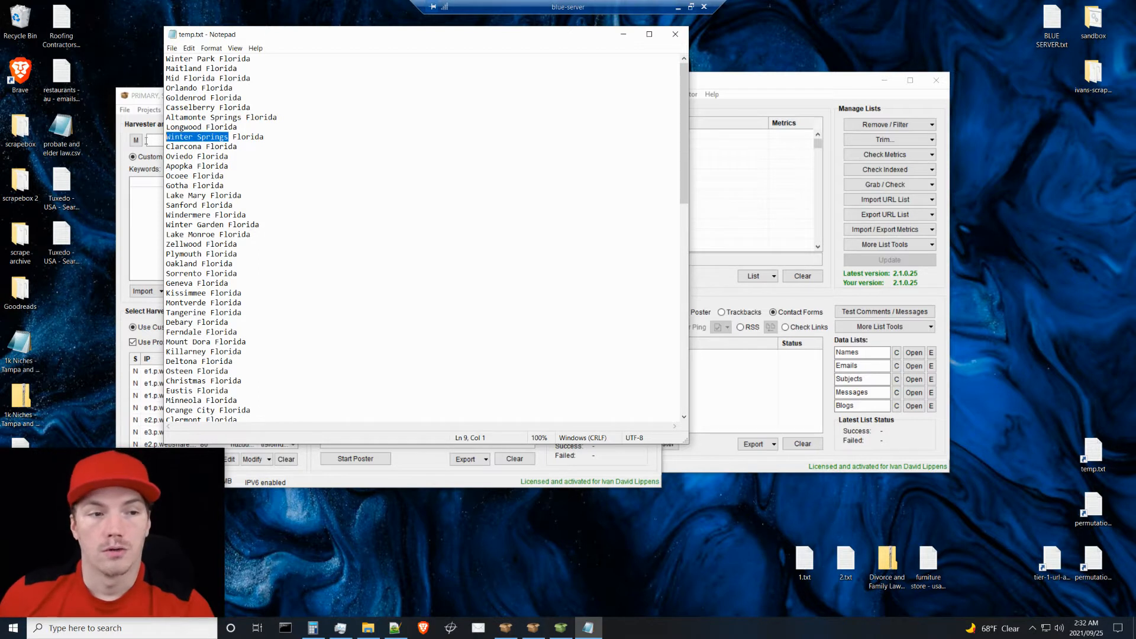
click(264, 137)
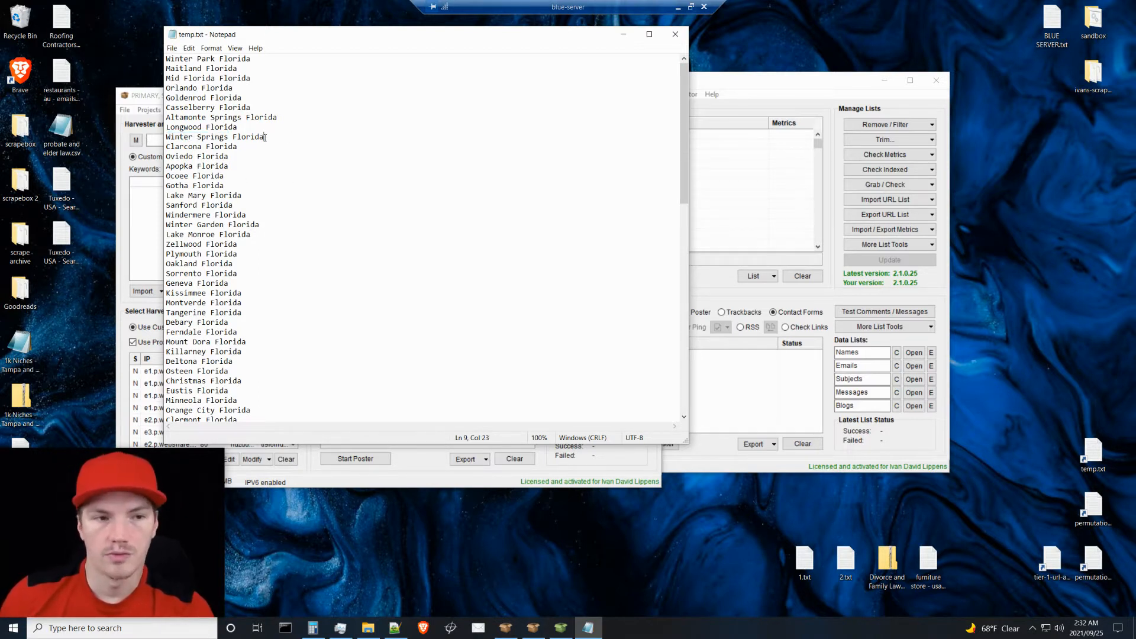
Step: Highlight the Winter Springs Florida entry in temp.txt, whole and as city name alone, to examine the keyword format, and close the file
drag(264, 137, 155, 140)
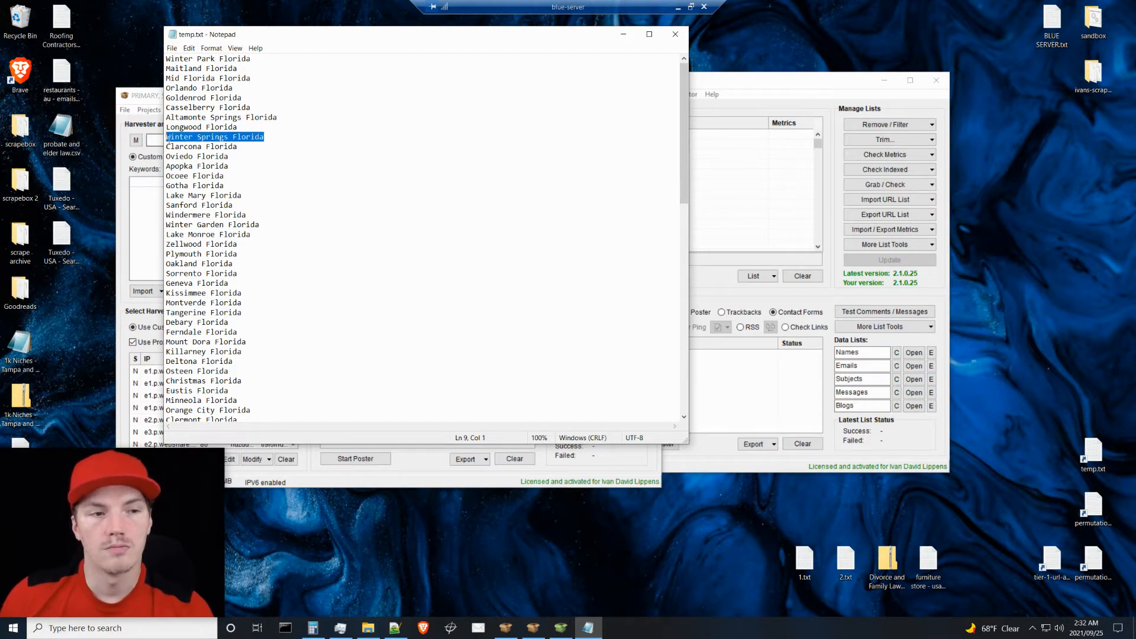
click(229, 136)
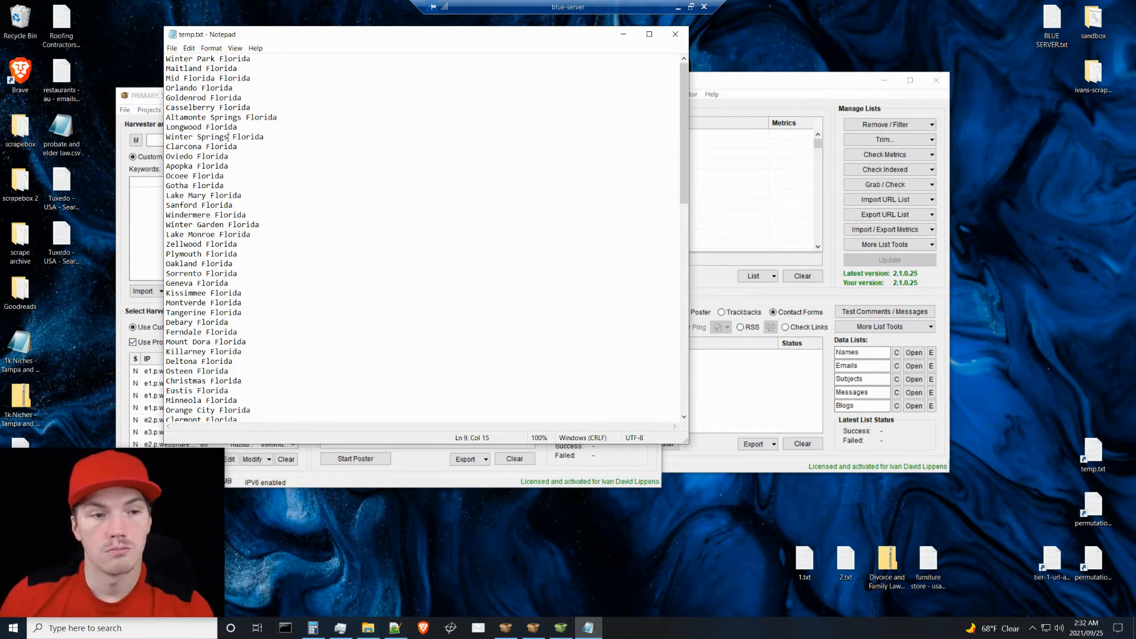
drag(230, 136, 151, 139)
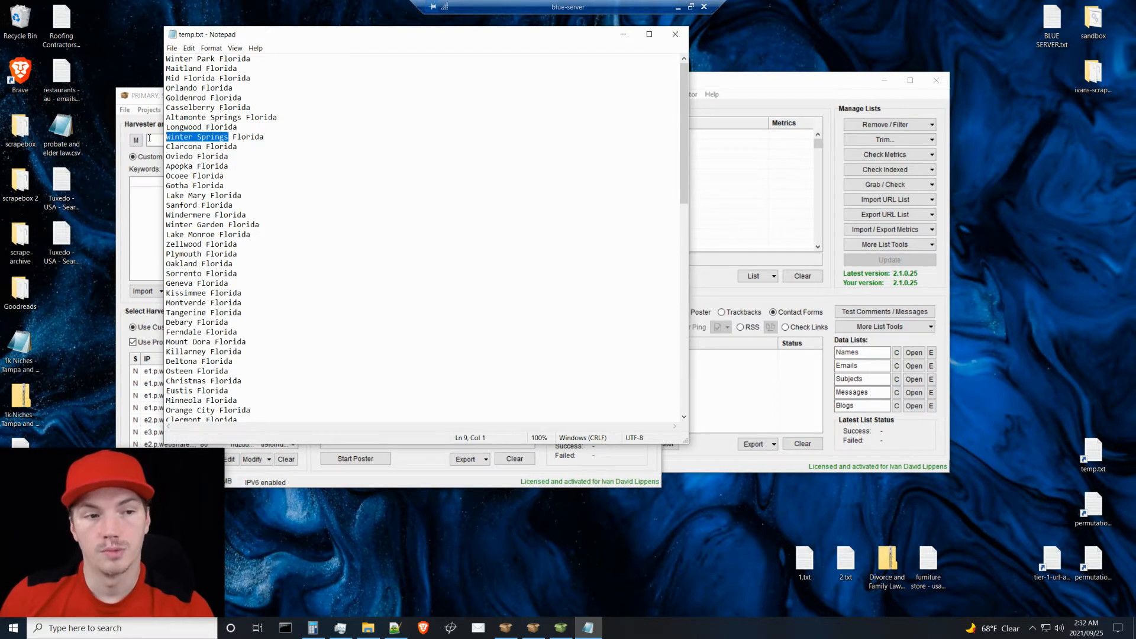
double_click(266, 137)
click(227, 137)
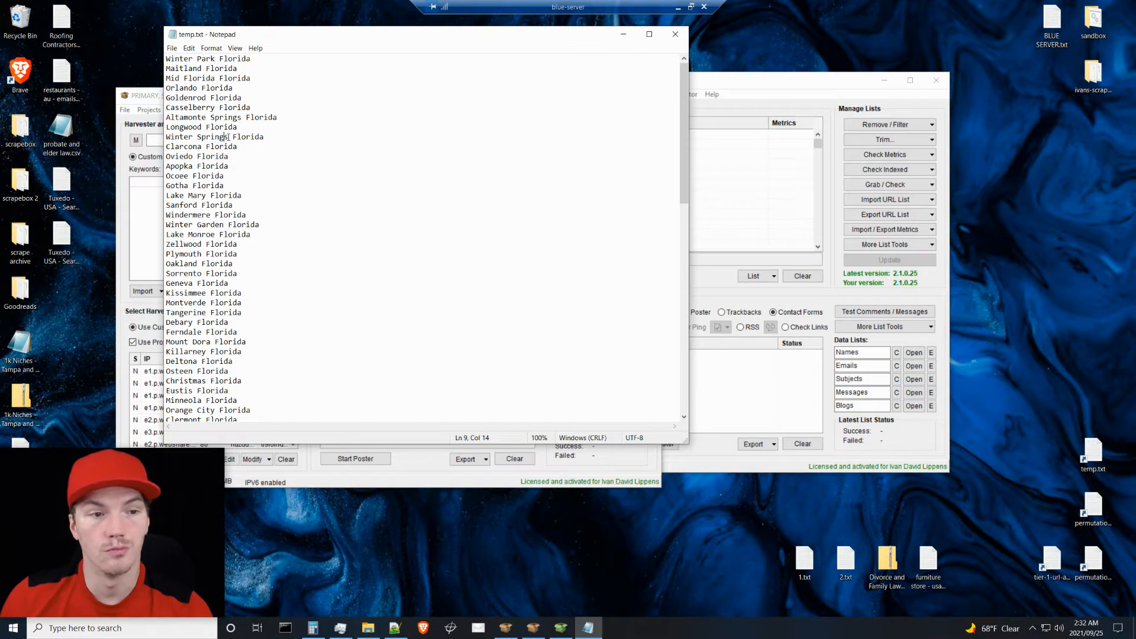
drag(229, 138, 151, 141)
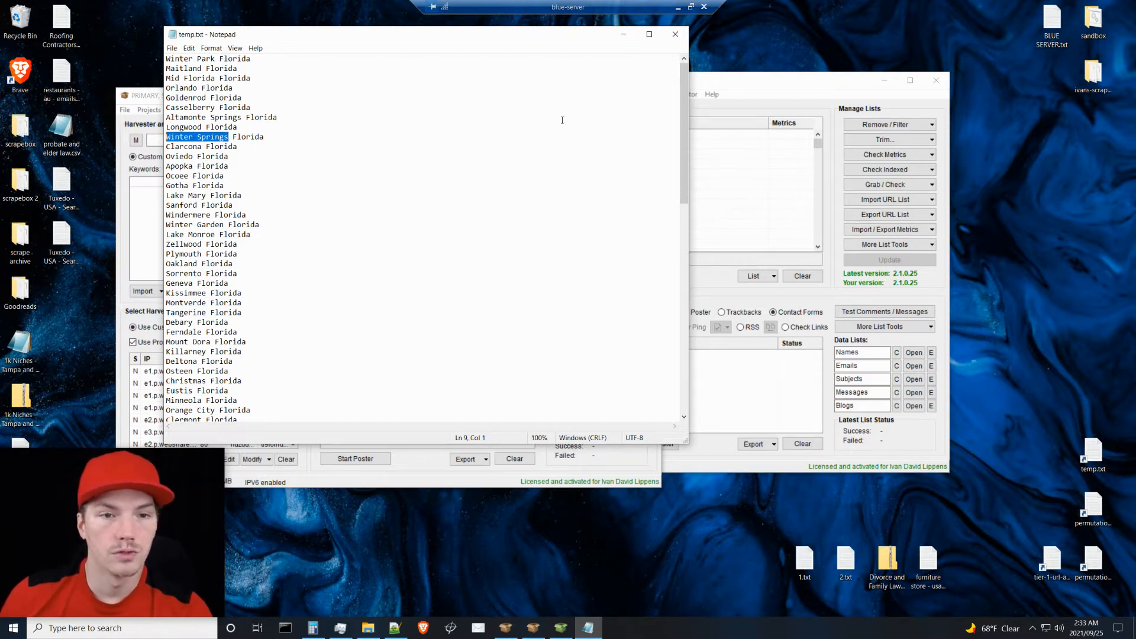
click(460, 161)
click(675, 34)
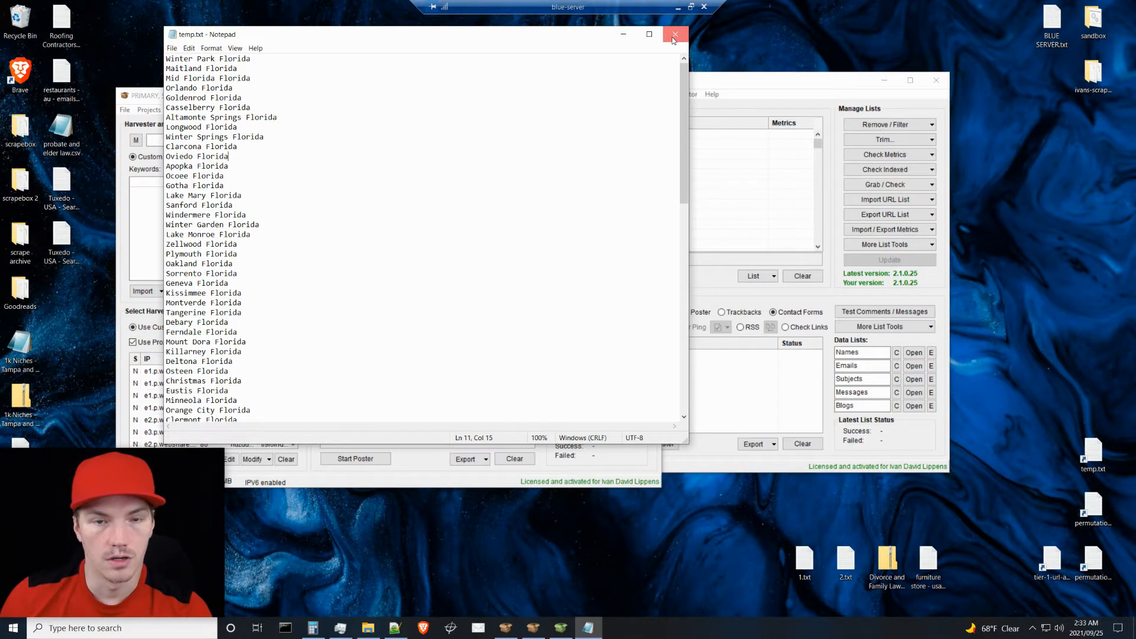
Step: In the PRIMARY ScrapeBox window, open the filter for grabbing emails by crawling sites and review the entries for skipping pages
click(604, 201)
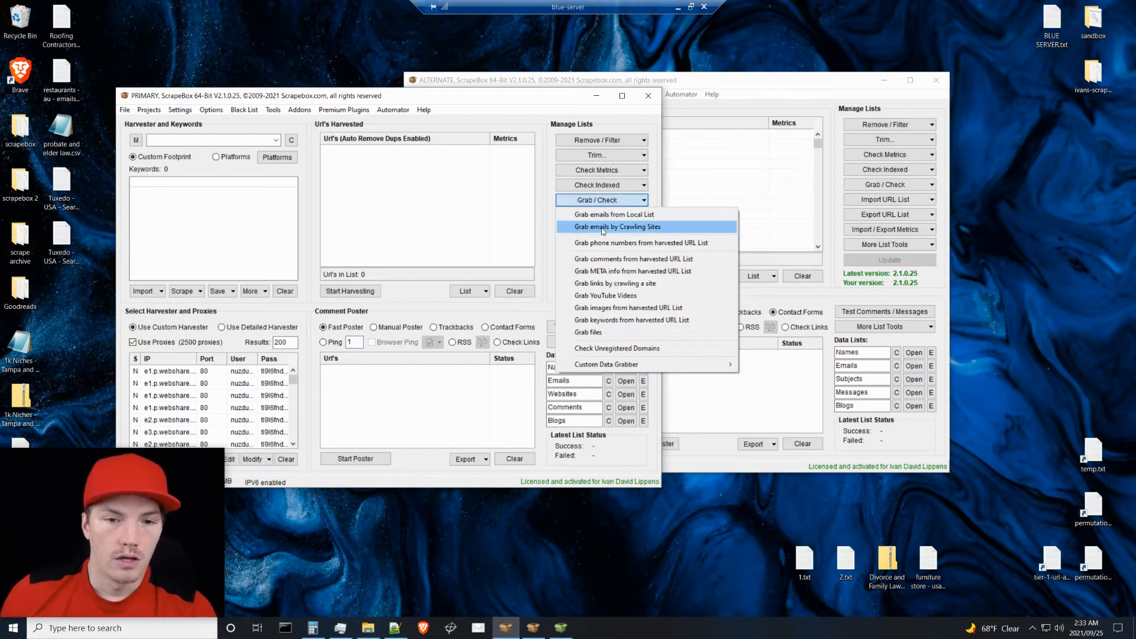
click(603, 228)
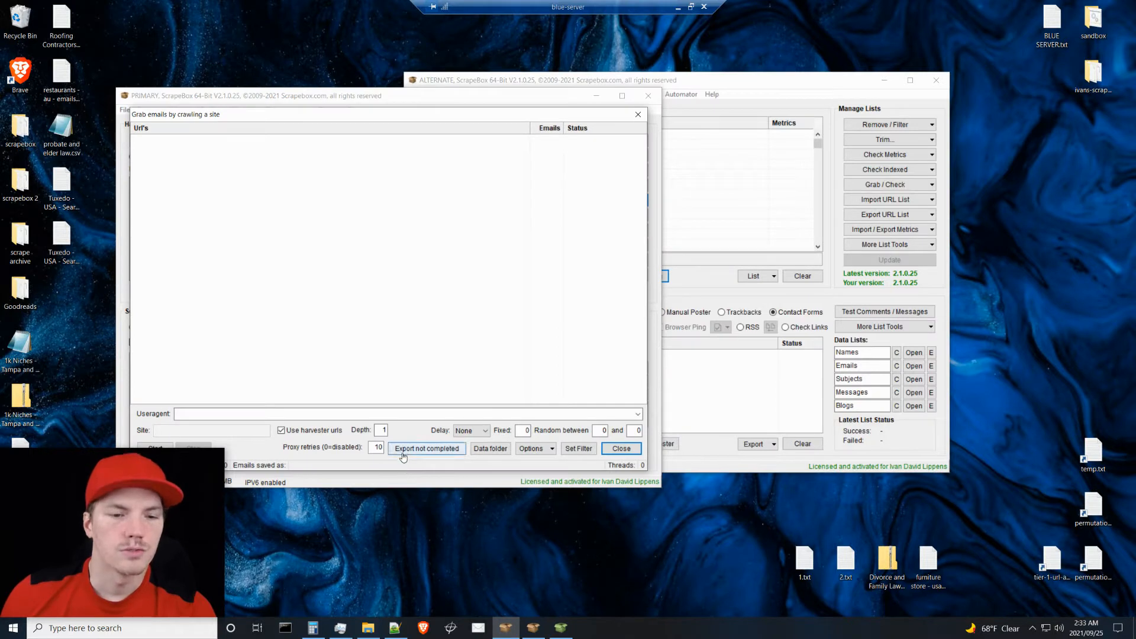
click(578, 448)
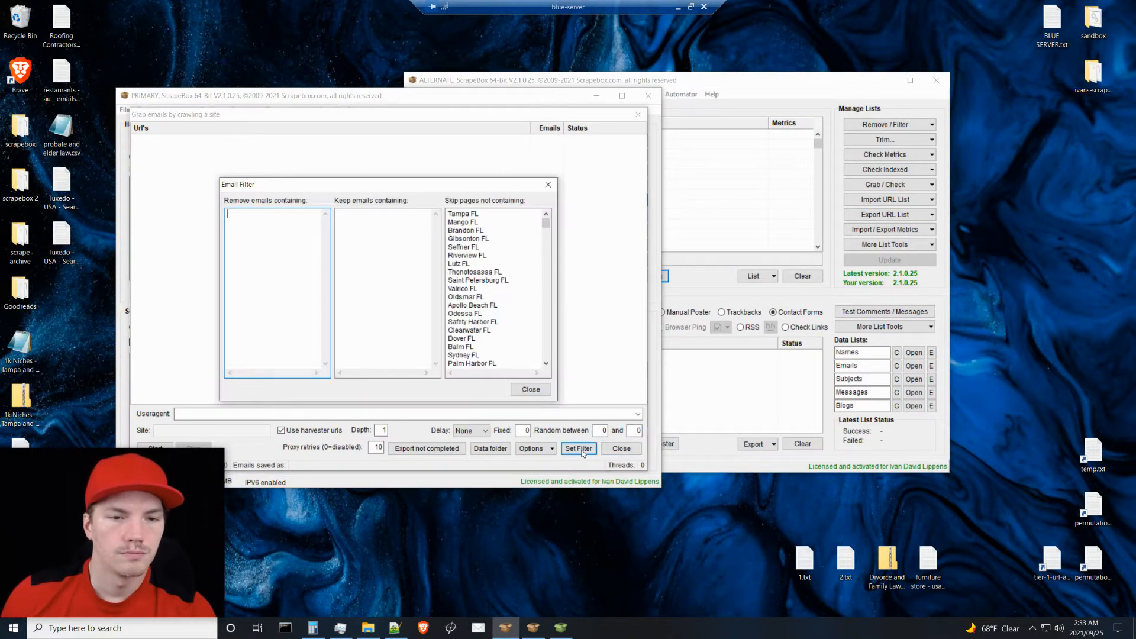
mouse_move(545, 222)
mouse_down()
mouse_move(543, 377)
mouse_move(532, 332)
mouse_move(548, 220)
mouse_up()
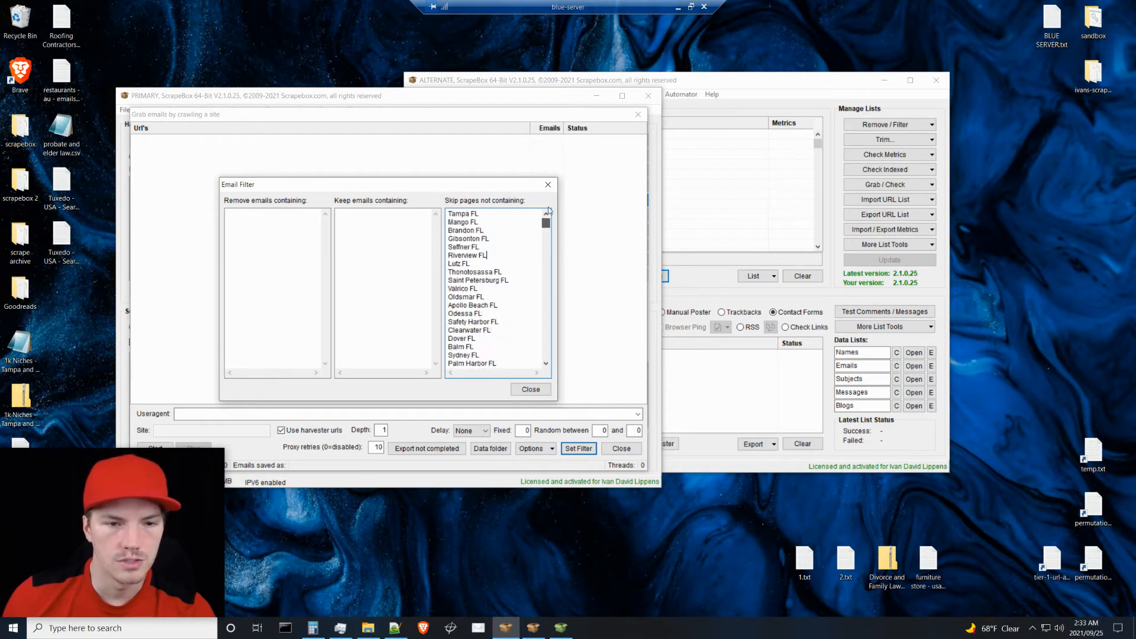
Step: Copy the entire "Skip pages not containing" list from the email filter into a blank Notepad++ document
click(488, 213)
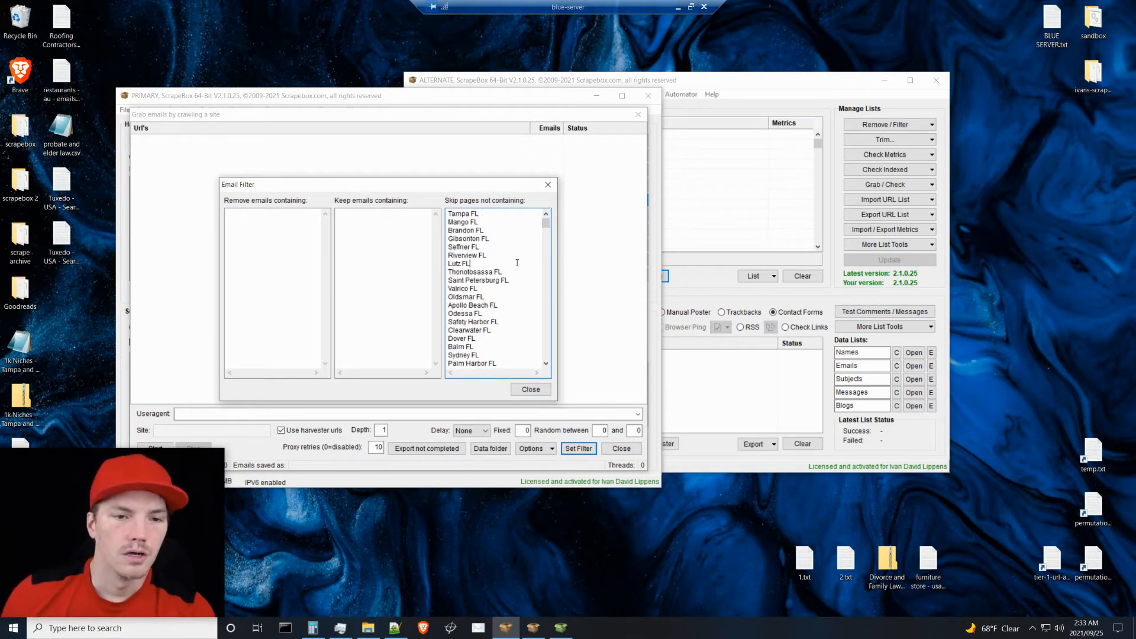
key(ctrl+a)
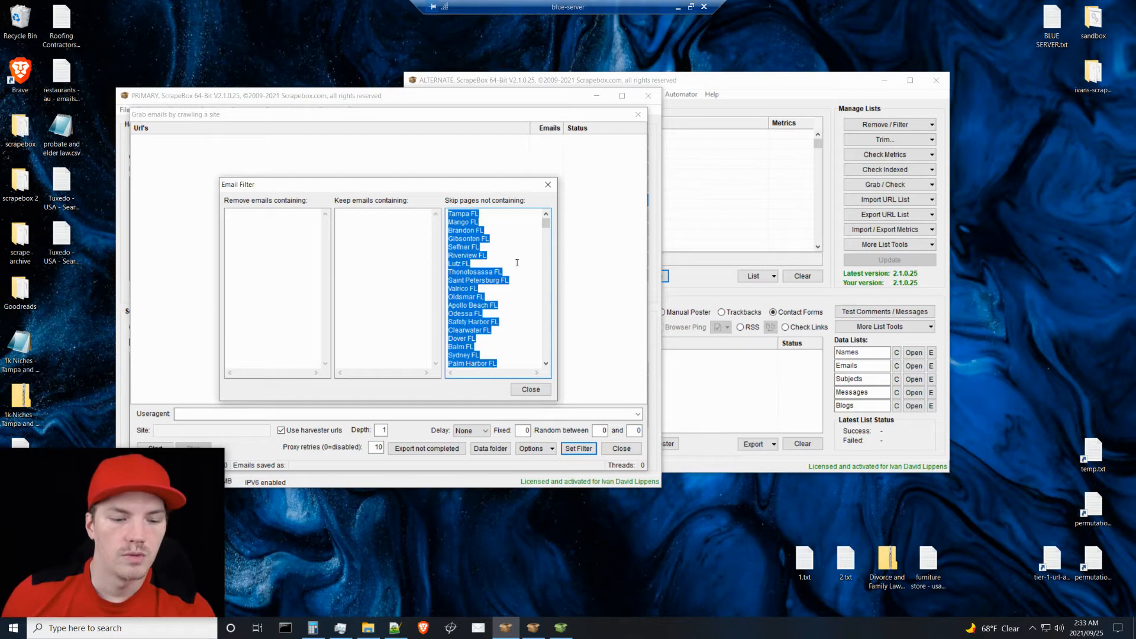
click(401, 632)
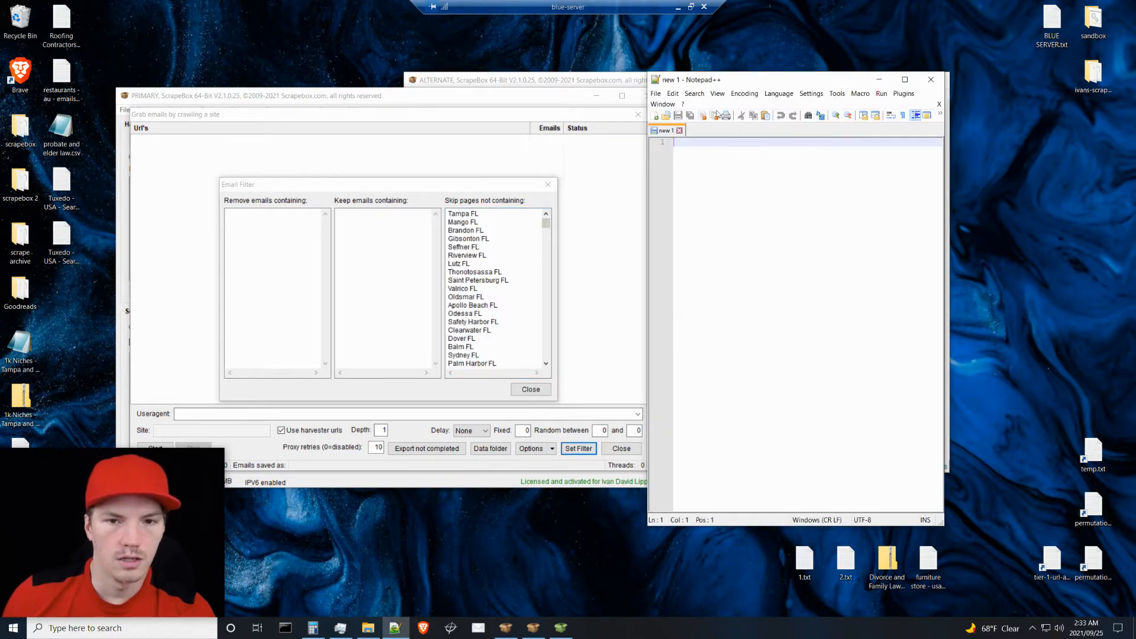
key(ctrl+v)
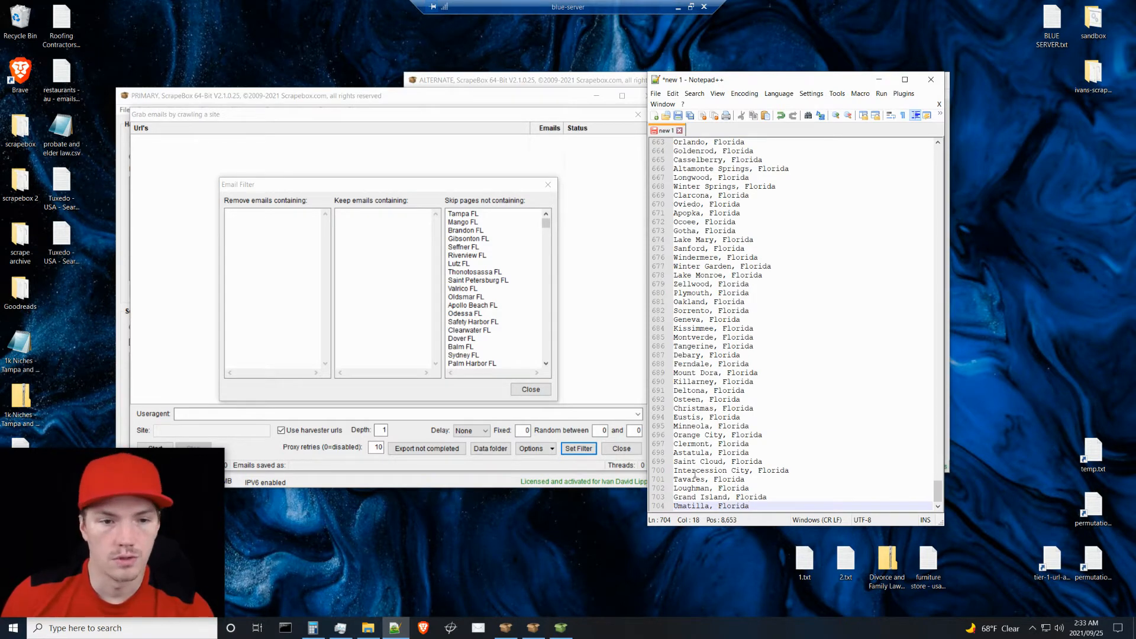
Step: Compare the city formats in the skip-pages filter and its Notepad++ copy, highlighting Tampa FL and Altamonte Springs, Florida
click(471, 214)
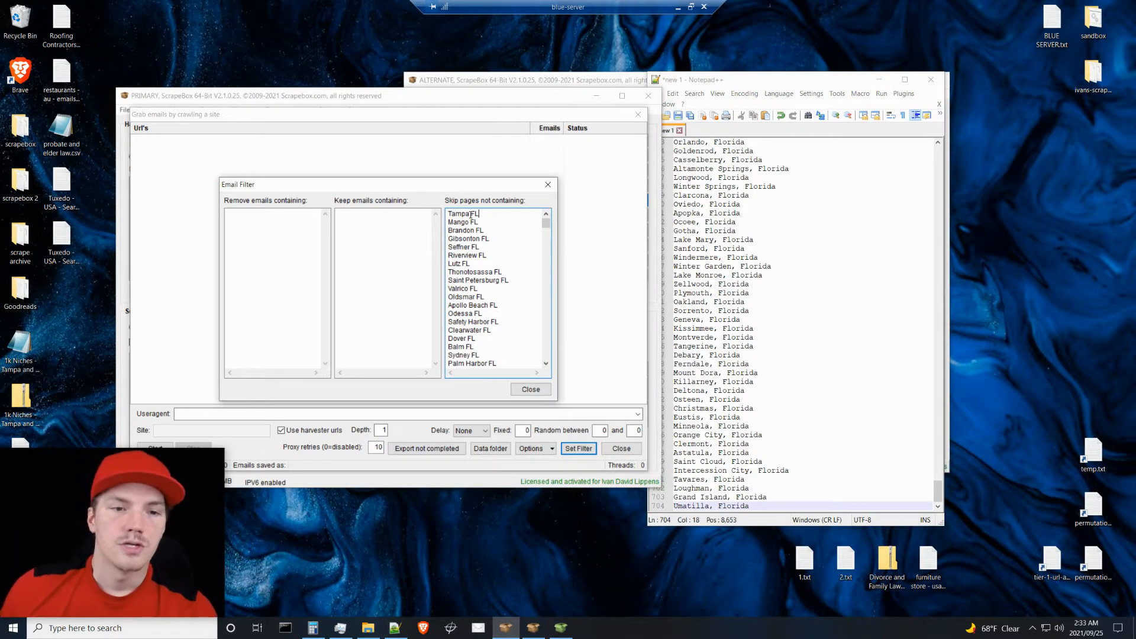
drag(482, 214, 443, 216)
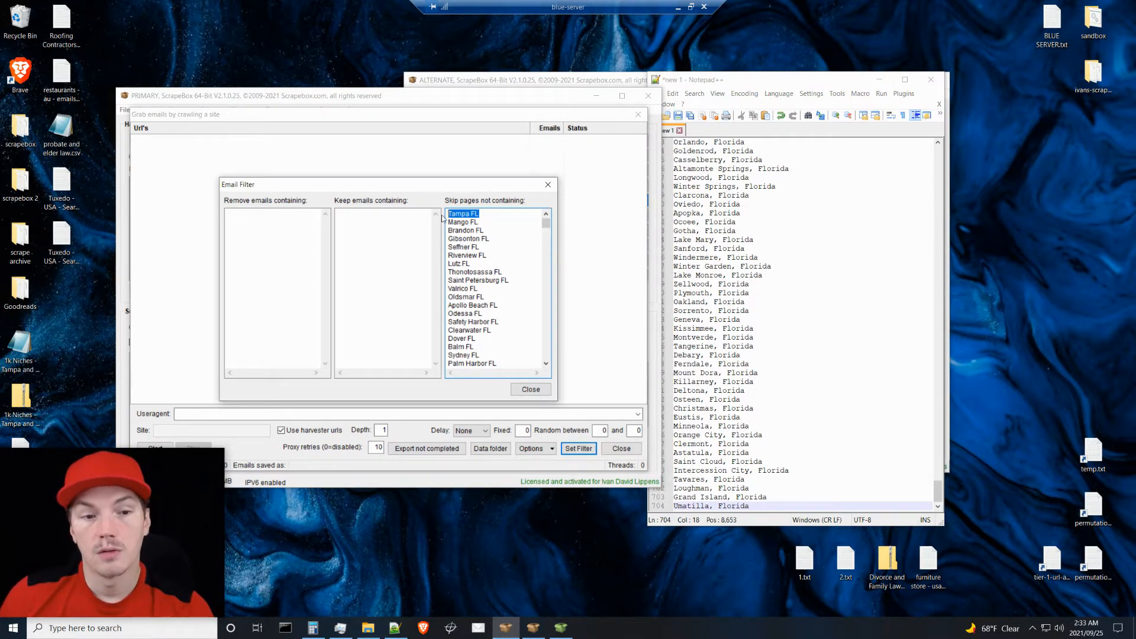
click(472, 216)
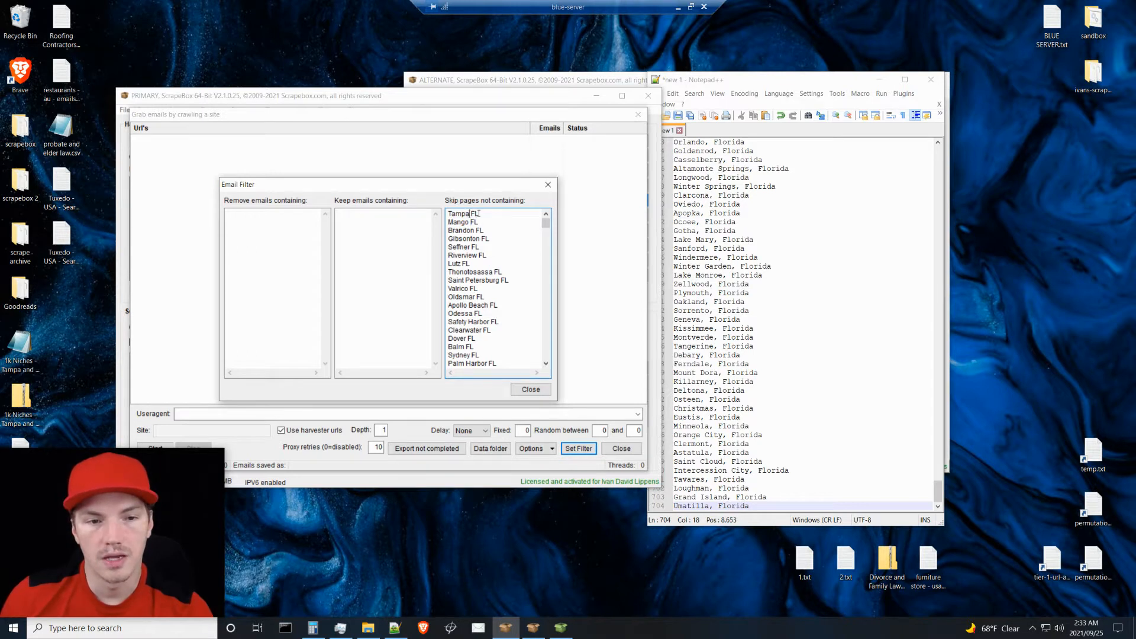
drag(484, 213, 446, 214)
click(497, 214)
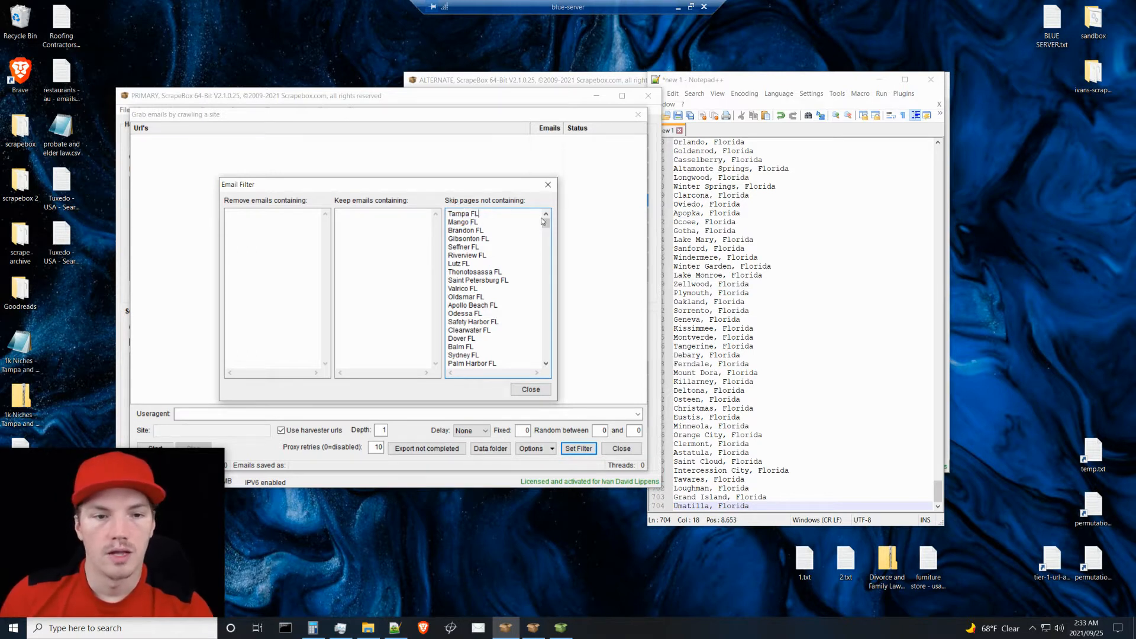
drag(788, 169, 655, 171)
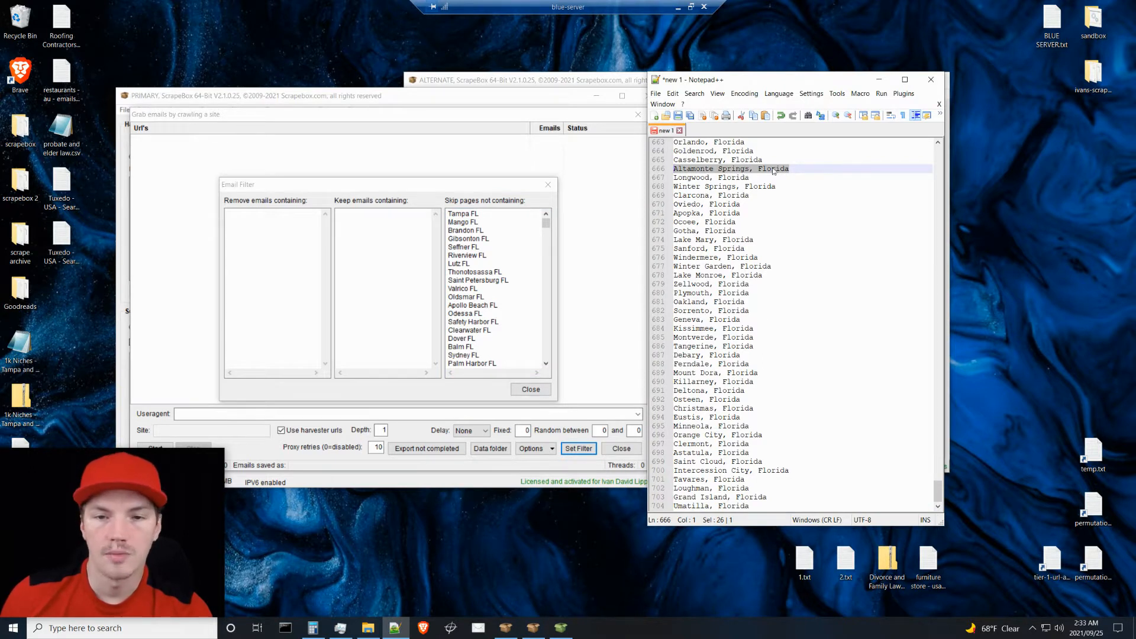
click(767, 222)
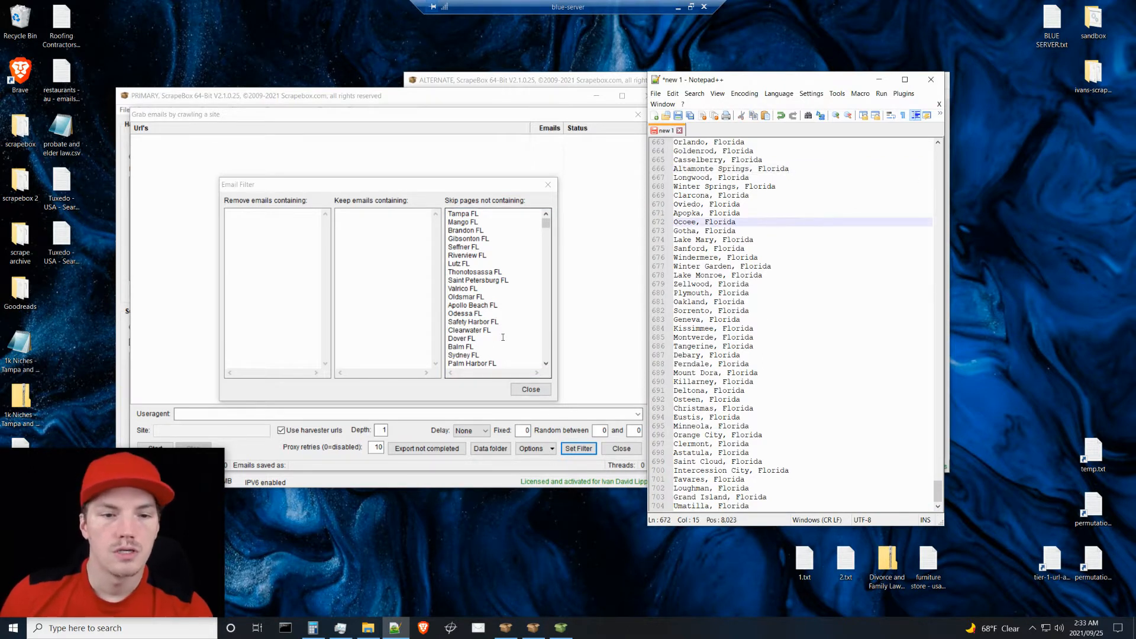
click(482, 313)
mouse_move(545, 224)
mouse_down()
mouse_move(545, 378)
mouse_move(559, 219)
mouse_move(546, 373)
mouse_move(546, 217)
mouse_up()
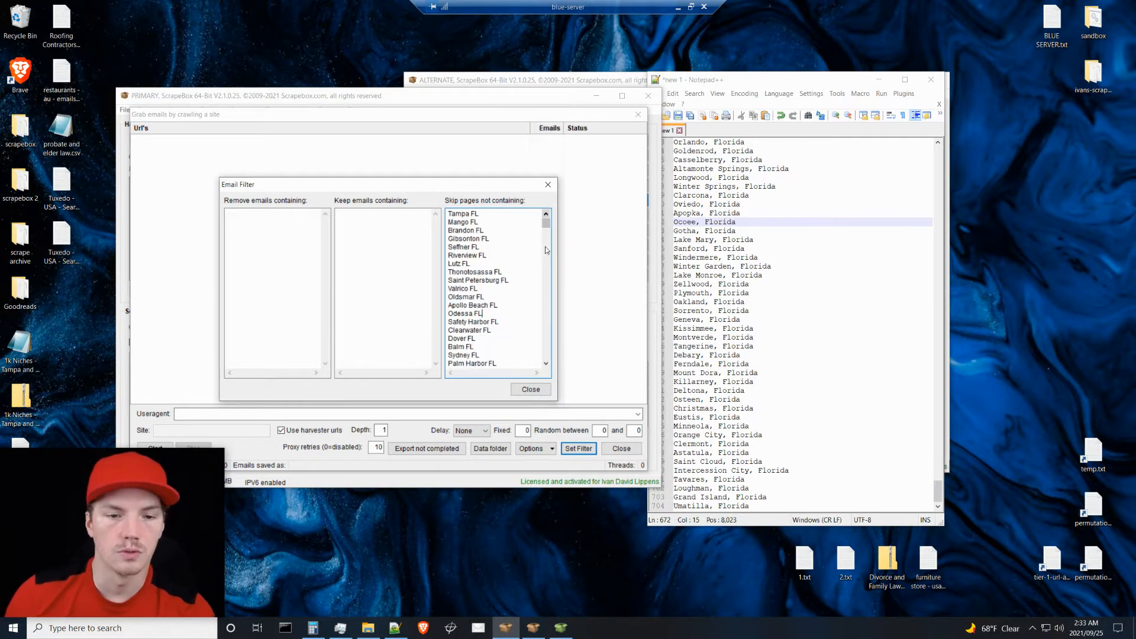
click(534, 393)
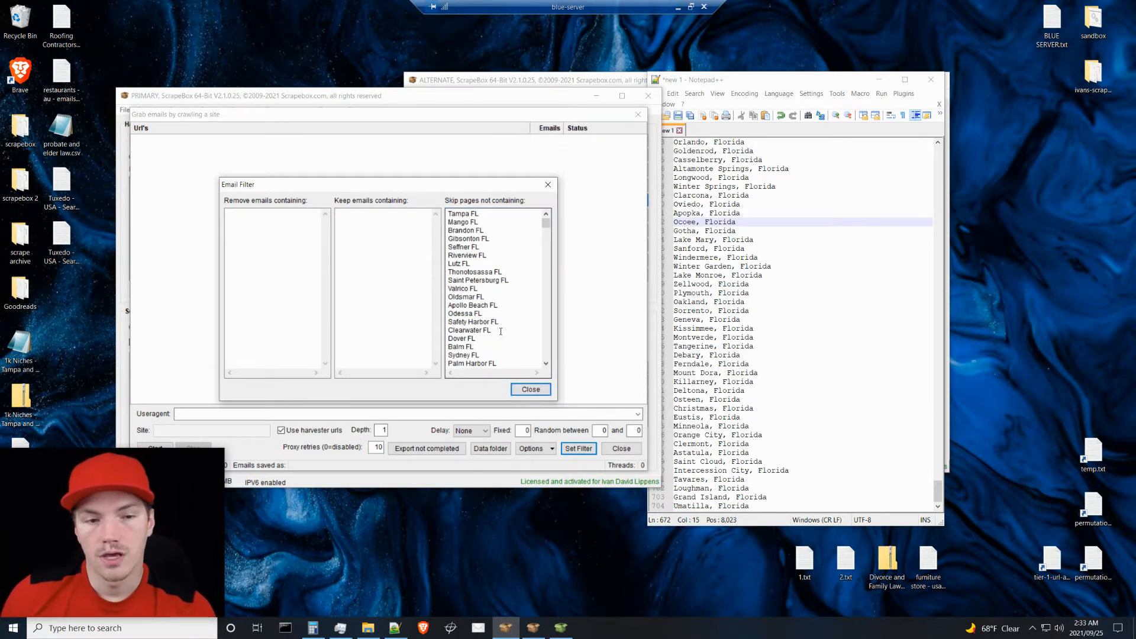
click(1092, 451)
double_click(1092, 450)
click(332, 192)
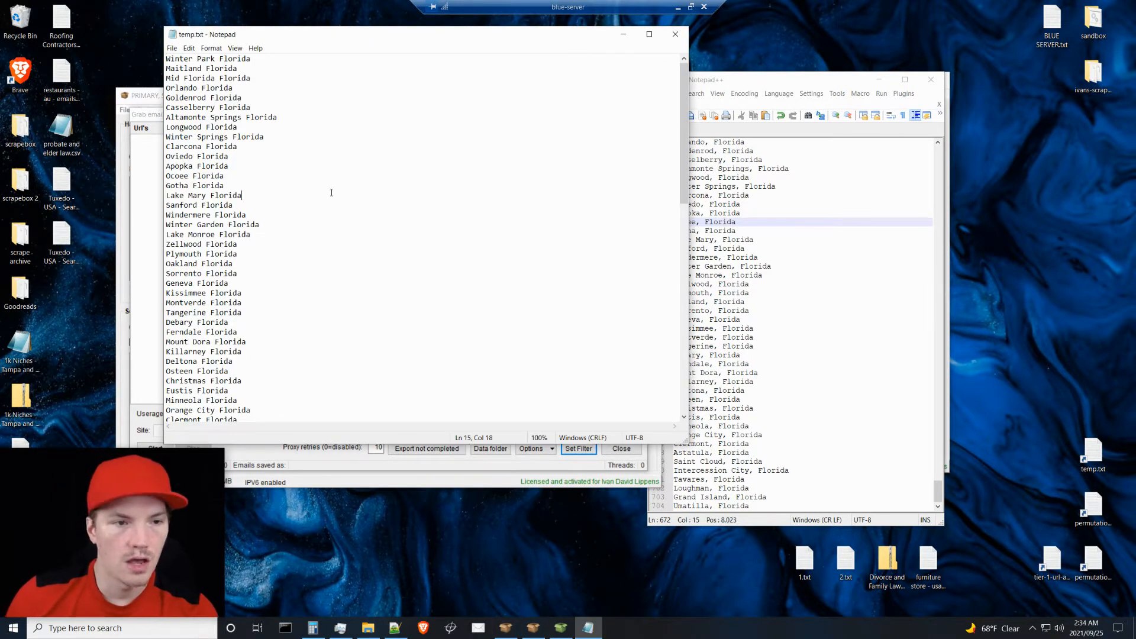
key(ctrl+h)
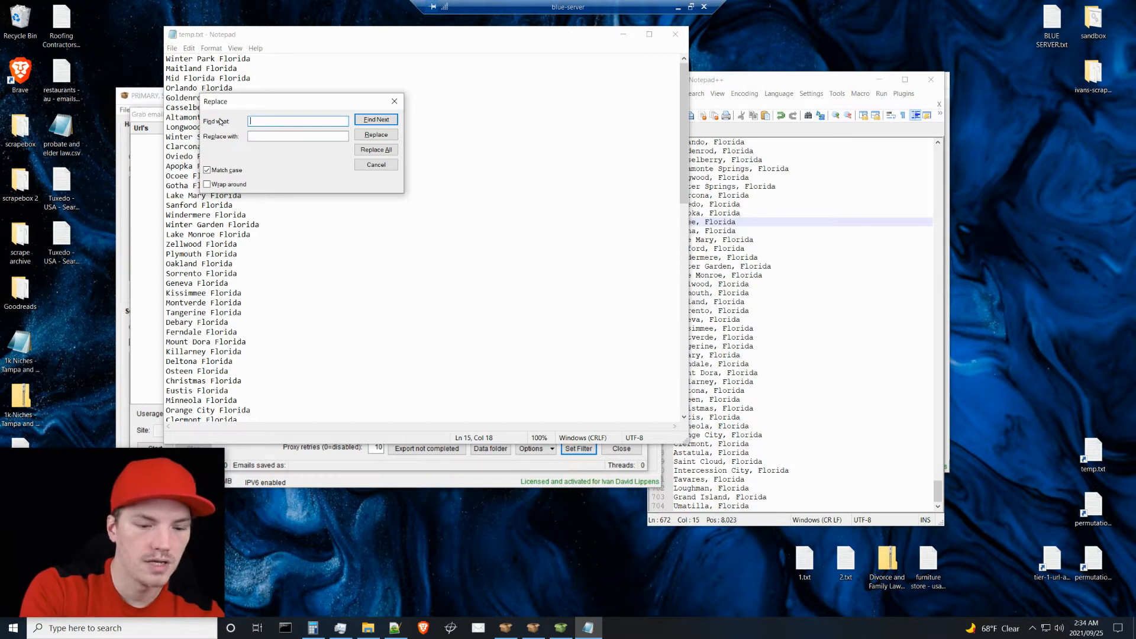
text(da)
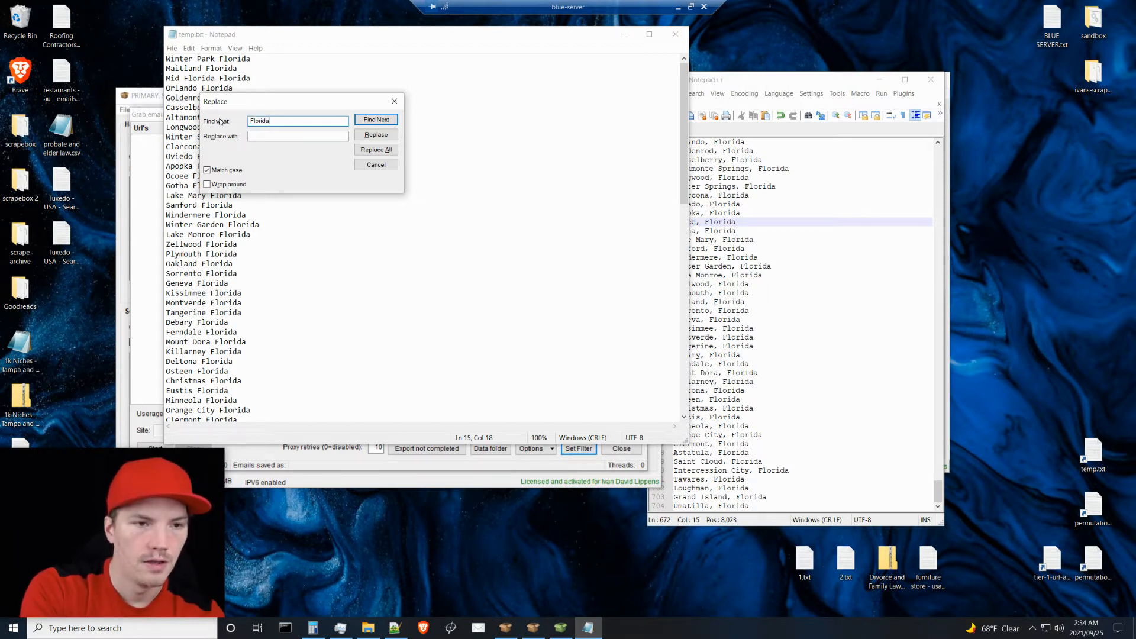
text(, FL)
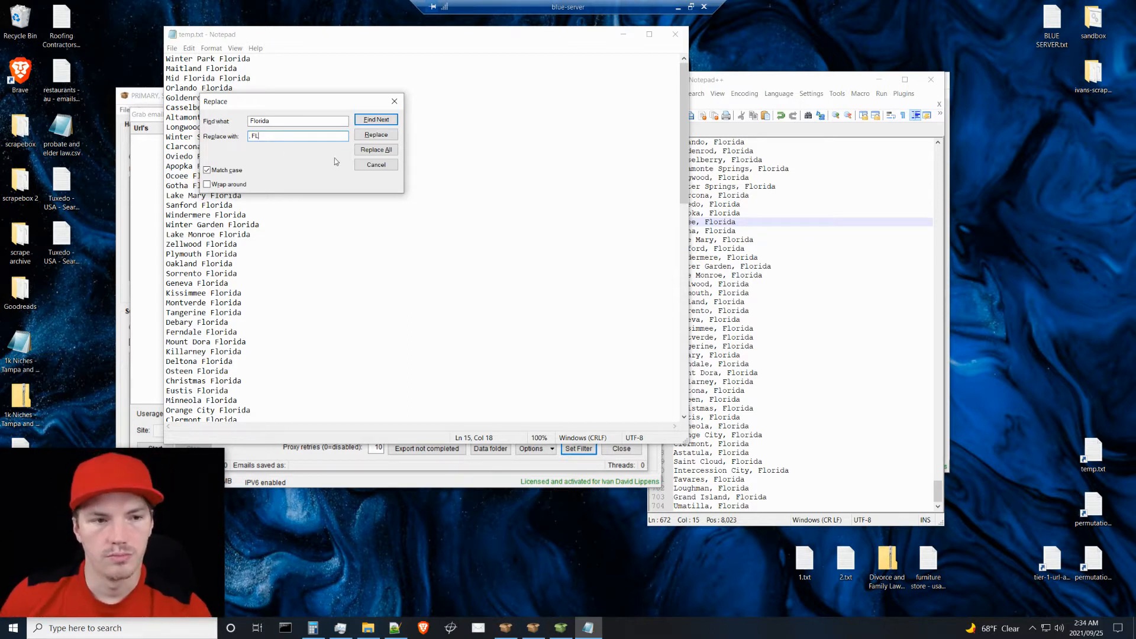
drag(276, 138, 251, 137)
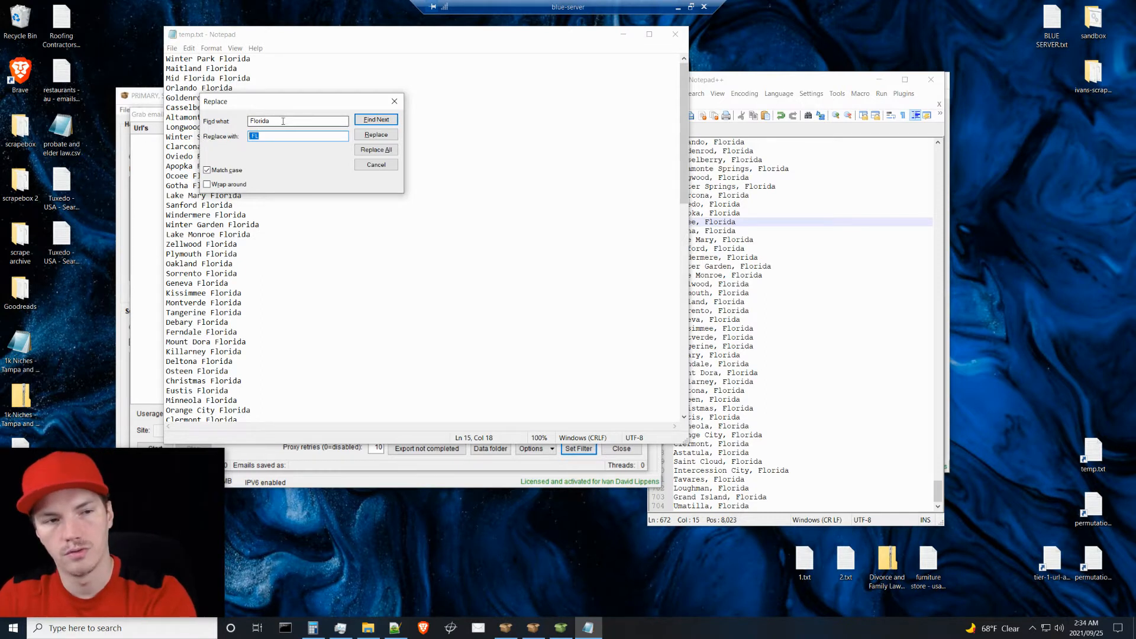
key(BackSpace)
key(shift+Tab)
key(BackSpace)
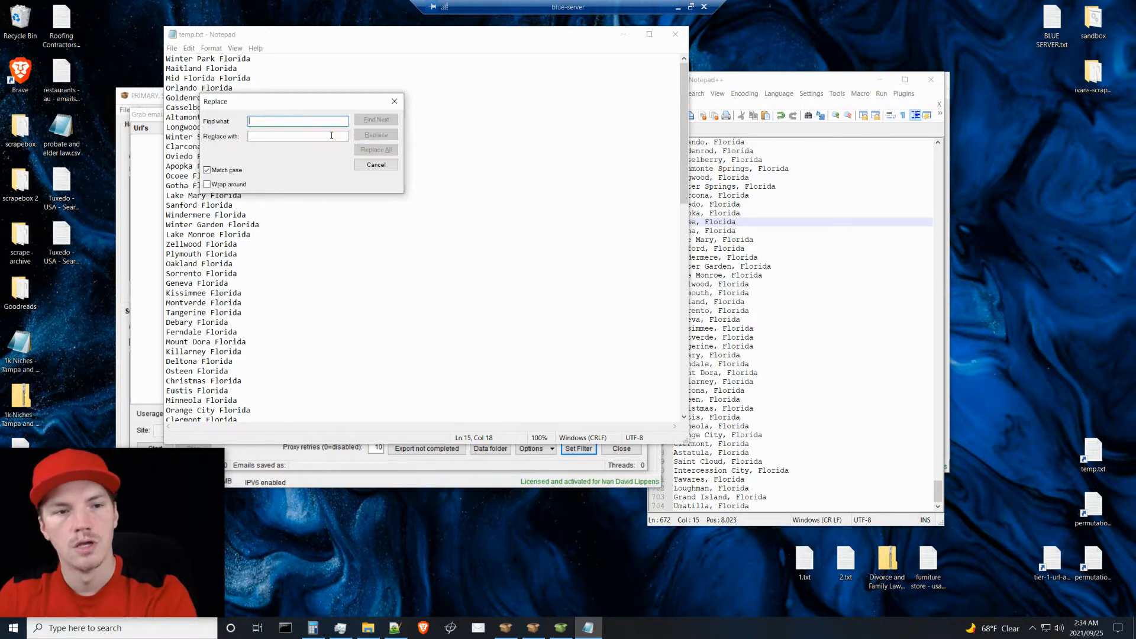
click(376, 165)
click(676, 35)
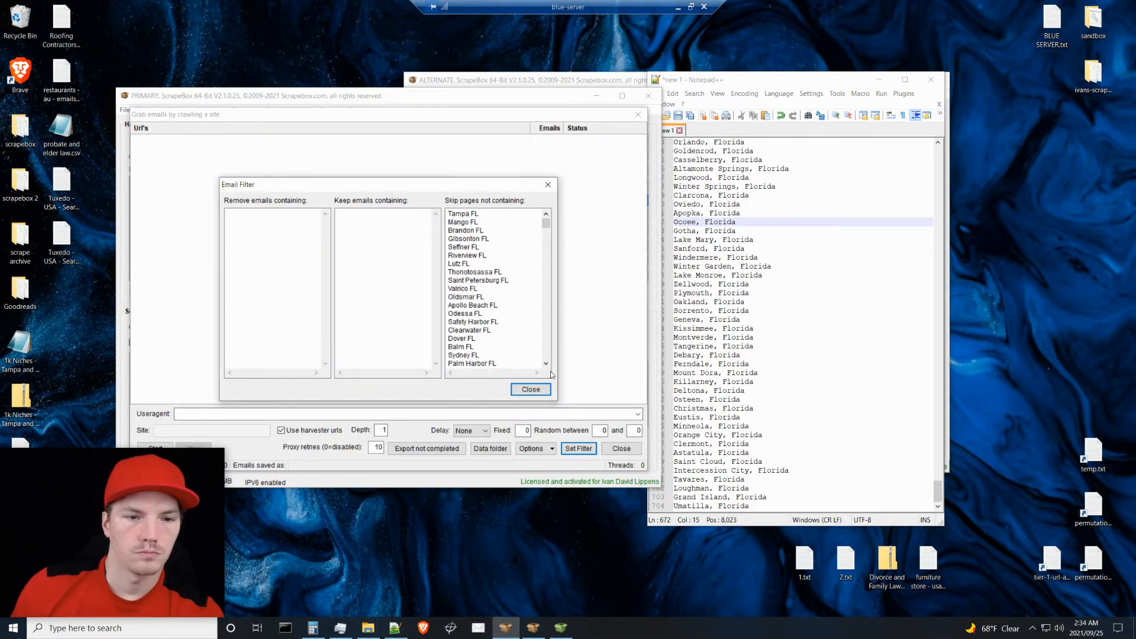
Step: Switch to the ALTERNATE ScrapeBox window and clear its harvested URLs list, placing the cursor in the empty keyword list
click(532, 627)
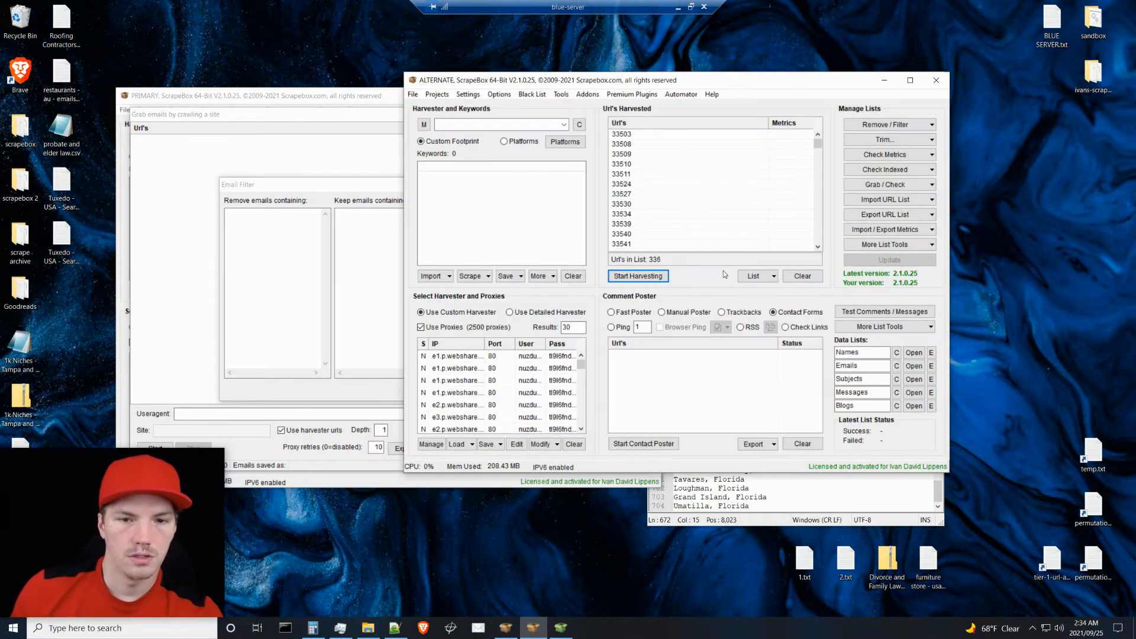
click(802, 276)
click(507, 226)
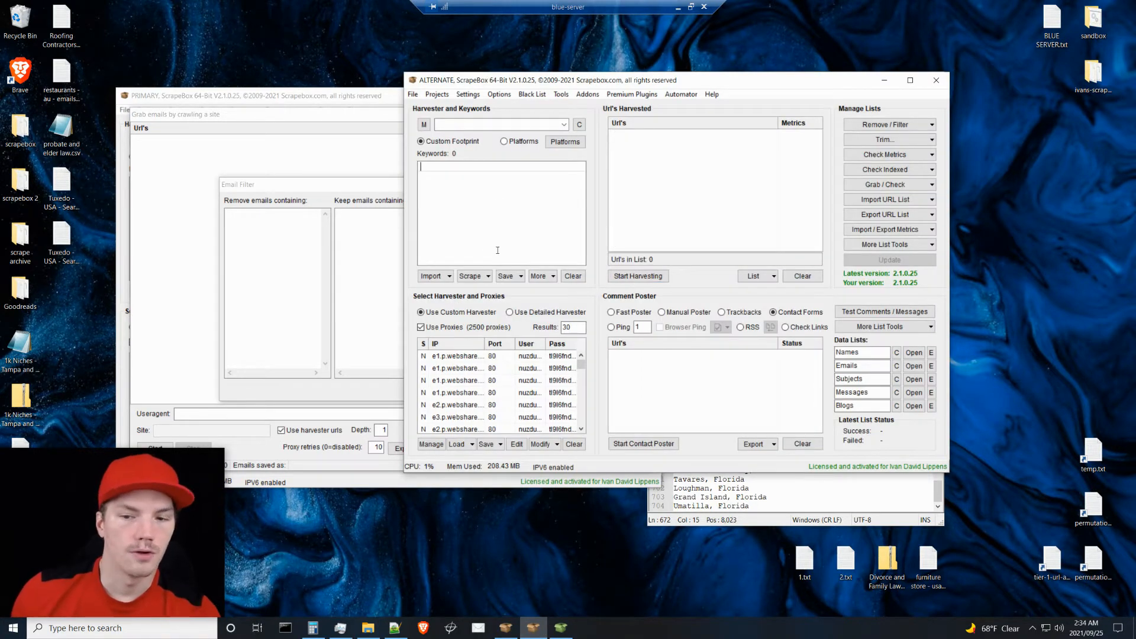
Step: Open temp.txt and remove the word Florida with its preceding space from every line, leaving only city names
double_click(1094, 464)
click(322, 223)
key(ctrl+h)
text(Florida)
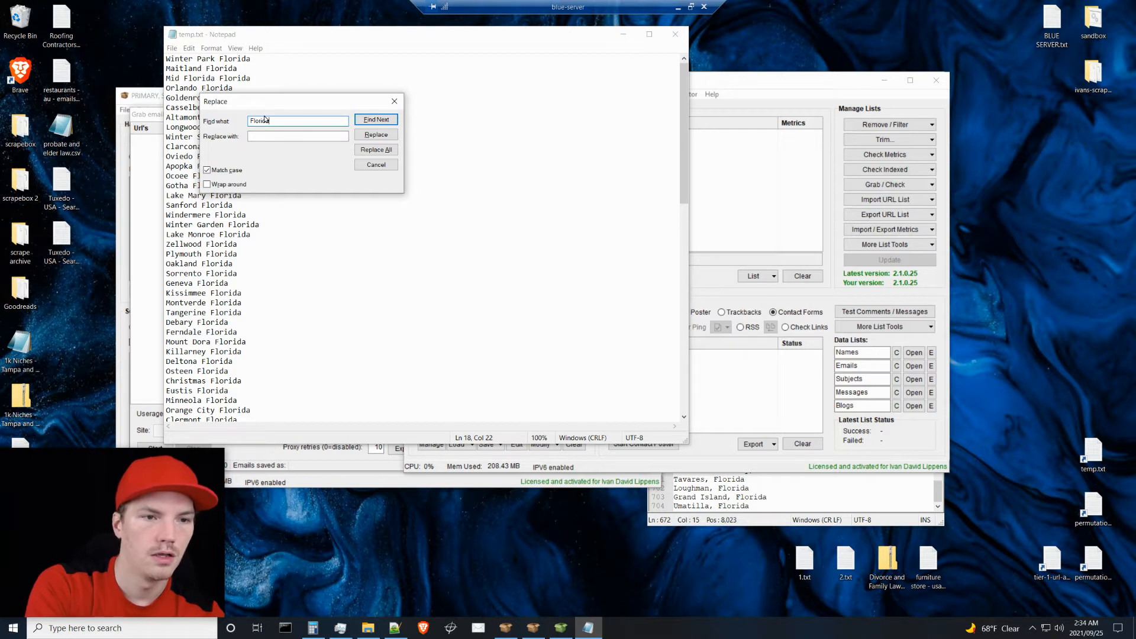
click(376, 150)
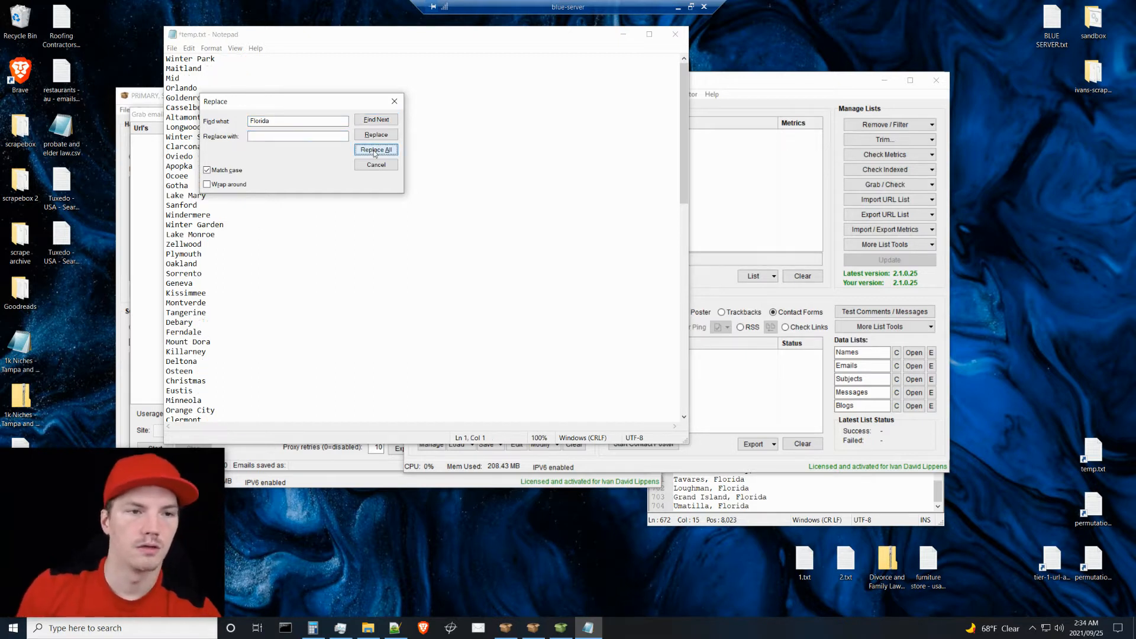
click(394, 165)
click(402, 245)
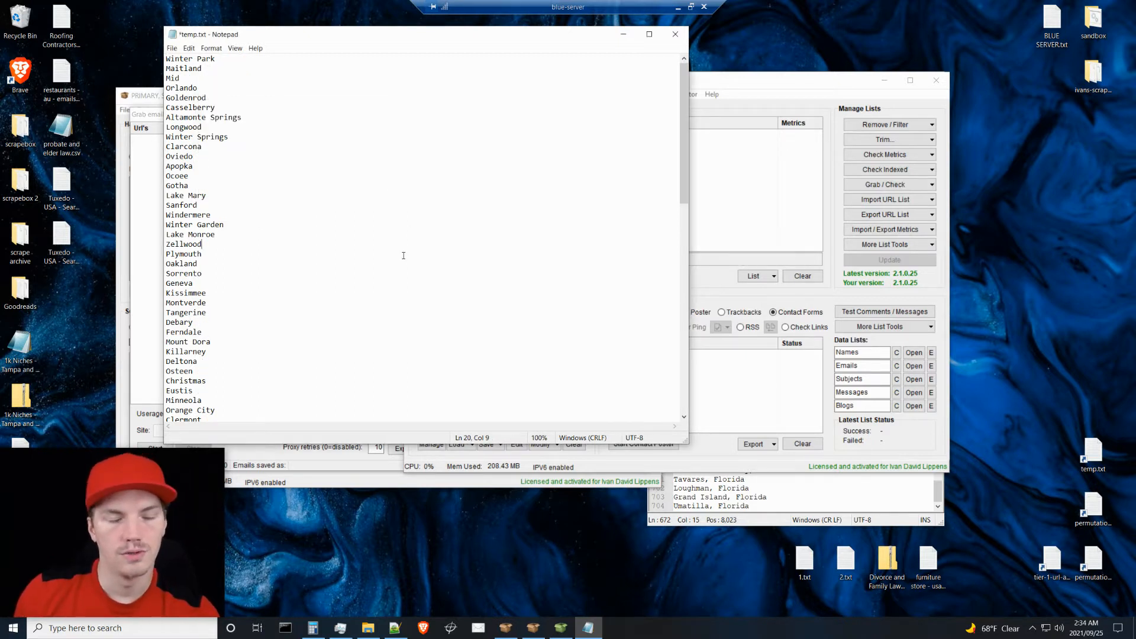
Step: Copy all the city names from temp.txt, close it, and replace the contents of BLUE SERVER.txt with them, then save and close that file
key(ctrl+a)
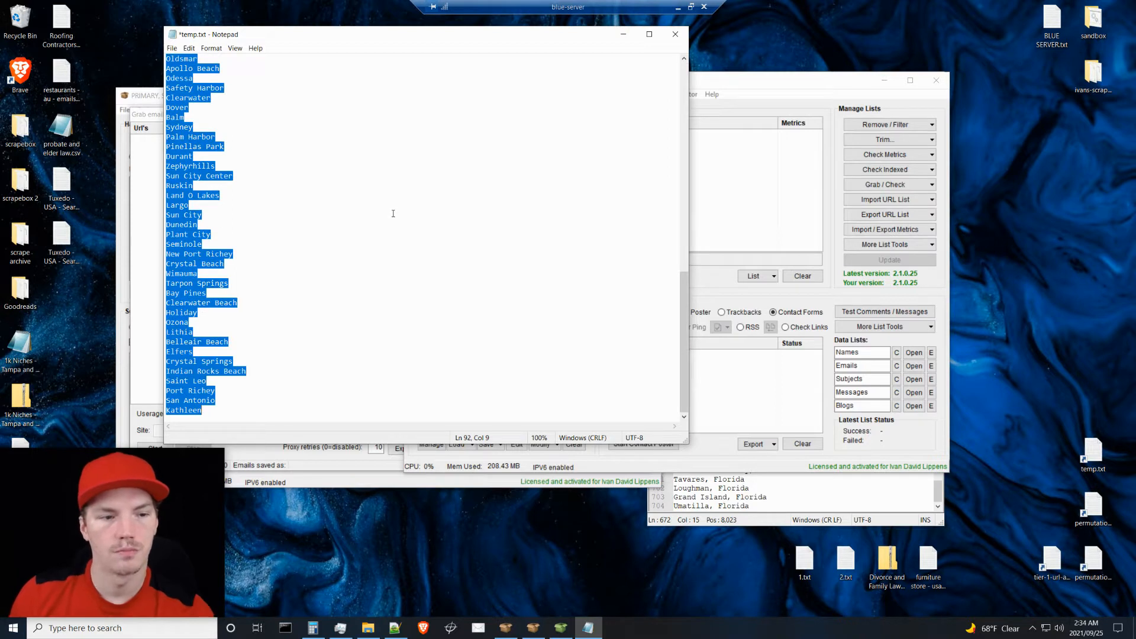
click(675, 34)
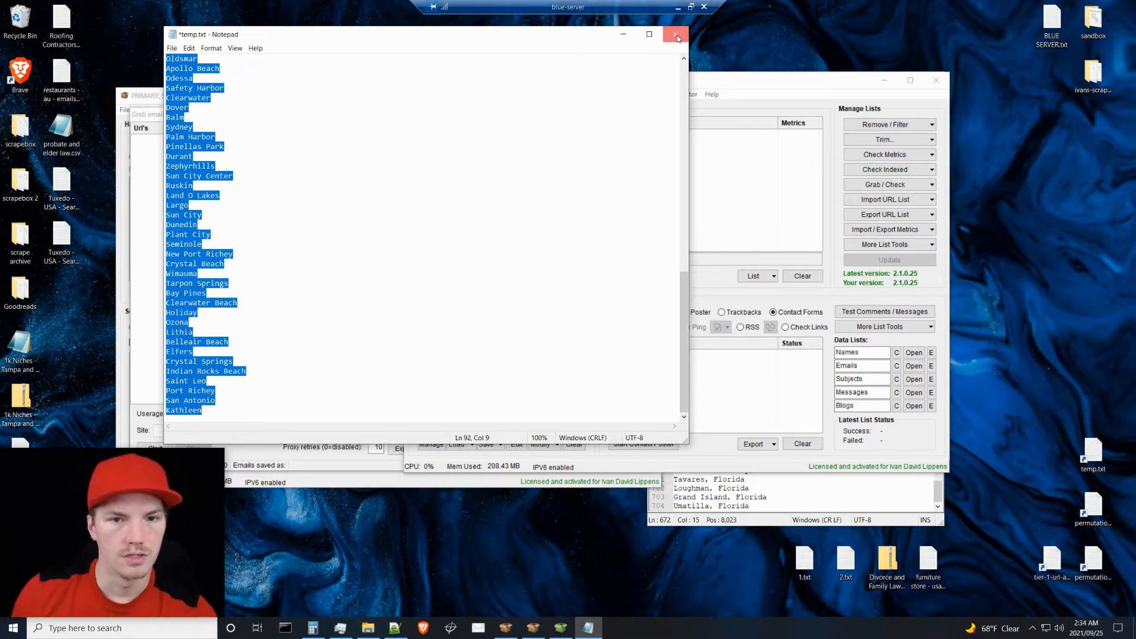
click(588, 321)
double_click(1052, 22)
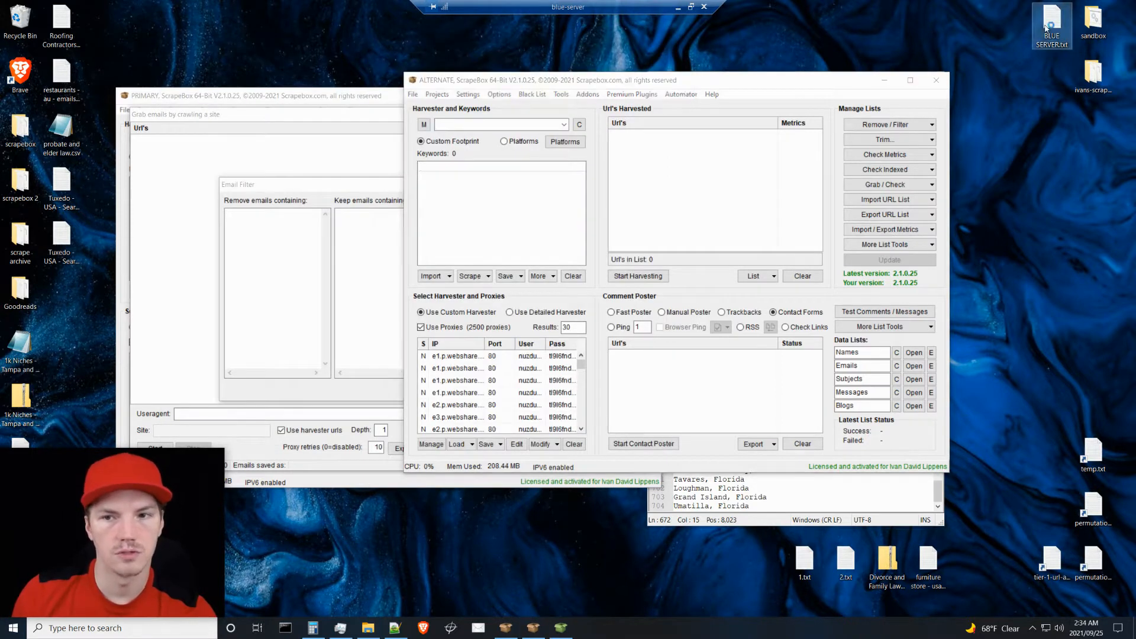
key(ctrl+a)
key(ctrl+v)
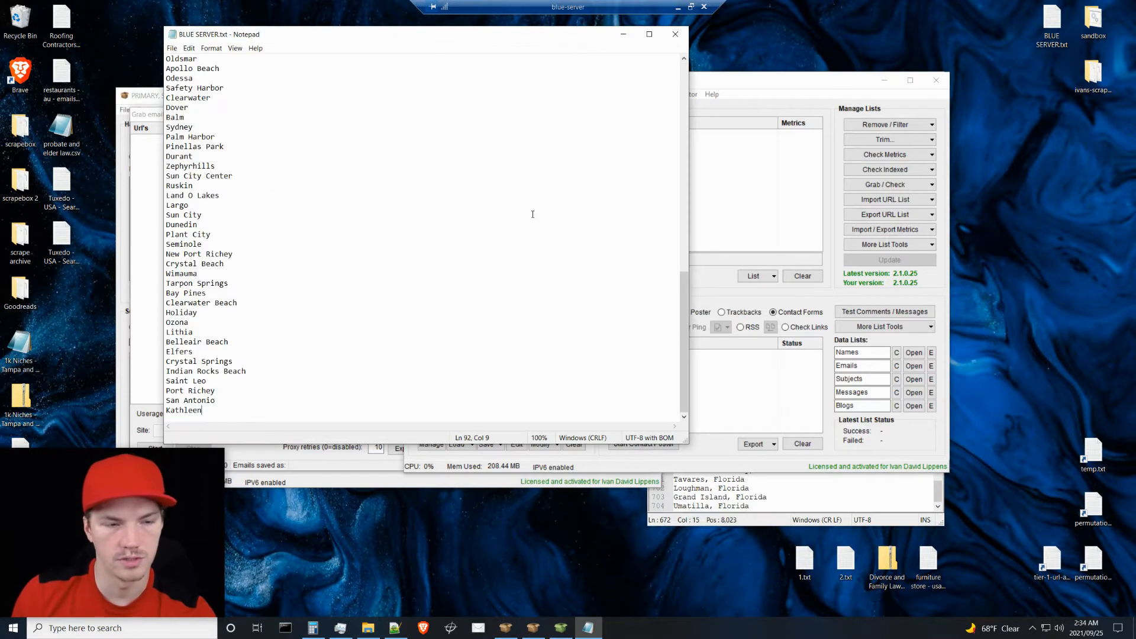
click(675, 34)
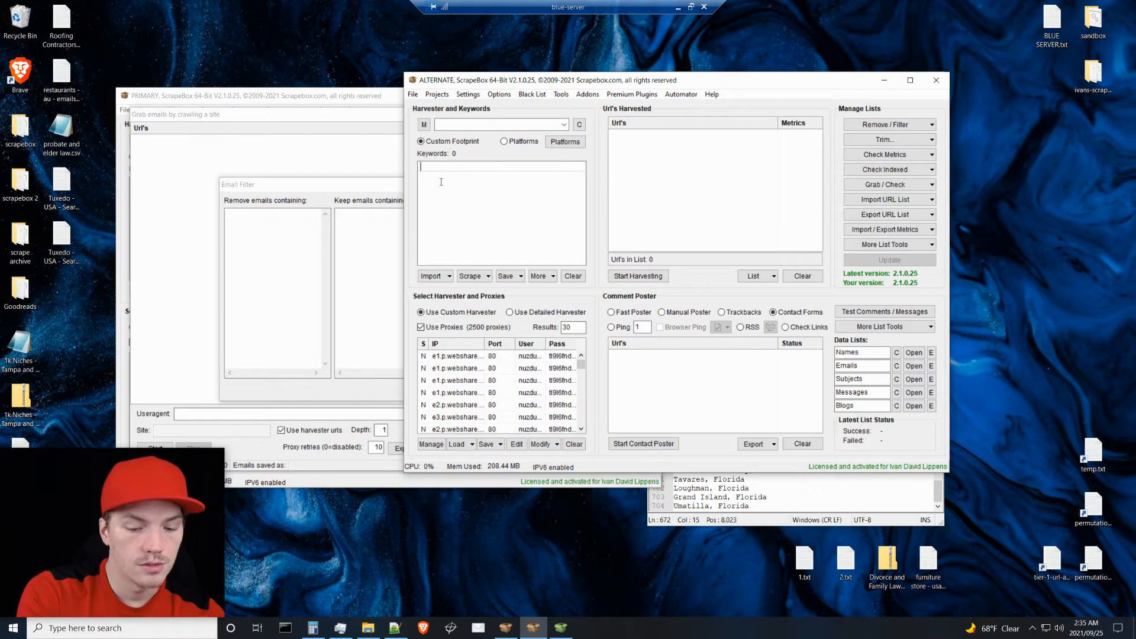
text(, FL)
key(Return)
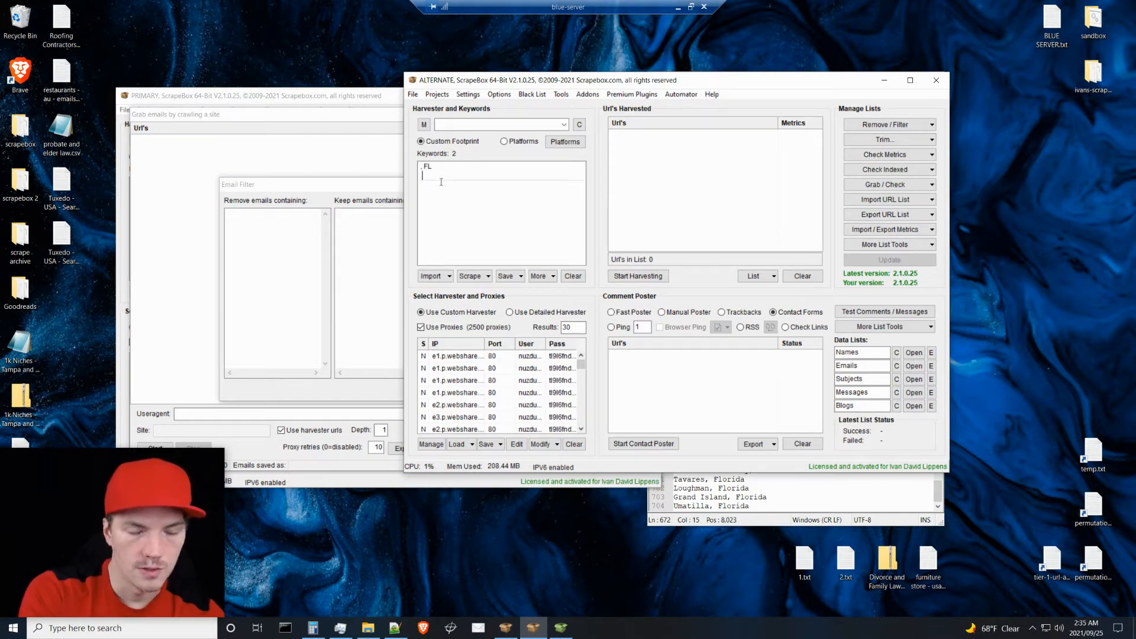
text(FL)
key(Return)
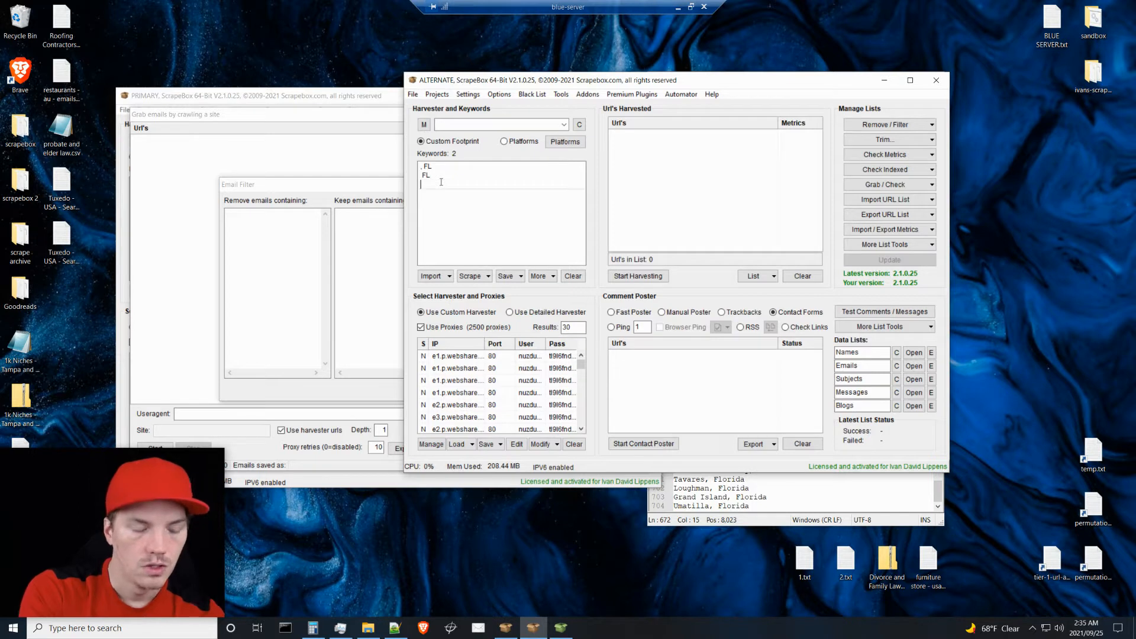
text(Florida)
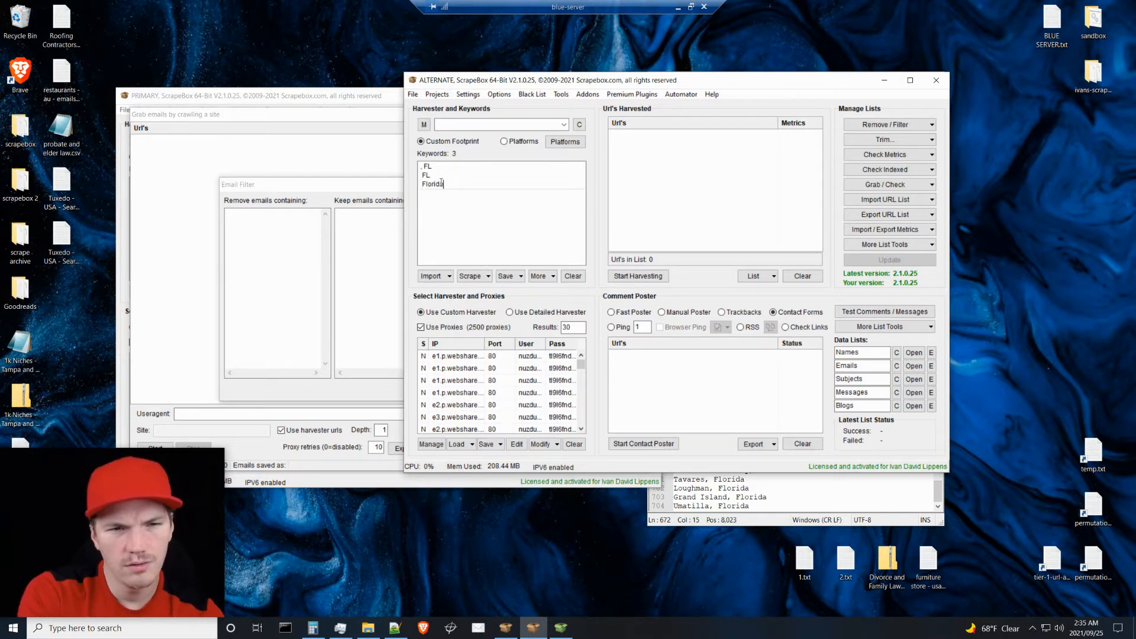
key(ctrl+a)
key(BackSpace)
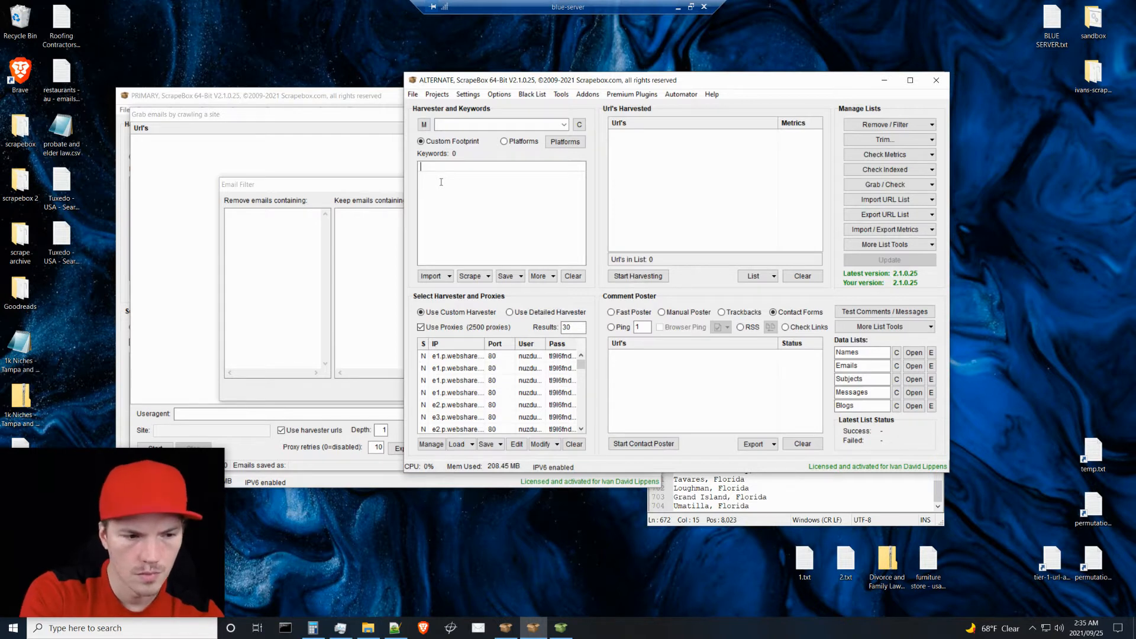
Step: Enter four state variations in the ALTERNATE keyword list, one per line: ", FL", "FL", "Florida" and ", Florida"
text(.)
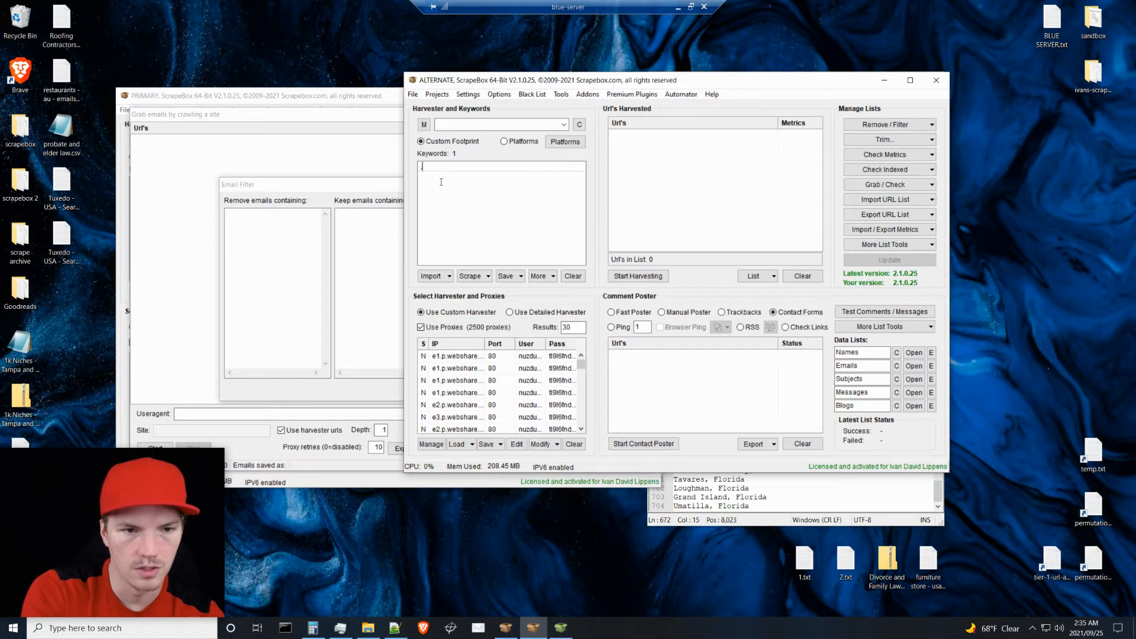
text( FL)
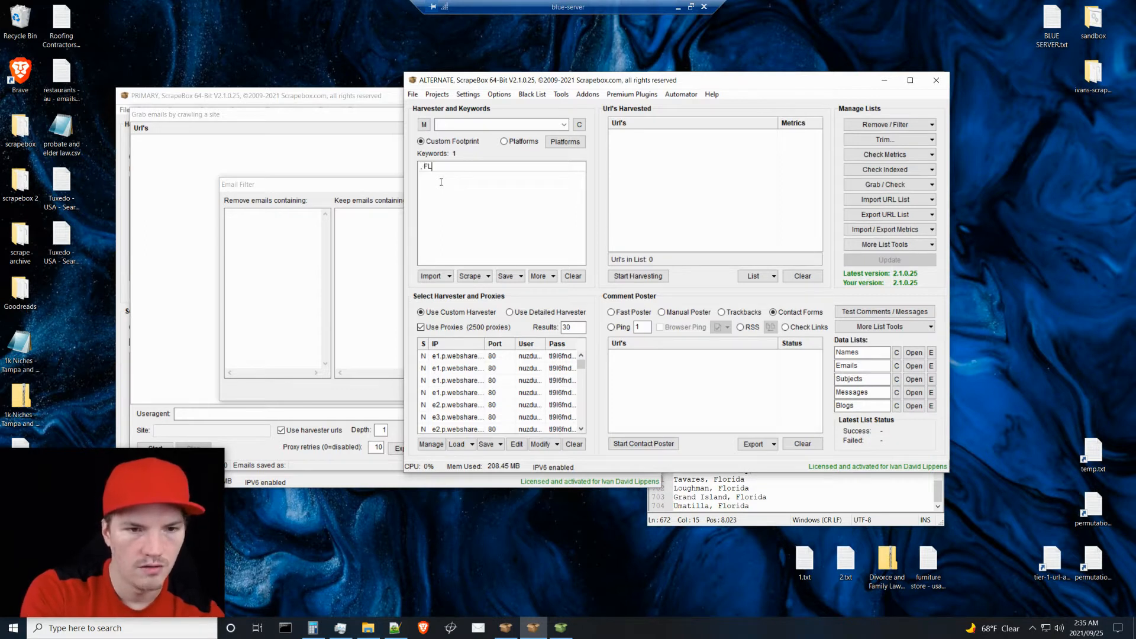
key(Return)
text(FL)
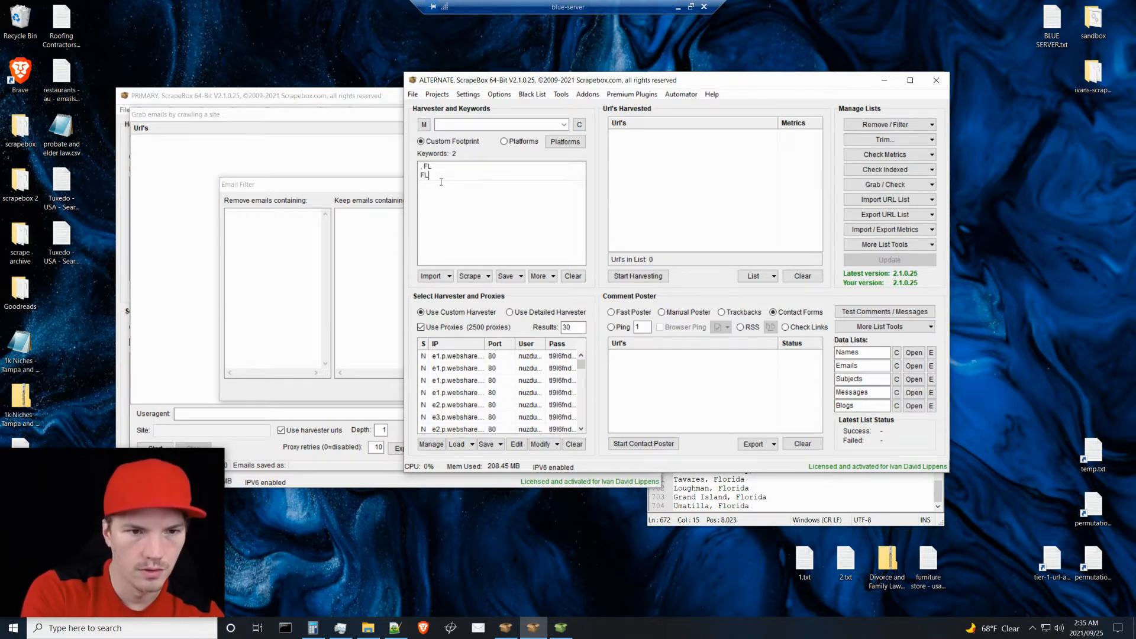
key(Return)
text(Florica)
key(BackSpace)
key(BackSpace)
text(da)
key(Return)
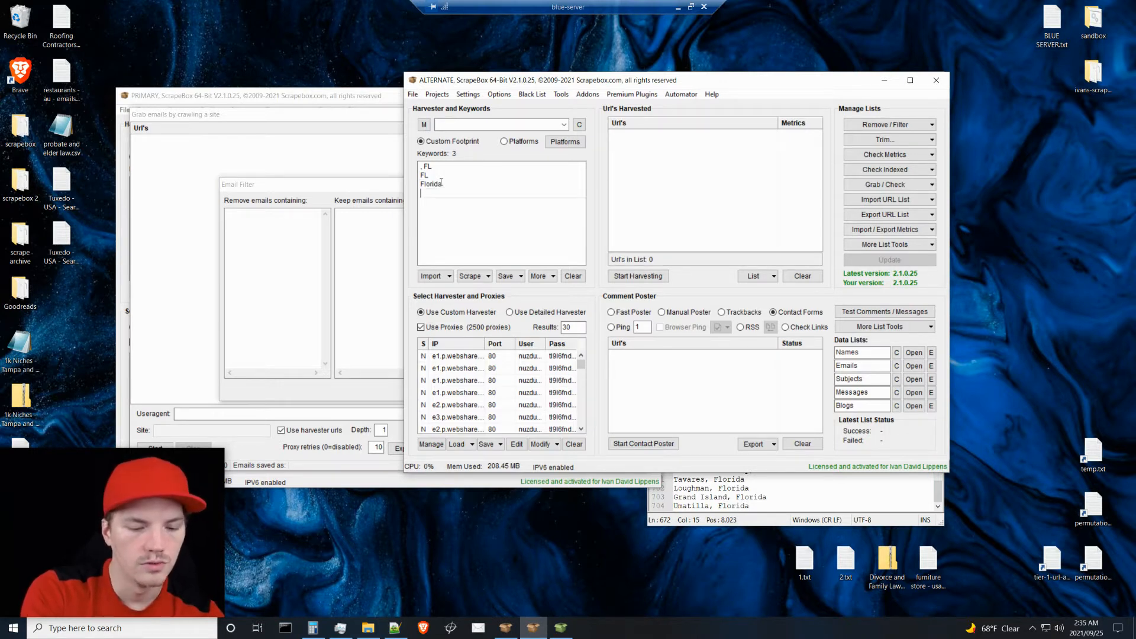
text(, Florida)
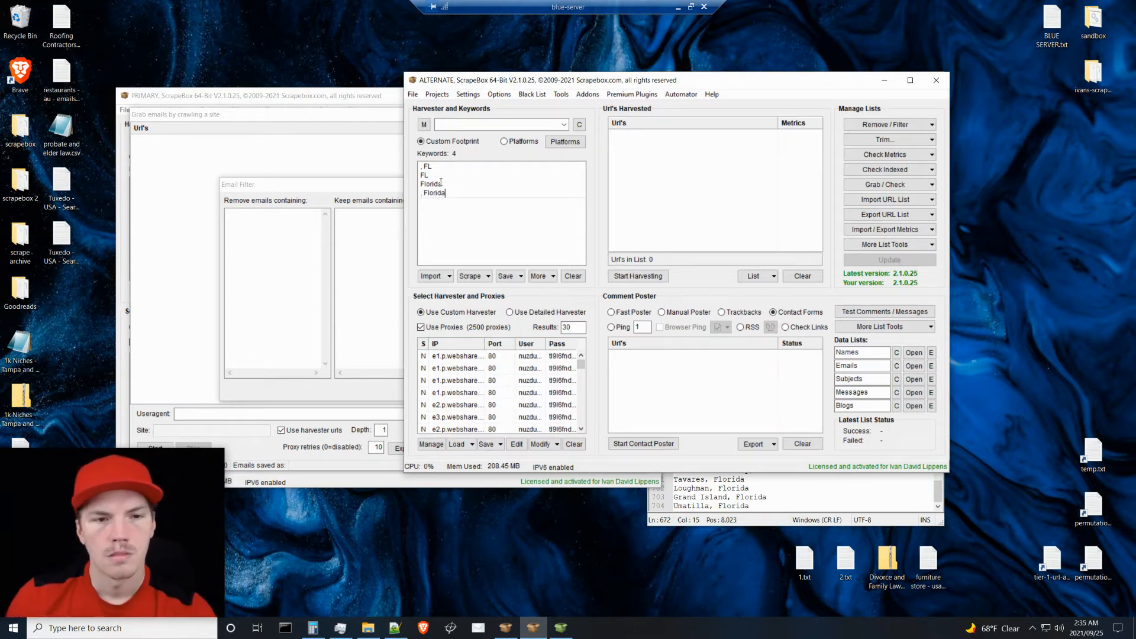
Step: Merge the city names from BLUE SERVER.txt on the Desktop with the state variations in the keyword list
click(424, 125)
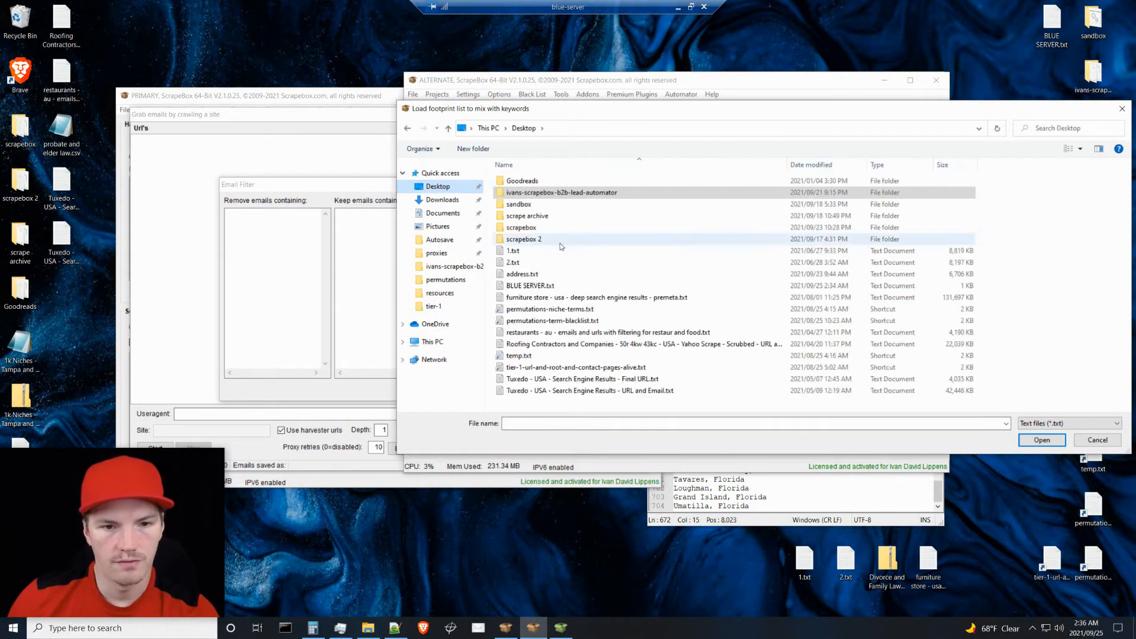
click(545, 287)
click(1041, 444)
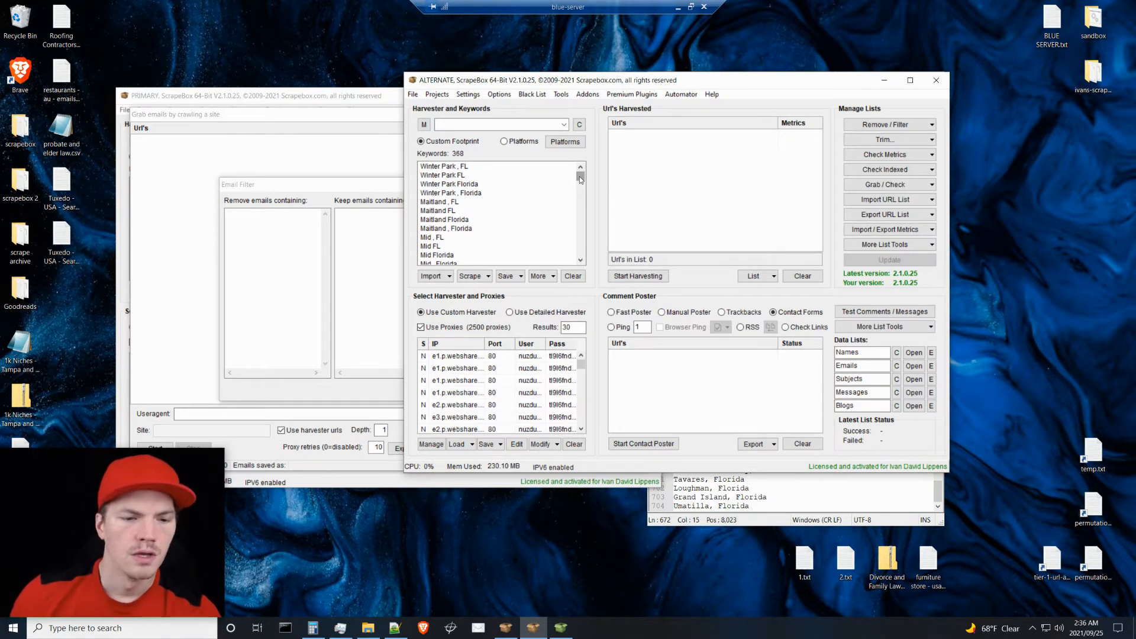
Step: Leave the remote desktop and open the bookmarked Zip Cities keyword generator in the local Chrome browser
click(677, 8)
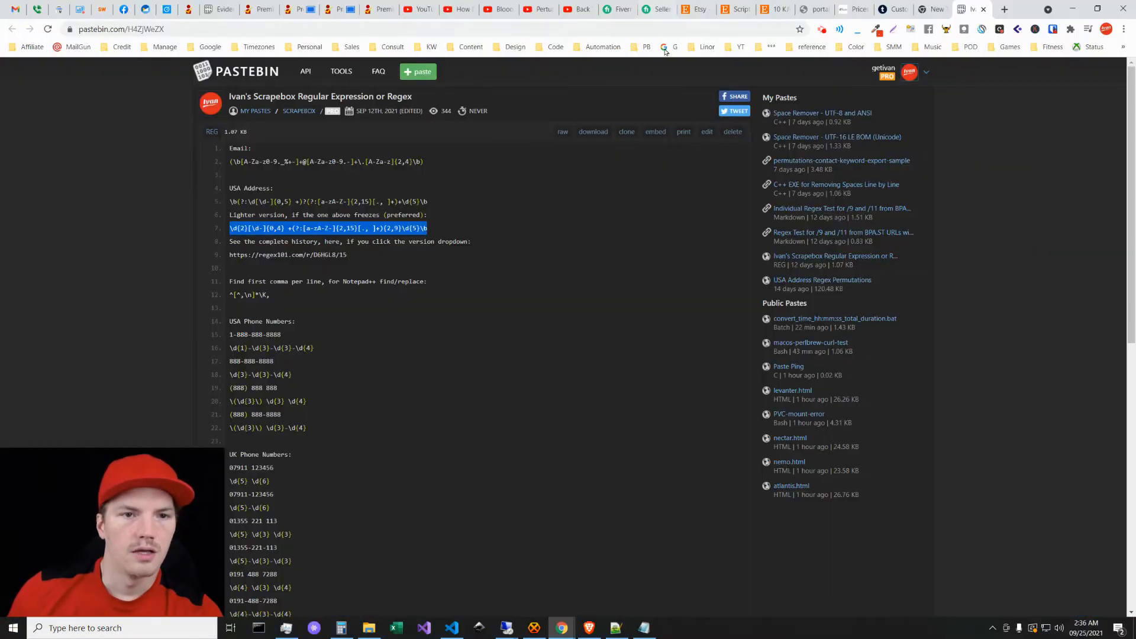
click(426, 47)
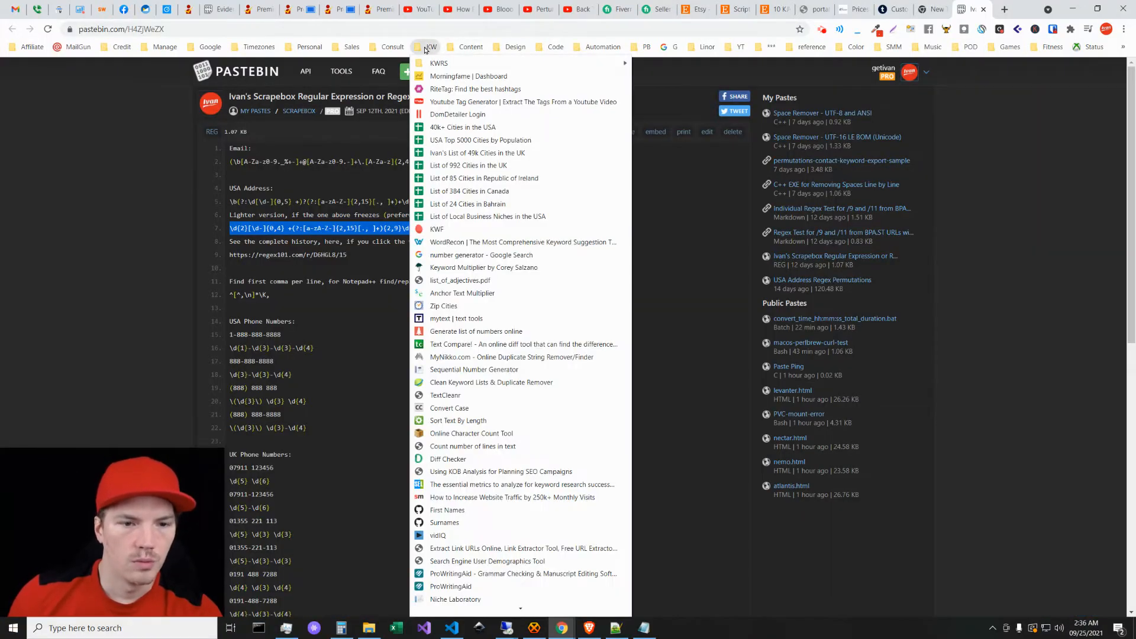
middle_click(448, 305)
click(977, 256)
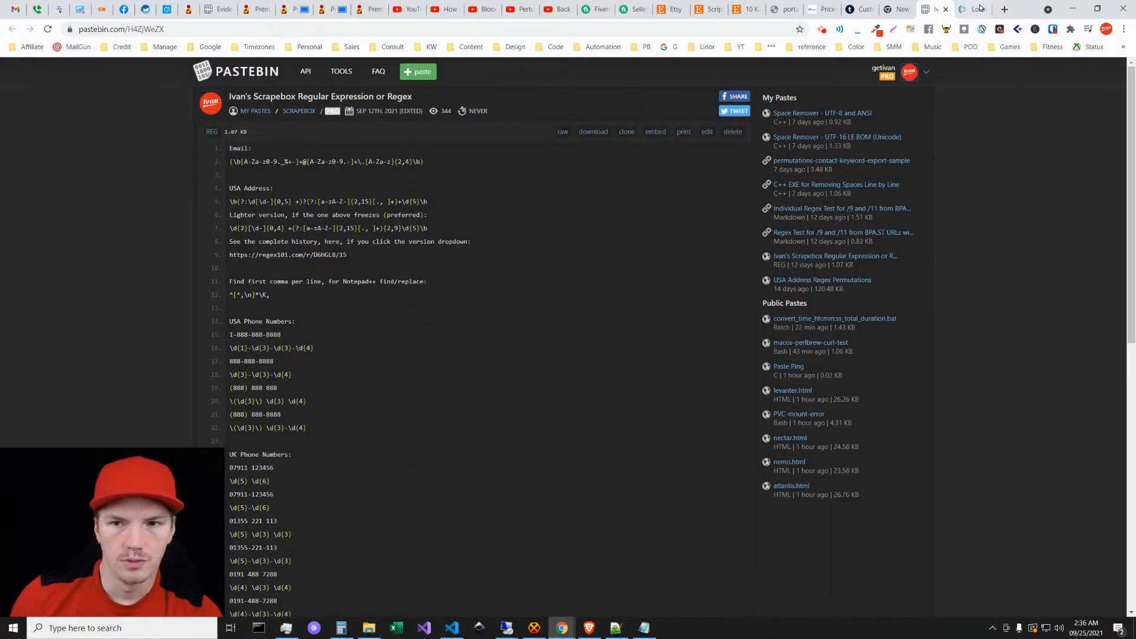
click(974, 10)
drag(1130, 396, 1127, 105)
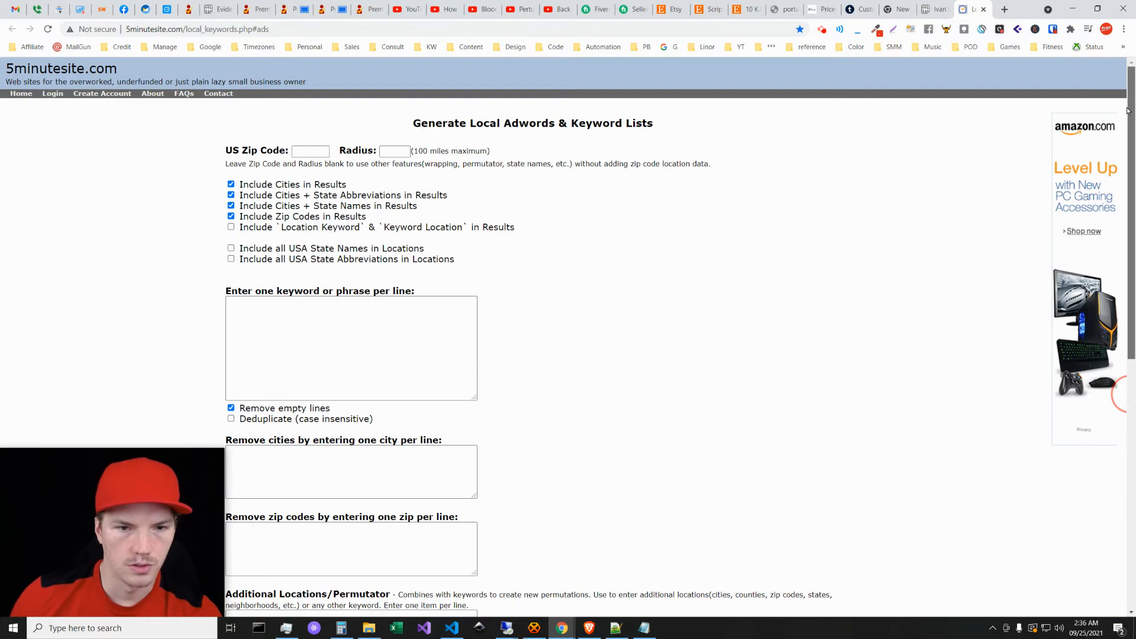
Step: Exclude plain cities, cities with state abbreviations and cities with state names from the generator's results, keeping only zip codes
click(310, 151)
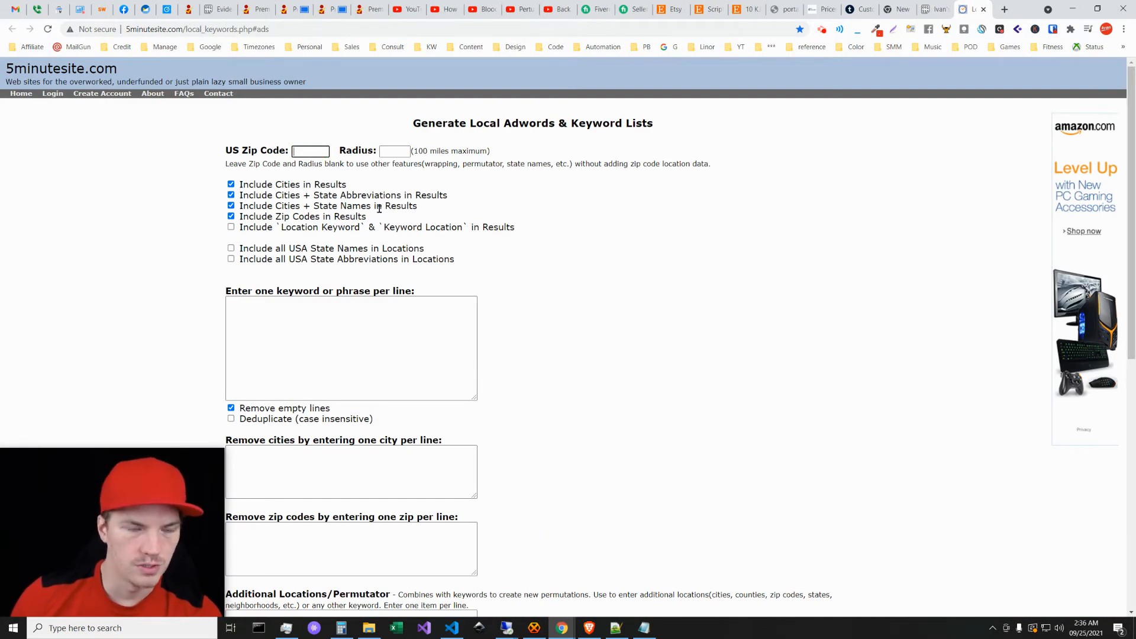
click(232, 184)
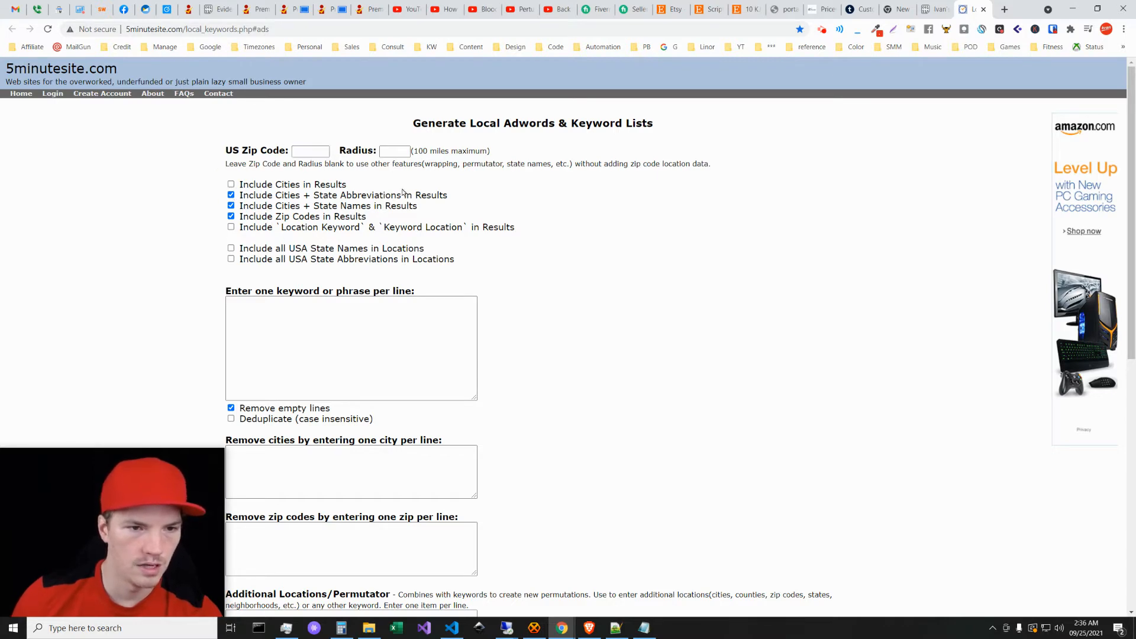
scroll(591, 367, down, 8)
scroll(528, 378, up, 8)
click(231, 206)
click(230, 195)
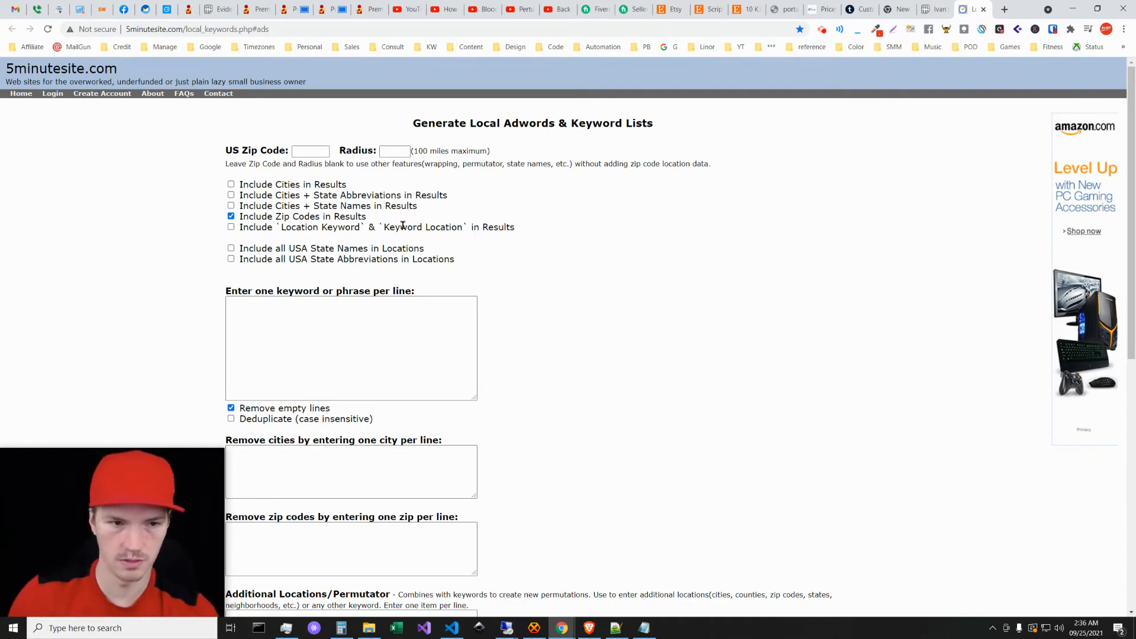
click(392, 151)
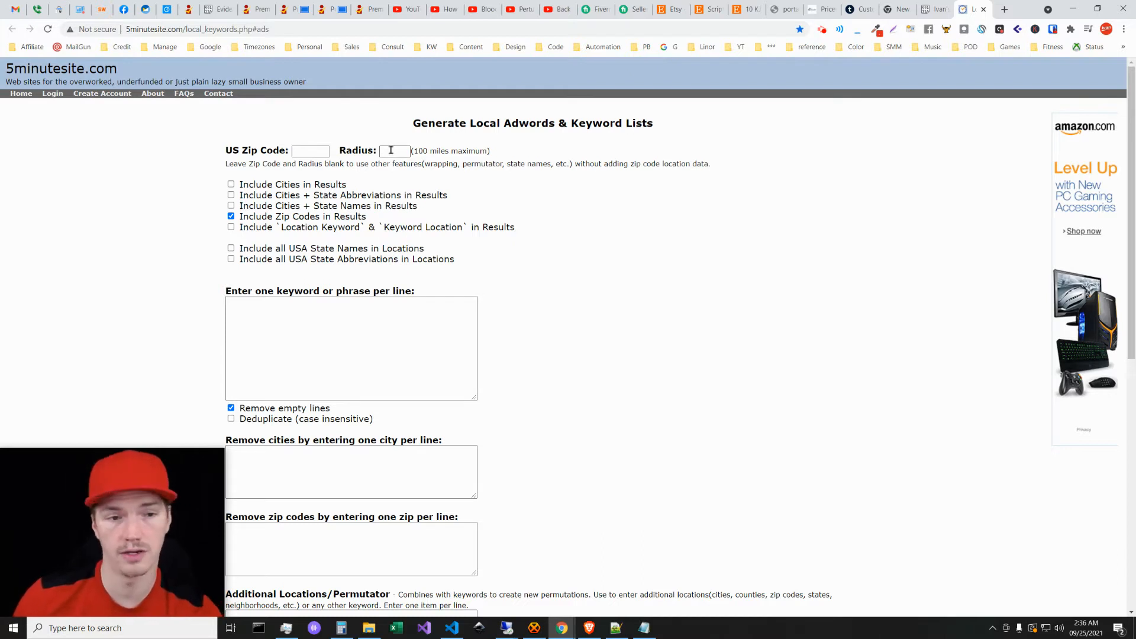
click(694, 335)
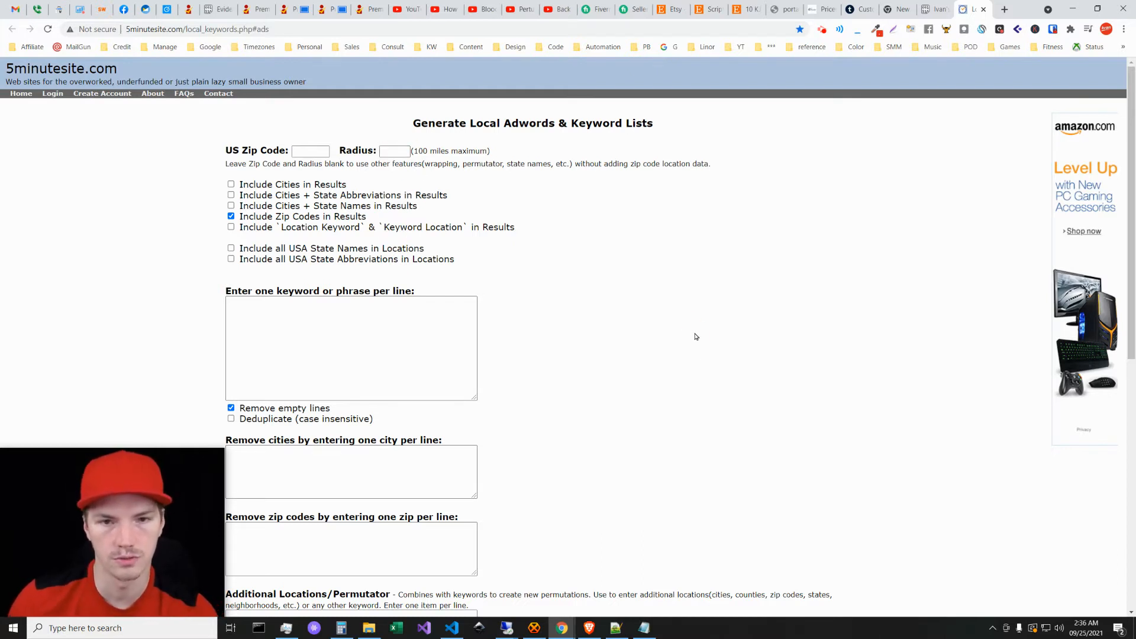
Step: Close the keyword generator page and switch back to the blue-server remote desktop
key(ctrl+shift+Tab)
middle_click(971, 11)
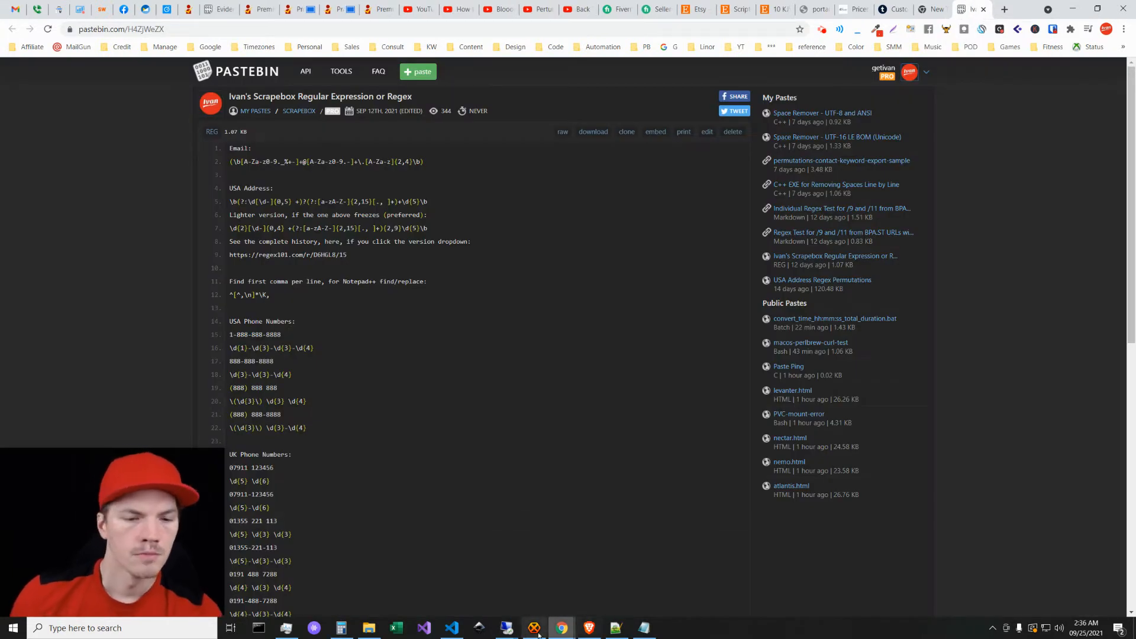
mouse_move(506, 632)
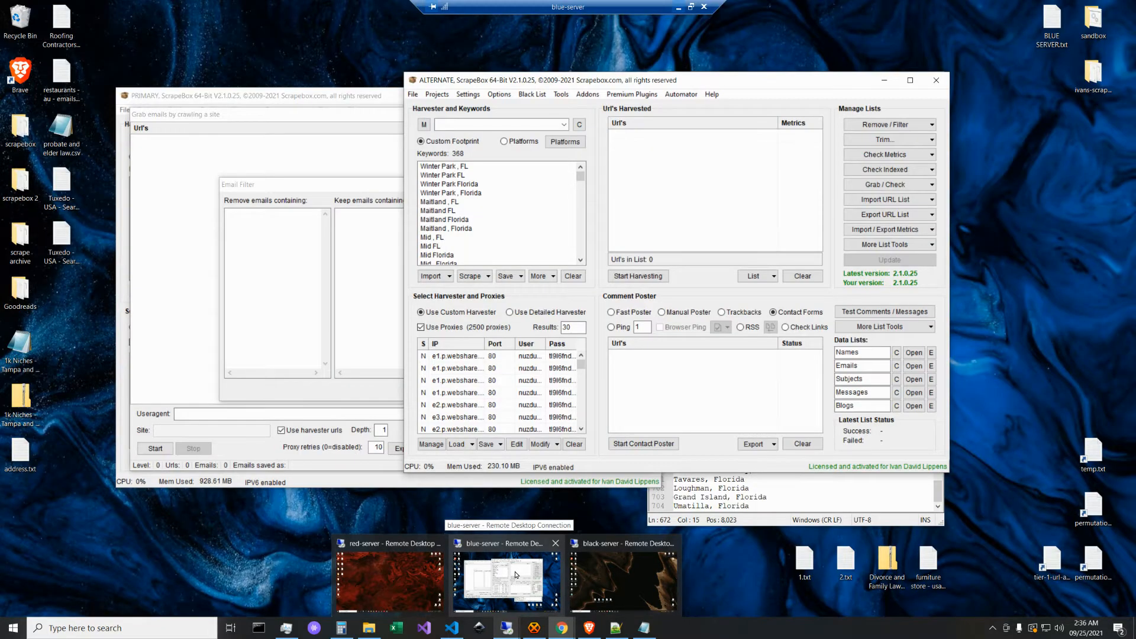
click(515, 574)
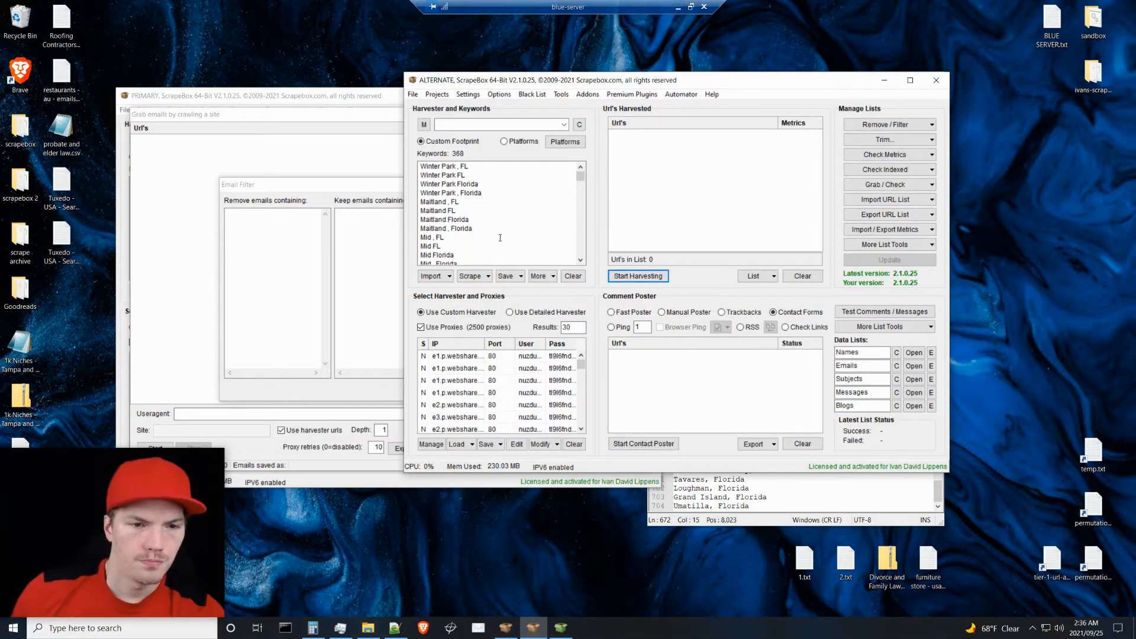
Step: Copy all city and state combinations from the keyword list into BLUE SERVER.txt, replacing its contents and removing the trailing empty line
click(498, 220)
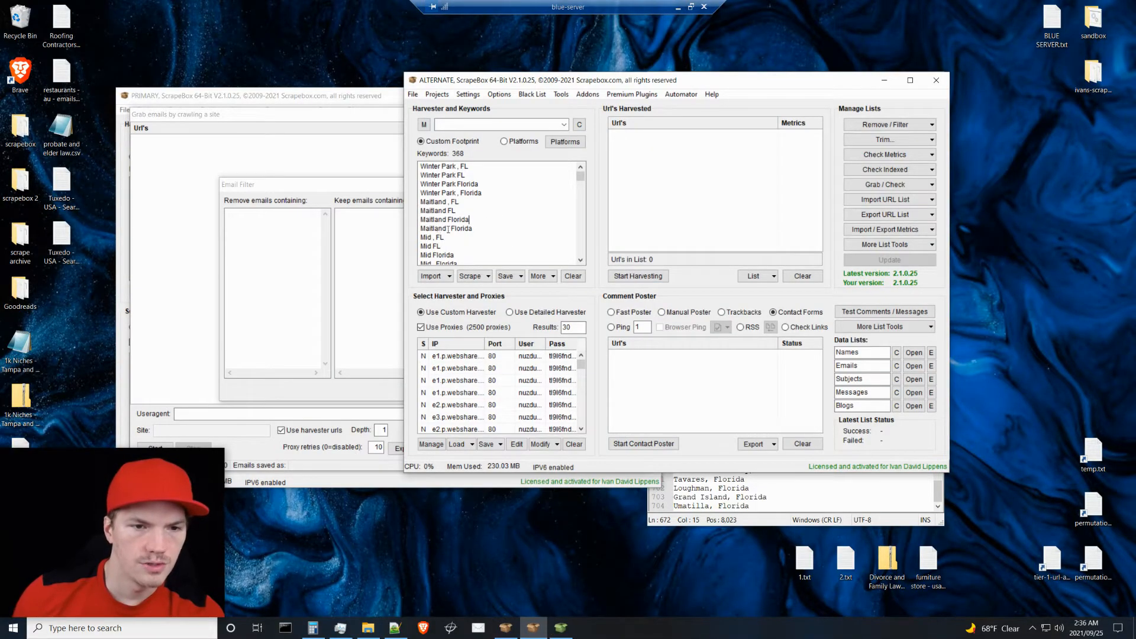
key(ctrl+a)
key(ctrl+c)
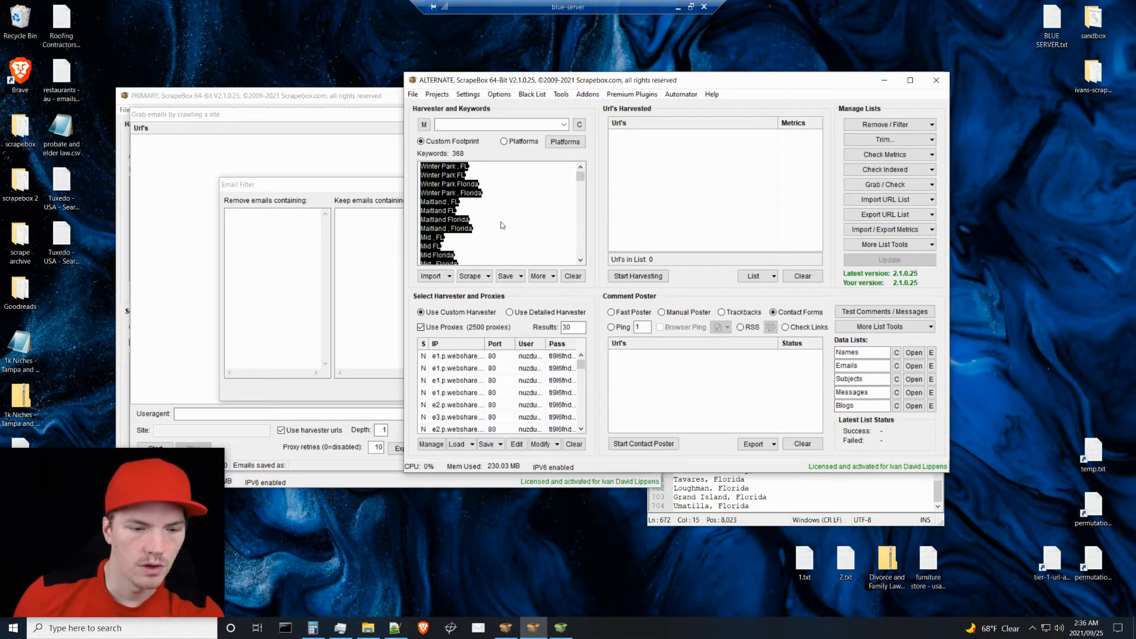
double_click(1052, 21)
key(ctrl+a)
key(ctrl+v)
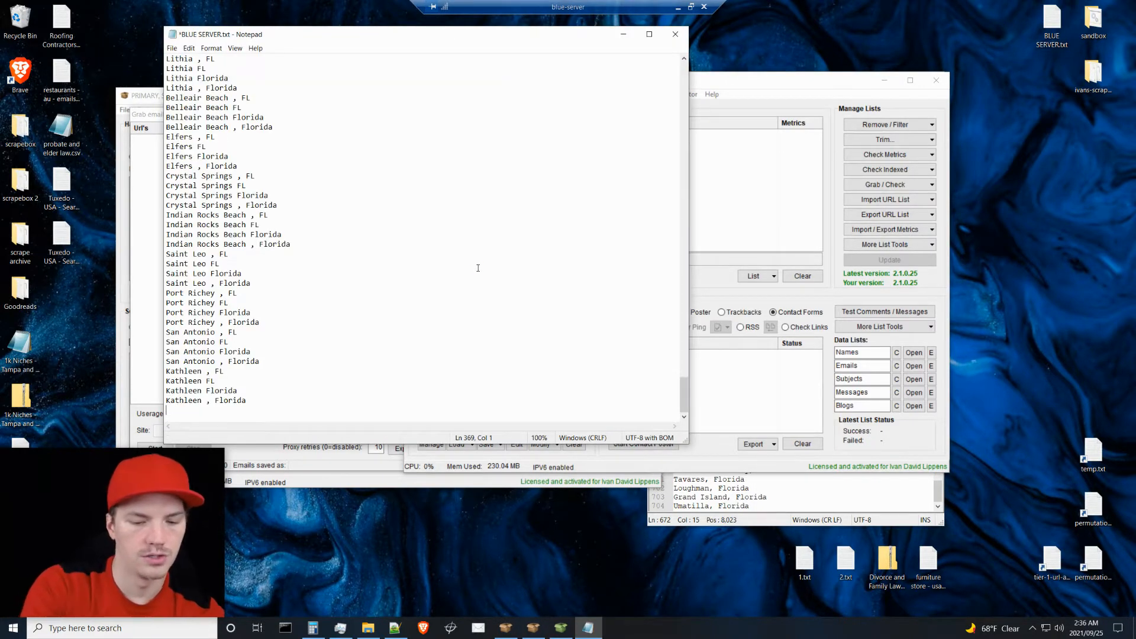
key(BackSpace)
Step: Replace every space-plus-comma with a plain comma throughout BLUE SERVER.txt
key(ctrl+h)
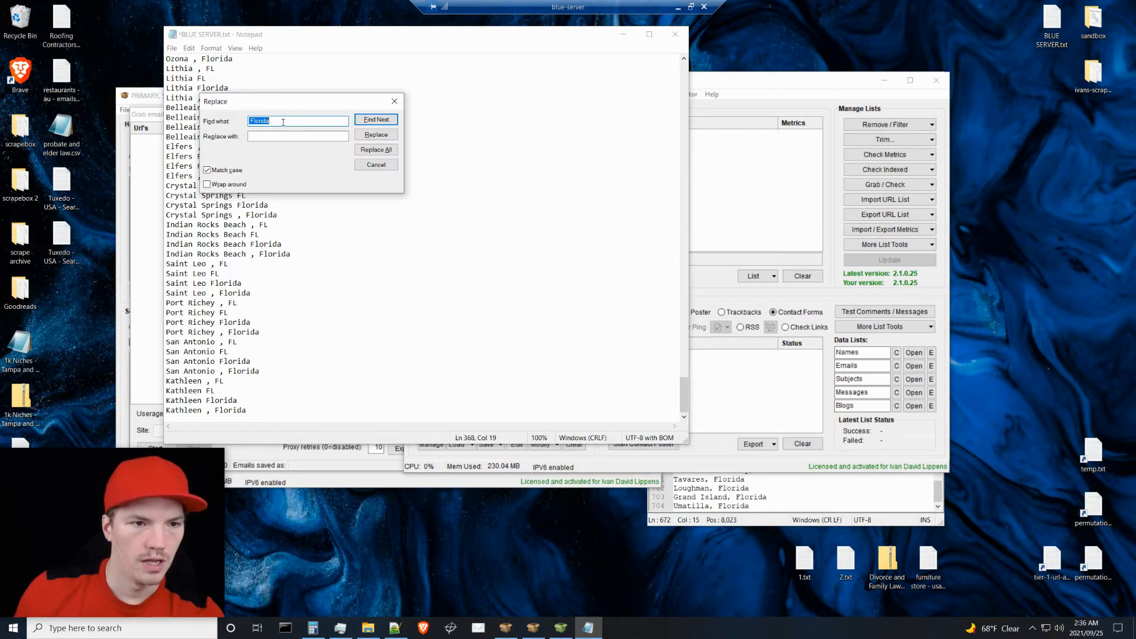
key(BackSpace)
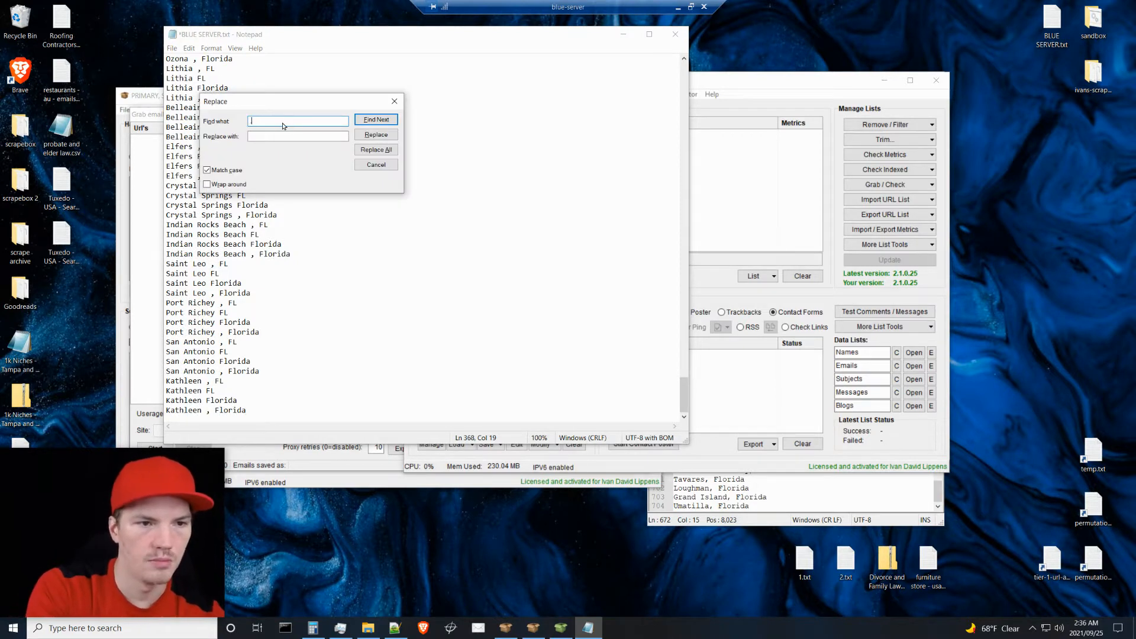
text(,)
key(Tab)
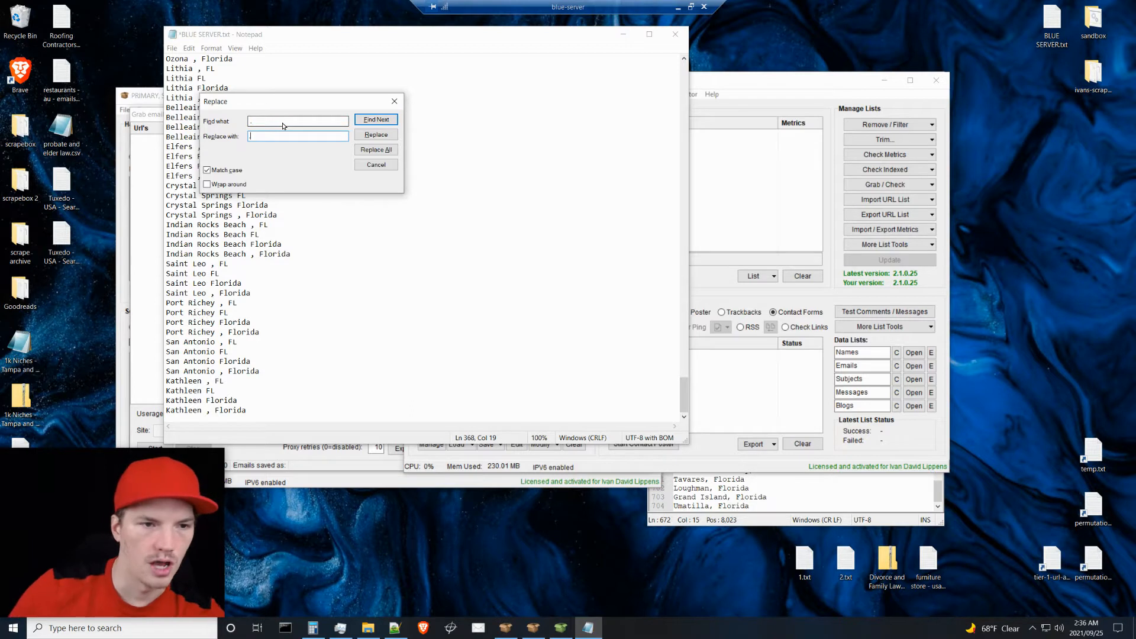
text(,)
click(367, 149)
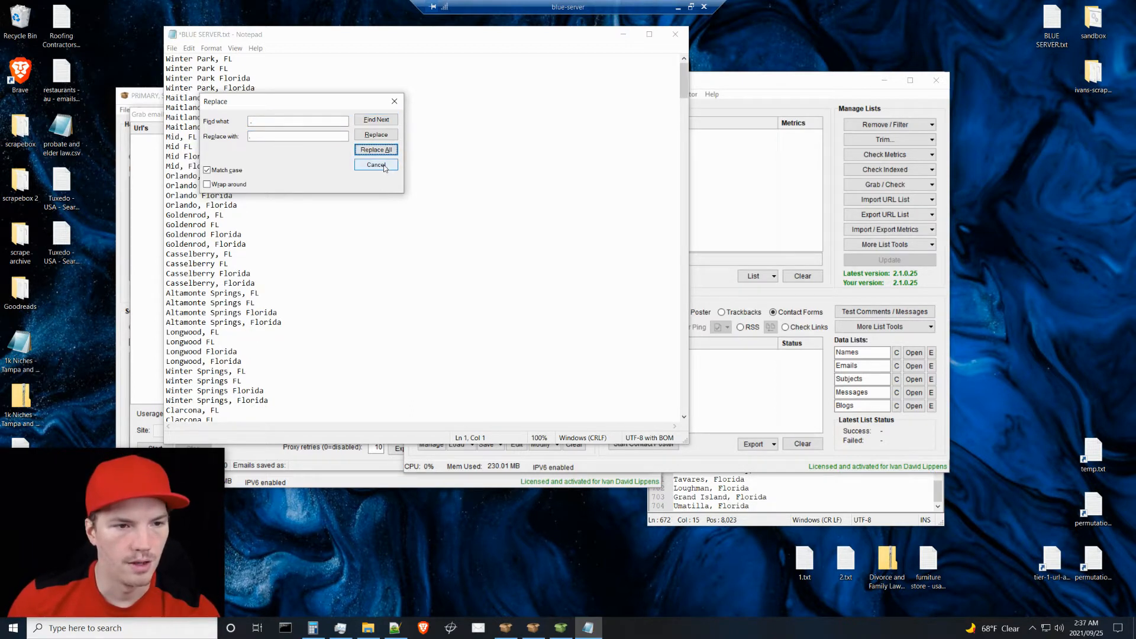
Step: Leave the text replacement, empty BLUE SERVER.txt completely, save the blank file and close it
click(383, 166)
click(346, 260)
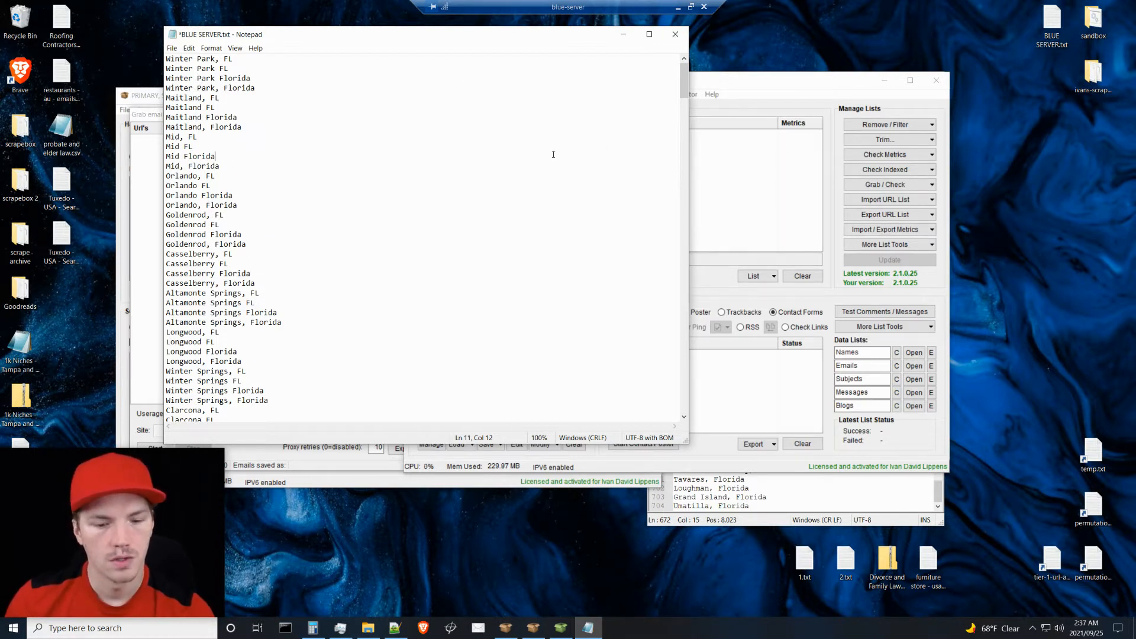
key(ctrl+a)
key(Delete)
key(ctrl+s)
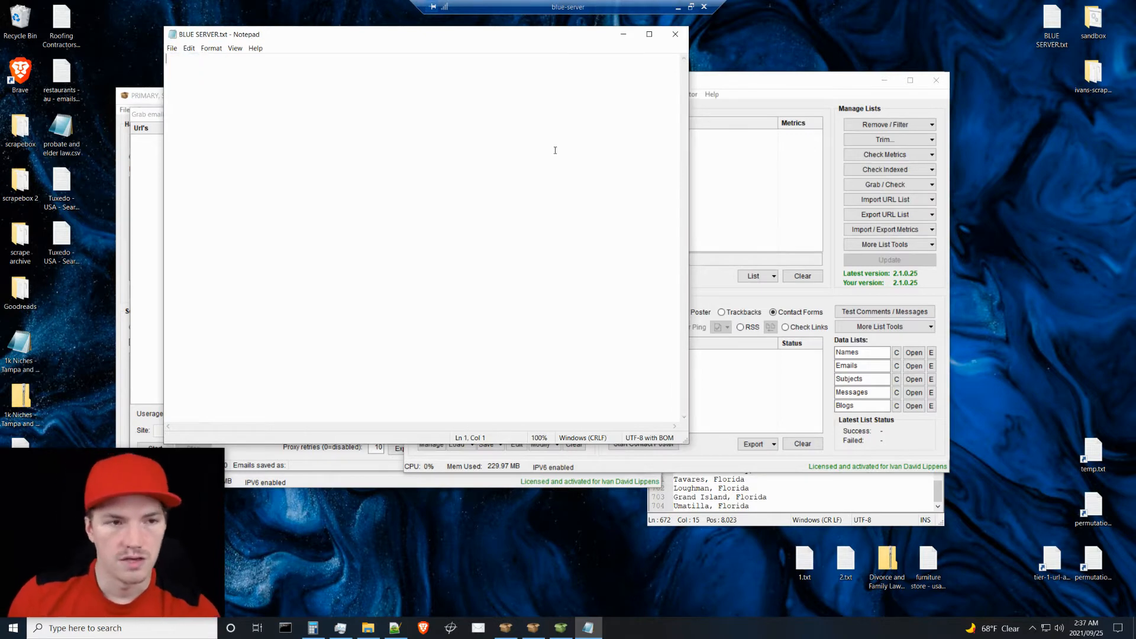
click(682, 36)
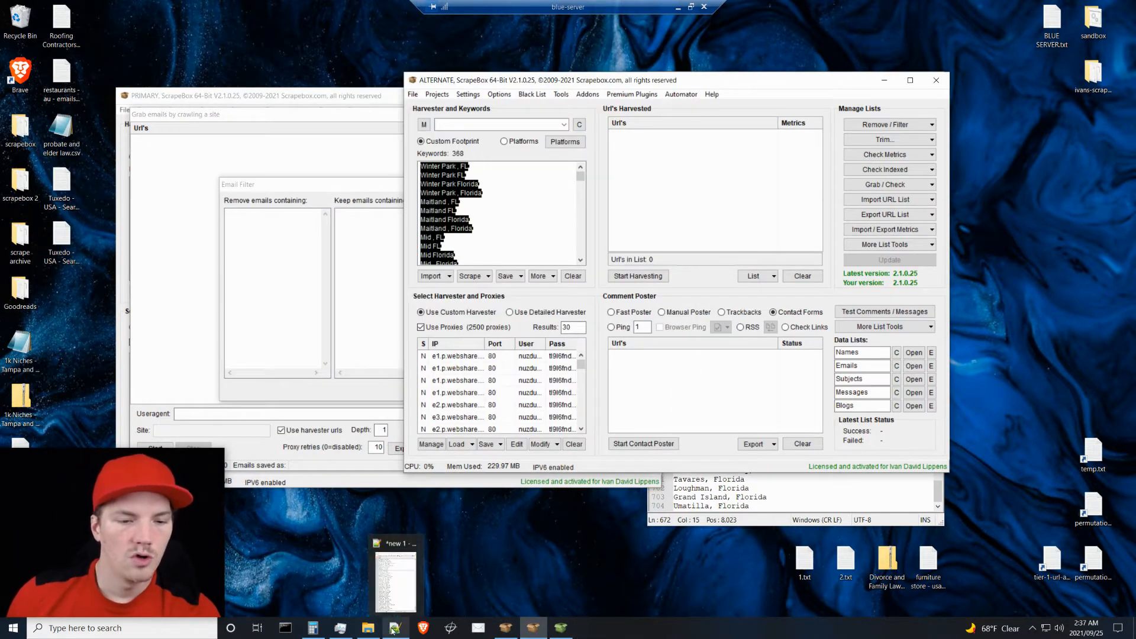
Step: Switch to Notepad++ and look over its Replace search modes and its encoding options without changing anything
click(392, 632)
key(ctrl+h)
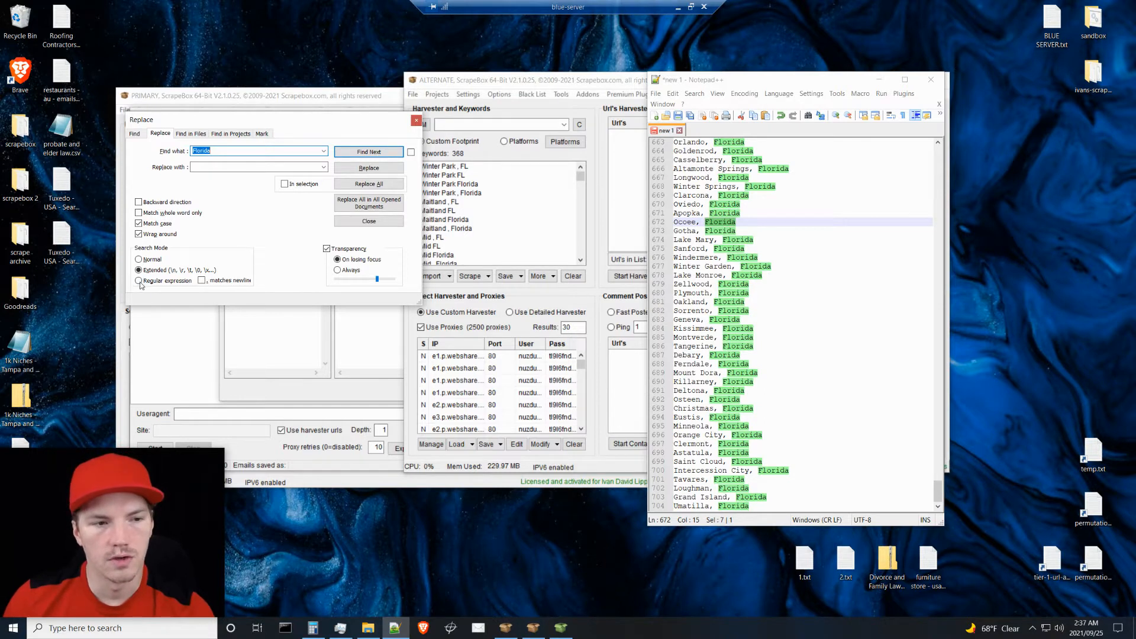
click(369, 221)
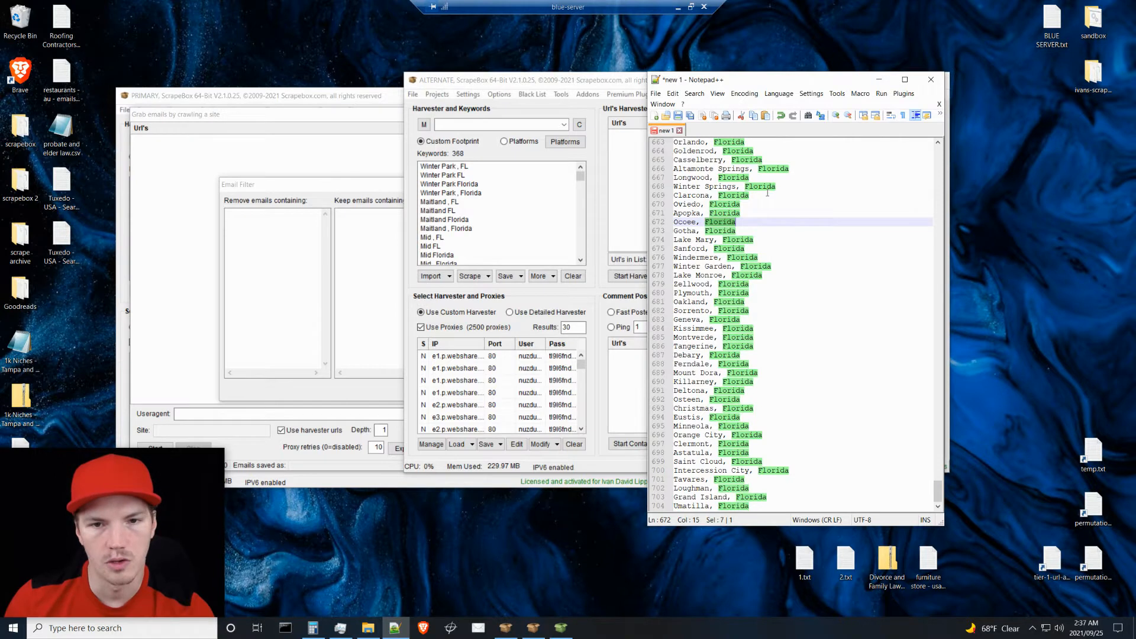
click(739, 94)
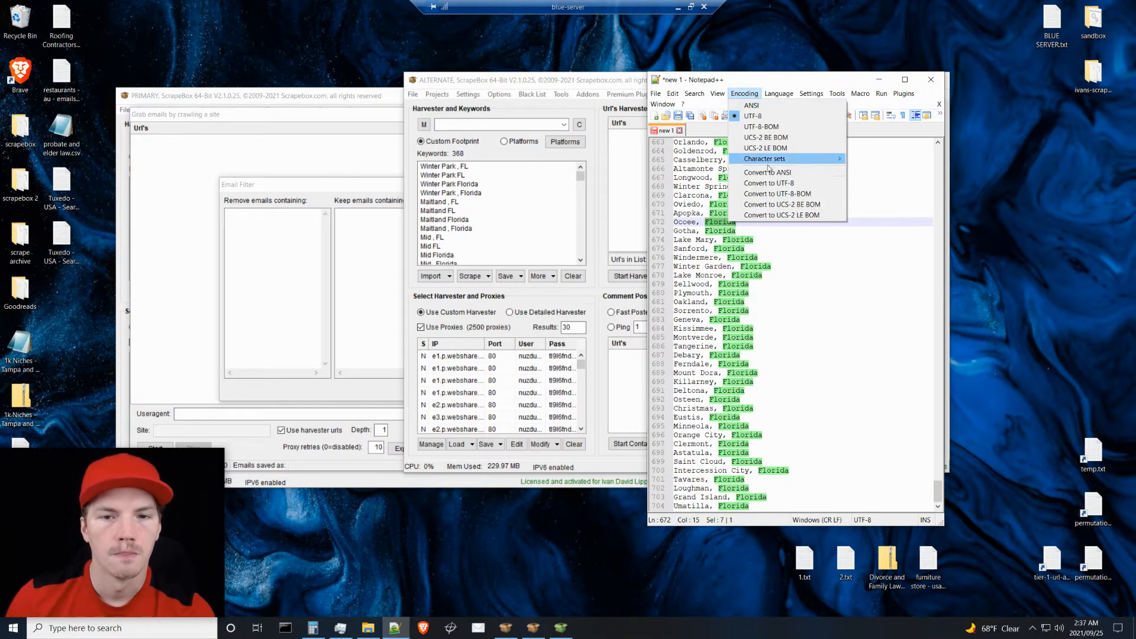
click(743, 95)
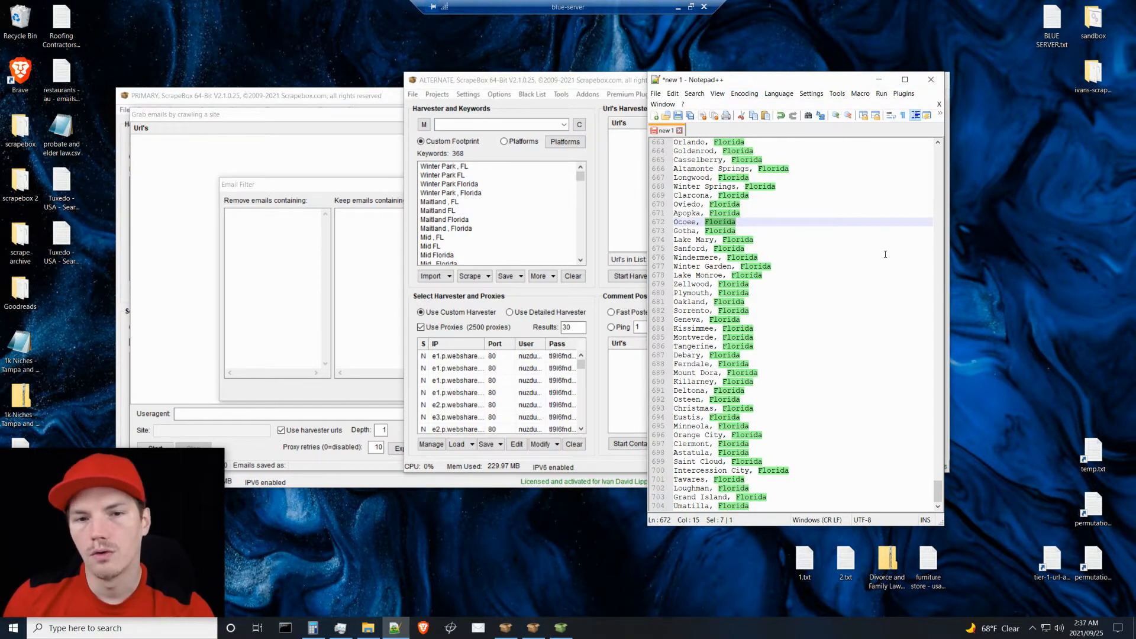
click(743, 95)
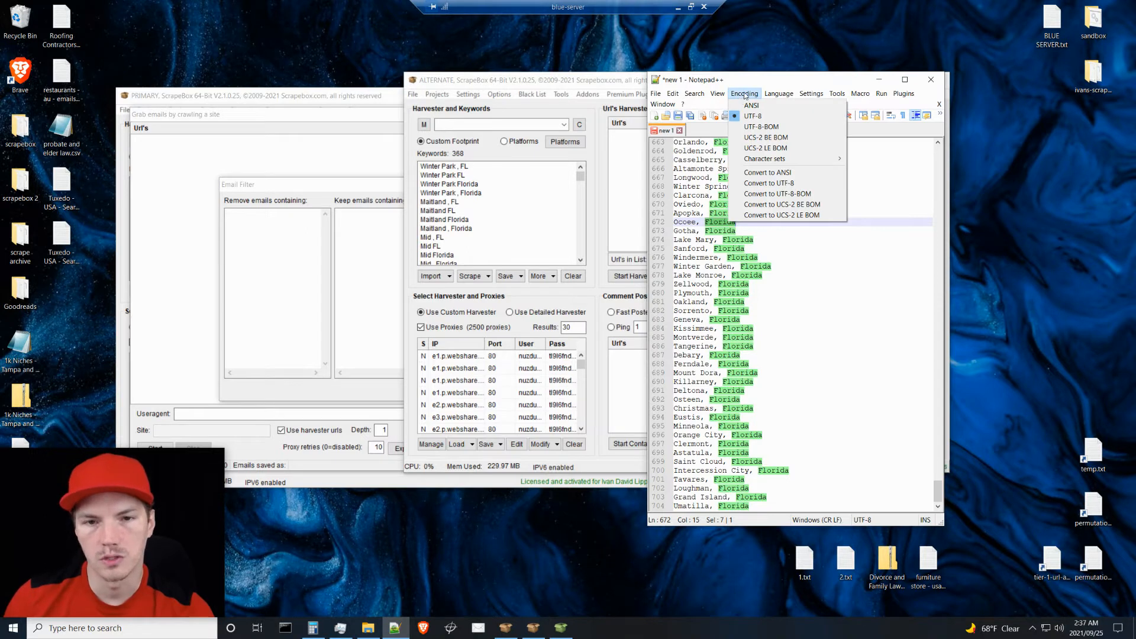
click(746, 96)
Step: Close the "new 1" city list in Notepad++ without saving it and minimize the editor
click(679, 131)
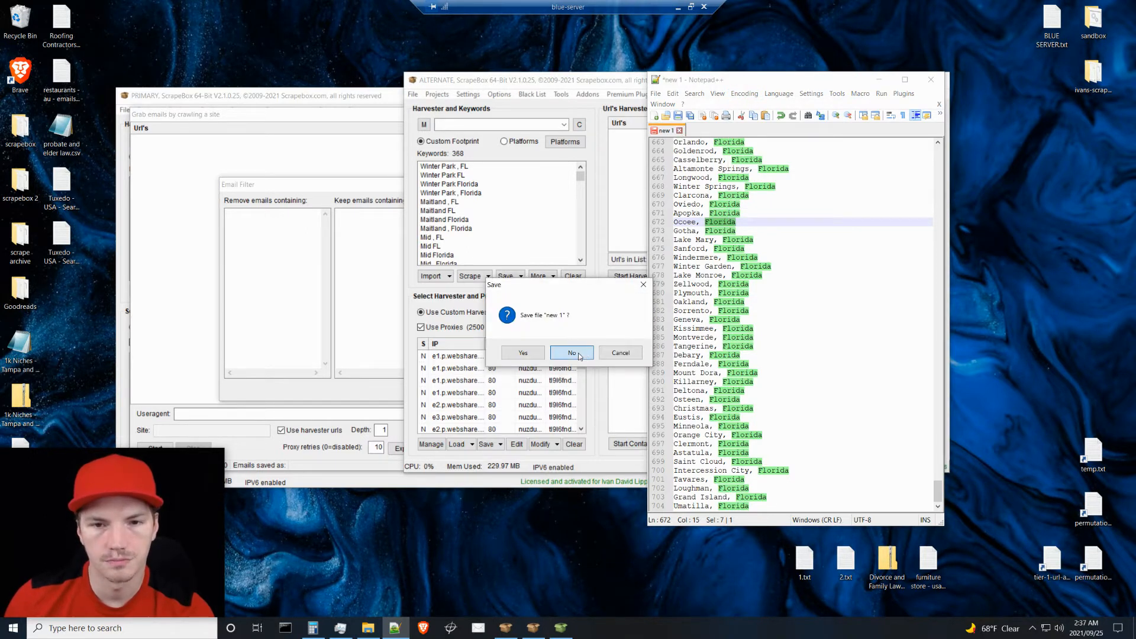
click(583, 354)
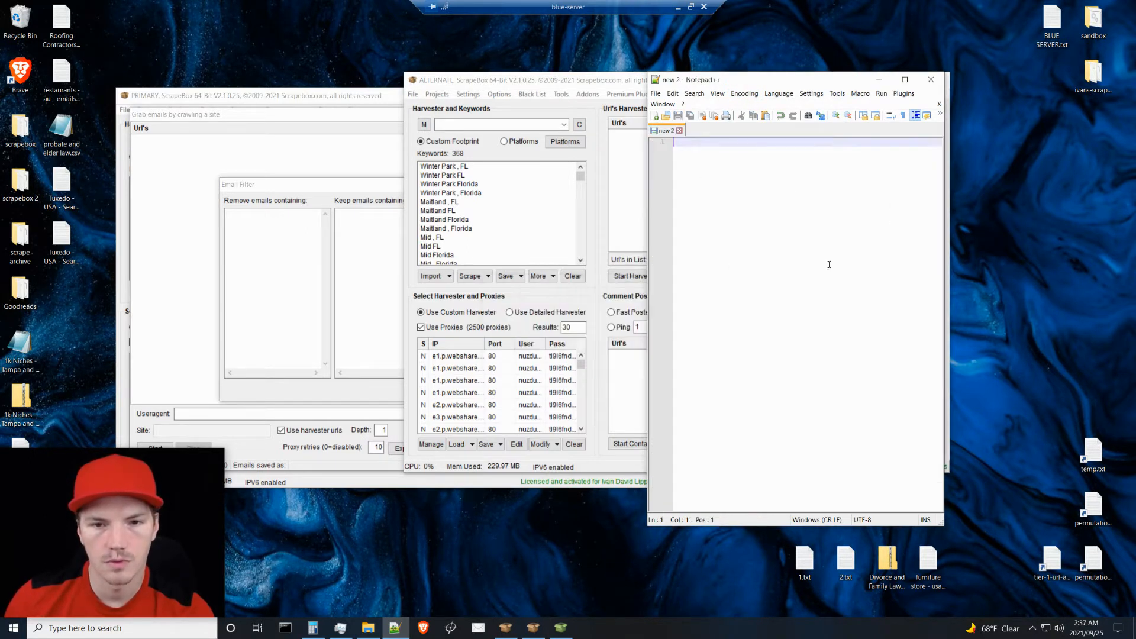
click(878, 80)
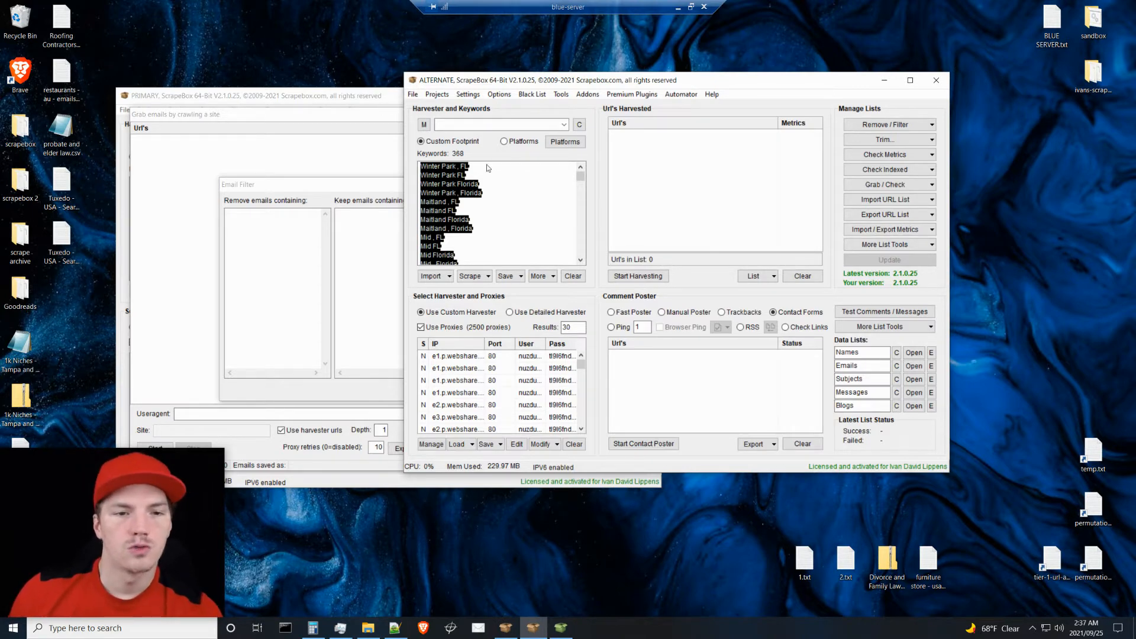
Step: Clear all city and state combinations from the keyword list of the ALTERNATE ScrapeBox
click(501, 224)
key(ctrl+a)
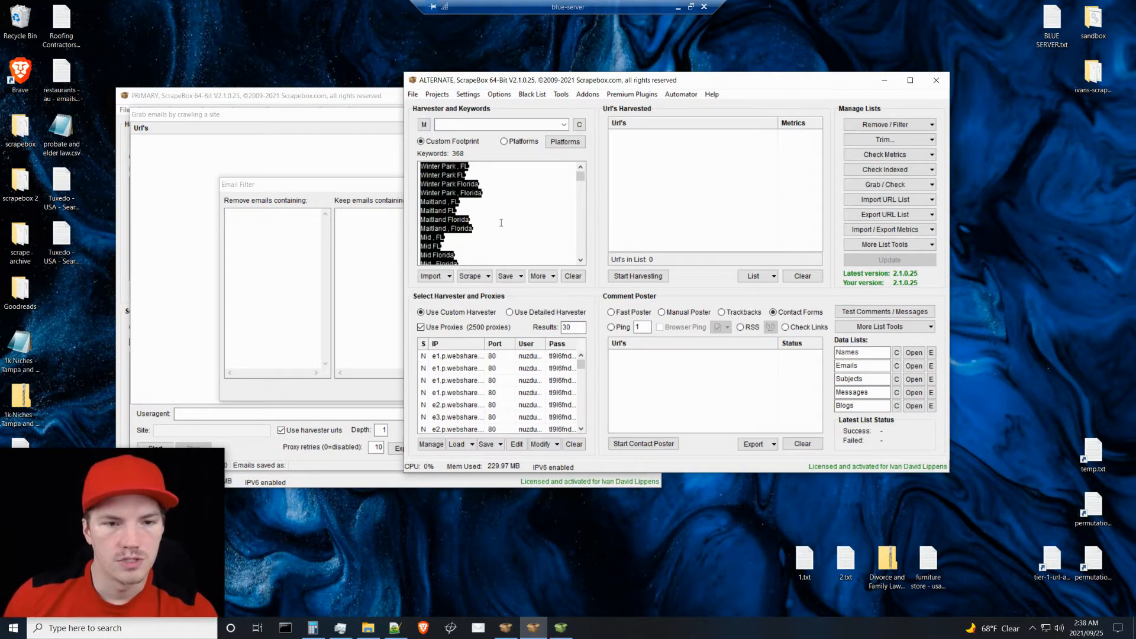
click(573, 275)
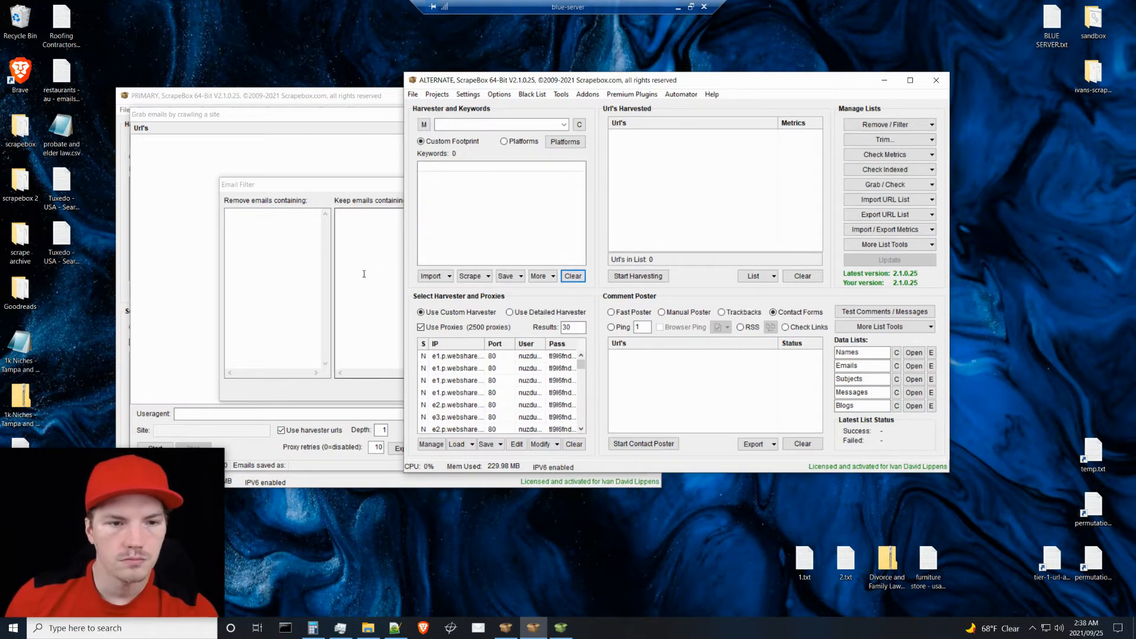
Step: Bring up the PRIMARY ScrapeBox email filter and examine how the Tampa FL entry is written in the skip-pages list
click(354, 273)
click(513, 272)
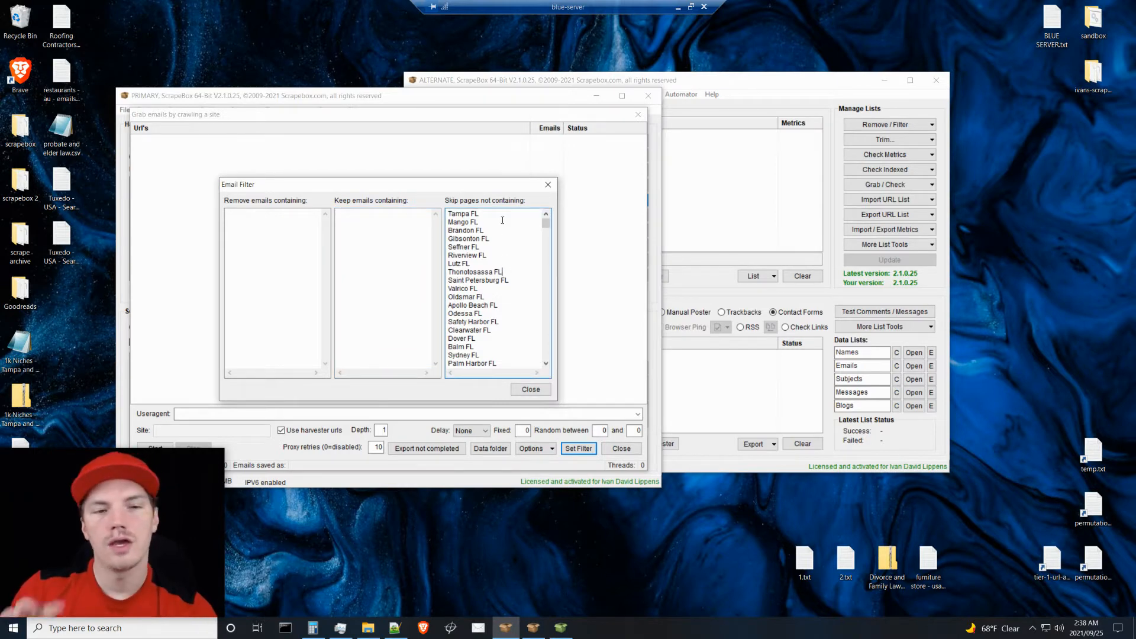
drag(472, 213, 481, 212)
click(468, 219)
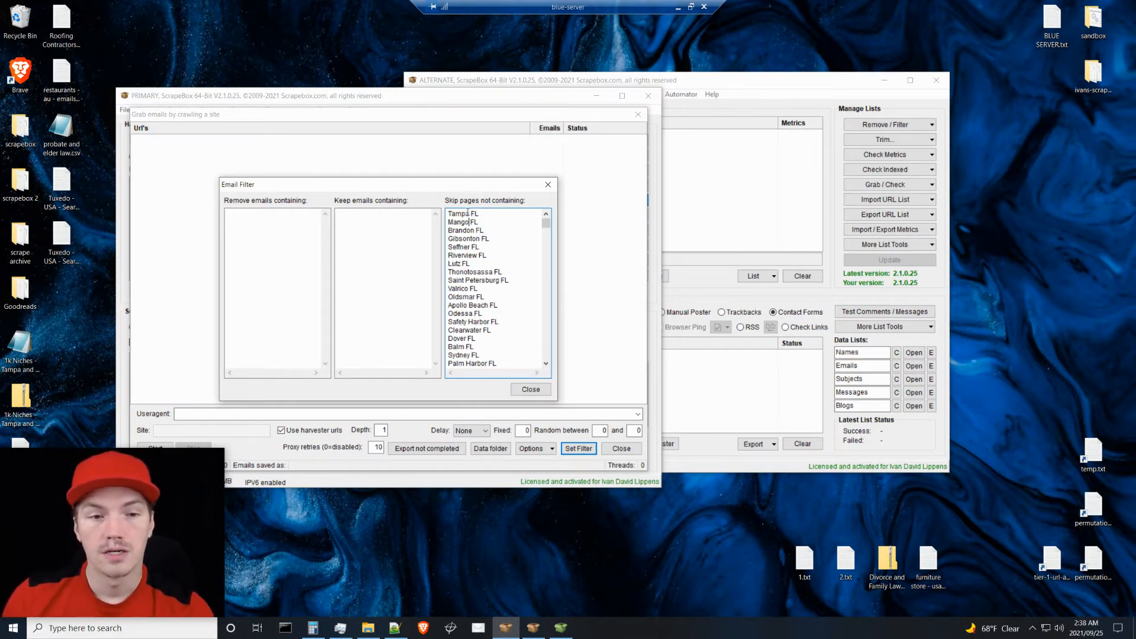
drag(470, 213, 488, 214)
click(499, 216)
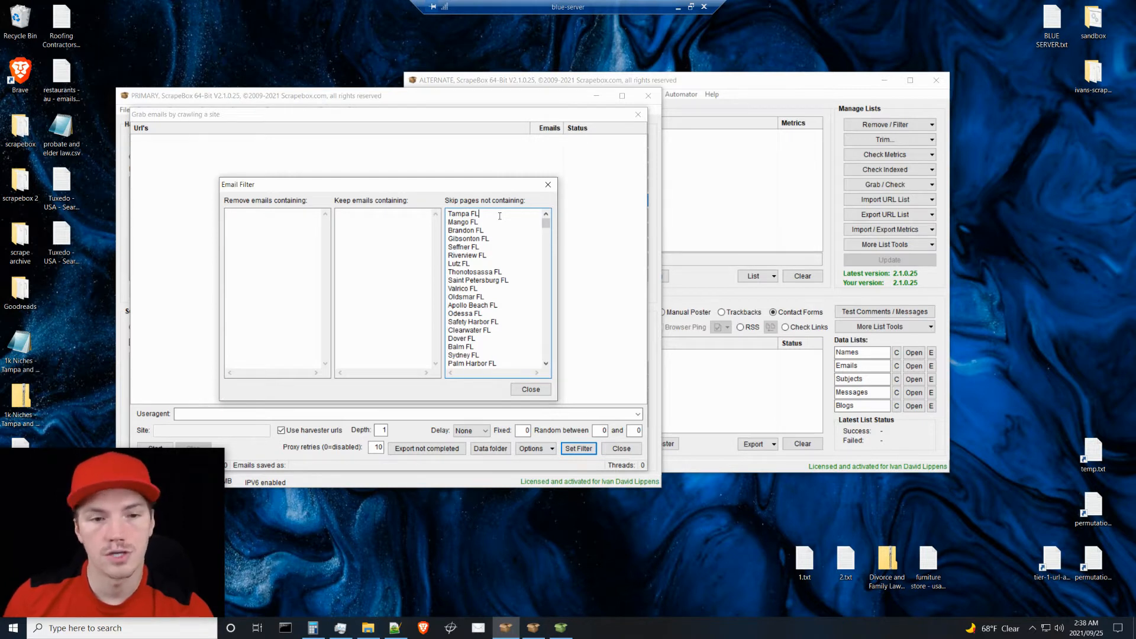
drag(482, 213, 439, 219)
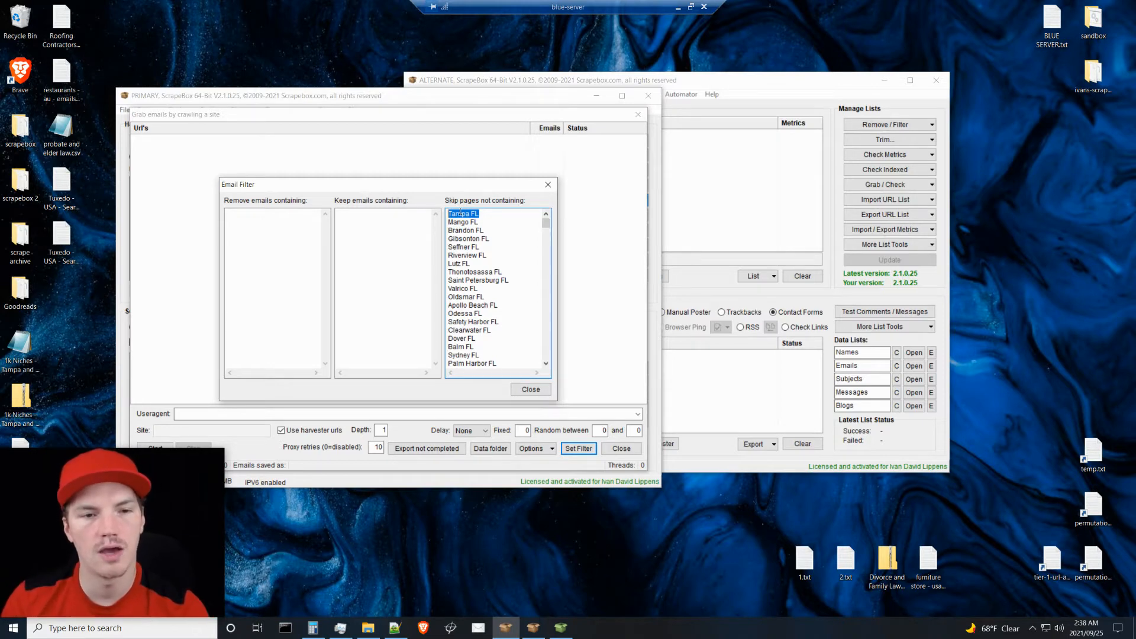
click(488, 213)
drag(488, 214, 461, 210)
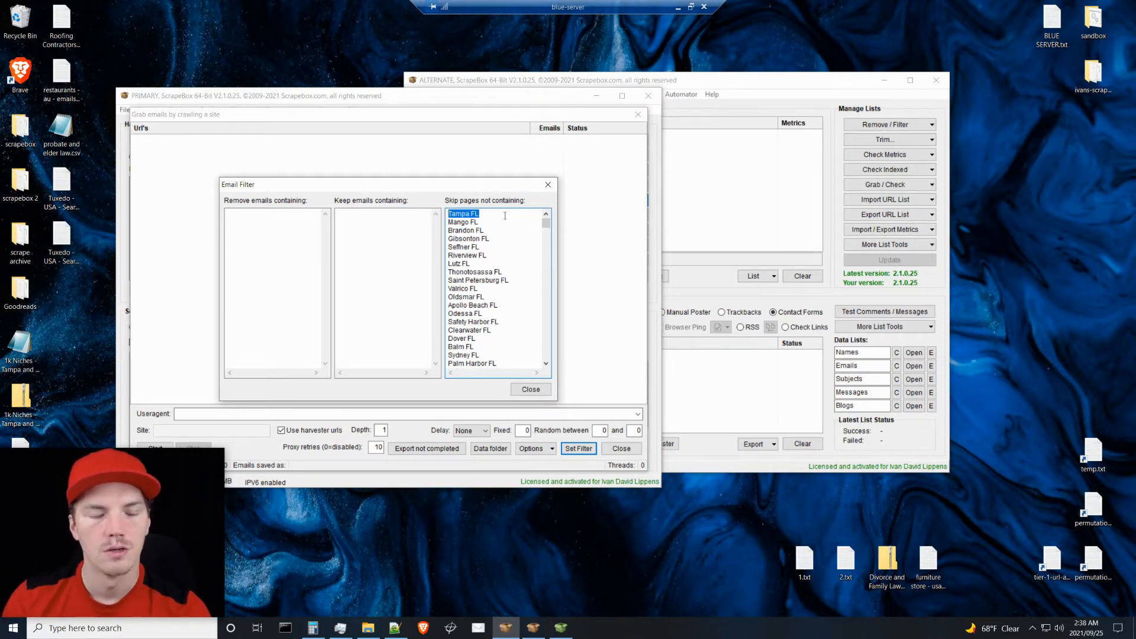
click(485, 215)
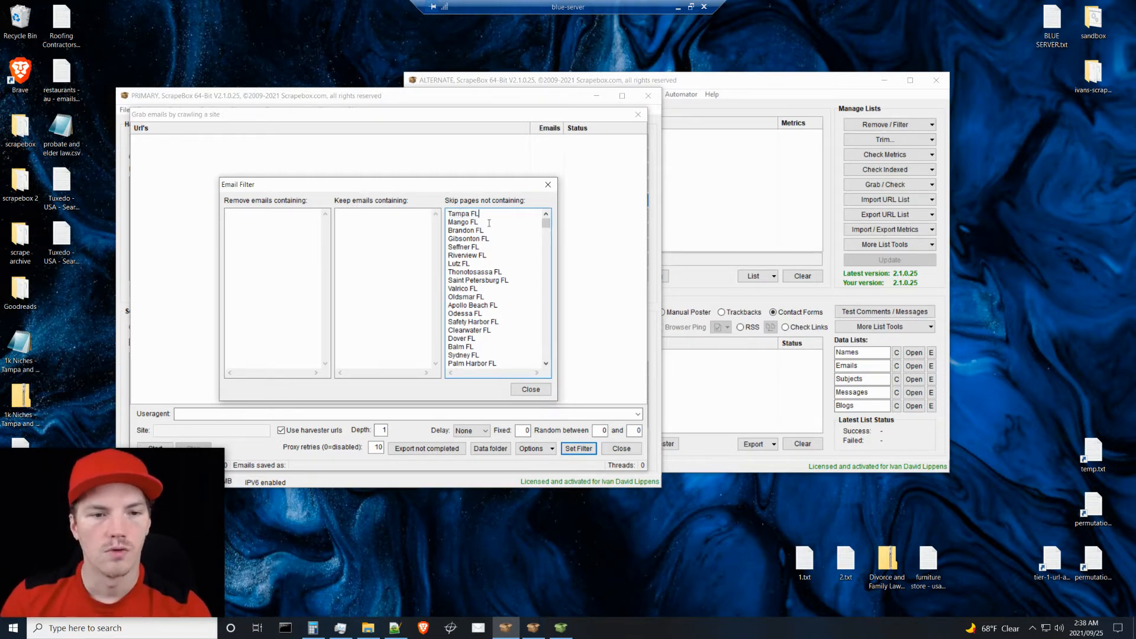
Step: Review the remaining zip codes and Florida city entries of the skip-pages list, and close the email filter and the email crawler
drag(545, 219, 543, 258)
scroll(535, 304, down, 8)
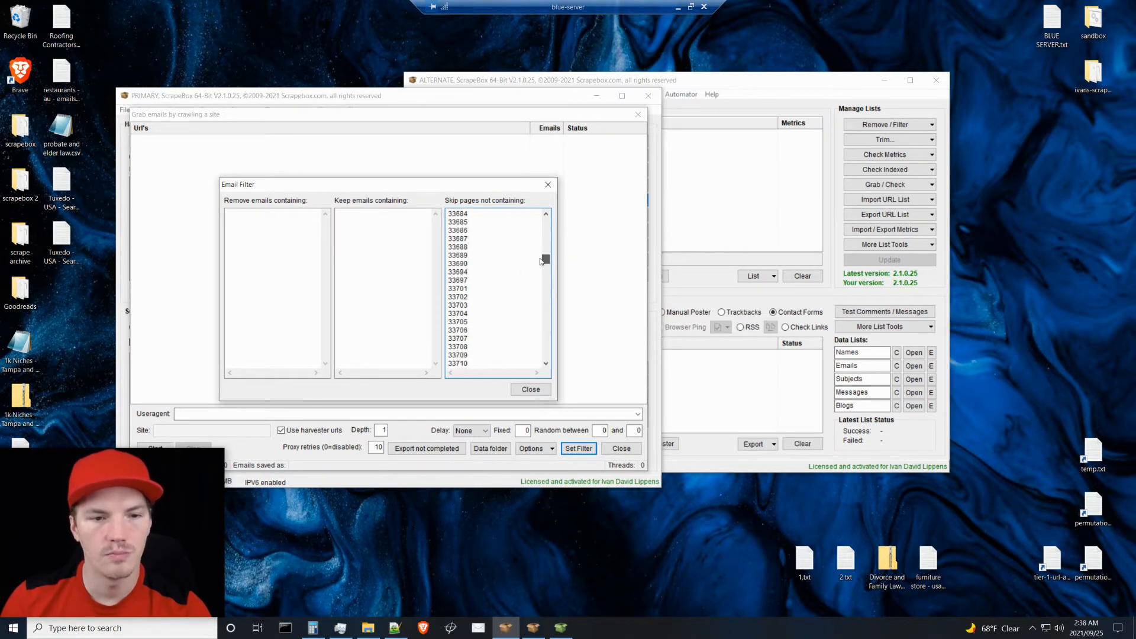
drag(544, 262, 545, 355)
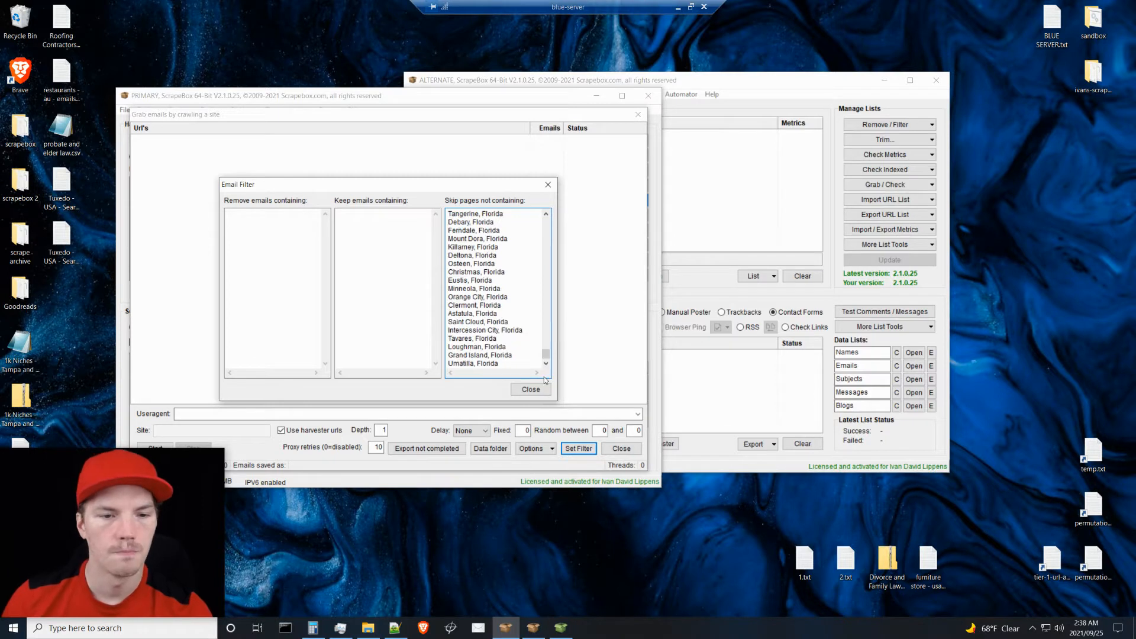
drag(225, 449, 170, 490)
click(515, 287)
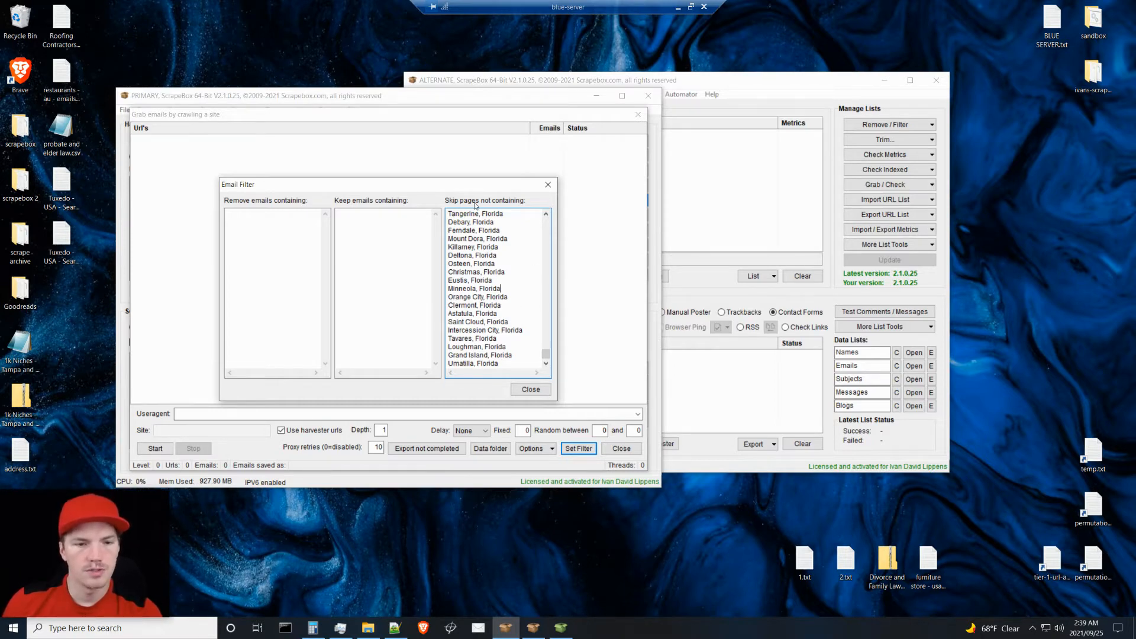
click(531, 390)
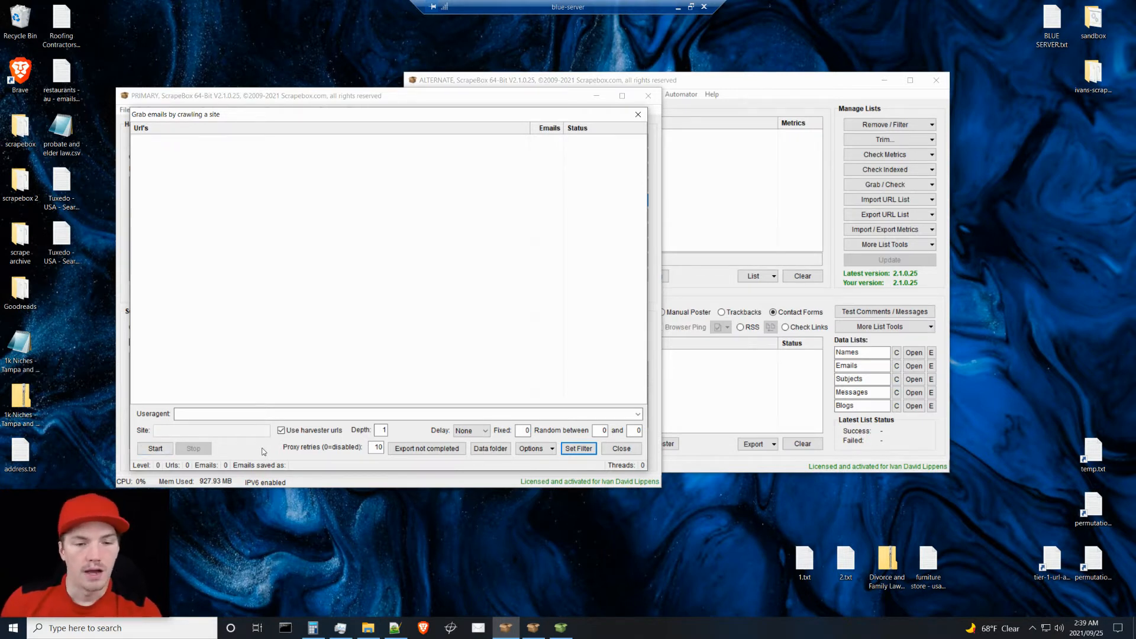
click(621, 448)
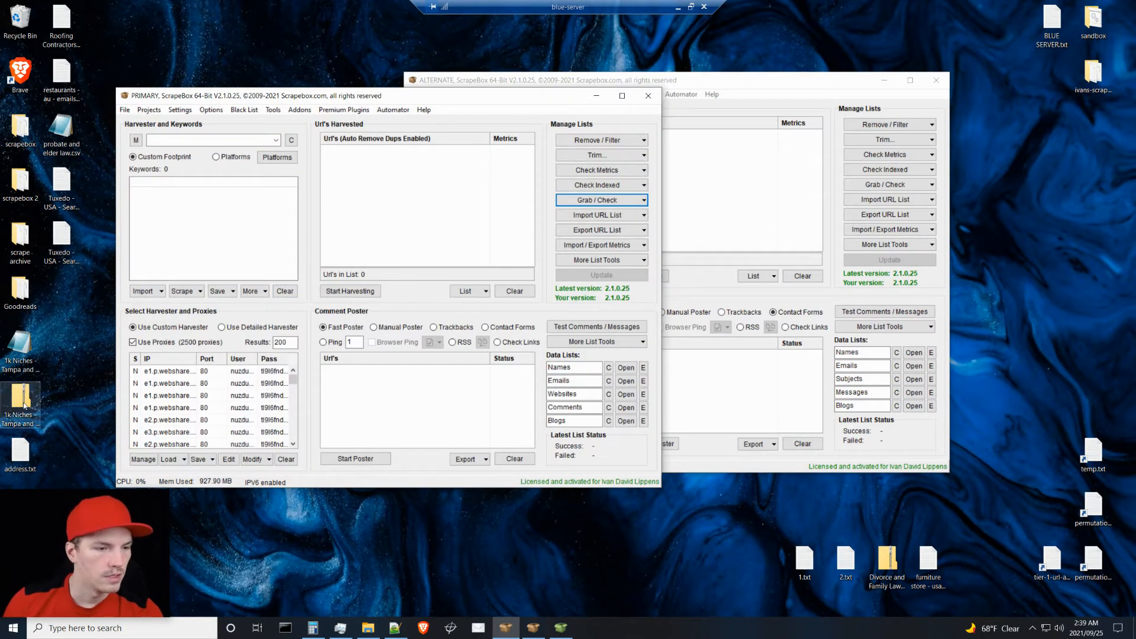
Step: Open the 1k Niches Tampa and Orlando URL and Email CSV from the desktop, check how many lines it holds, and close it
click(19, 357)
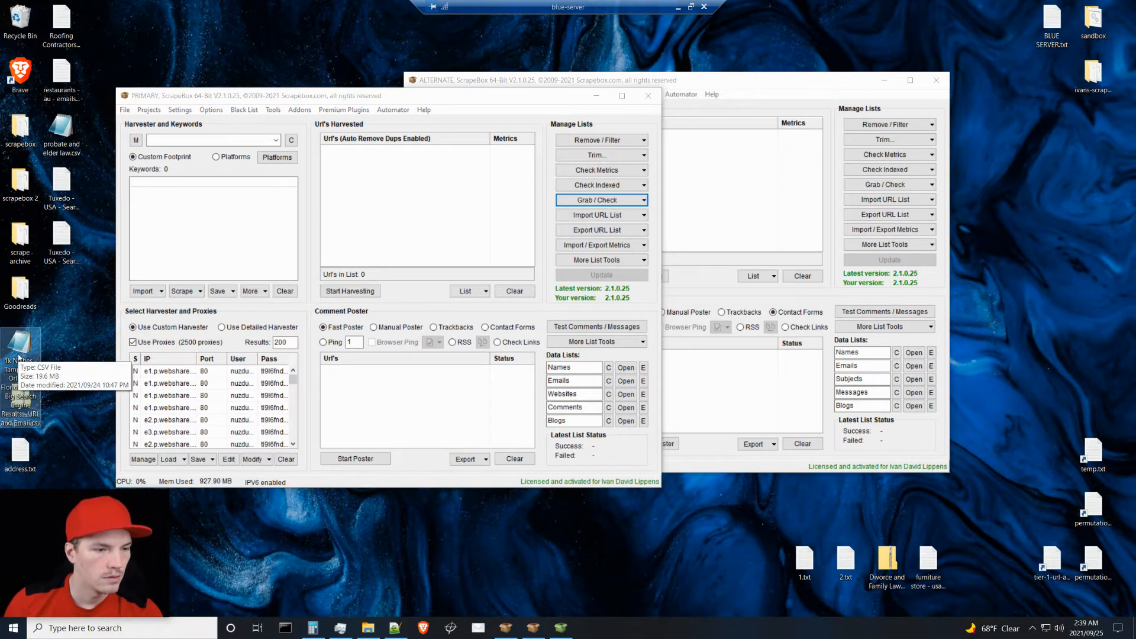
double_click(19, 358)
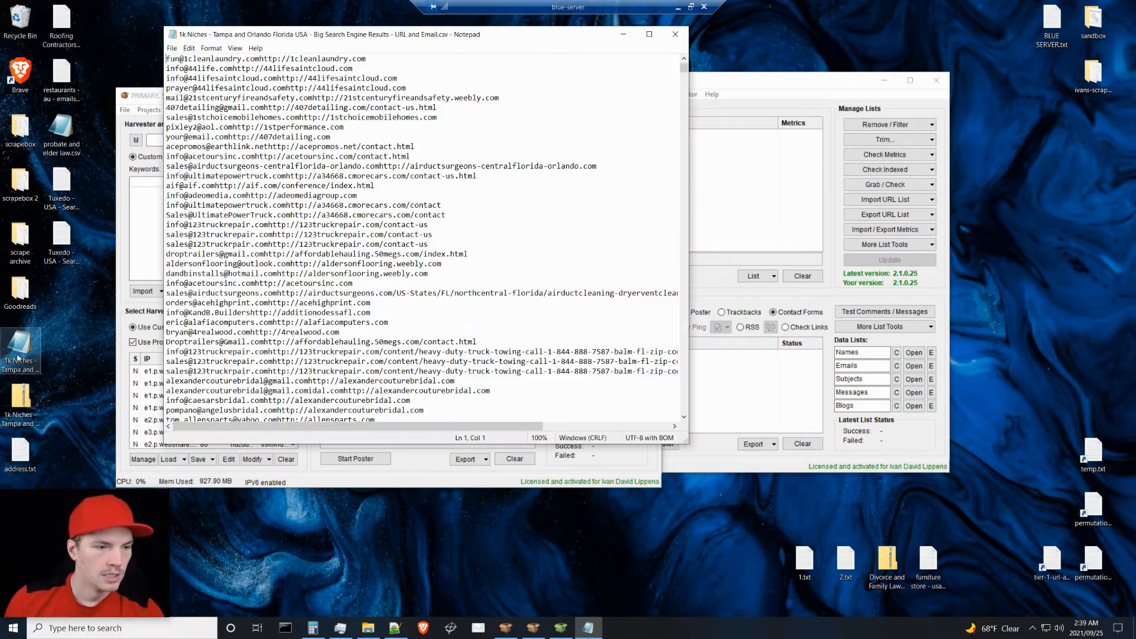
click(518, 263)
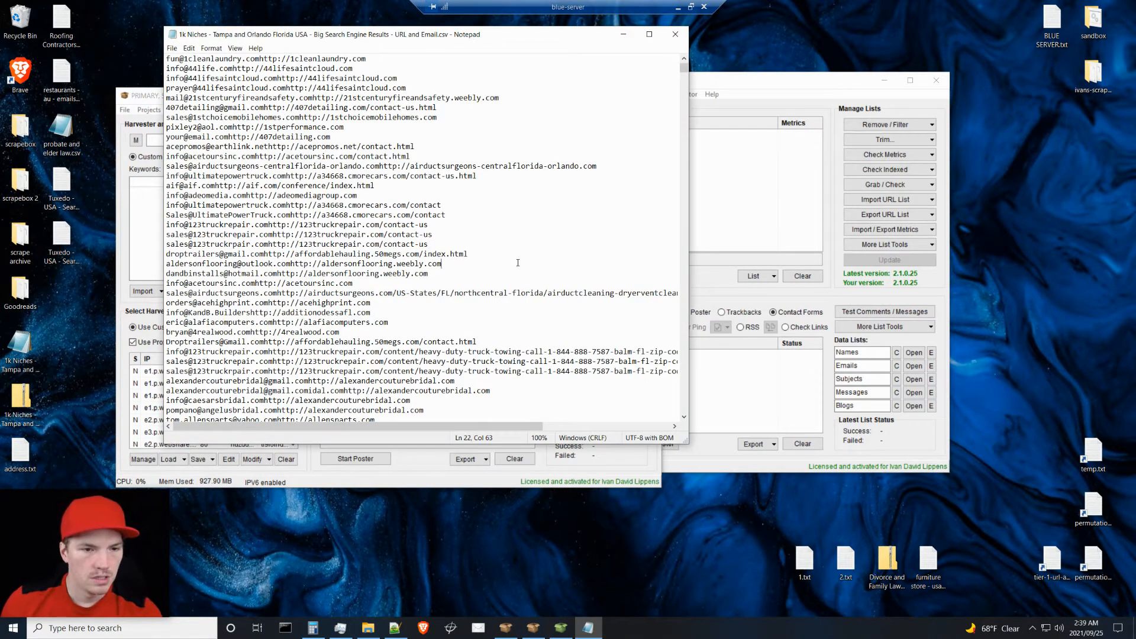
key(ctrl+a)
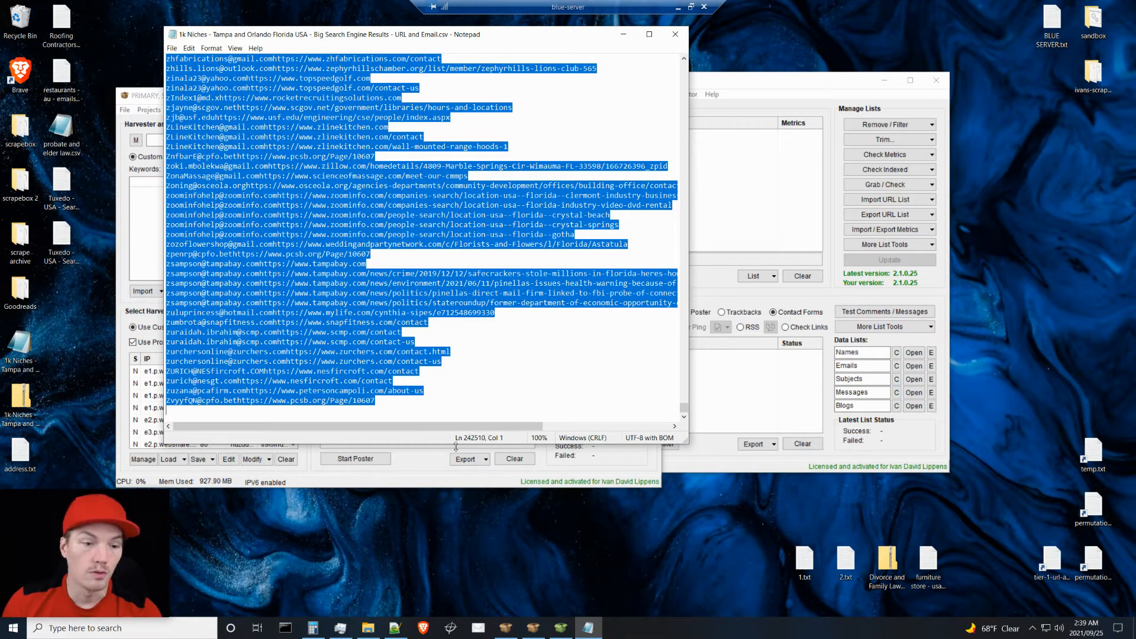
click(407, 403)
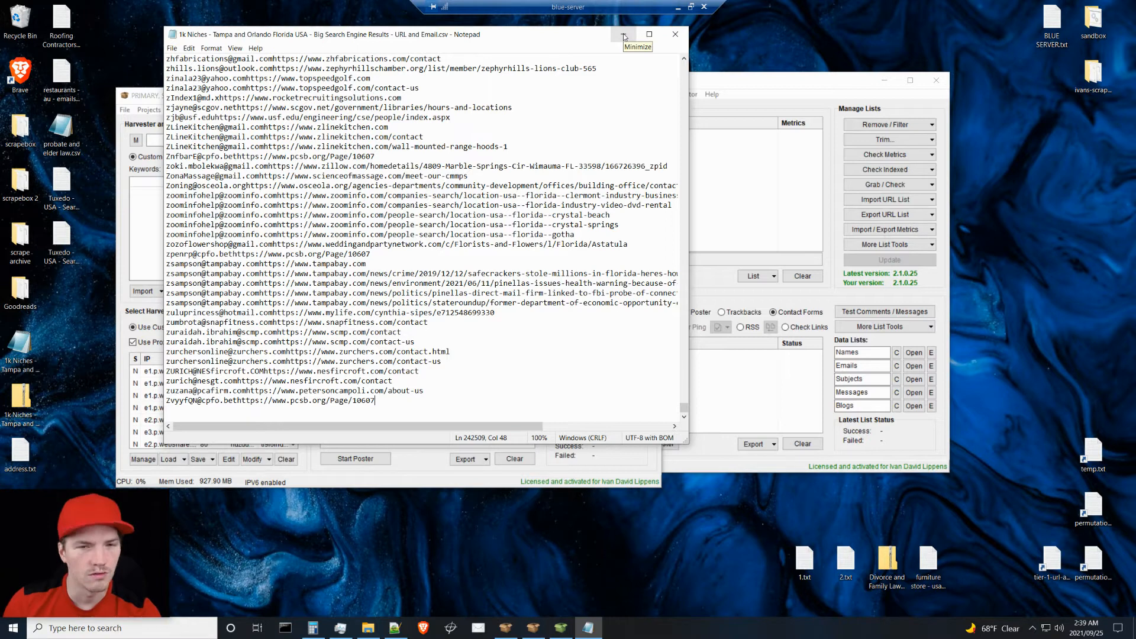
click(677, 38)
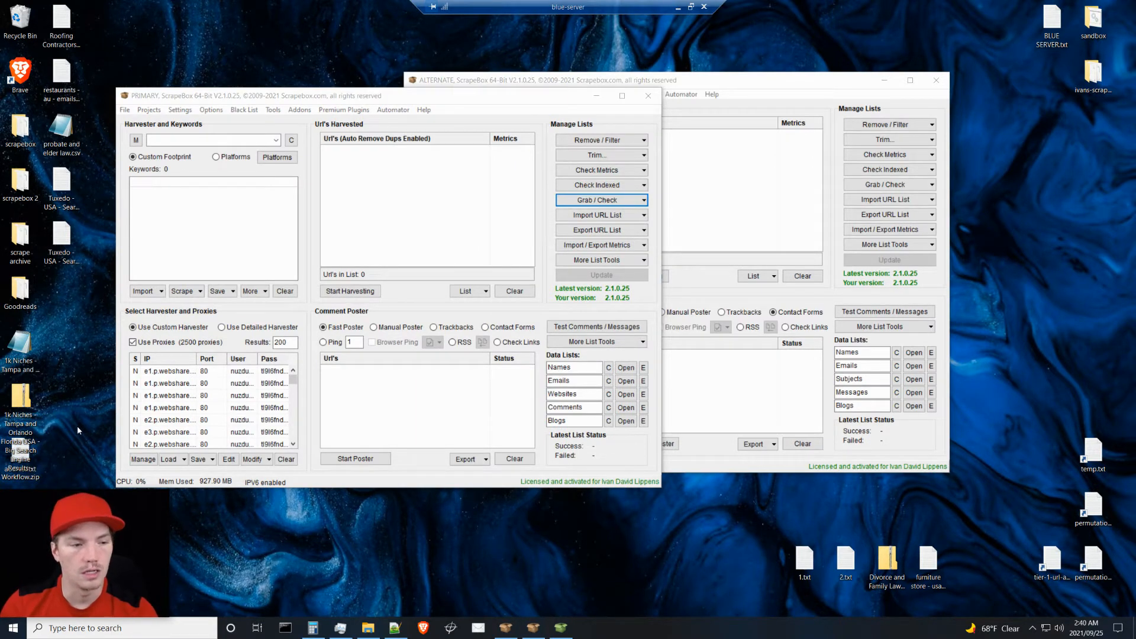
click(30, 373)
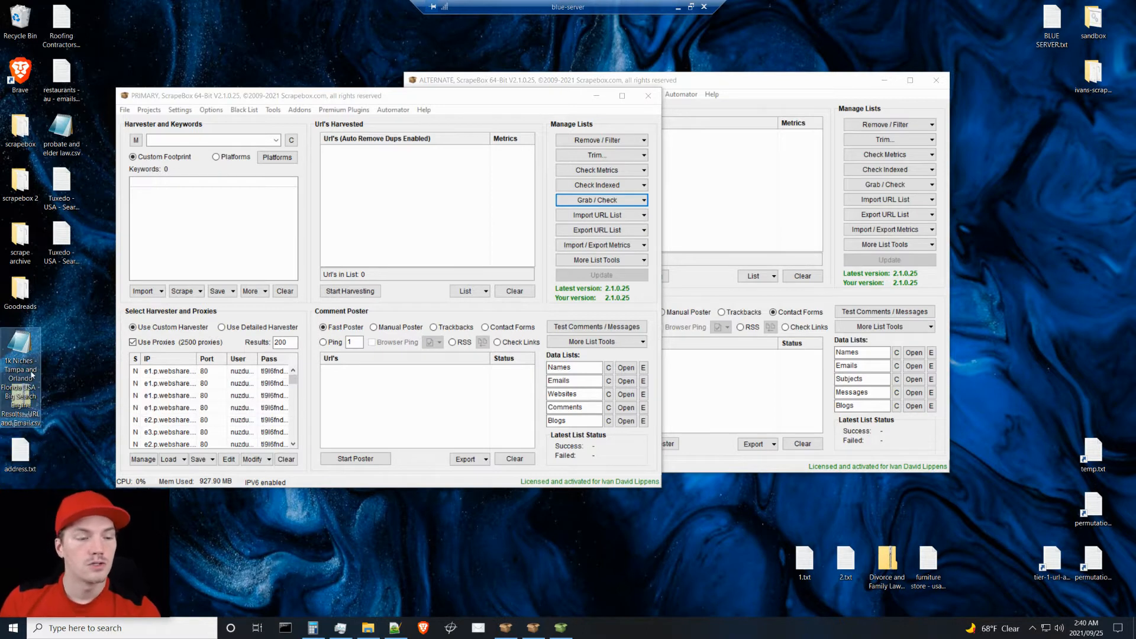
click(74, 412)
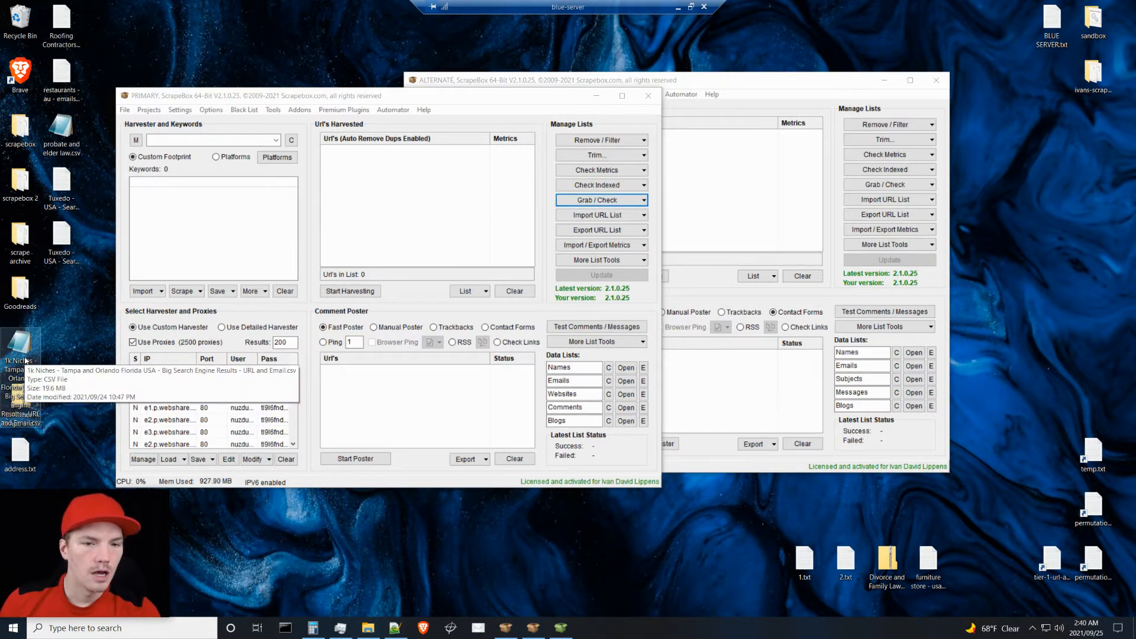
Step: Reopen the PRIMARY ScrapeBox crawler that grabs emails by crawling sites and view its skip-pages filter list
click(603, 200)
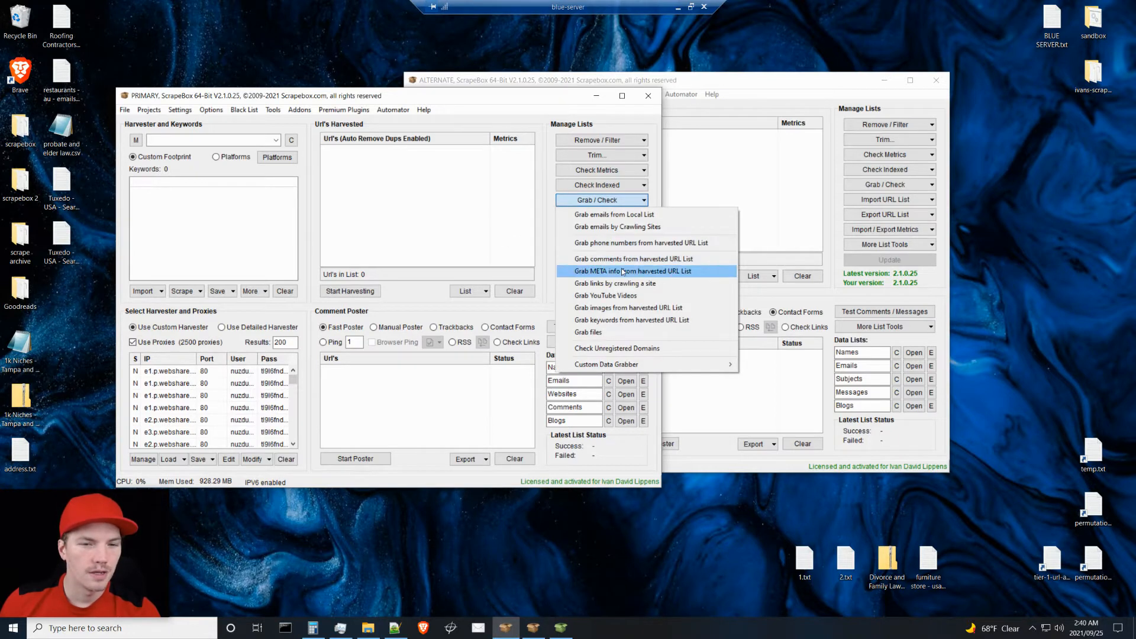
click(613, 226)
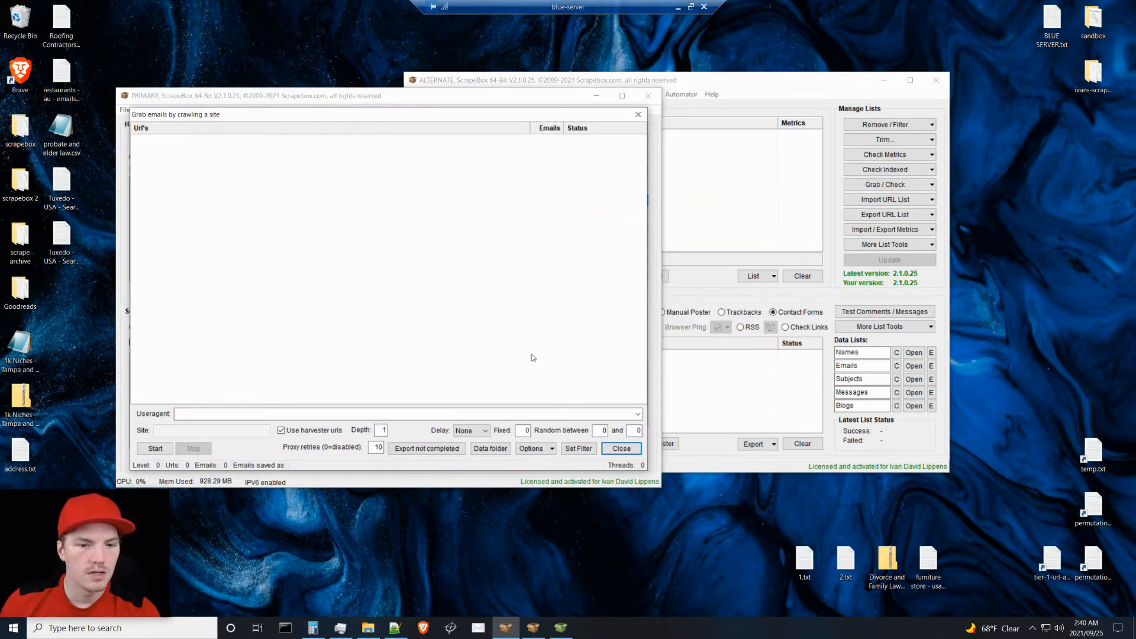
click(578, 448)
mouse_move(545, 228)
mouse_down()
mouse_move(550, 360)
mouse_move(560, 321)
mouse_move(546, 221)
mouse_move(548, 369)
mouse_move(544, 221)
mouse_up()
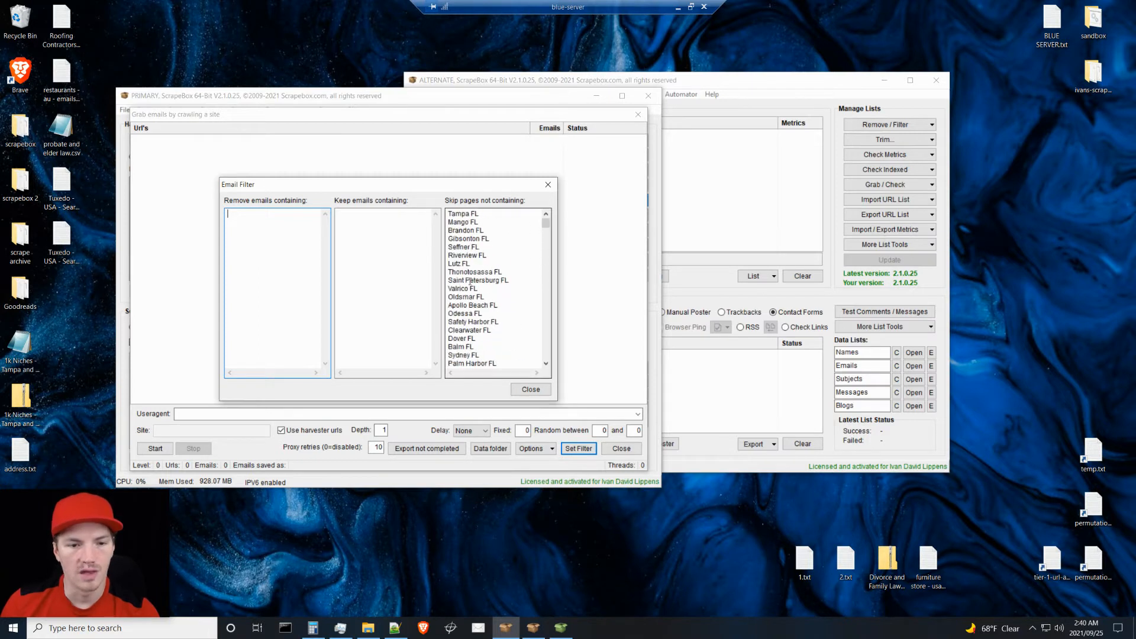
Step: Close the email filter and the email crawler of the PRIMARY ScrapeBox
click(527, 392)
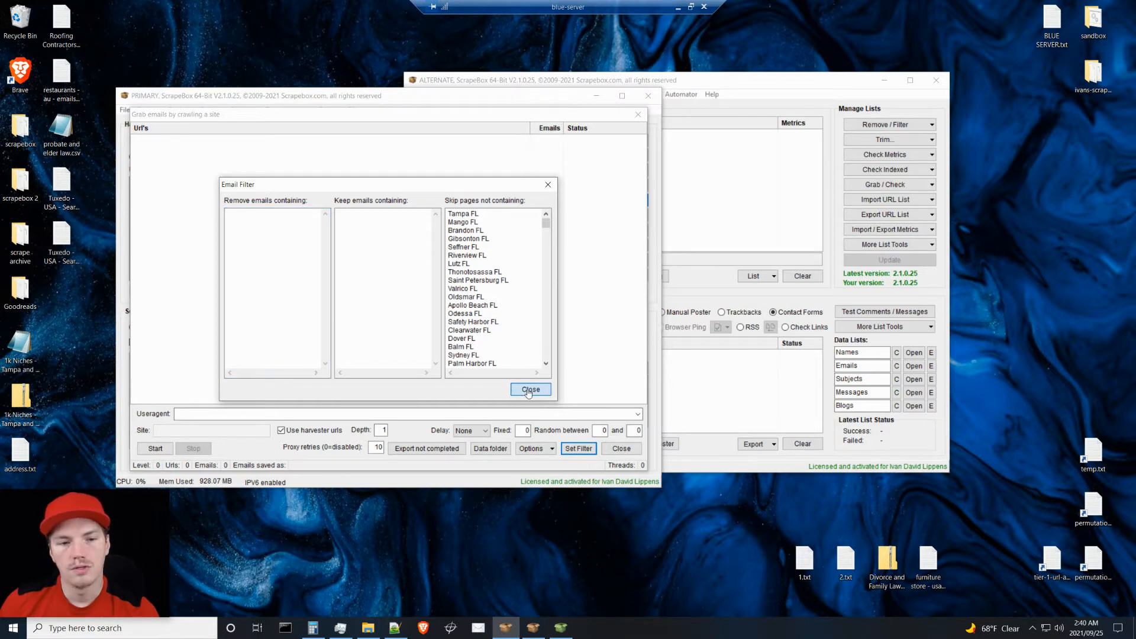
click(530, 391)
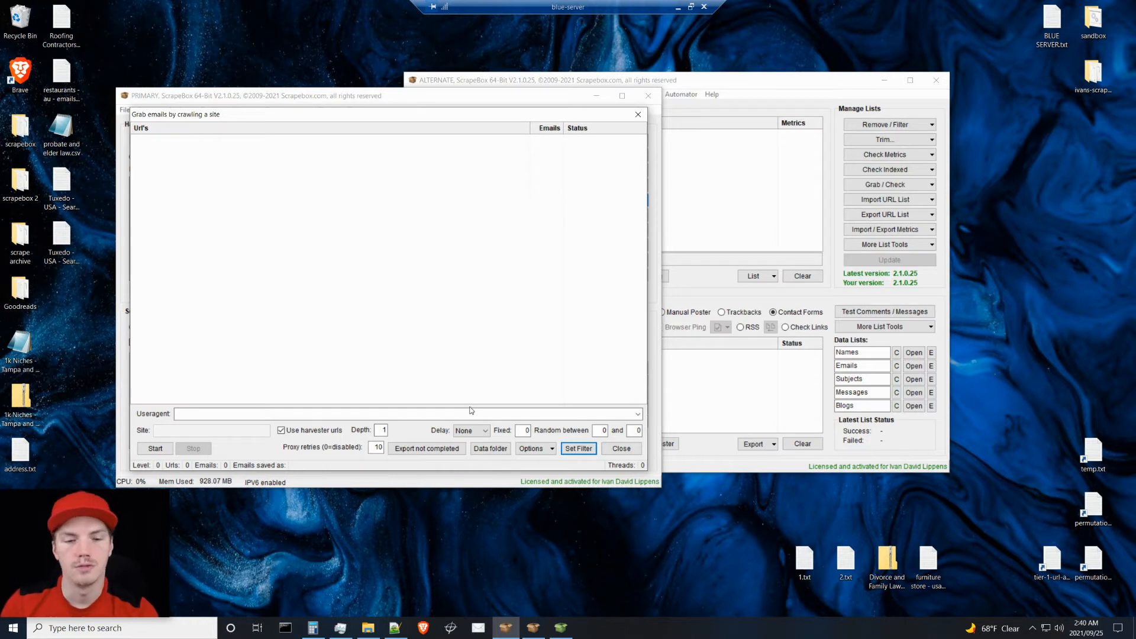
click(622, 454)
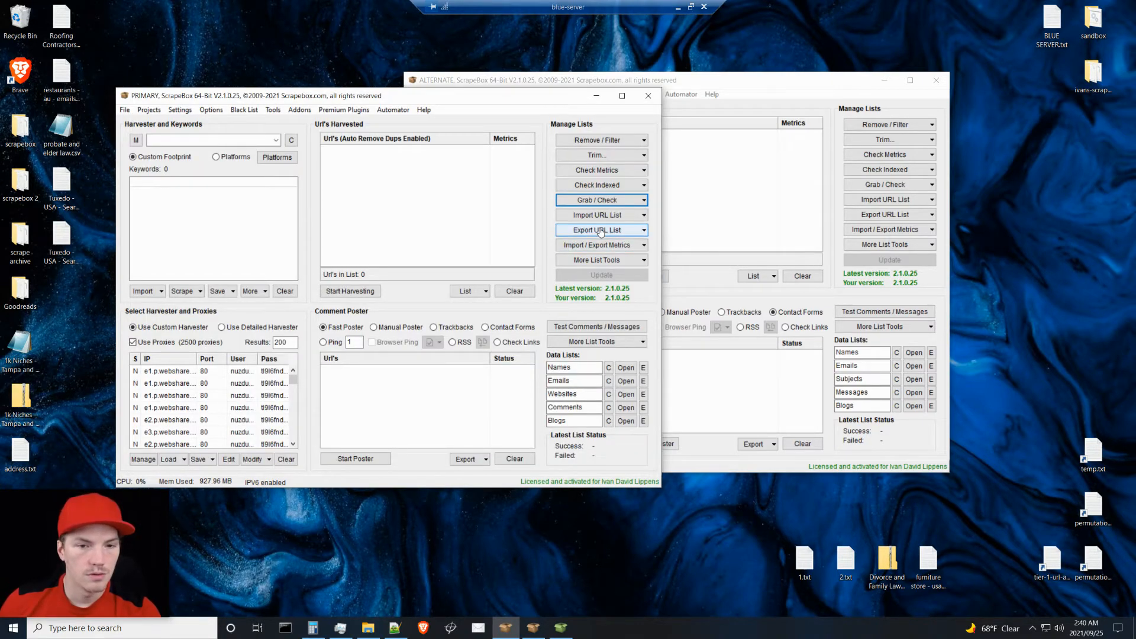
Step: Try to open the Address custom data grabber with an empty harvested URL list
click(616, 201)
mouse_move(613, 368)
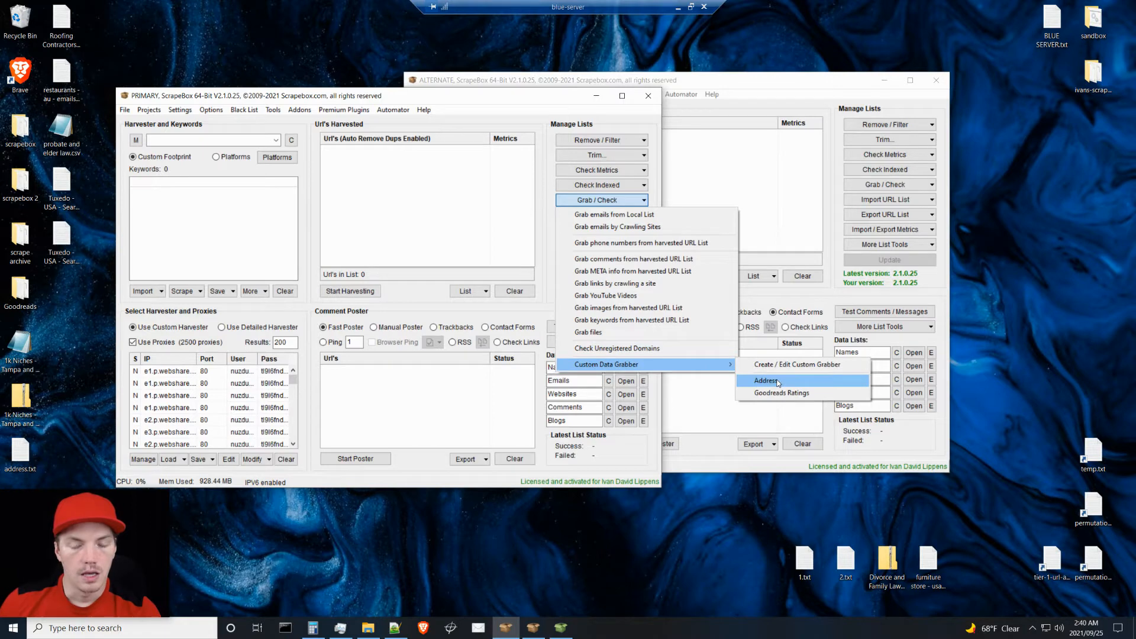
click(777, 382)
click(598, 354)
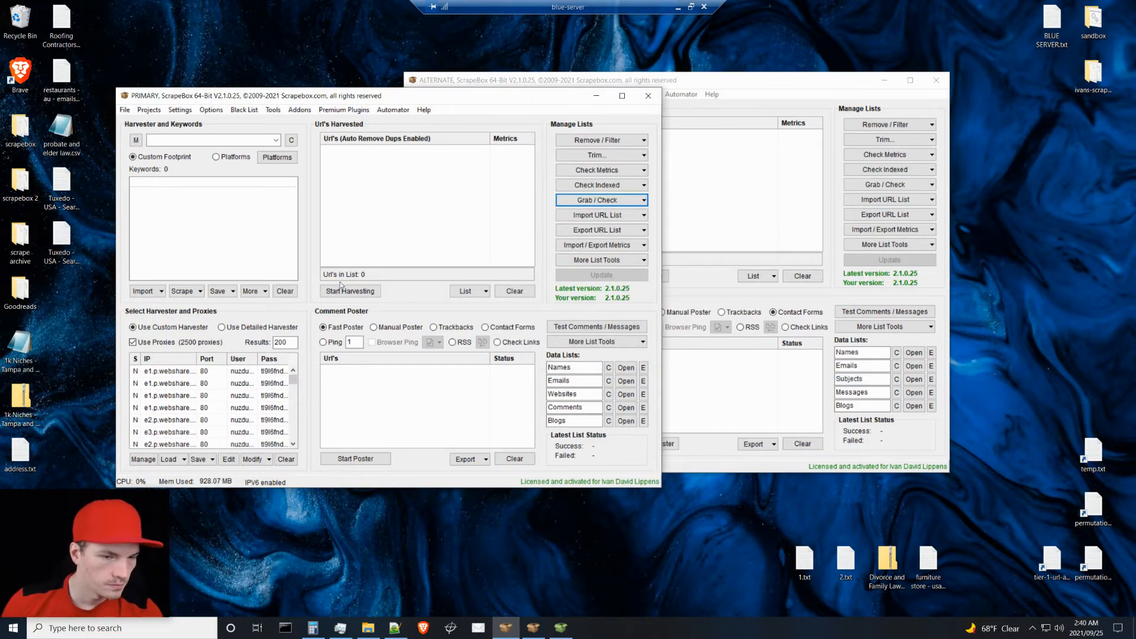
Step: Paste the copied Florida city and state variations into the harvested URL list of the PRIMARY ScrapeBox
click(18, 450)
right_click(400, 199)
click(420, 207)
Step: Open the Address custom data grabber and display the USAAddress mask in its mask configuration
click(600, 202)
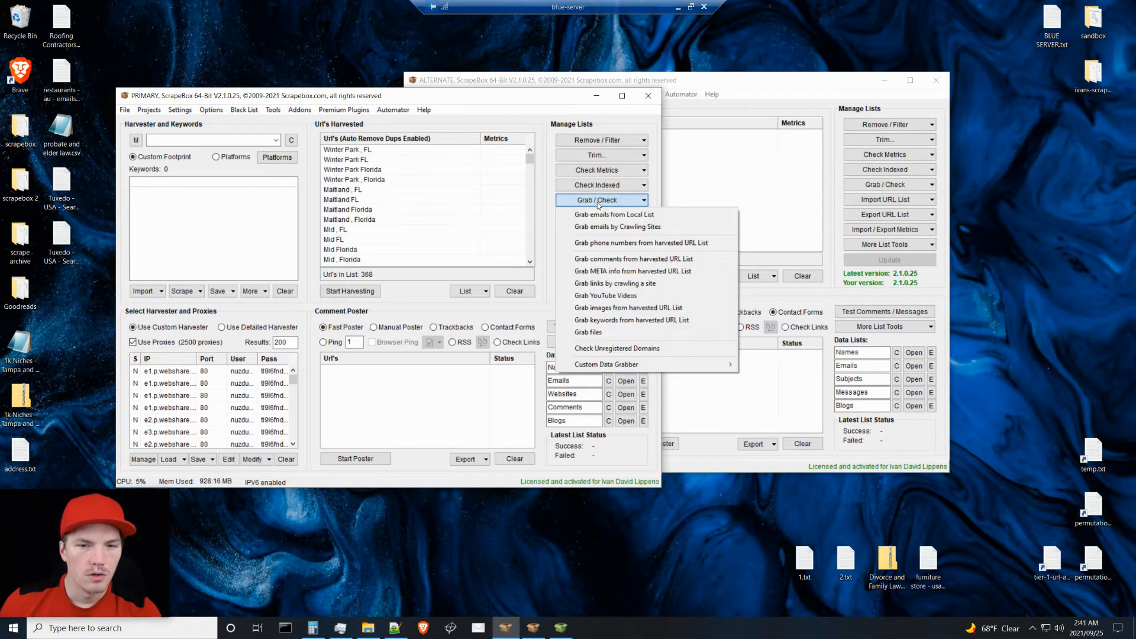
mouse_move(686, 367)
click(781, 383)
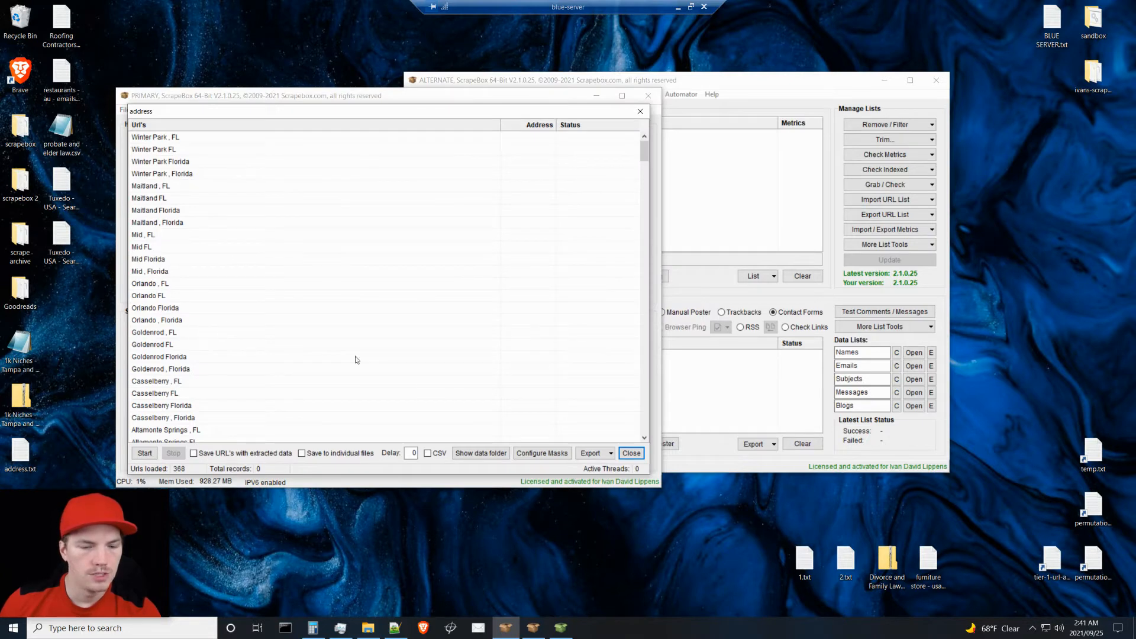
click(542, 452)
click(260, 144)
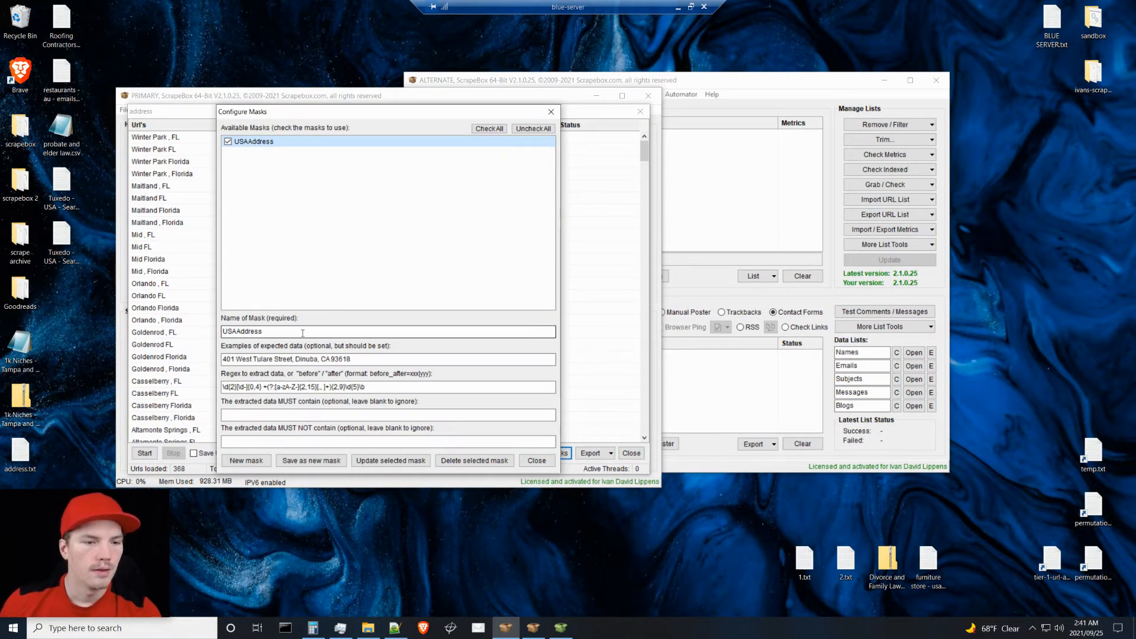
Step: Switch to the Pastebin page of ScrapeBox regular expressions and compare the full and lighter USA Address patterns
click(678, 7)
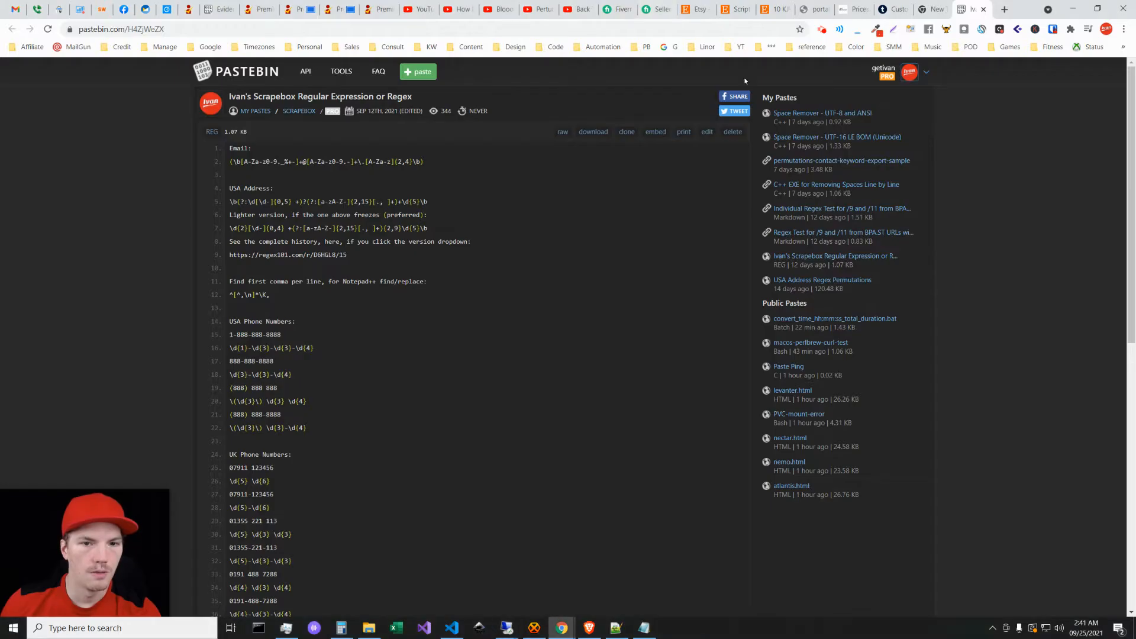
triple_click(246, 228)
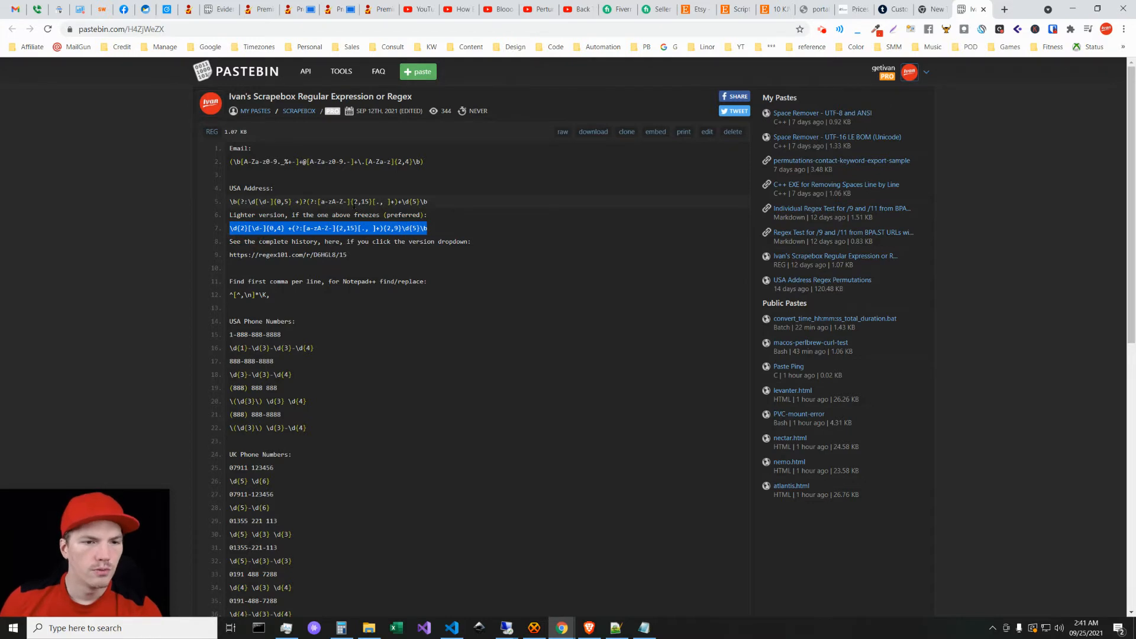
click(444, 191)
drag(431, 200, 225, 208)
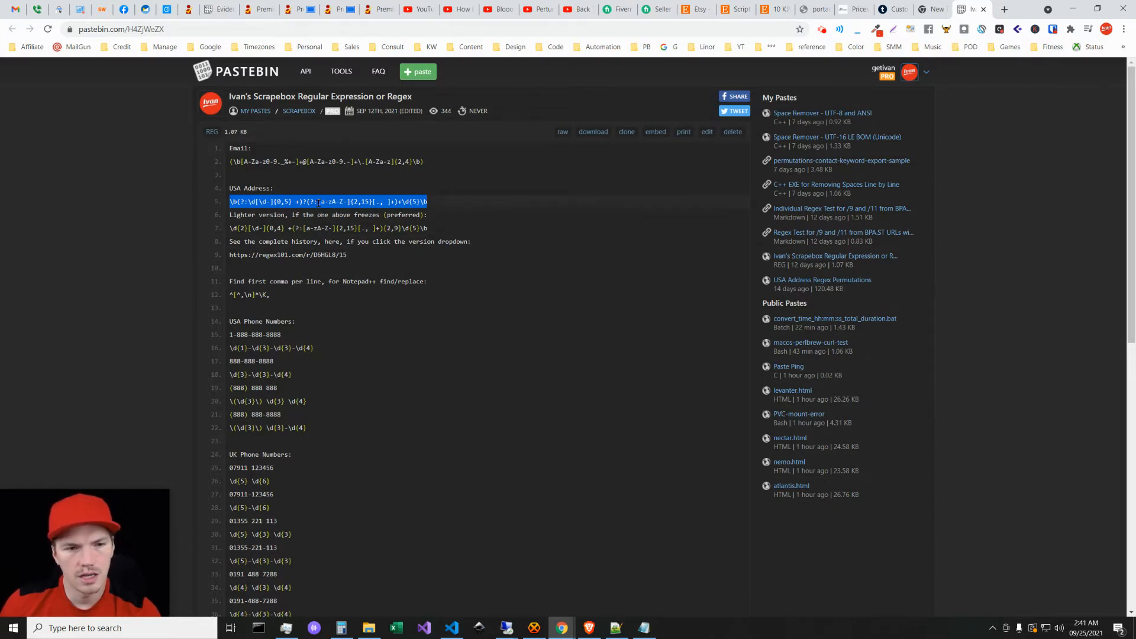
click(450, 201)
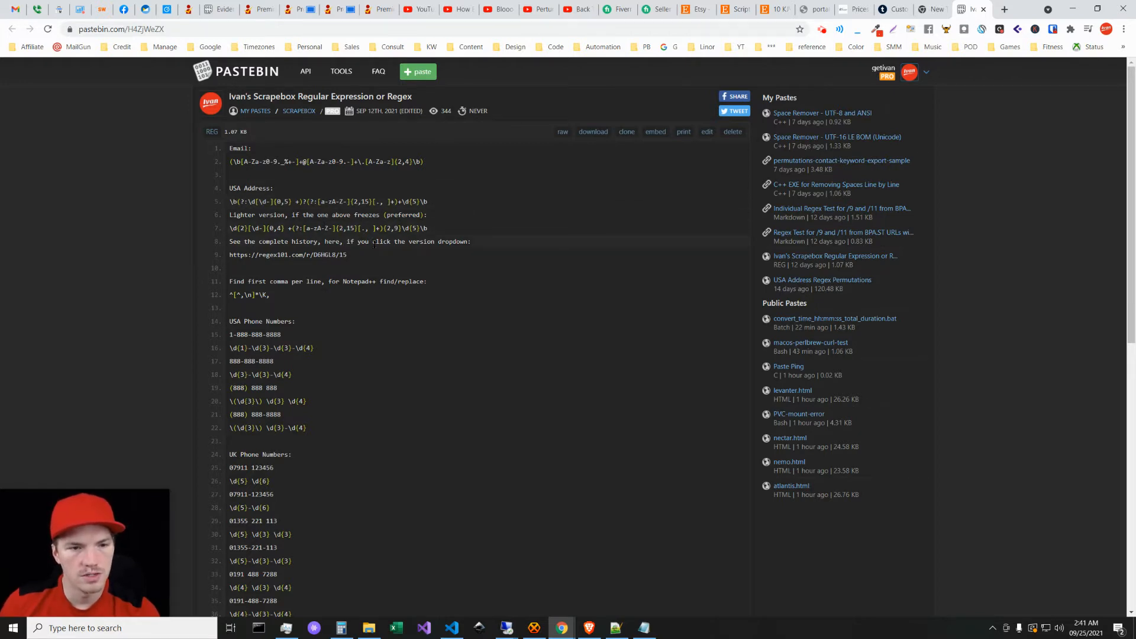
Step: Examine the parts of the lighter USA Address regex and select the whole pattern
double_click(275, 228)
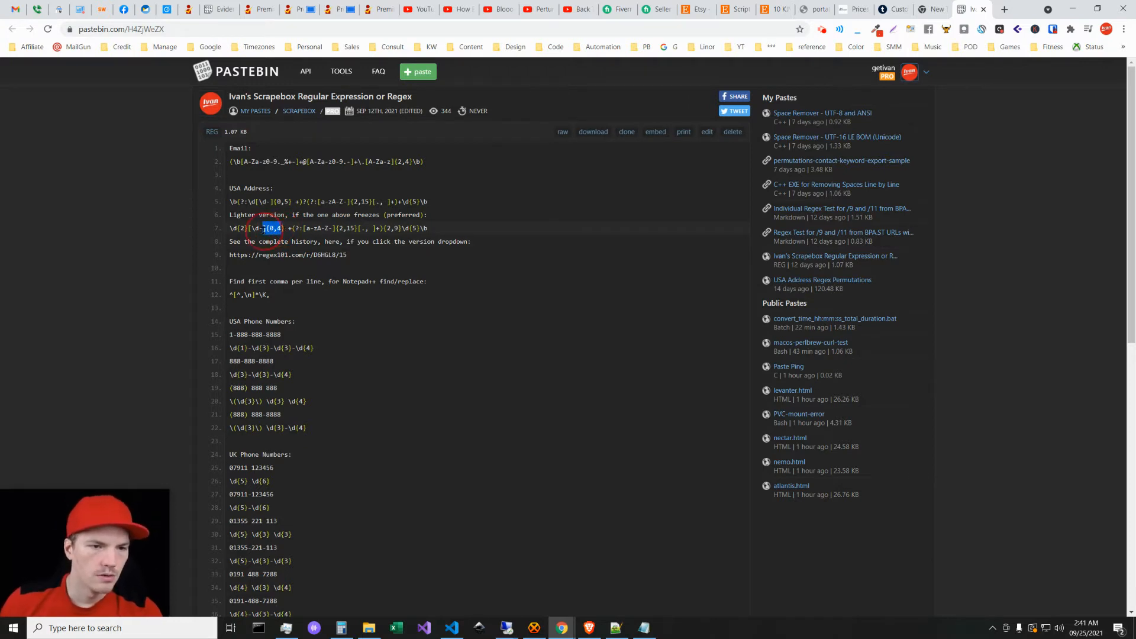
click(293, 230)
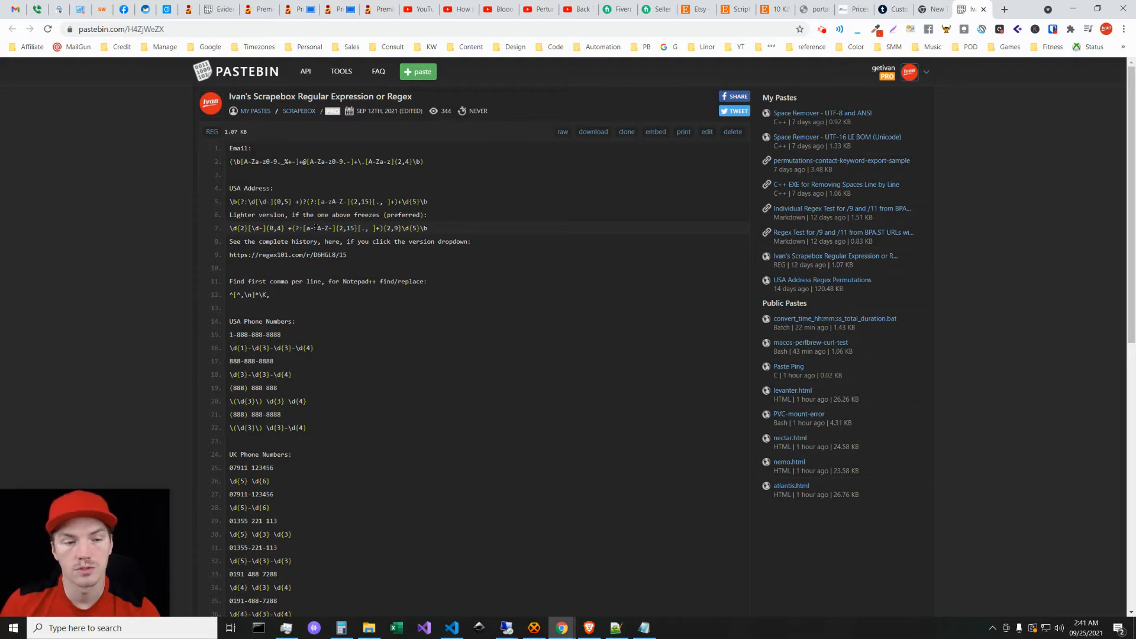
drag(408, 229, 221, 237)
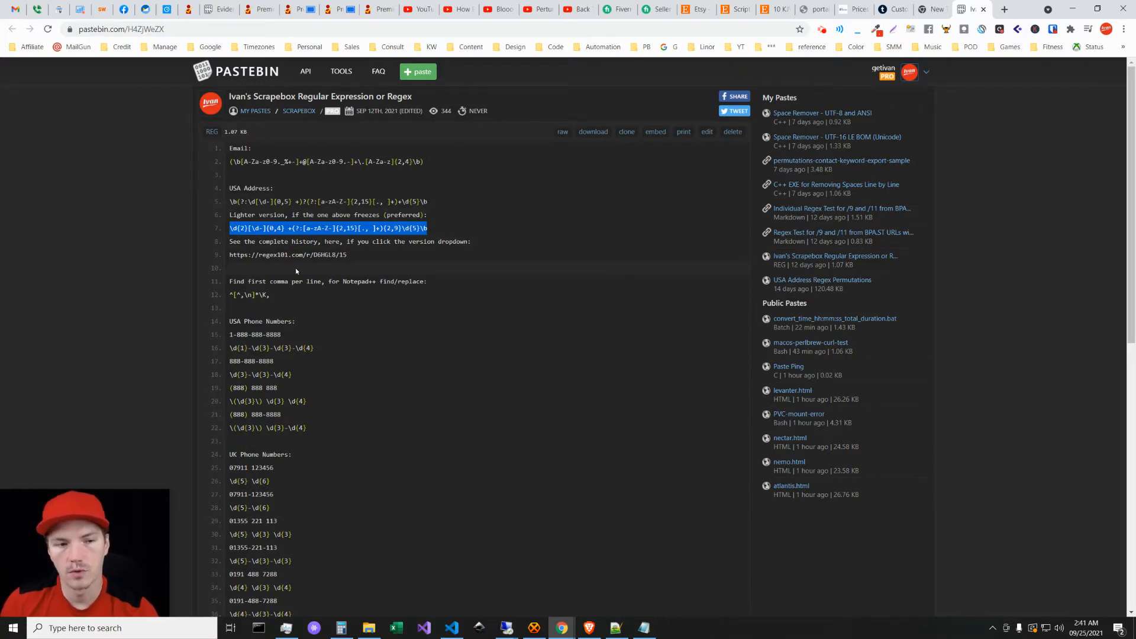
click(309, 228)
drag(432, 229, 227, 237)
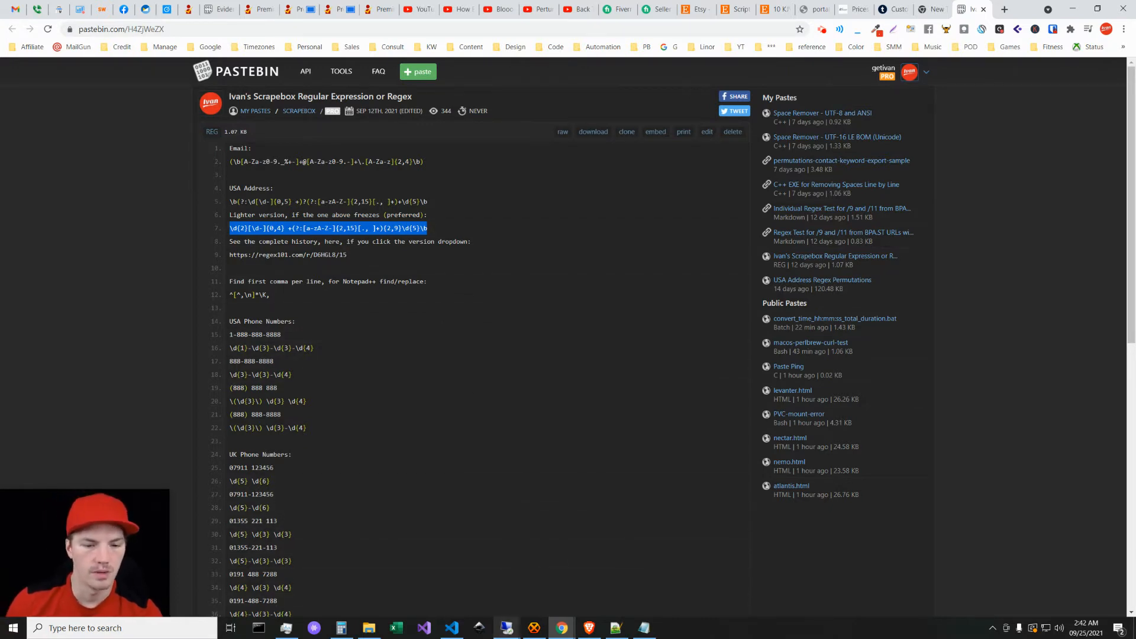
Step: Return to the blue-server remote desktop and examine the USAAddress mask's example of expected data
mouse_move(506, 627)
click(506, 580)
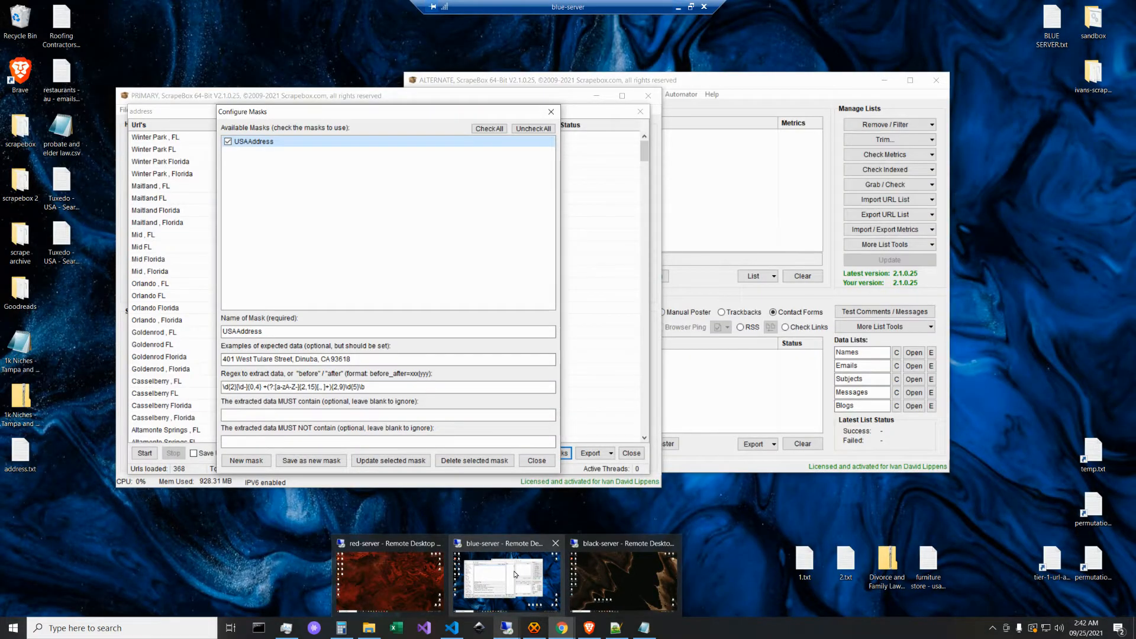
click(691, 7)
click(1100, 46)
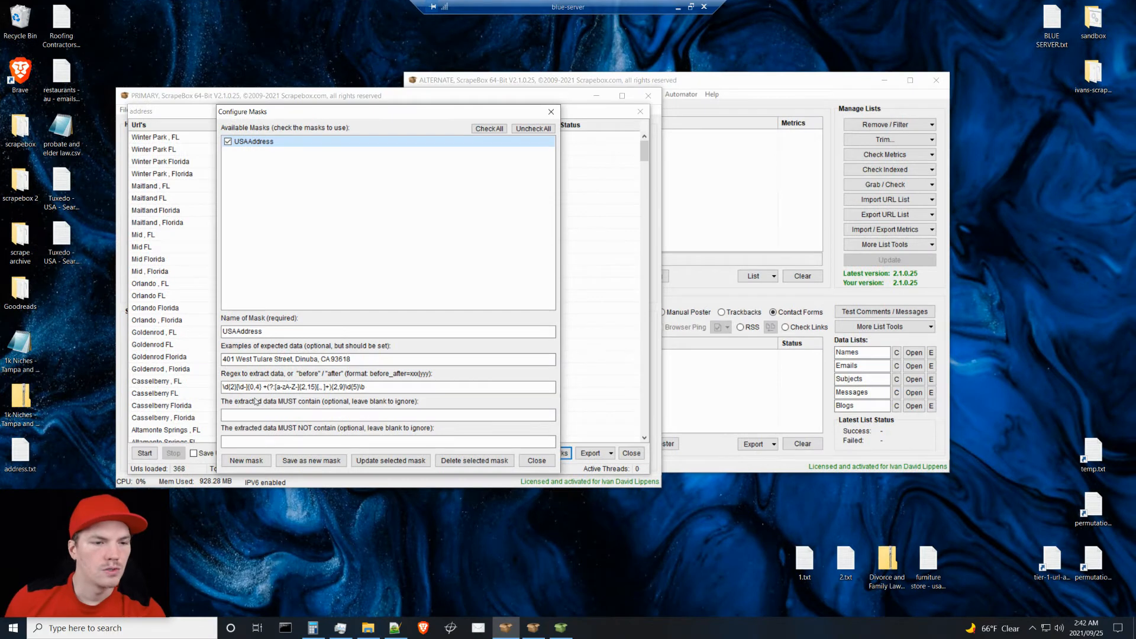
triple_click(270, 358)
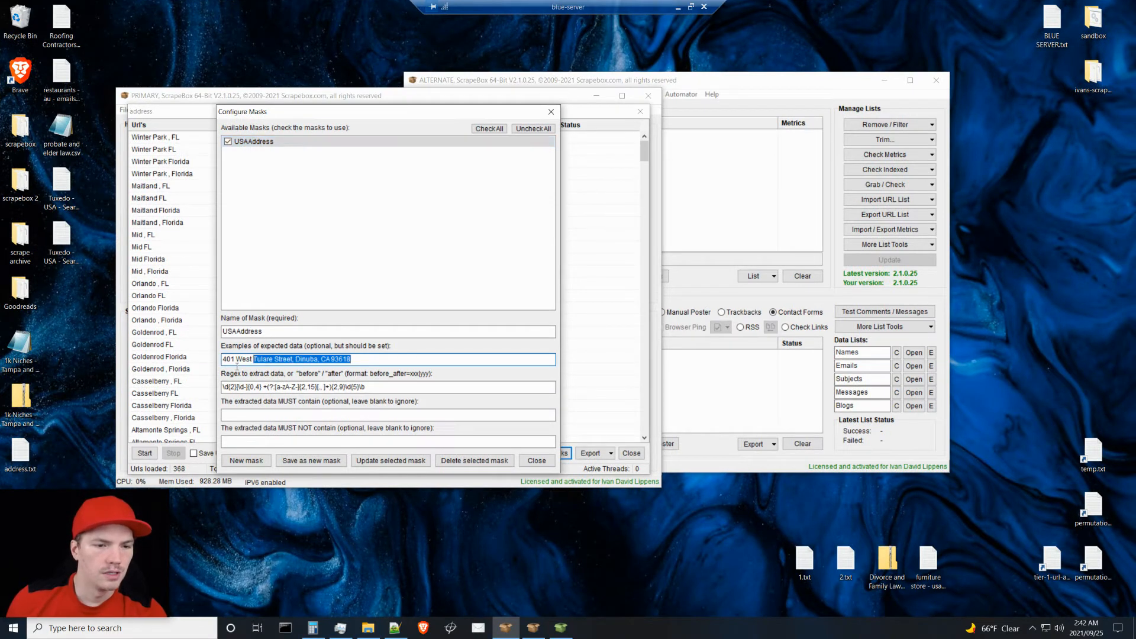
click(364, 358)
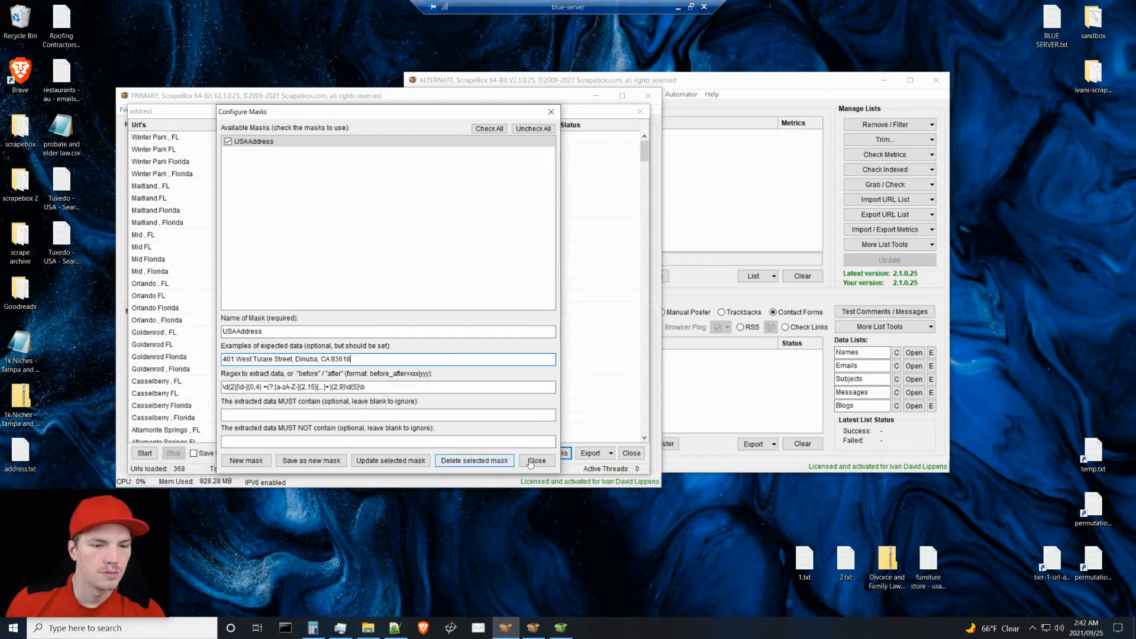
Step: View the mask's optional MUST contain and MUST NOT contain fields, and close the mask configuration
click(280, 443)
click(306, 414)
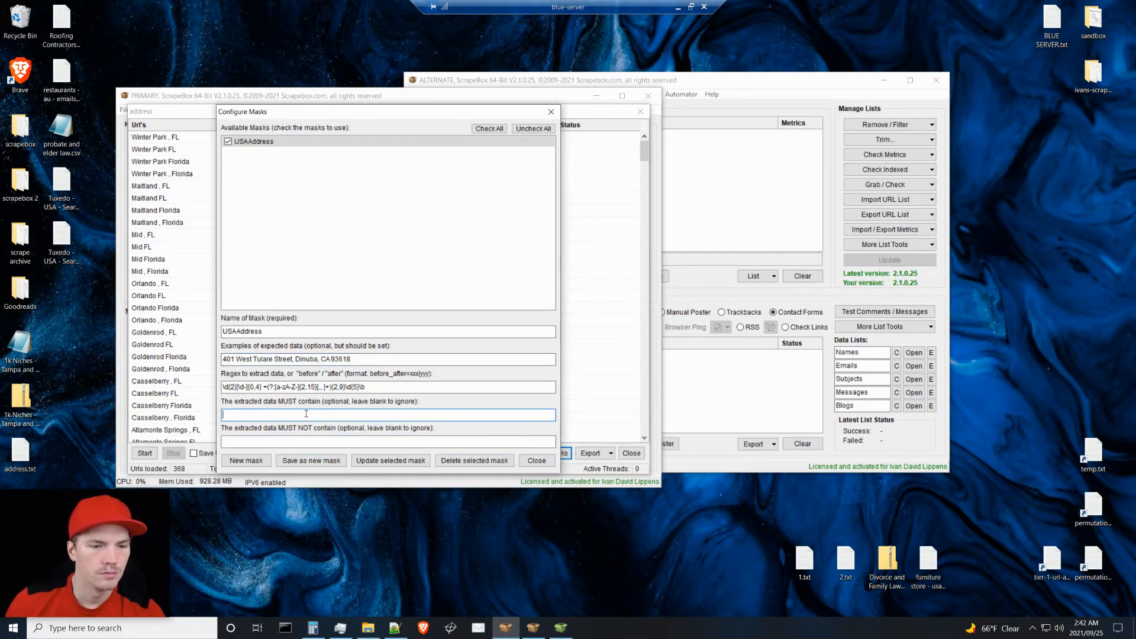
click(543, 461)
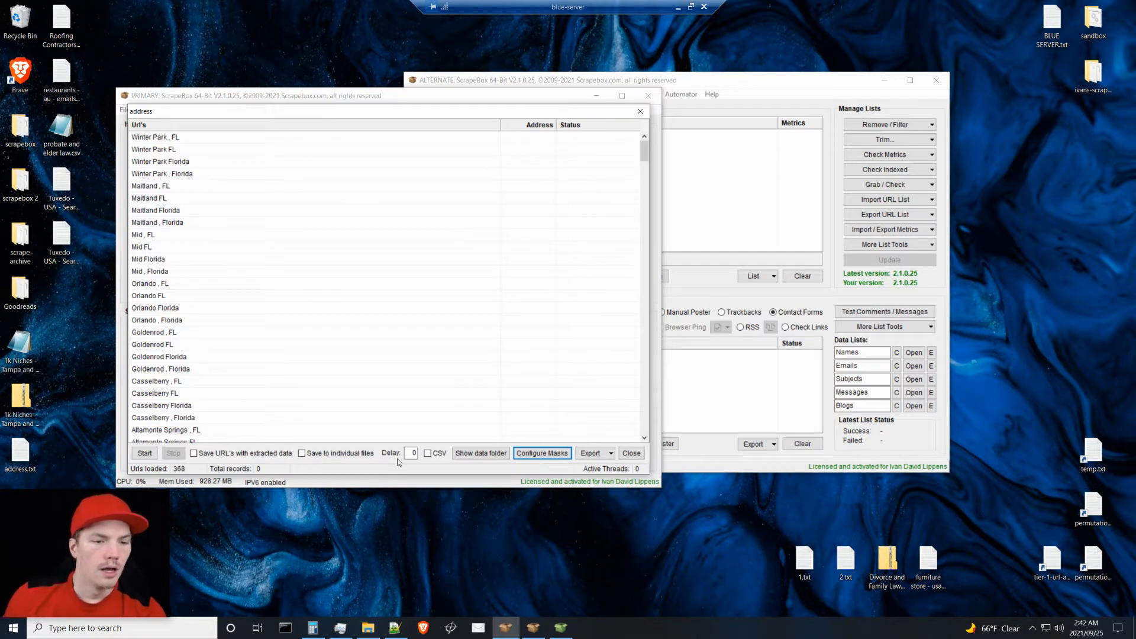
Step: Enable saving URLs with extracted data in the Address grabber, close it and clear the harvested URL list
click(207, 454)
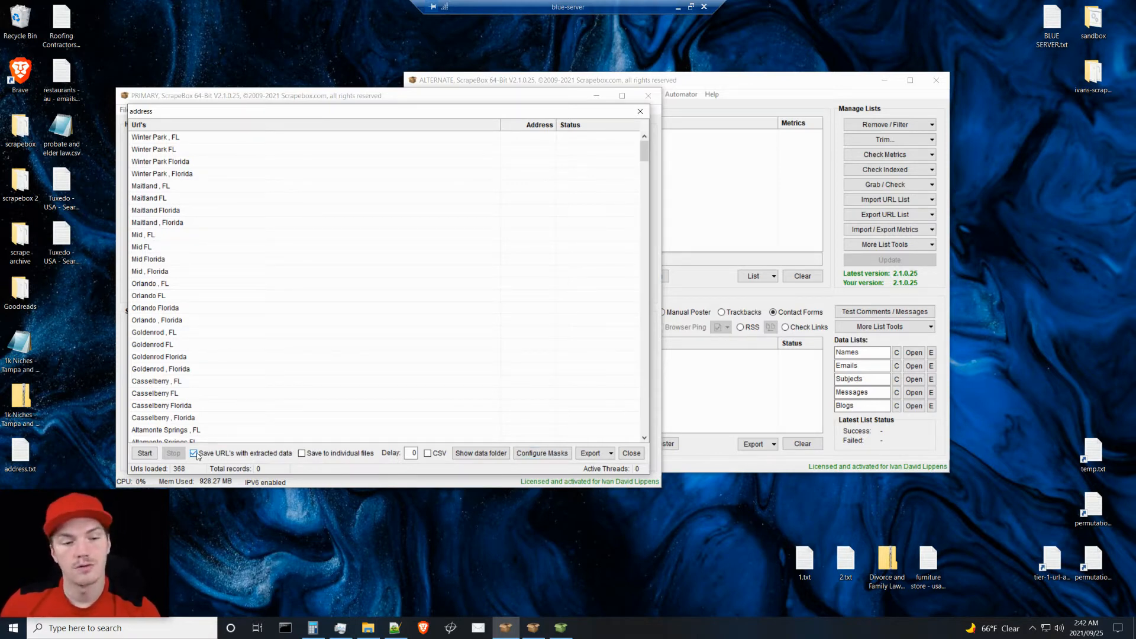
click(630, 453)
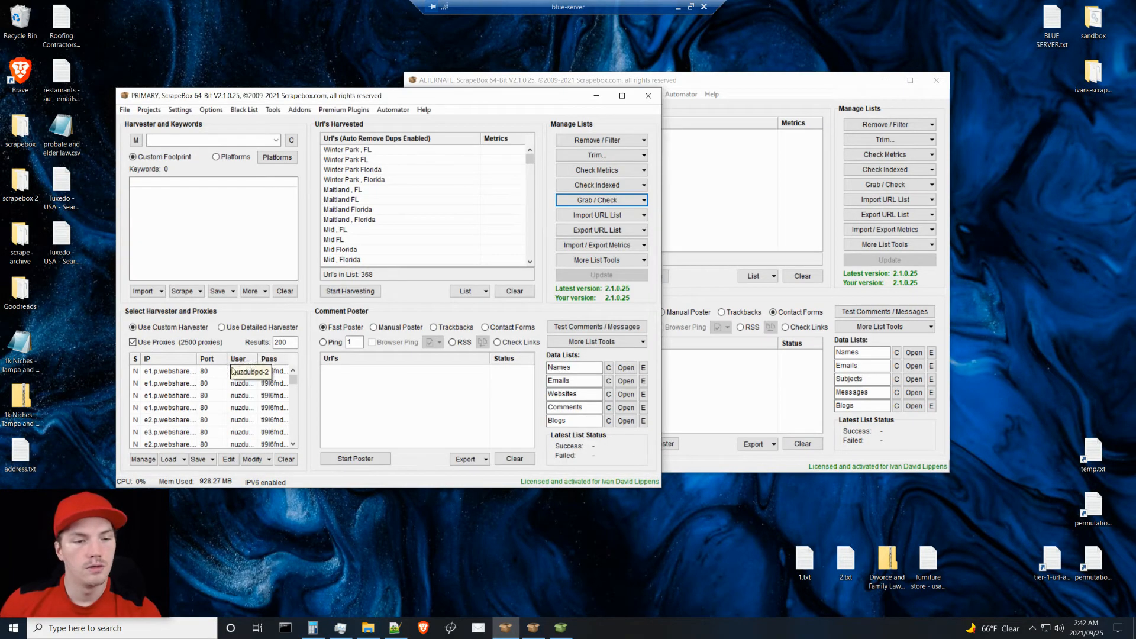
click(514, 290)
Step: Open address.txt from the desktop, examine its city, state and zip code endings, and load its lines into the harvested URL list
double_click(20, 456)
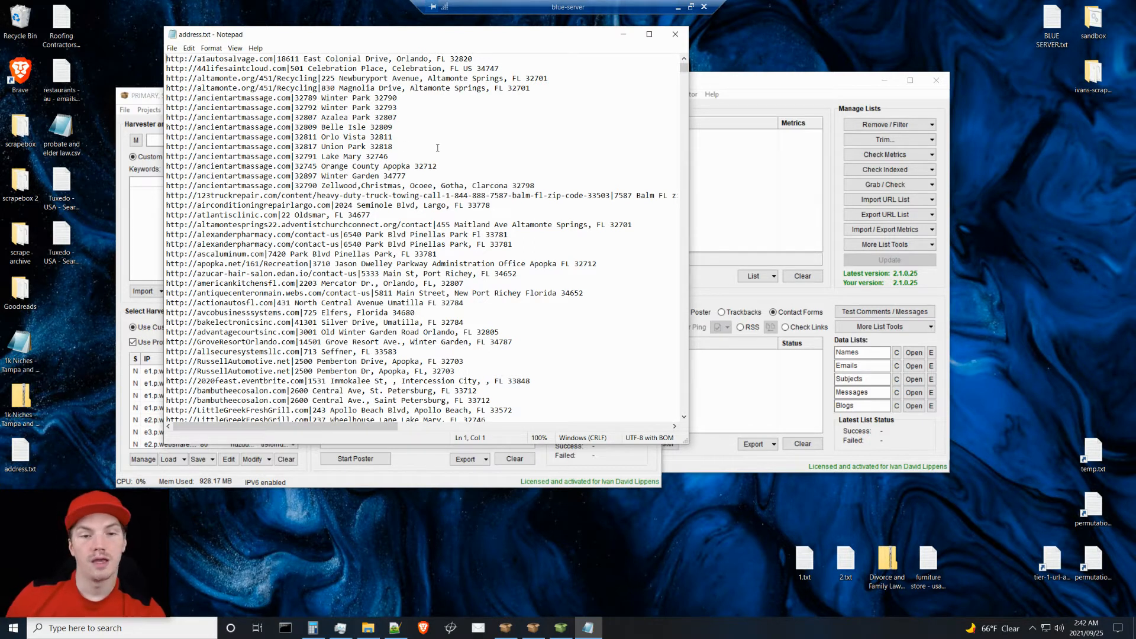
drag(403, 148, 372, 148)
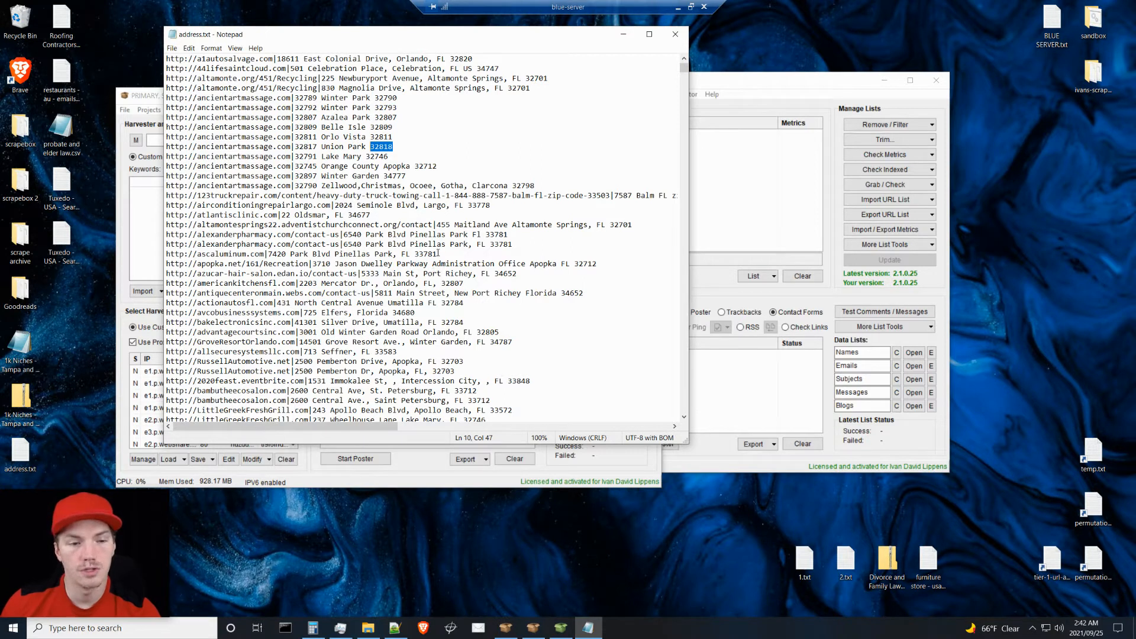
drag(438, 254, 398, 253)
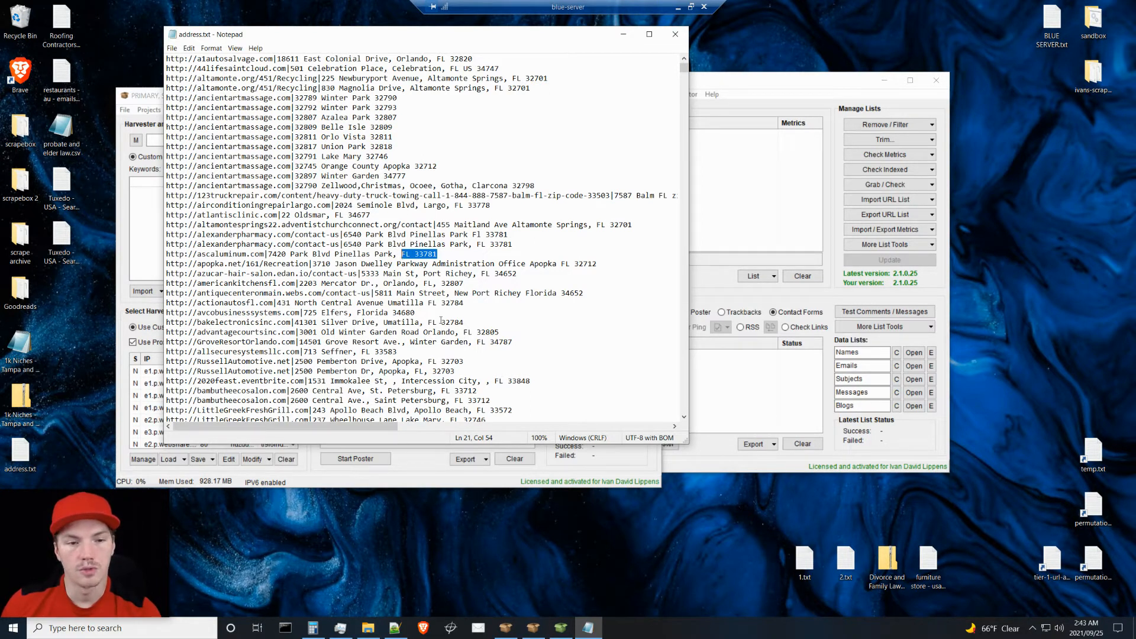
click(448, 165)
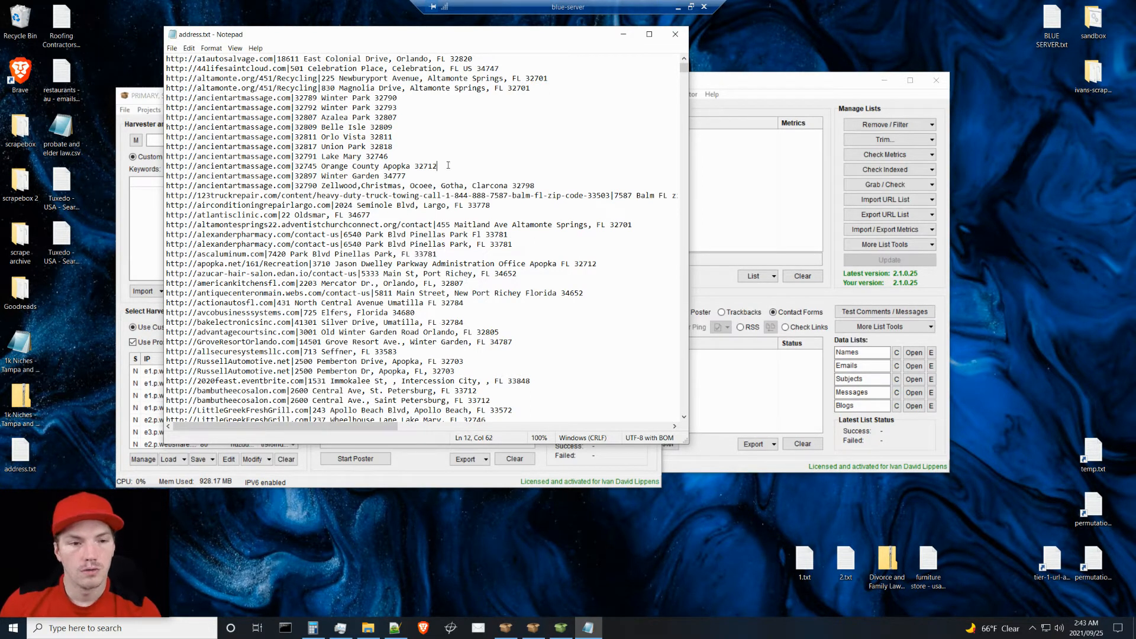
click(681, 38)
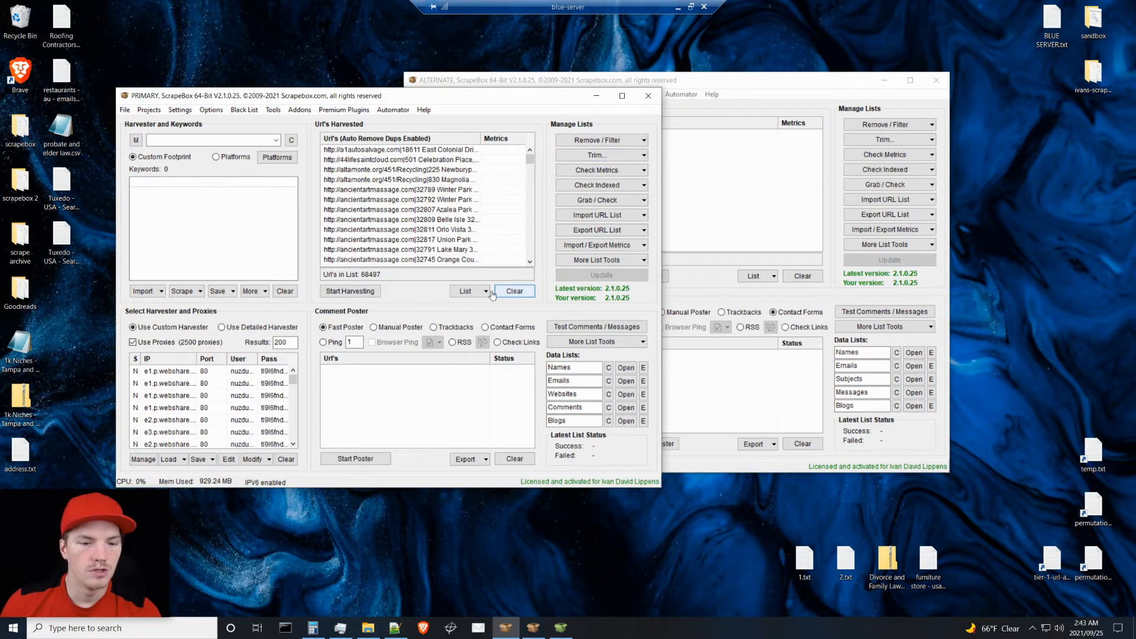
Step: Open the Email Scraper Premium plugin and load address.txt from the desktop into its email filter
click(340, 110)
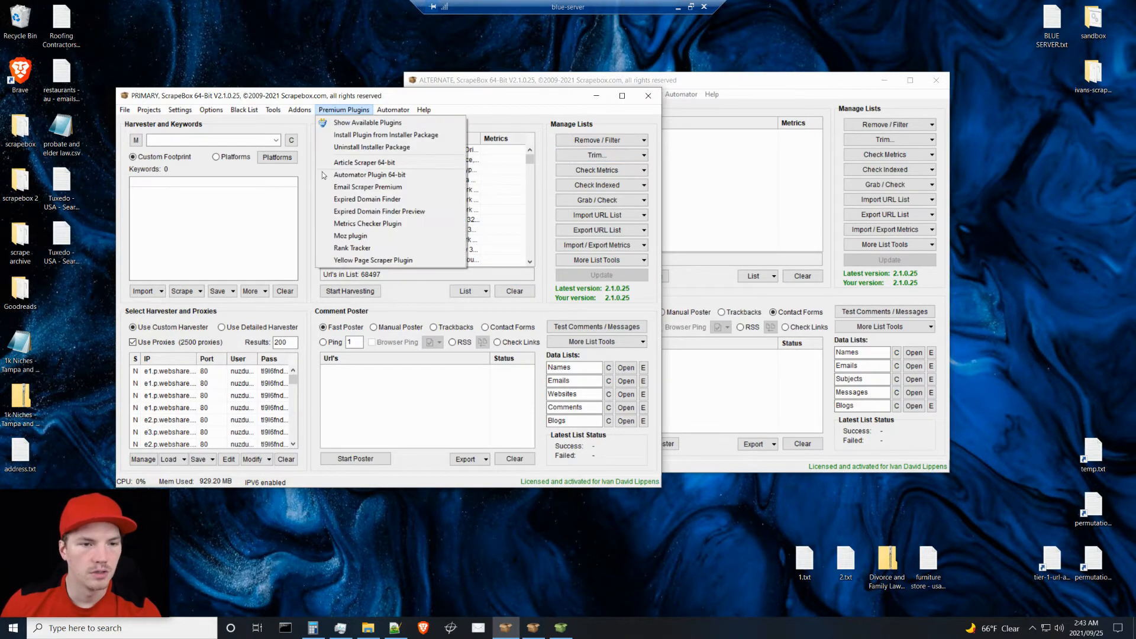
click(362, 187)
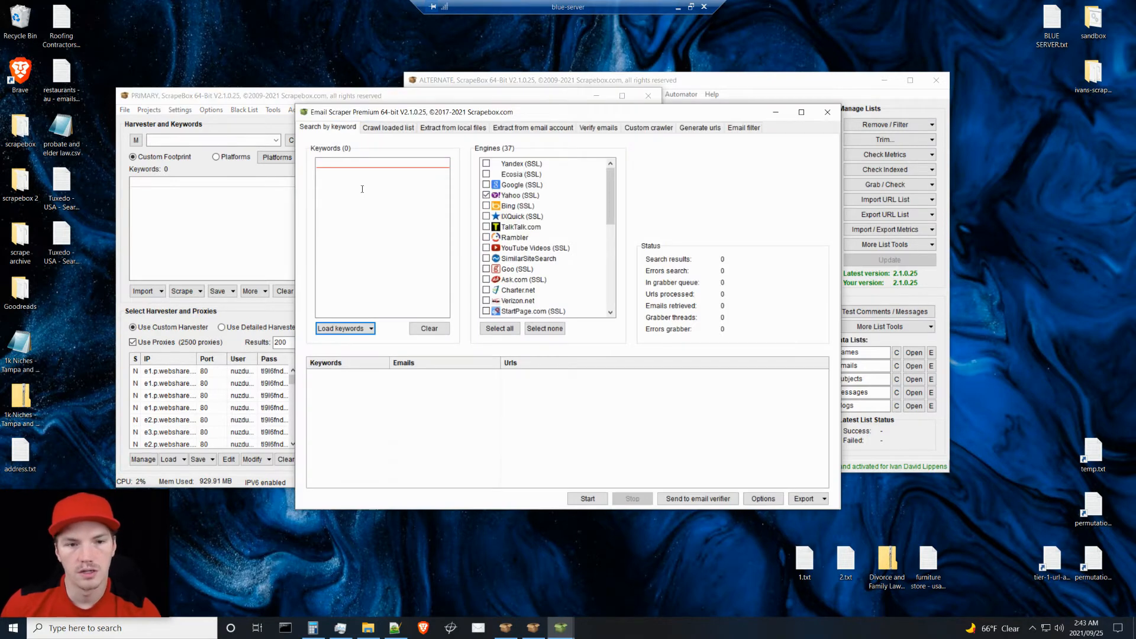
click(744, 128)
click(323, 498)
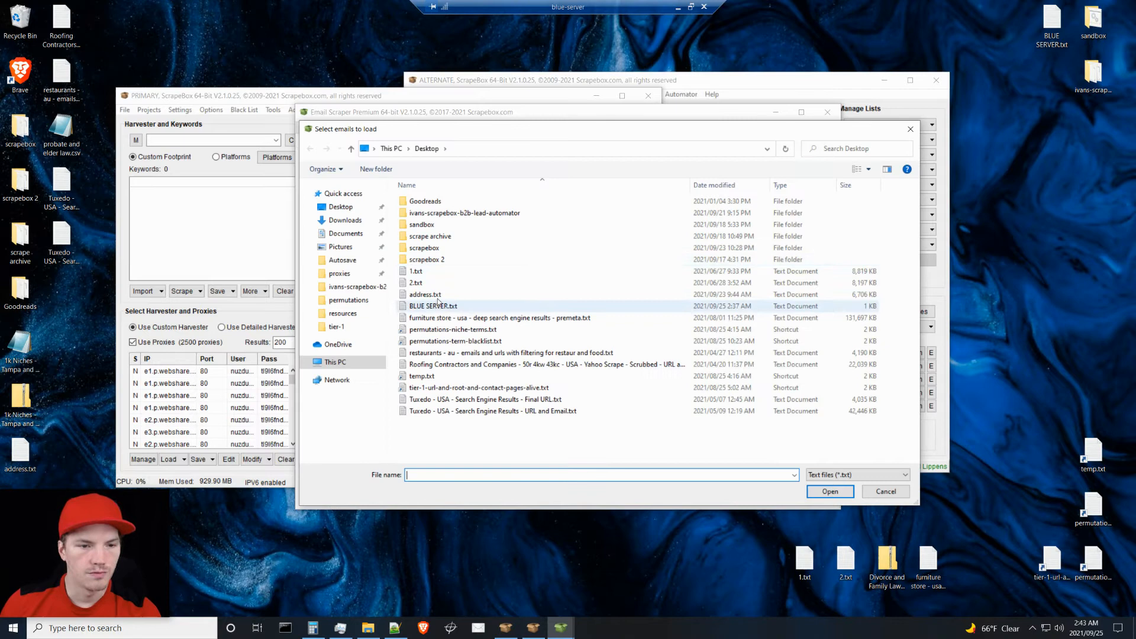
click(435, 294)
click(830, 491)
Step: Open temp.txt from the desktop, inspect its list of city and Florida combinations, and close it
click(486, 205)
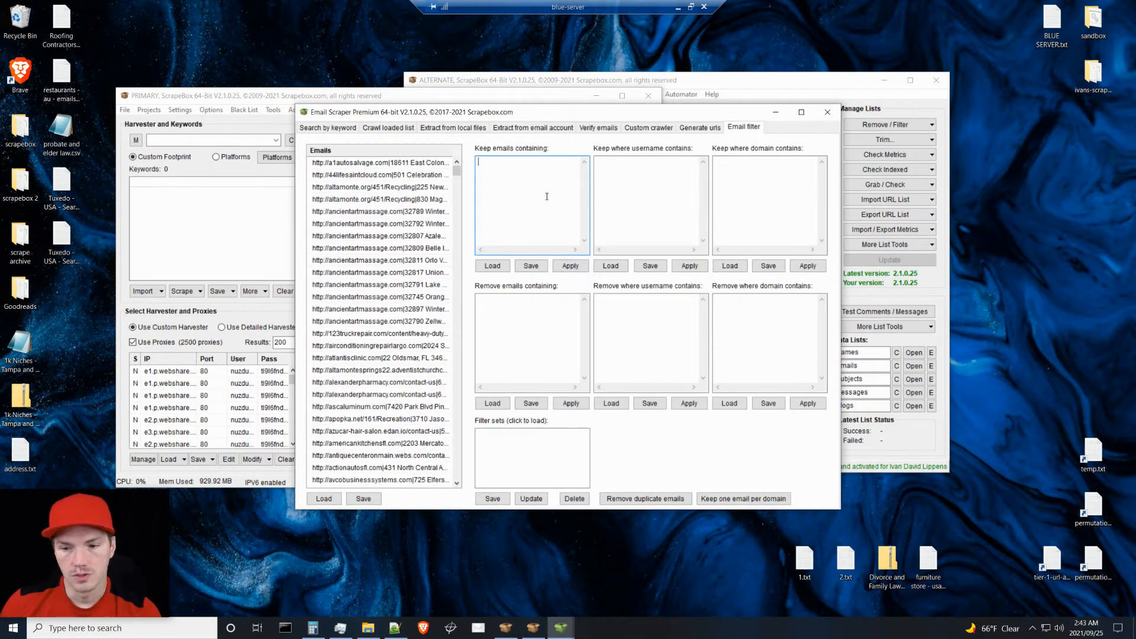
click(924, 454)
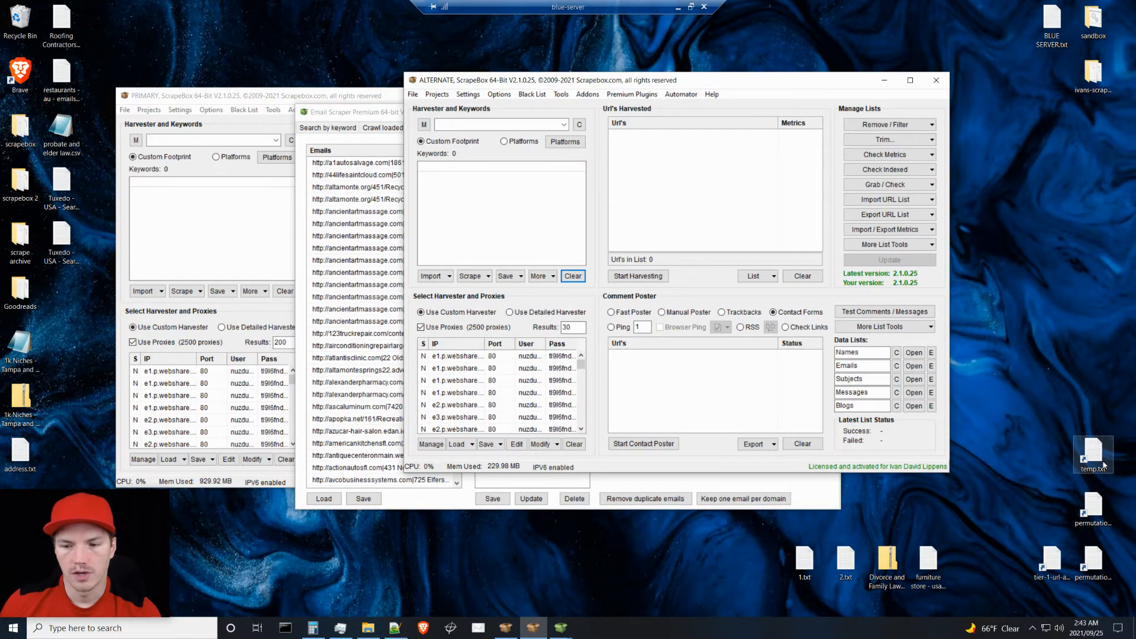
double_click(1093, 454)
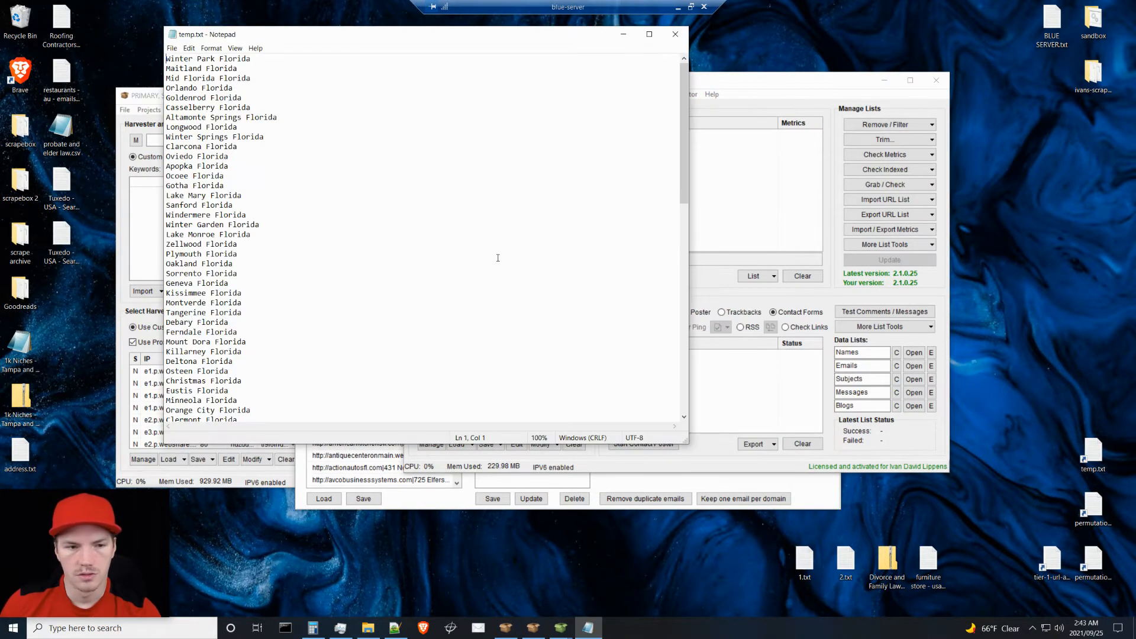
key(ctrl+a)
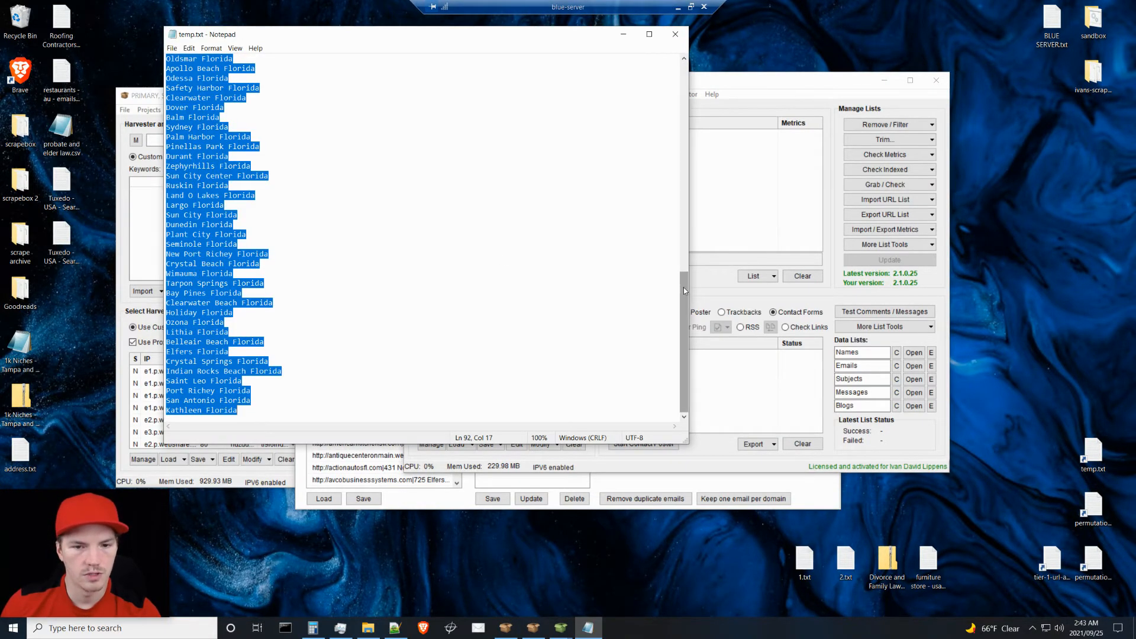
click(679, 40)
Step: Copy all entries of permutations-term-blacklist.txt from the desktop and paste them into the ALTERNATE window's harvested URL list
double_click(1093, 504)
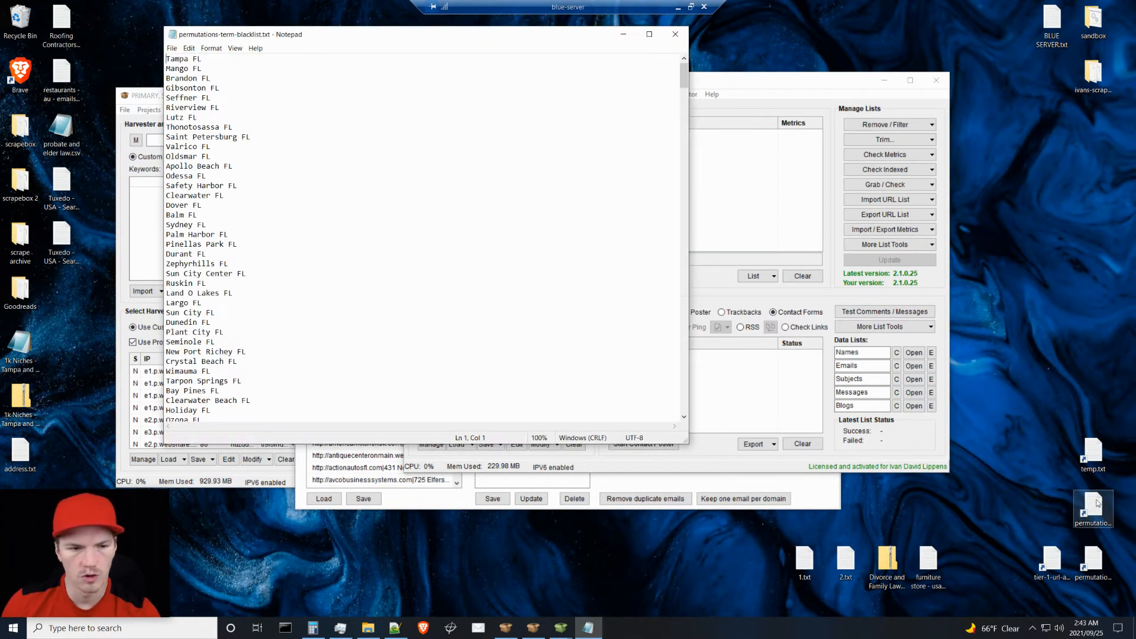
key(ctrl+a)
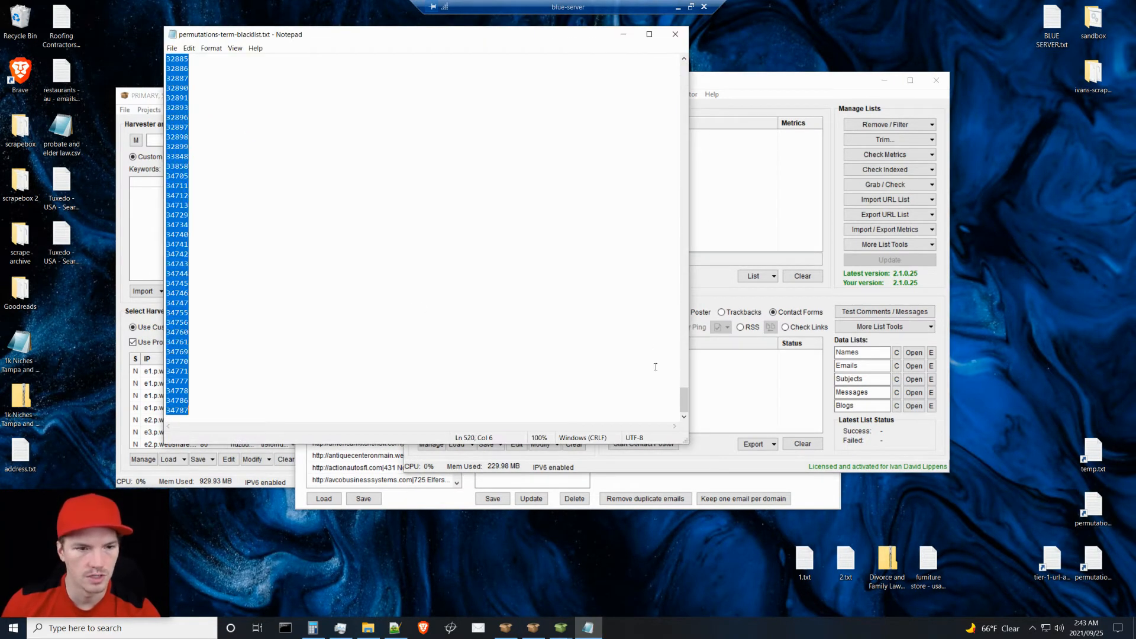
drag(694, 411, 699, 46)
click(675, 34)
right_click(648, 168)
click(665, 172)
Step: Remove all entries containing "fl" from the ALTERNATE window's harvested list and copy the remaining zip codes
click(876, 126)
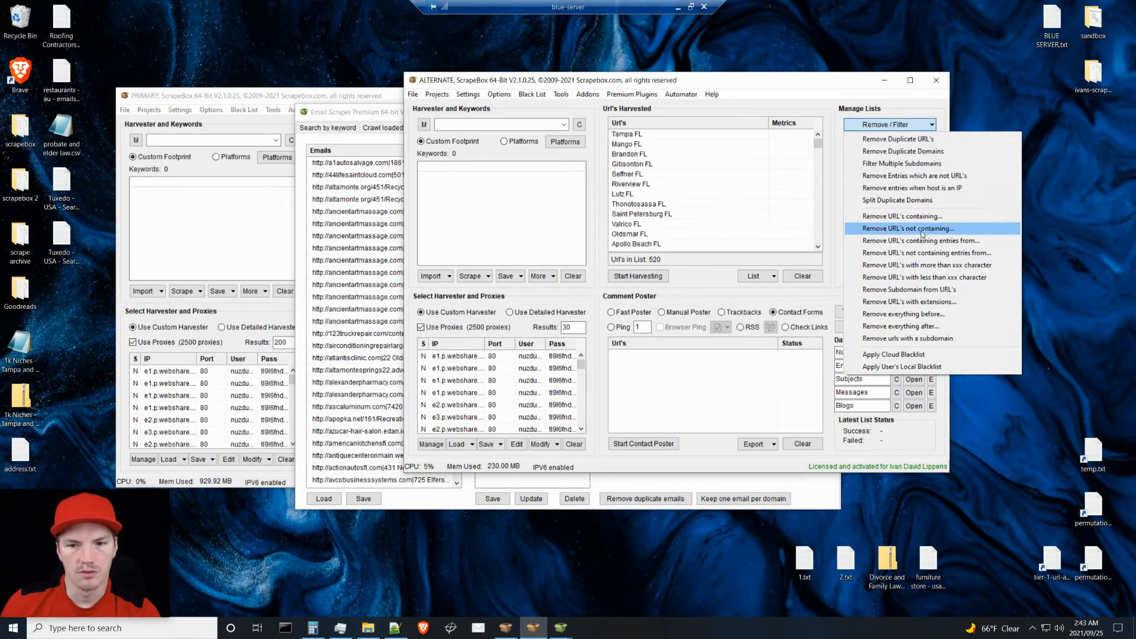
click(899, 217)
text(fl)
click(577, 325)
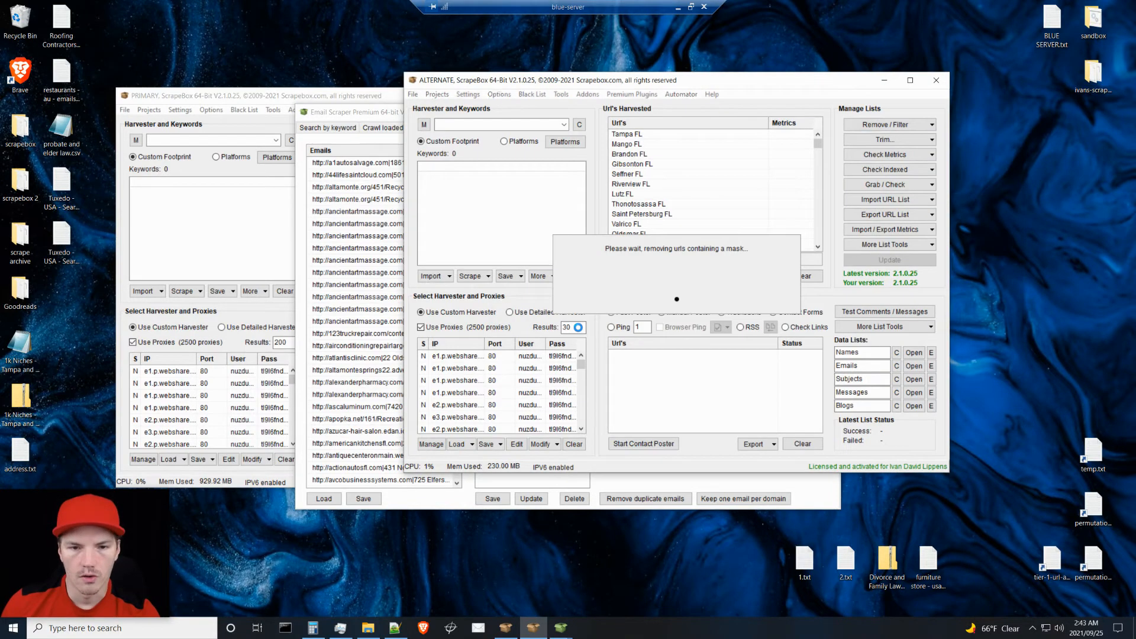
scroll(819, 250, down, 15)
scroll(818, 250, up, 10)
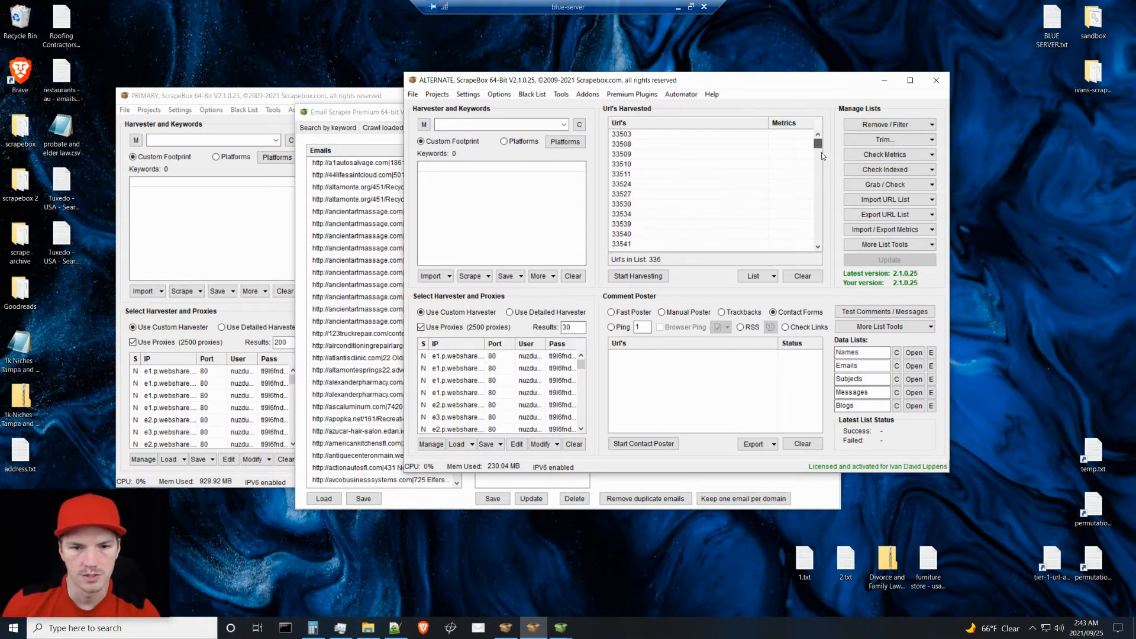
right_click(640, 213)
click(700, 254)
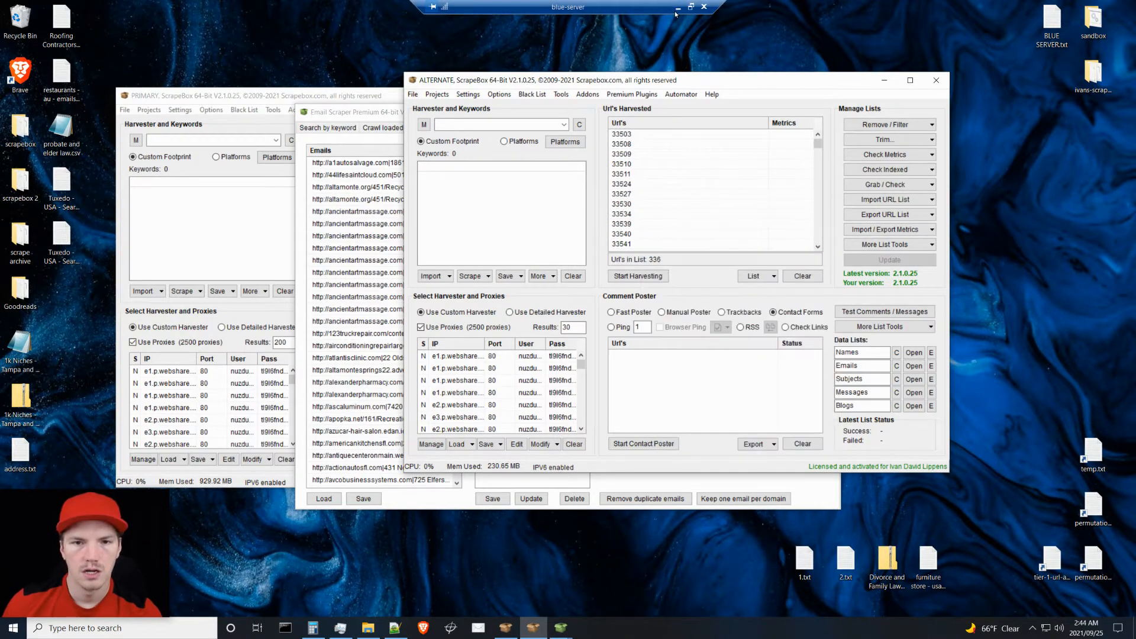
Step: Switch to the local browser, view the Zip Cities link in the KW bookmarks, and return to the blue-server remote desktop
click(678, 7)
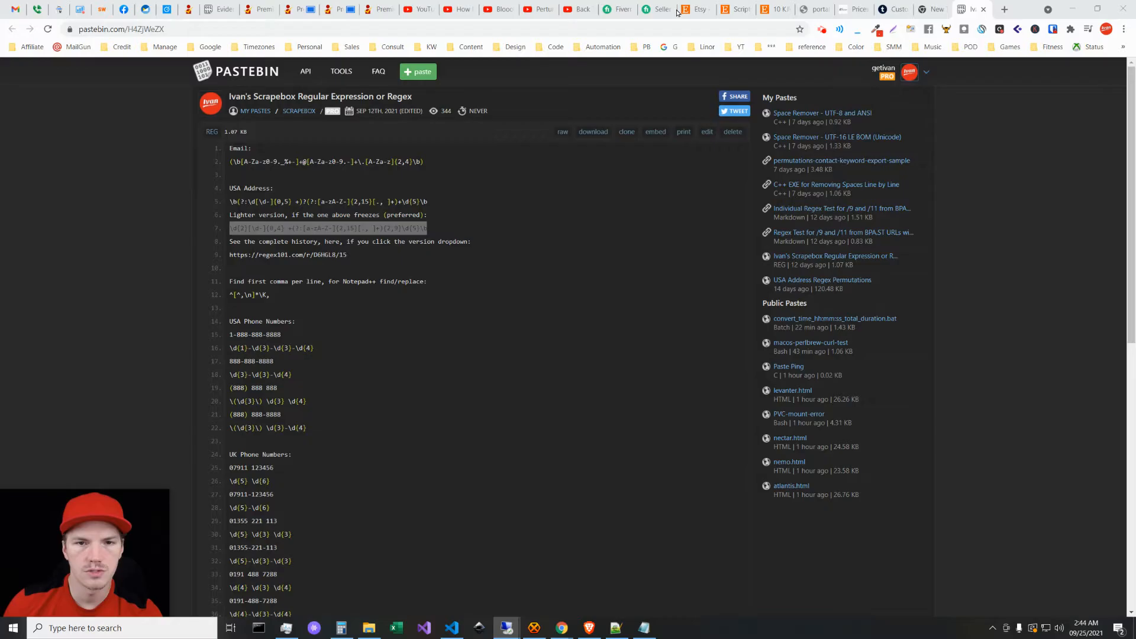
click(430, 48)
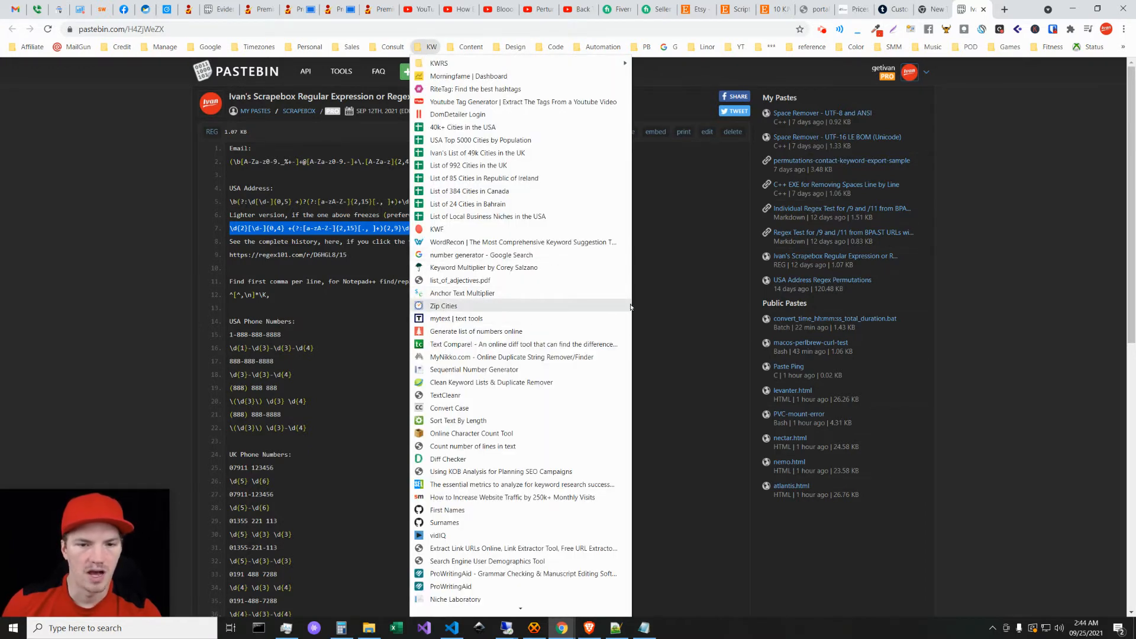
click(690, 360)
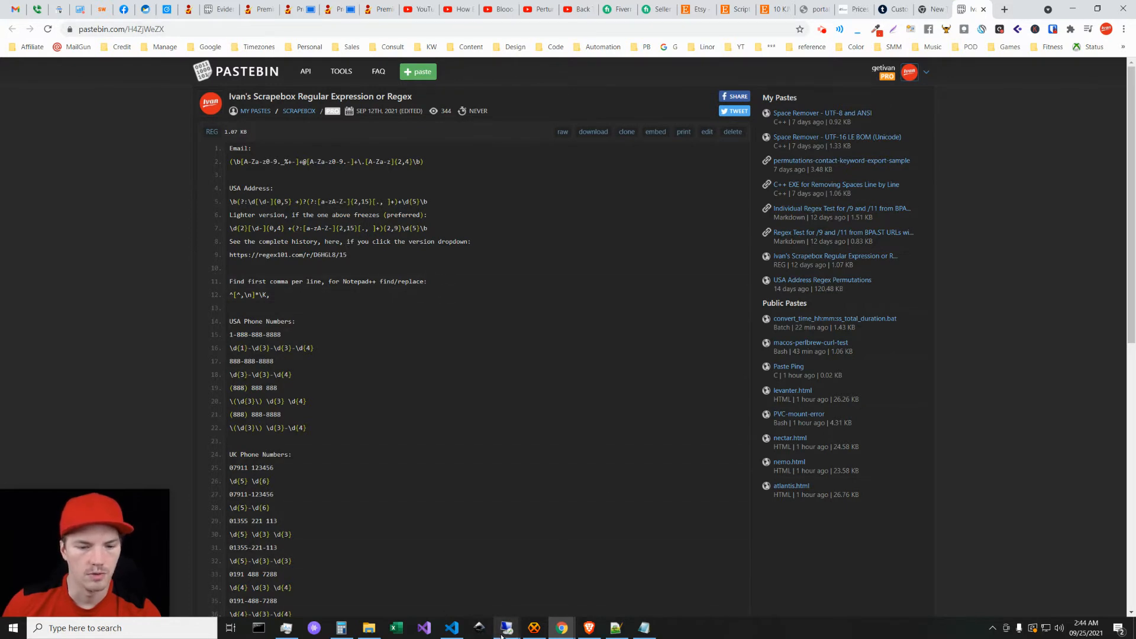
mouse_move(502, 636)
click(503, 568)
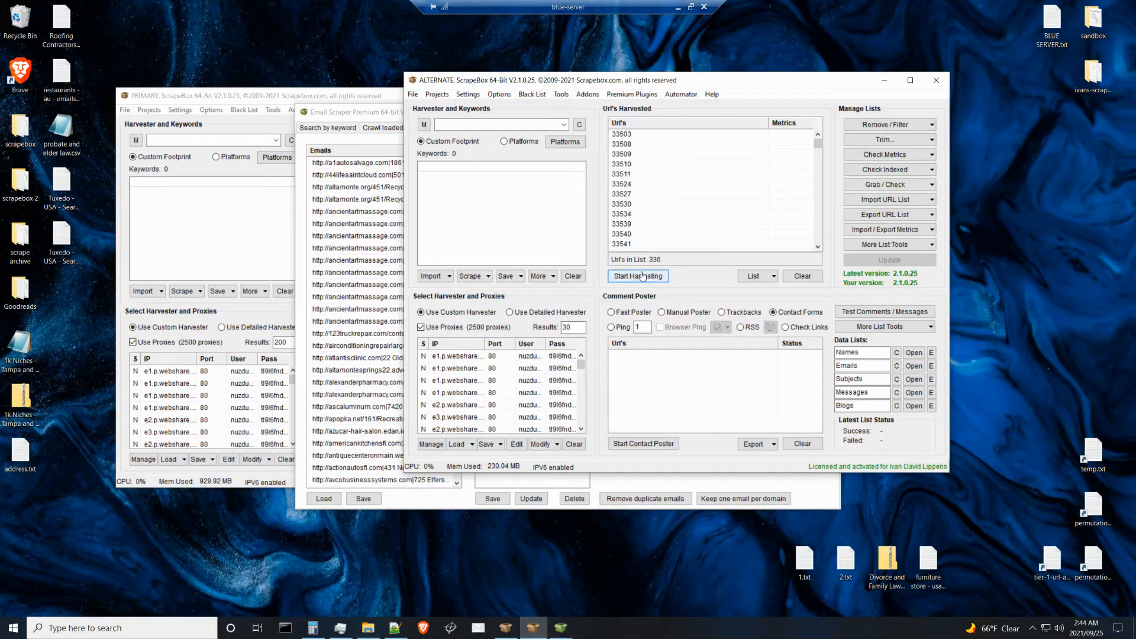
click(691, 7)
click(1095, 46)
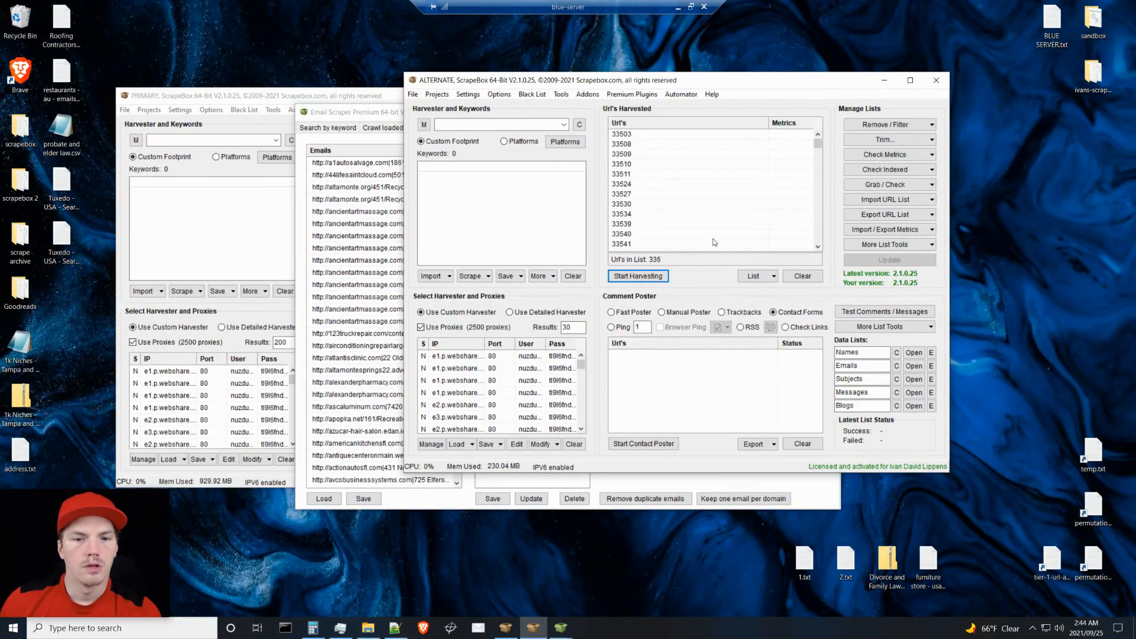
Step: Copy the zip codes into the Email Scraper's filter for keeping emails containing them, delete the trailing blank line, and apply the filter
right_click(649, 195)
click(681, 237)
click(379, 237)
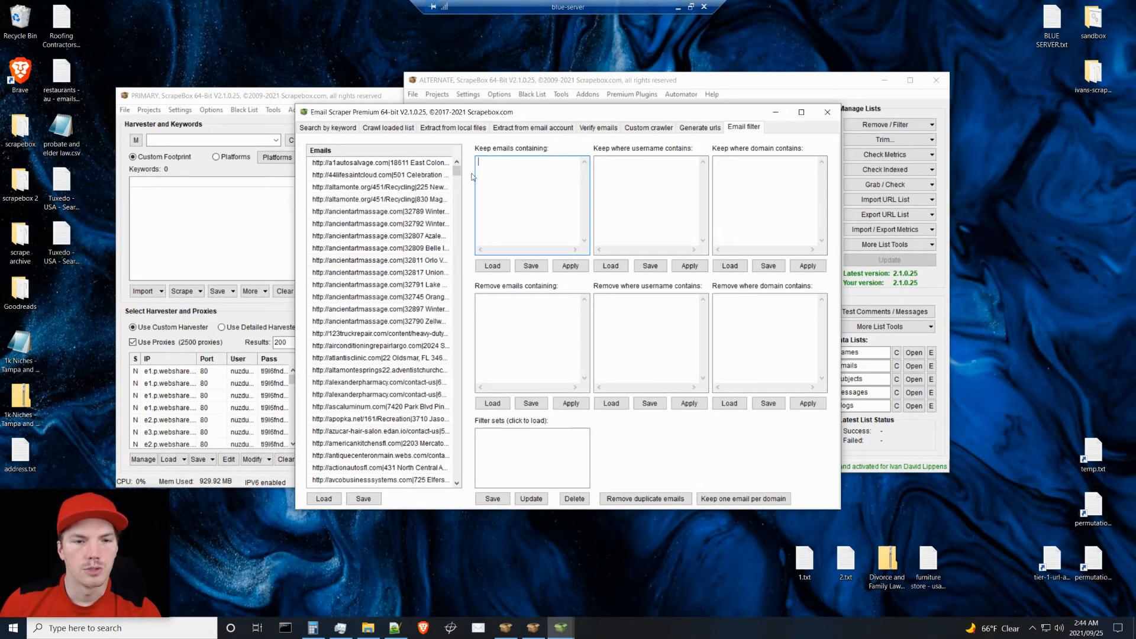
key(ctrl+v)
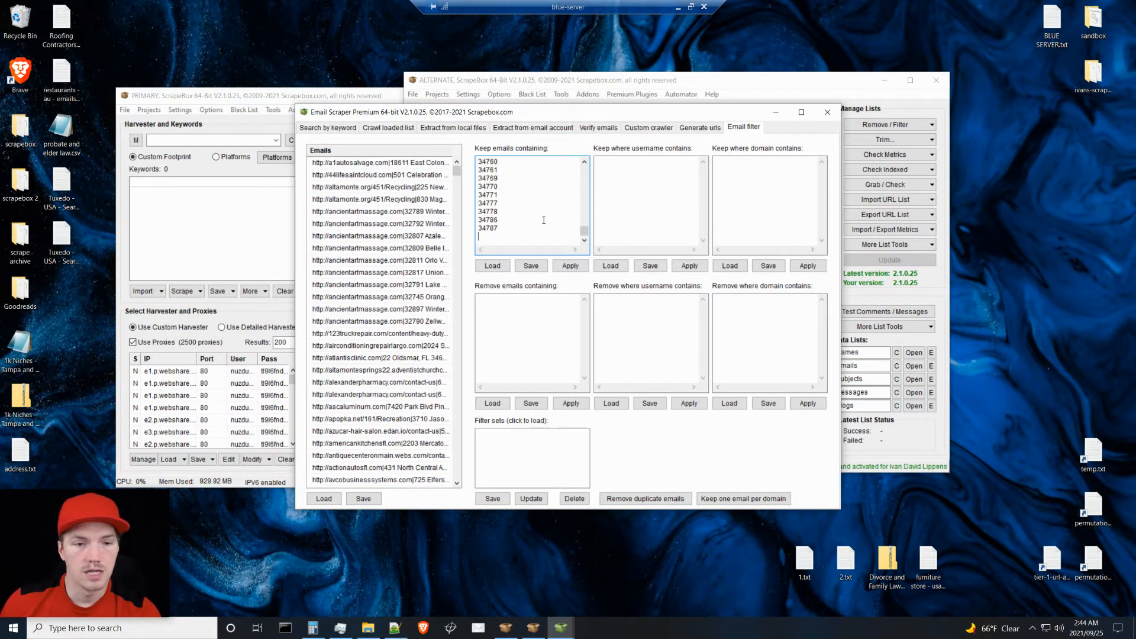
key(BackSpace)
click(570, 266)
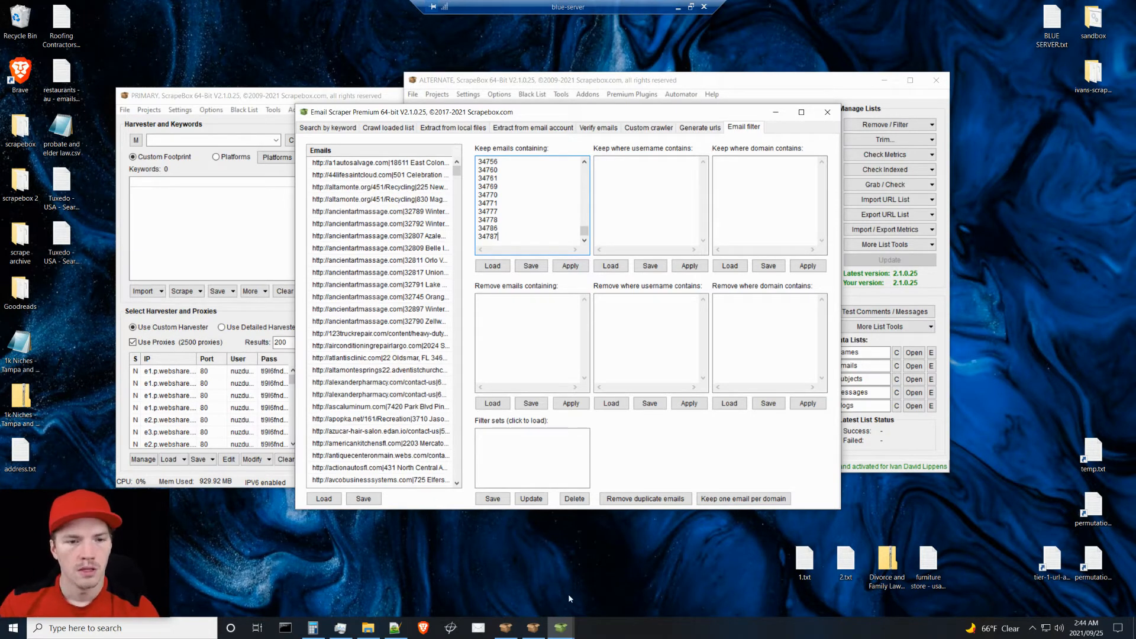
Step: Open address.txt from the desktop, check how many lines the unfiltered list has, and close it
click(554, 633)
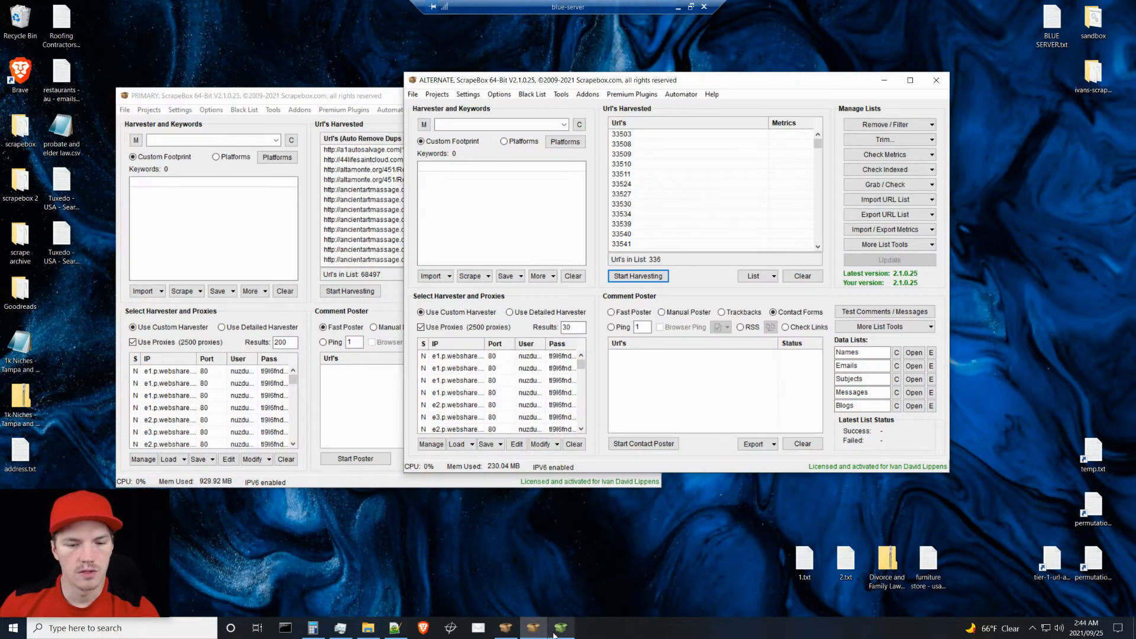
click(559, 629)
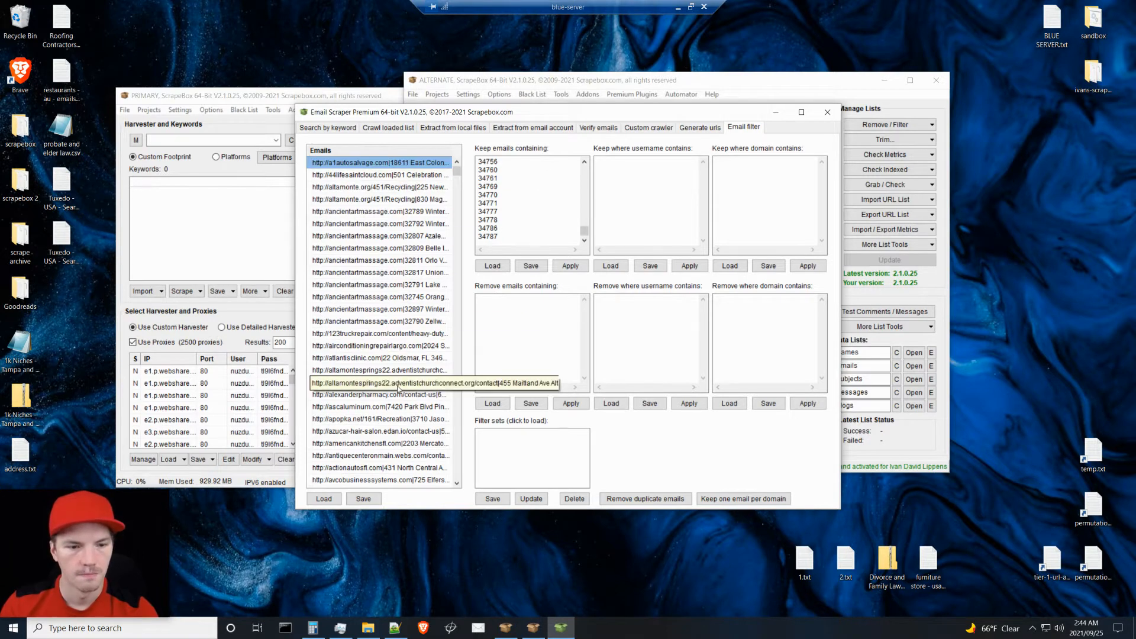
click(24, 452)
double_click(26, 453)
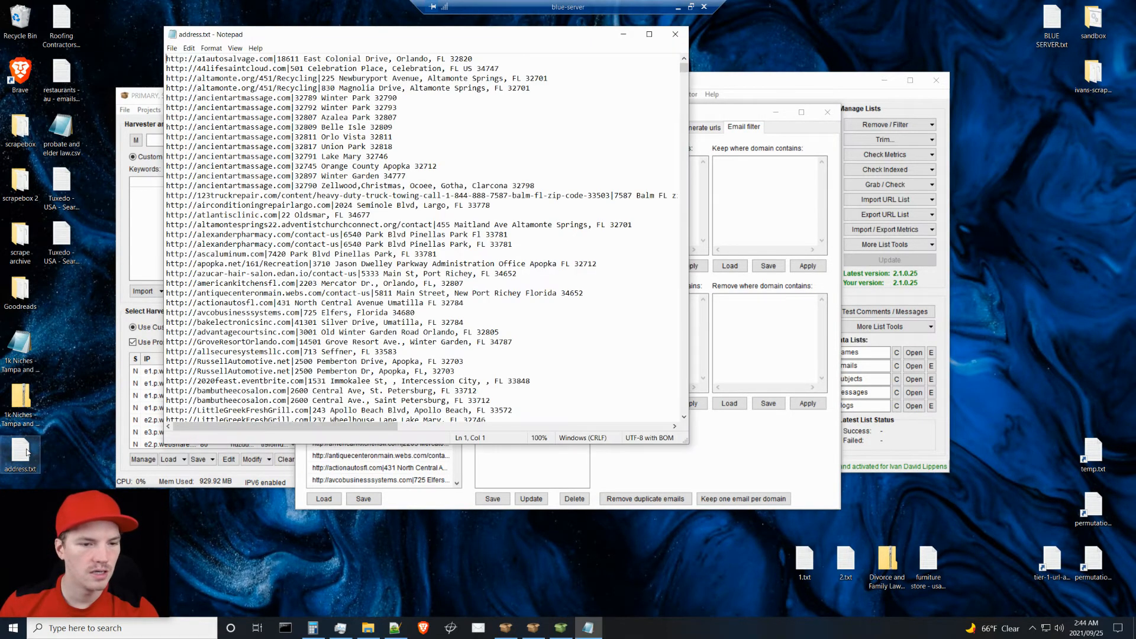
key(ctrl+a)
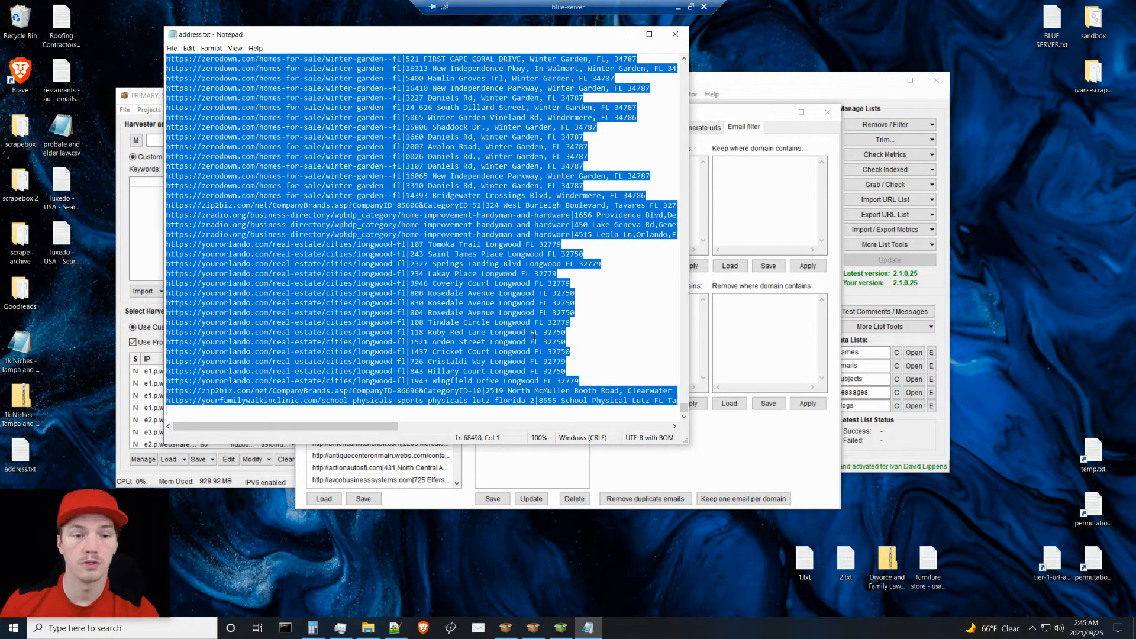
click(673, 36)
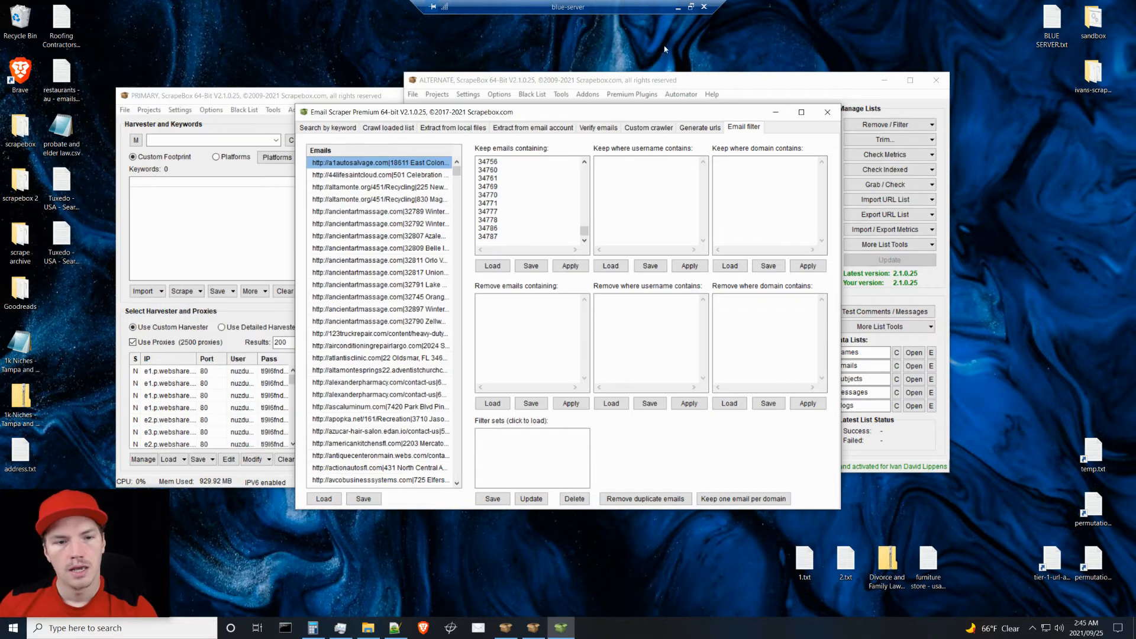
Step: Start saving the filtered list to the desktop with the name "1k Niches - Tampa and Orlando Florida USA - Big Search Engine Results - URL and Email"
click(363, 499)
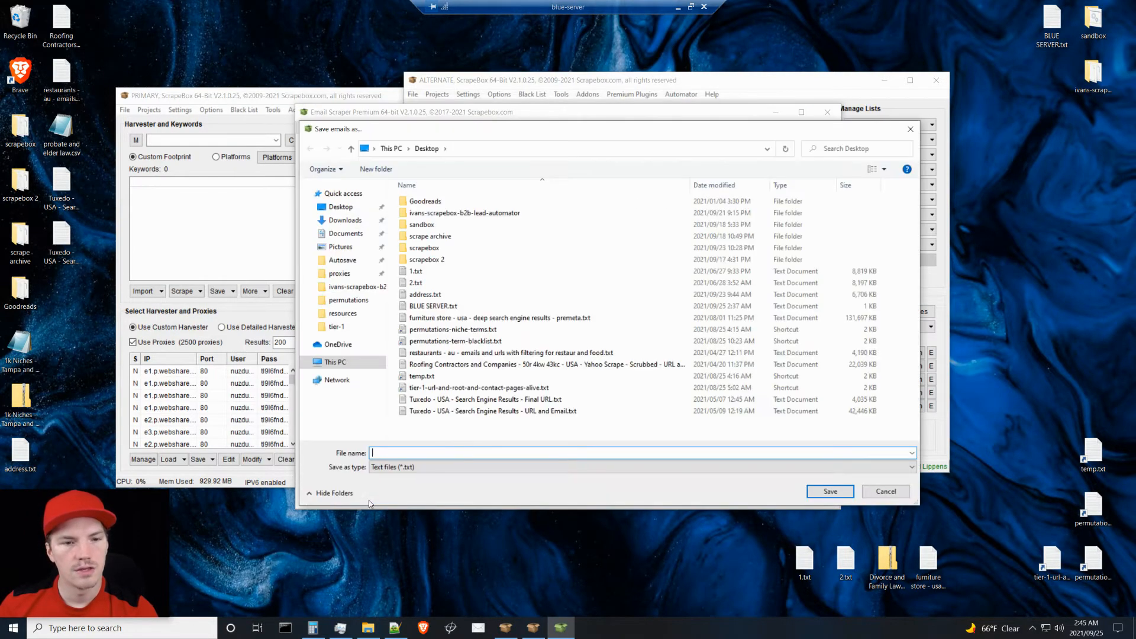
click(424, 296)
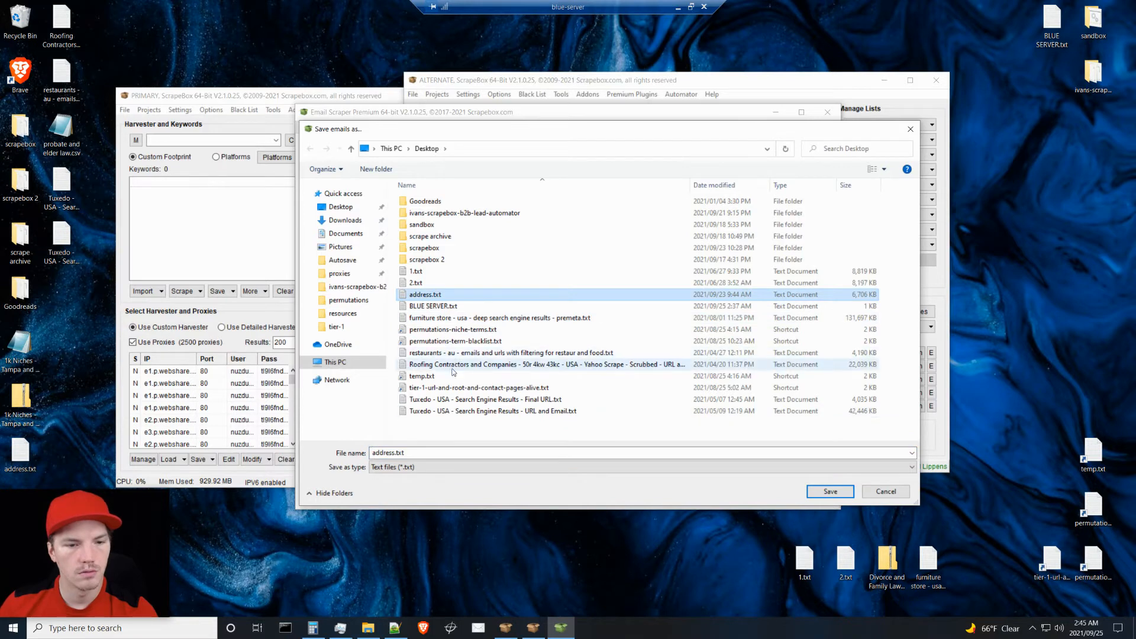
click(20, 368)
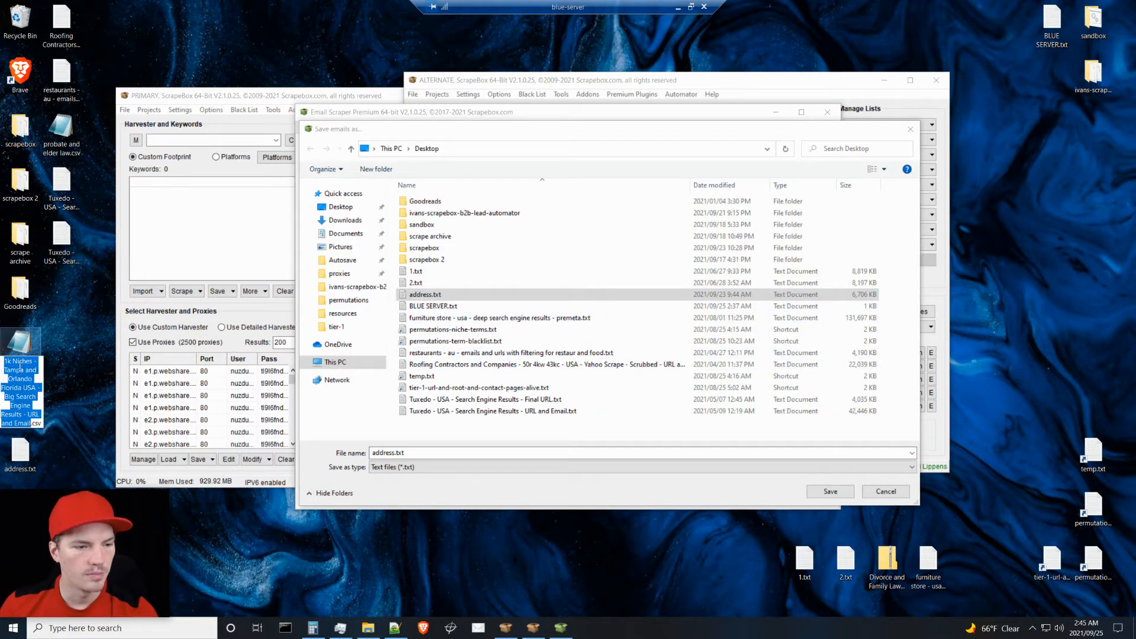
click(421, 453)
double_click(422, 452)
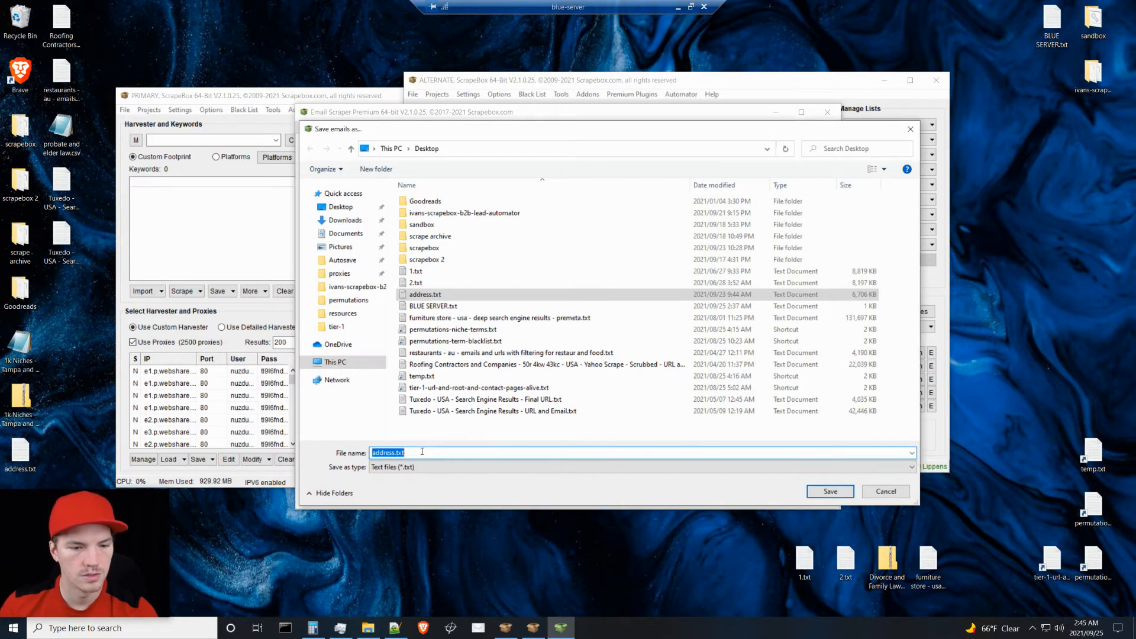
text(1k Niches - Tampa and Orlando Florida USA - Big Search Engine Results - URL and Email)
Step: Change the end of the file name to "URL and Address Filtered for Zip Codes" and save the text file
drag(586, 452, 629, 451)
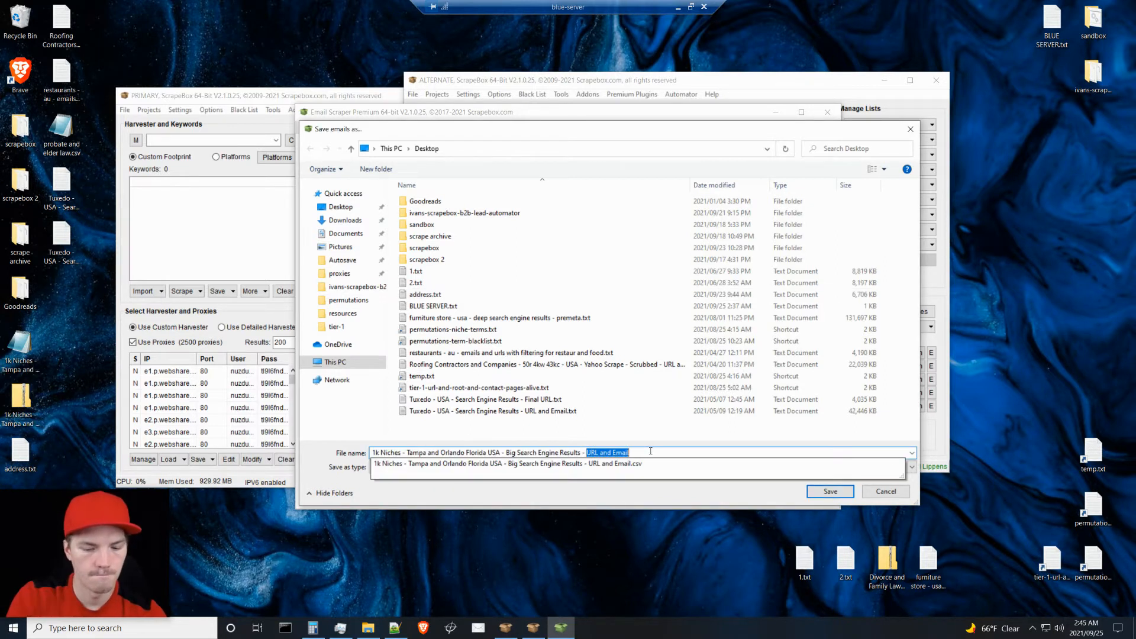
text(Address)
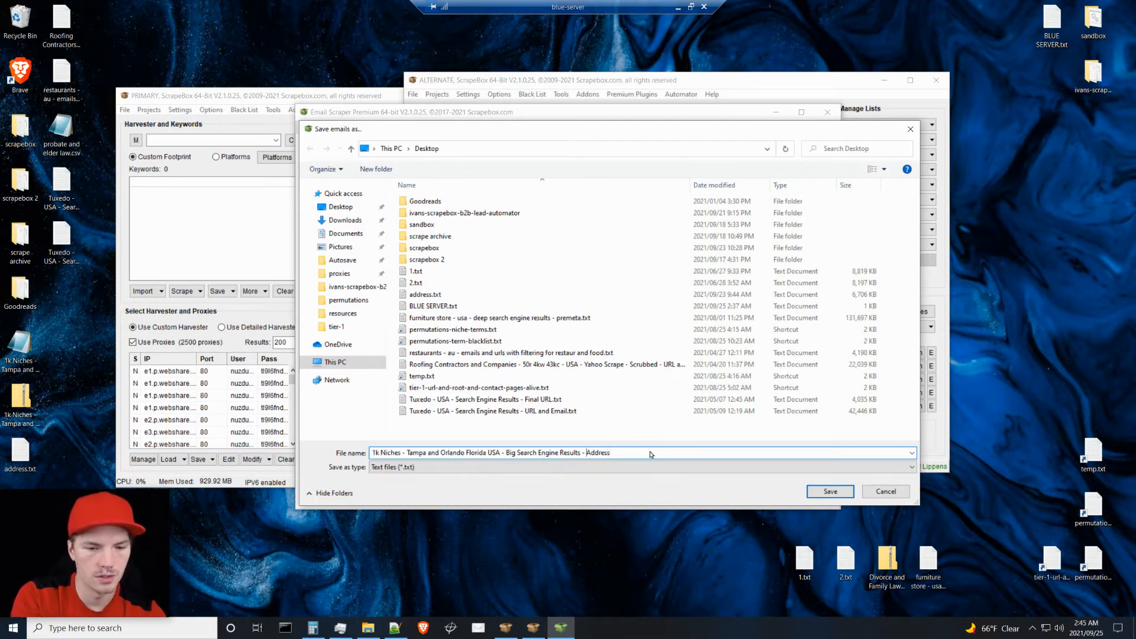
text(URL and)
key(End)
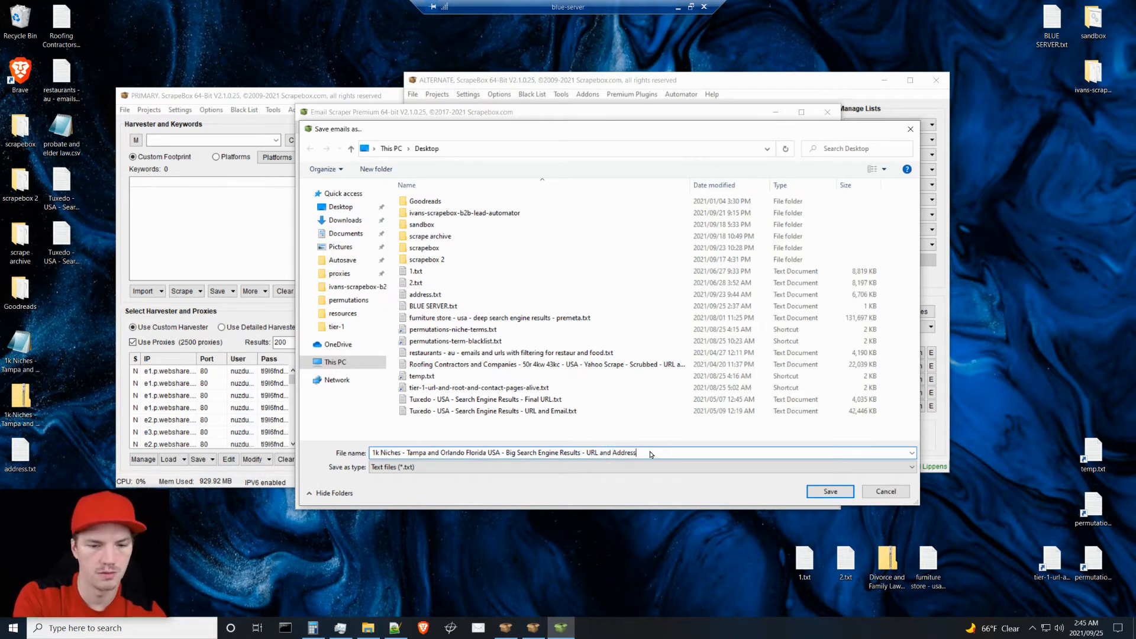
text(Filt)
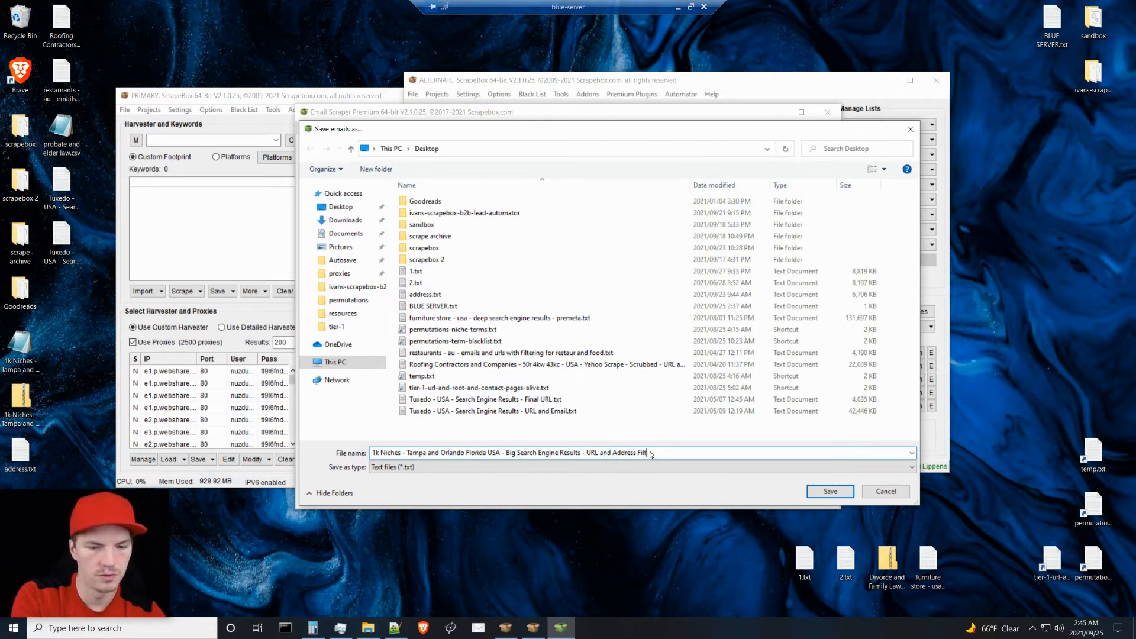
text(ered for Zip Codes)
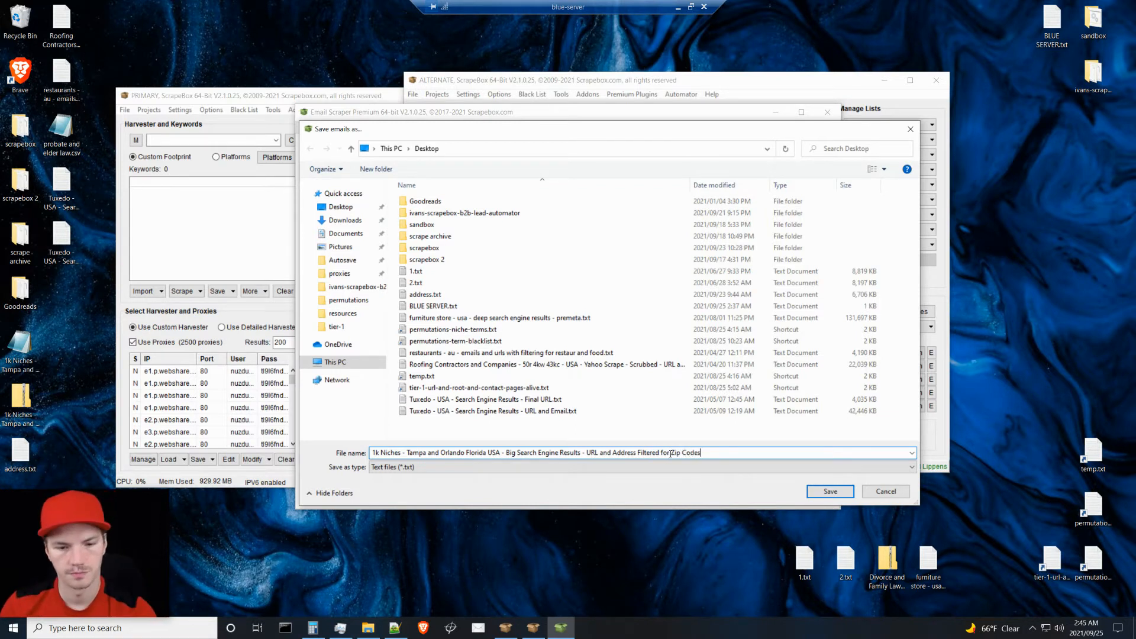
click(830, 492)
key(Return)
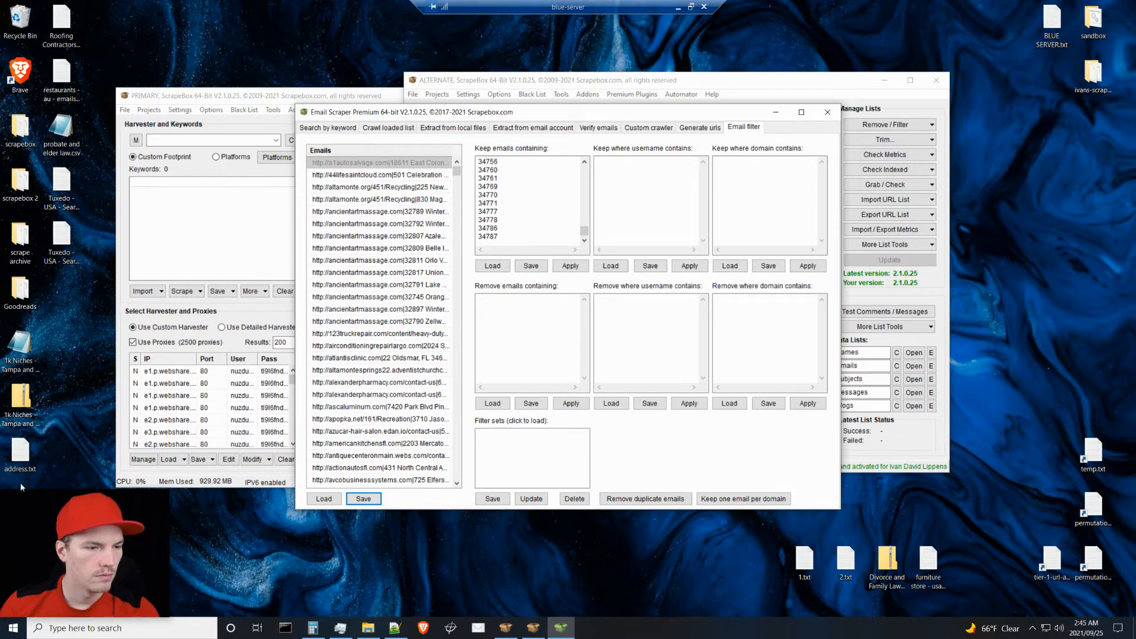
Step: Open the desktop text file "URL and Address Filtered for Zip Codes" to view the filtered addresses
mouse_move(151, 505)
drag(99, 505, 104, 66)
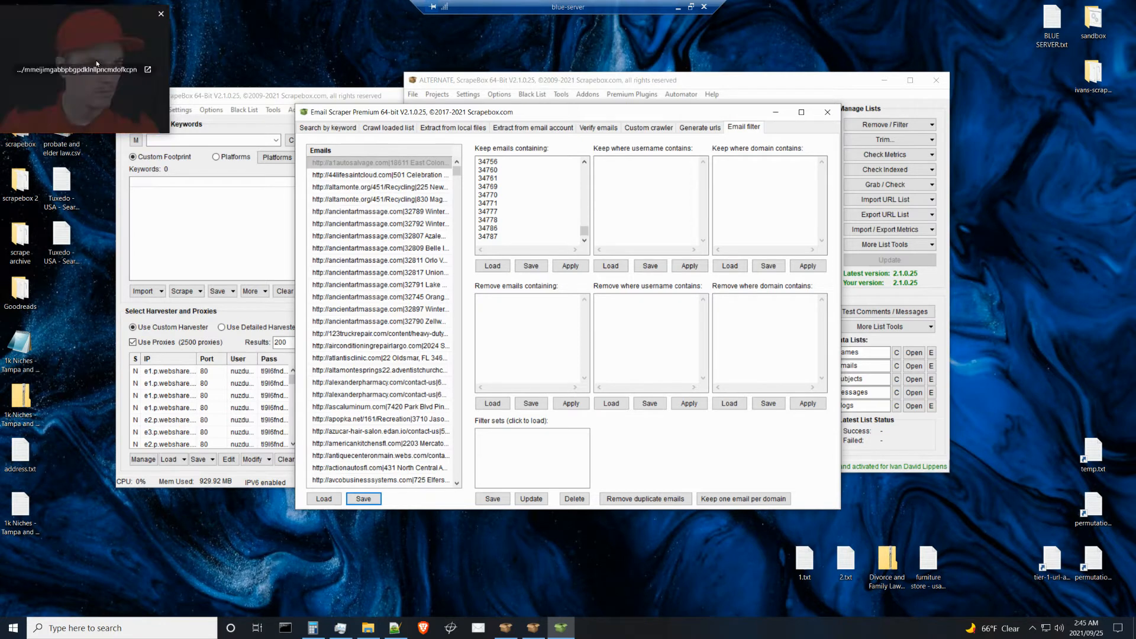
click(20, 509)
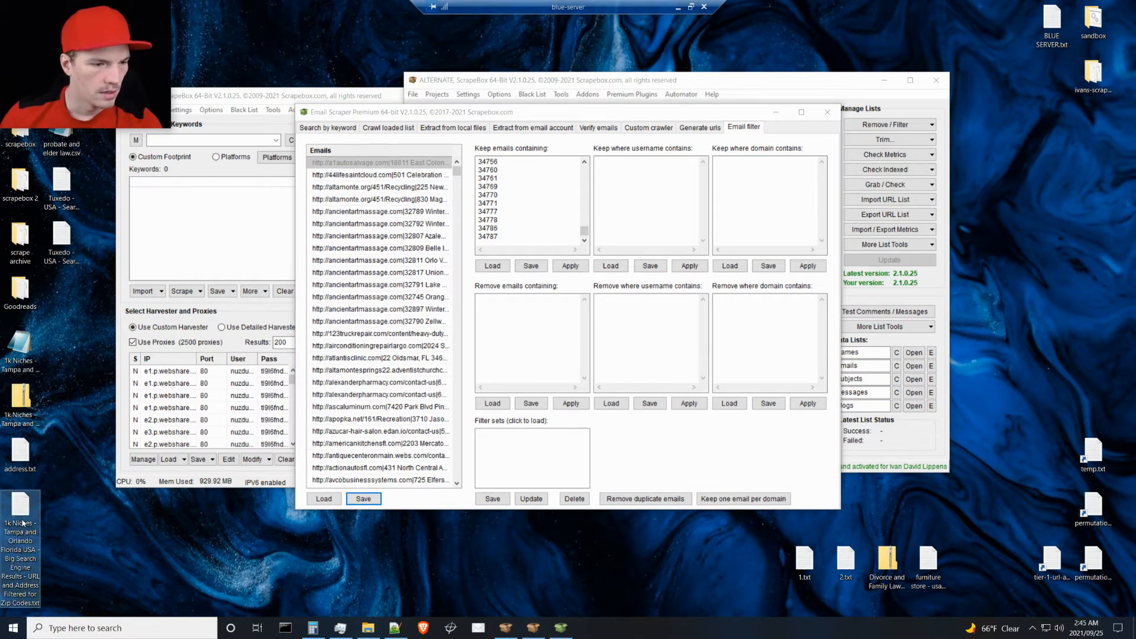
double_click(24, 509)
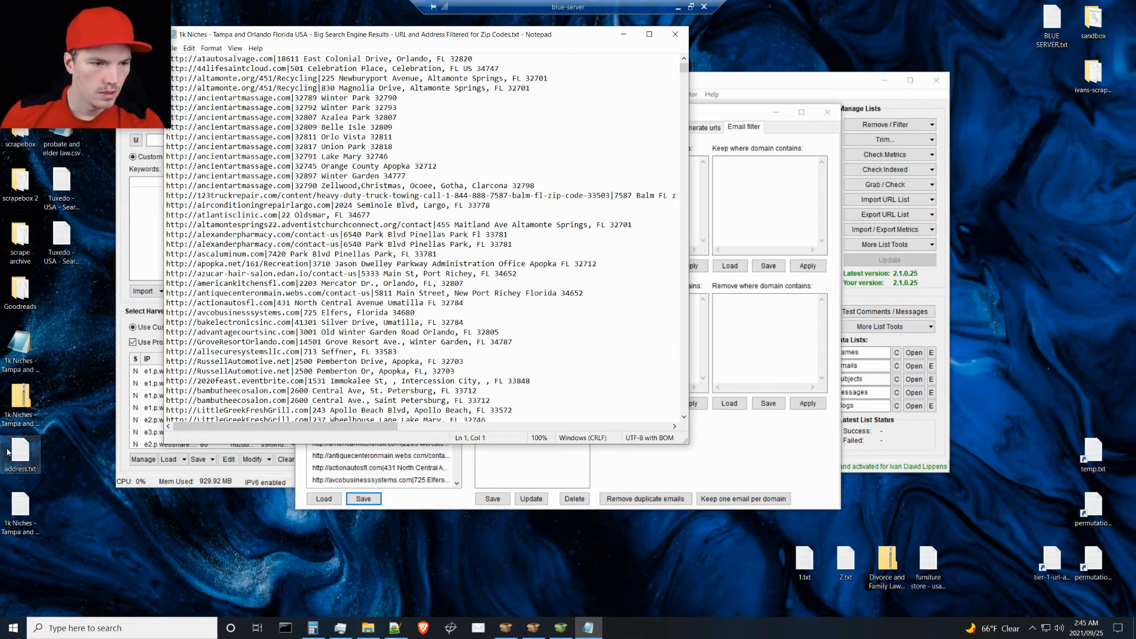
Step: Remove address.txt from the desktop and move the zip-code-filtered text file into its place
click(14, 404)
double_click(14, 405)
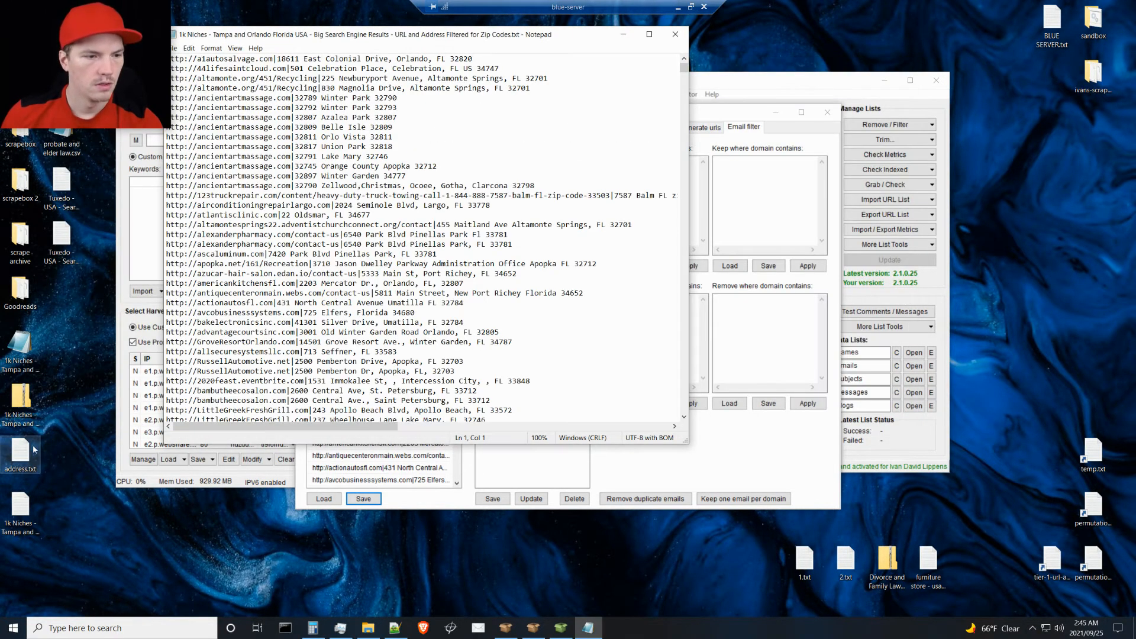
click(20, 508)
click(74, 442)
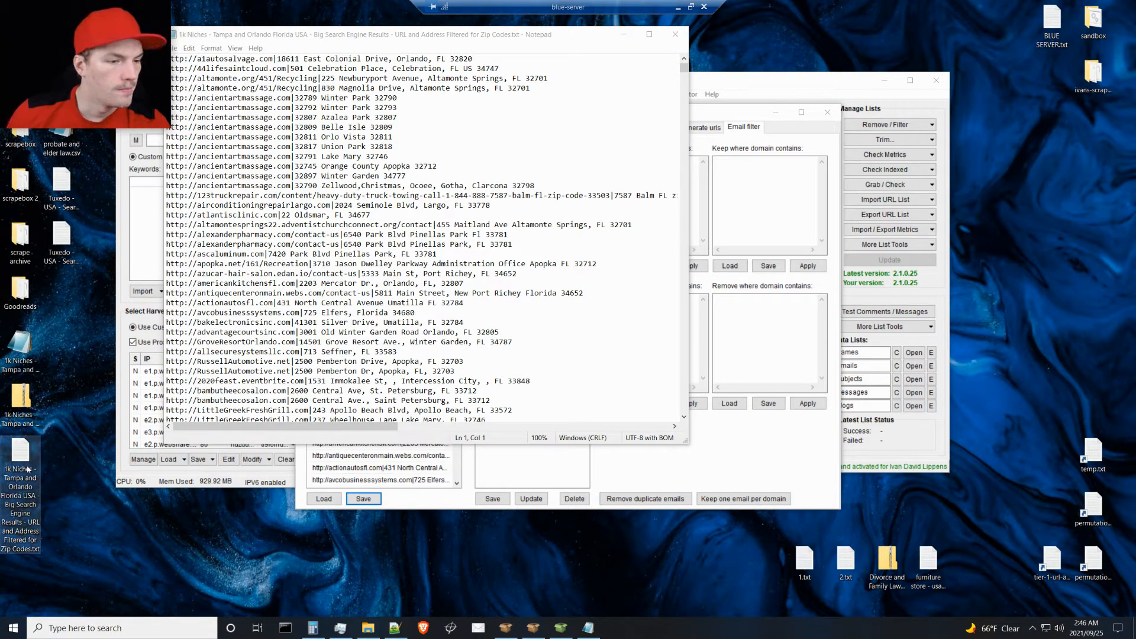
Step: Check how many lines the zip-code-filtered text file contains and close it
click(567, 379)
key(ctrl+a)
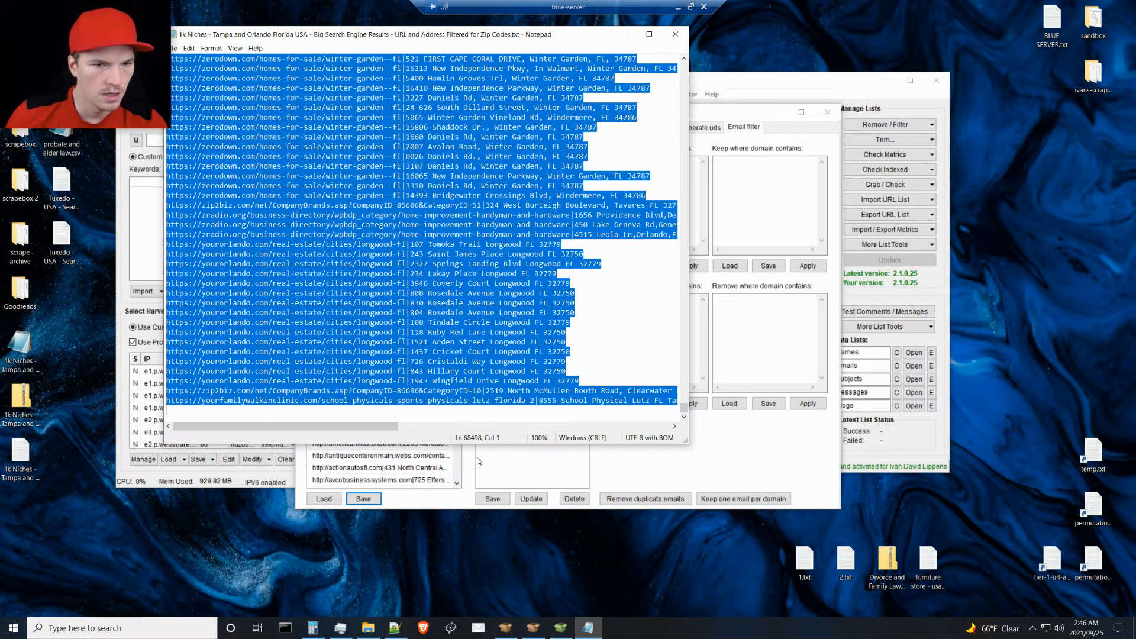
click(675, 37)
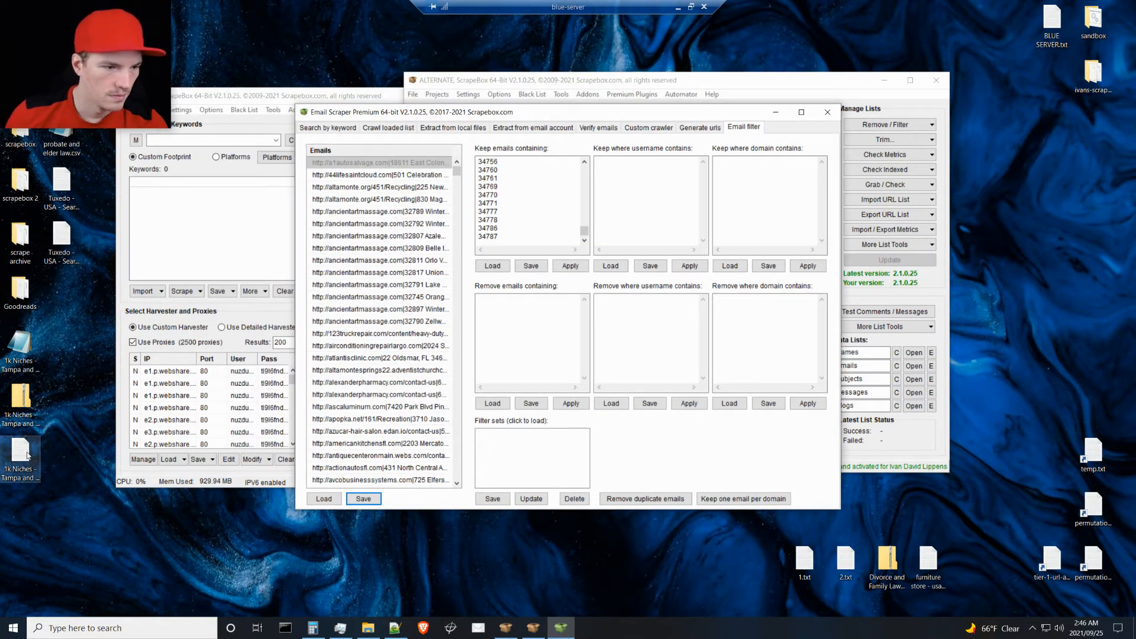
click(17, 461)
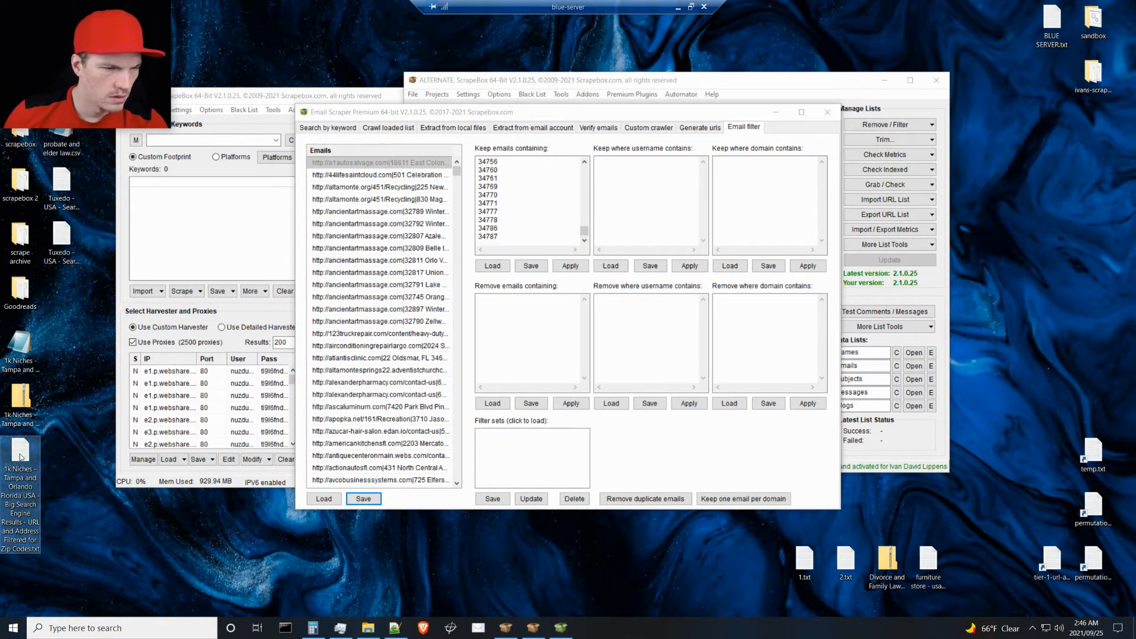
click(71, 459)
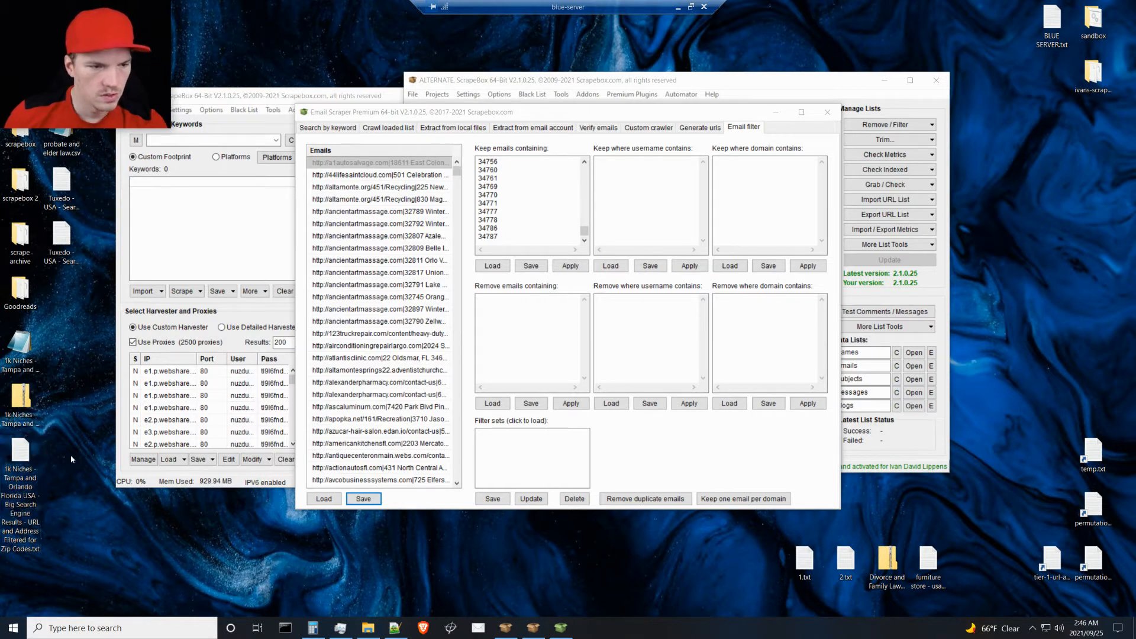
Step: Open the 1k Niches Workflow zip archive and check how many lines url final.txt and urls.txt each contain
double_click(22, 400)
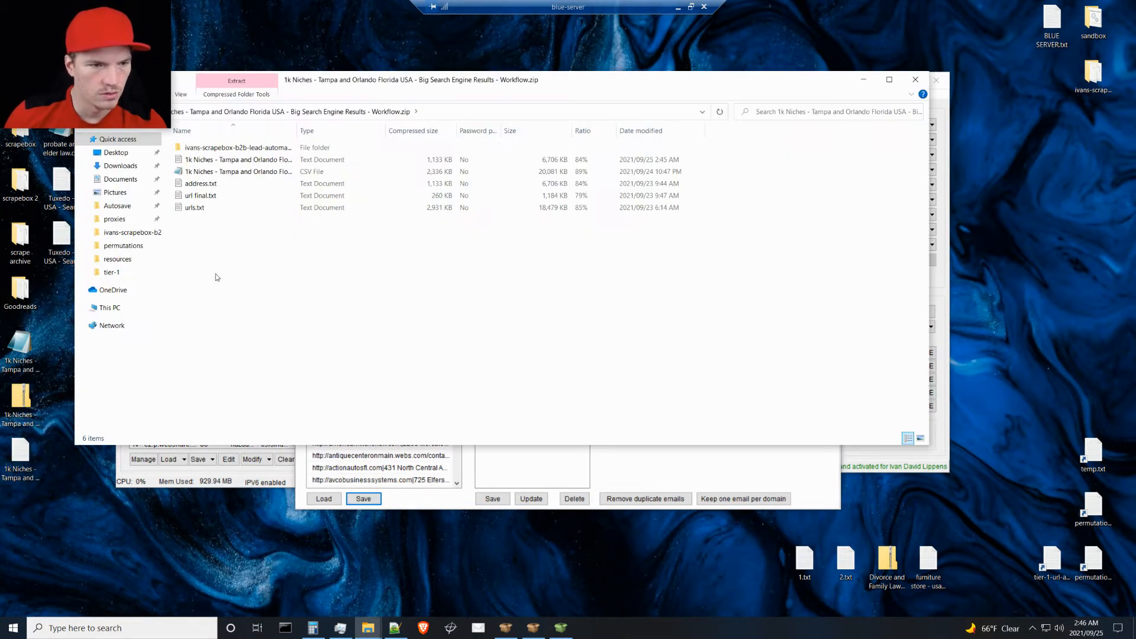
double_click(201, 196)
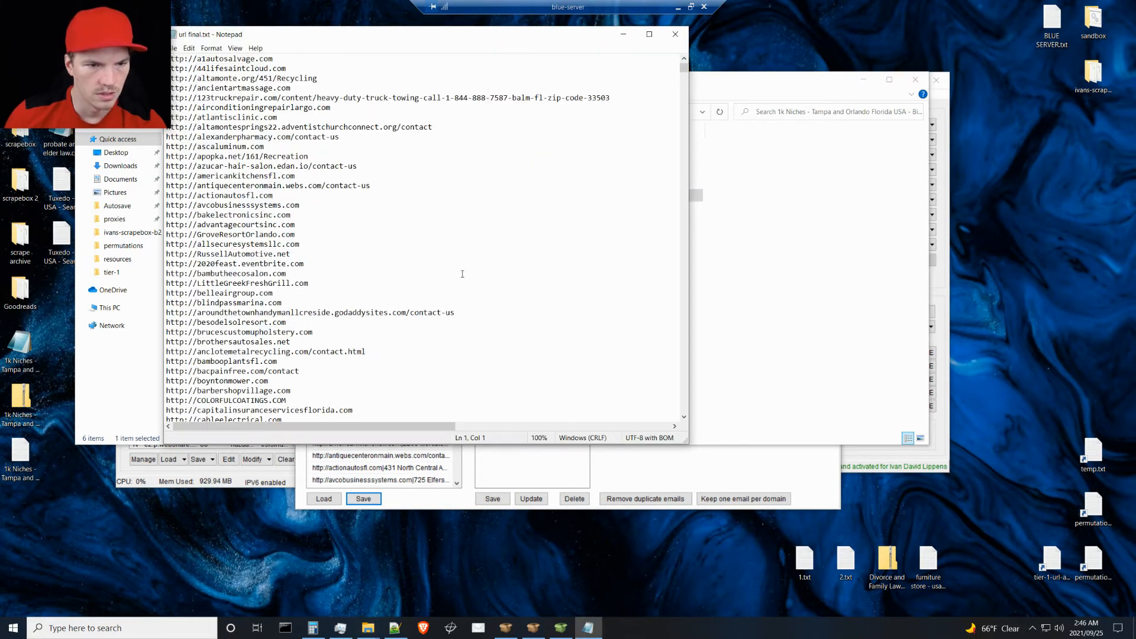
key(ctrl+a)
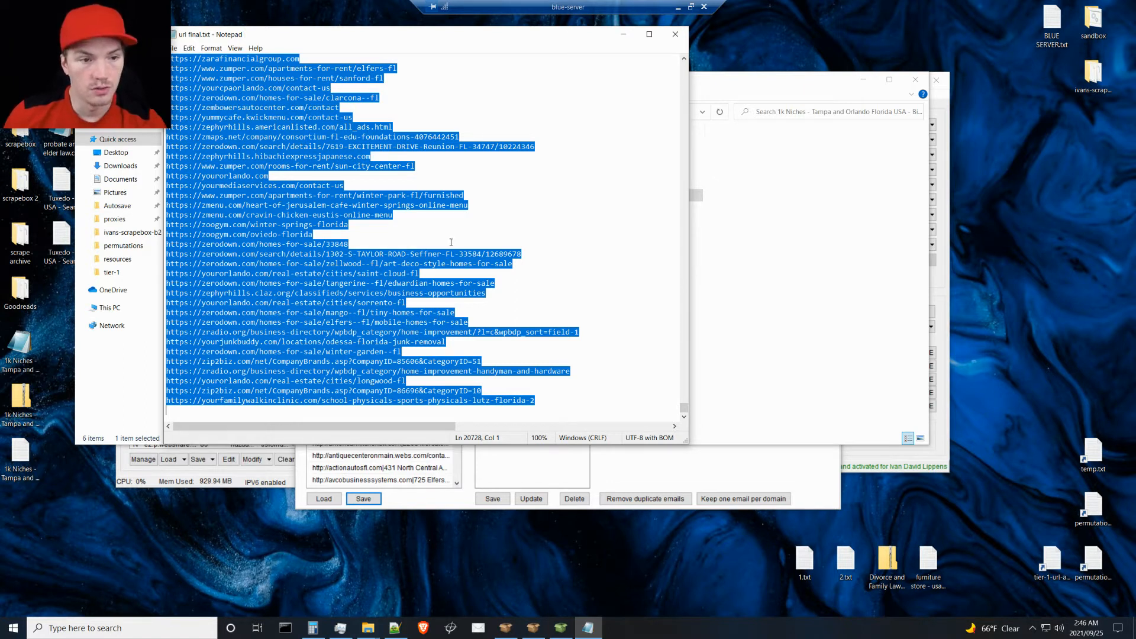
click(675, 34)
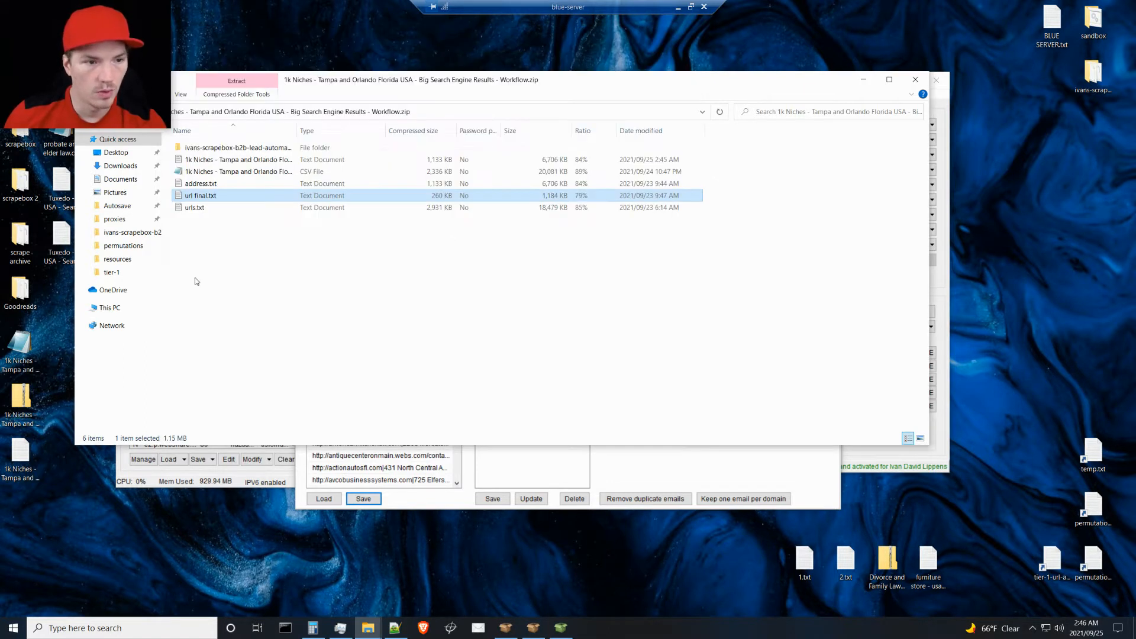
double_click(197, 209)
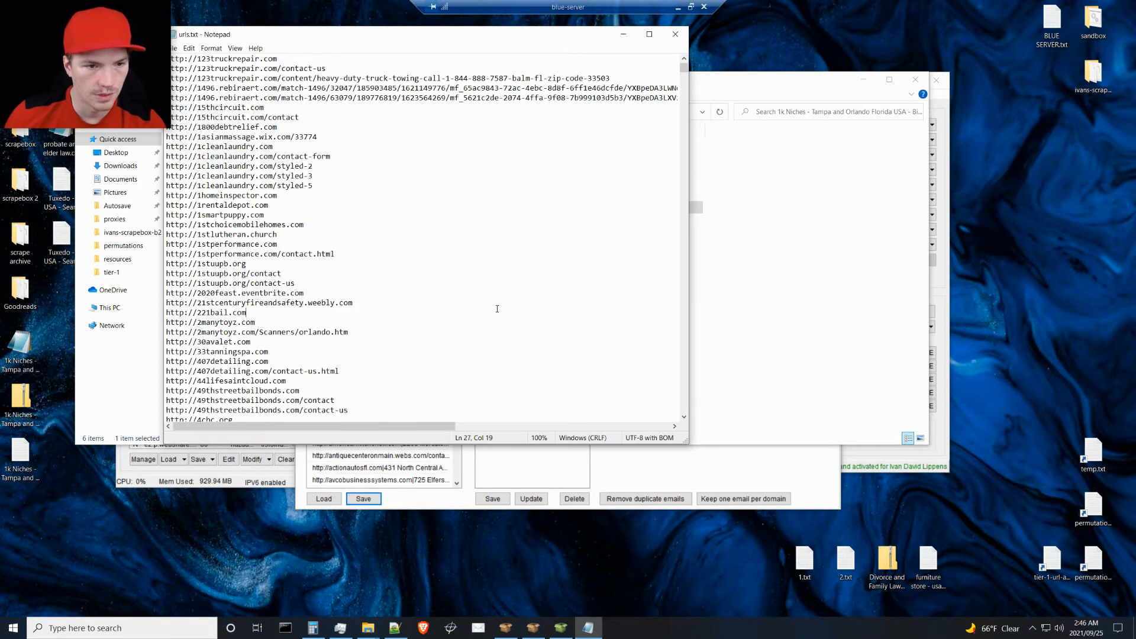
key(ctrl+a)
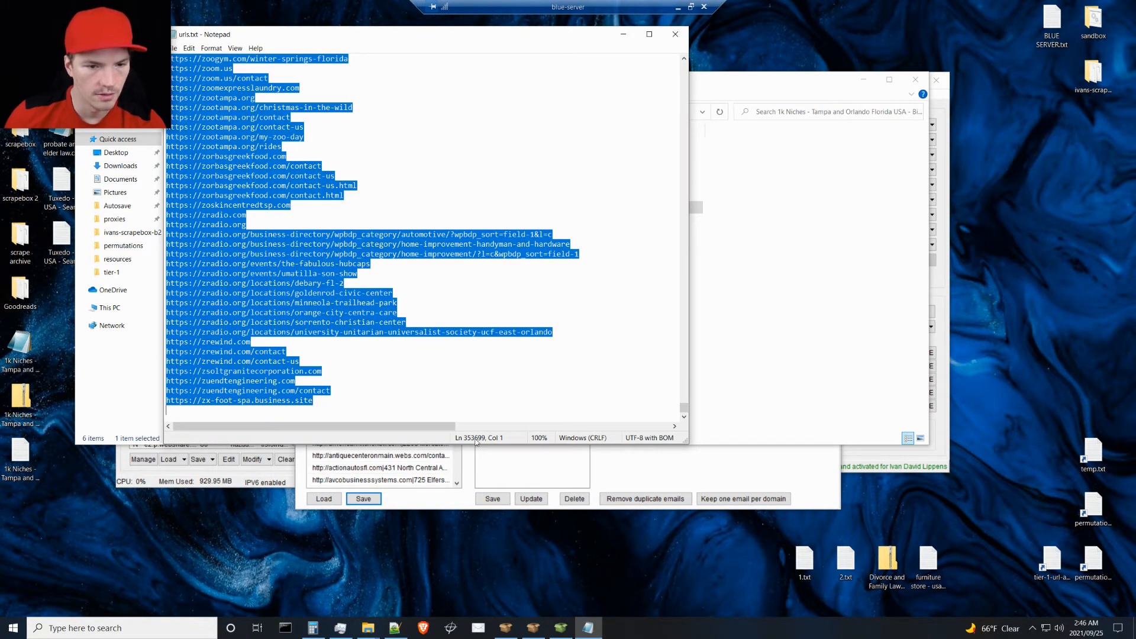
click(674, 35)
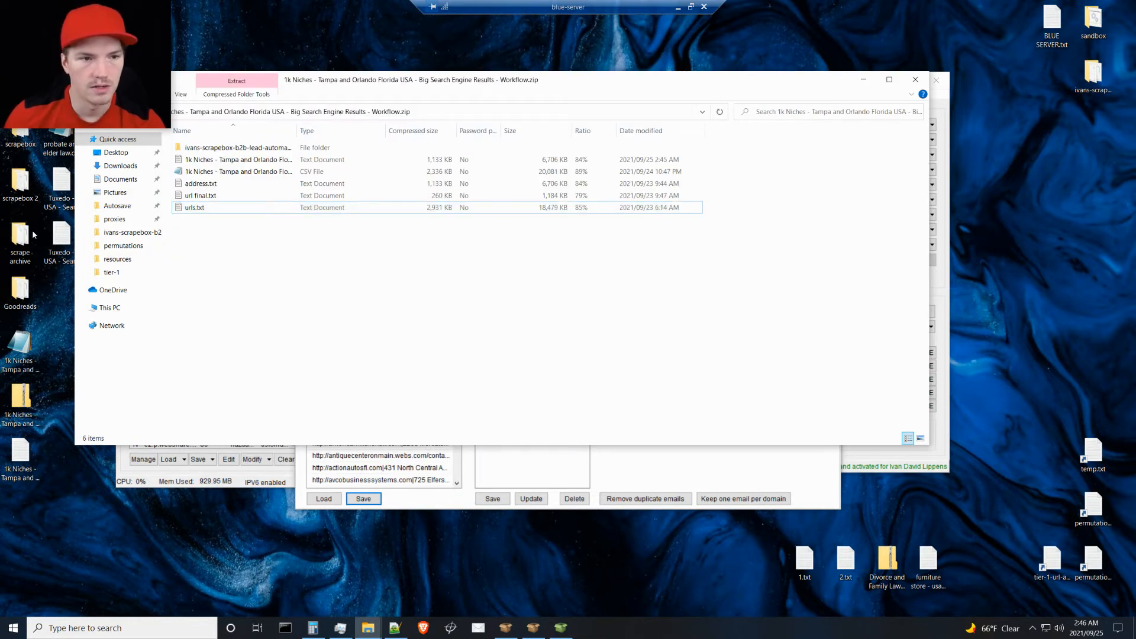
Step: Recheck the number of lines in url final.txt and close the archive window
double_click(199, 196)
key(ctrl+a)
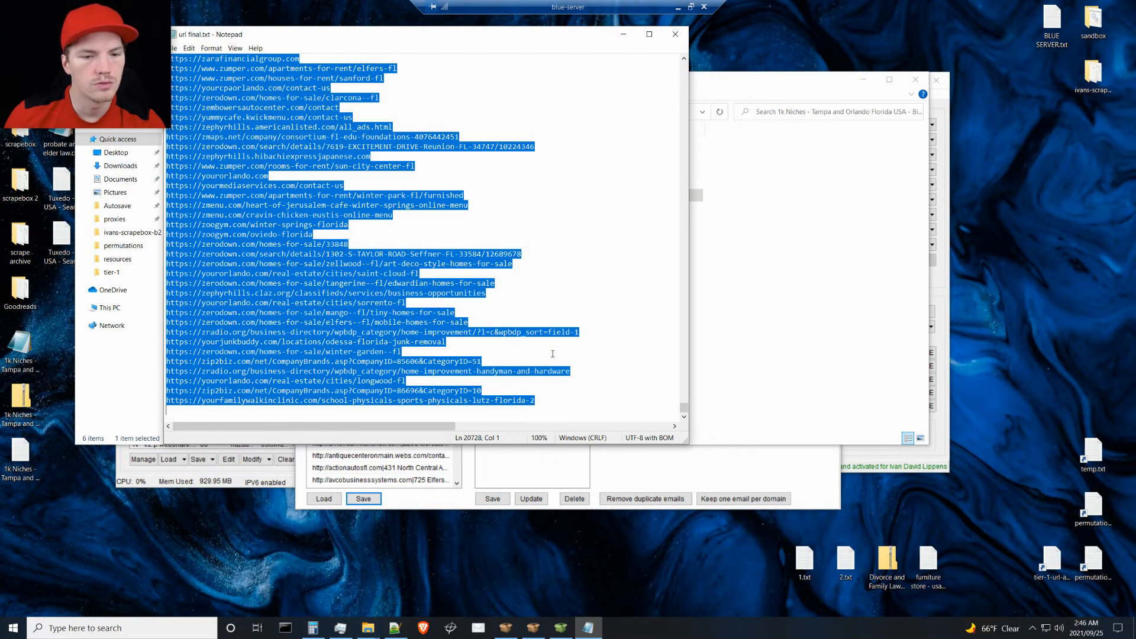
click(675, 33)
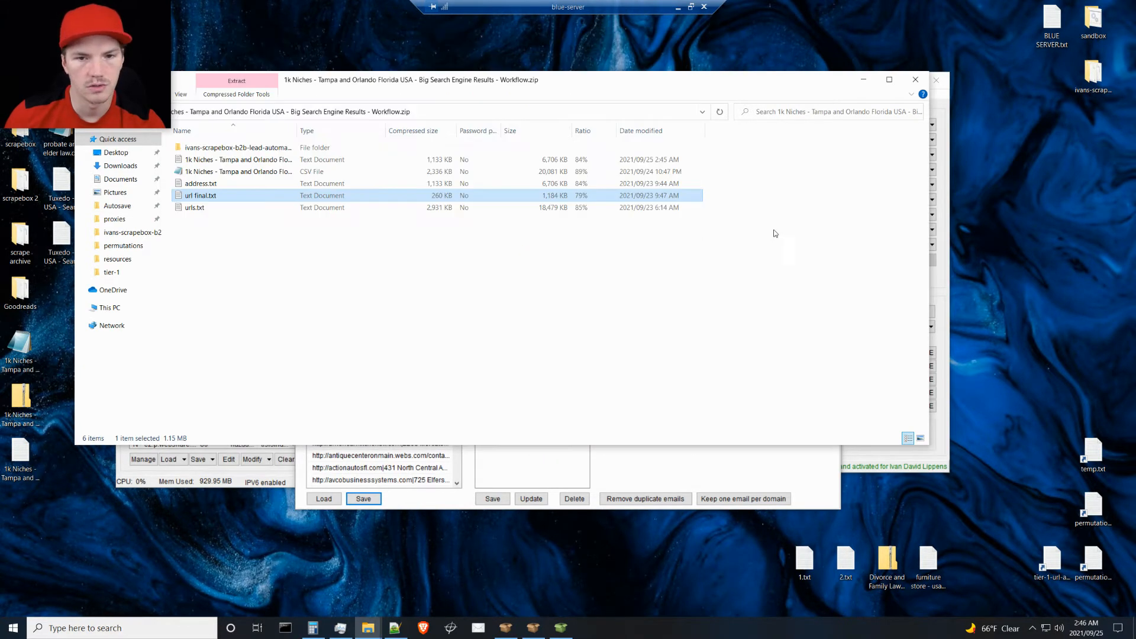
click(915, 79)
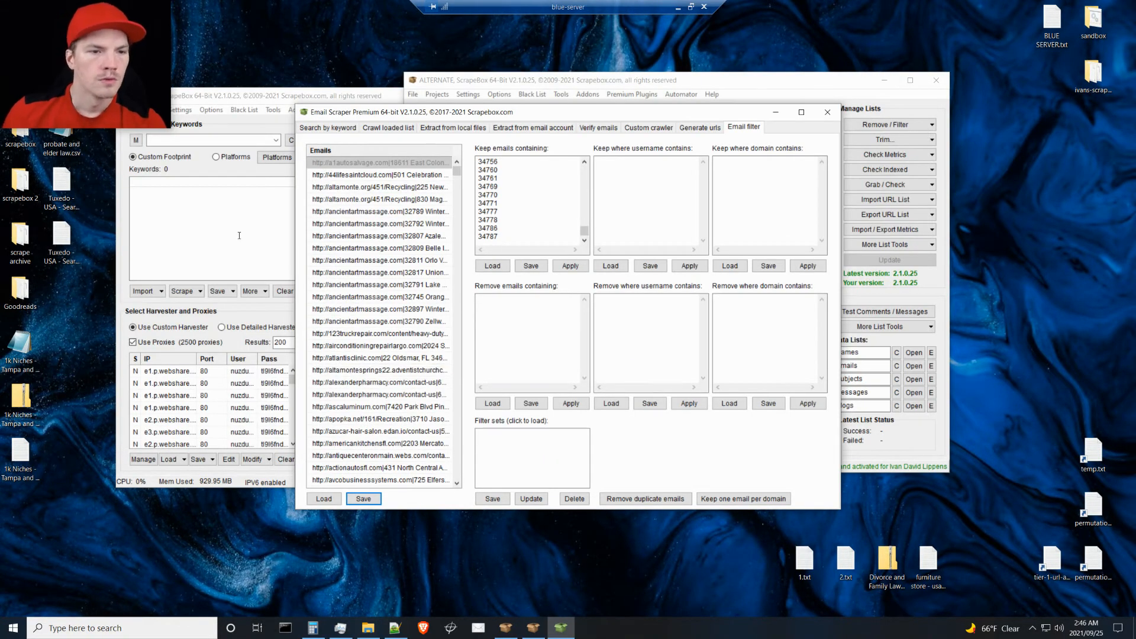
Step: Load the zip-code-filtered file into the primary ScrapeBox's harvested URL list and remove everything after "|" from the entries
click(238, 234)
click(525, 292)
drag(20, 455, 402, 242)
click(577, 143)
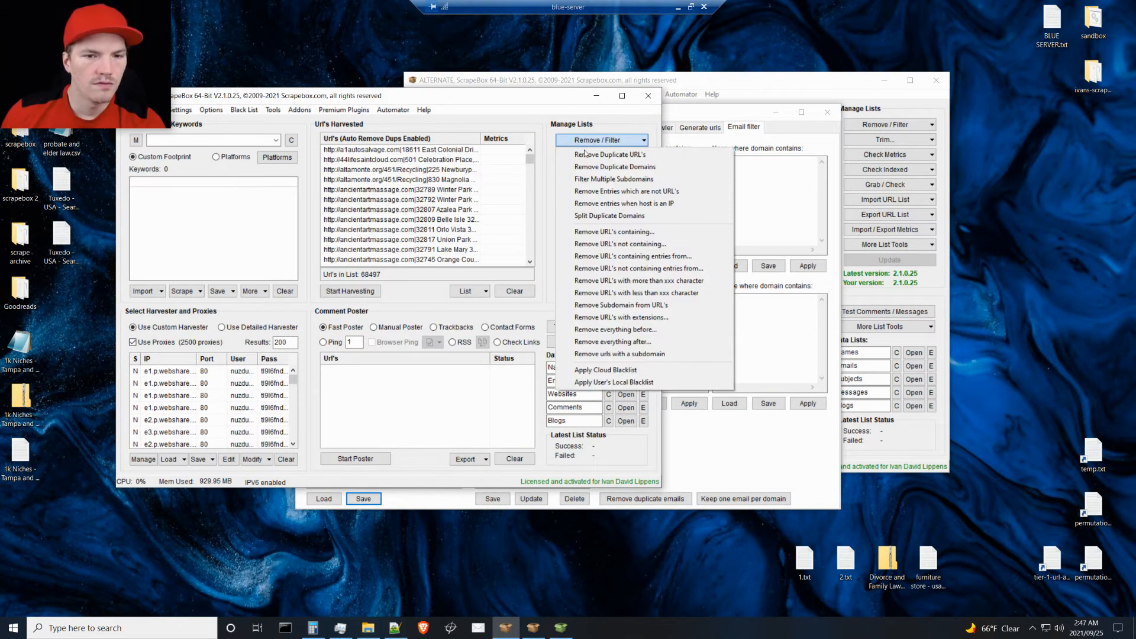
click(612, 341)
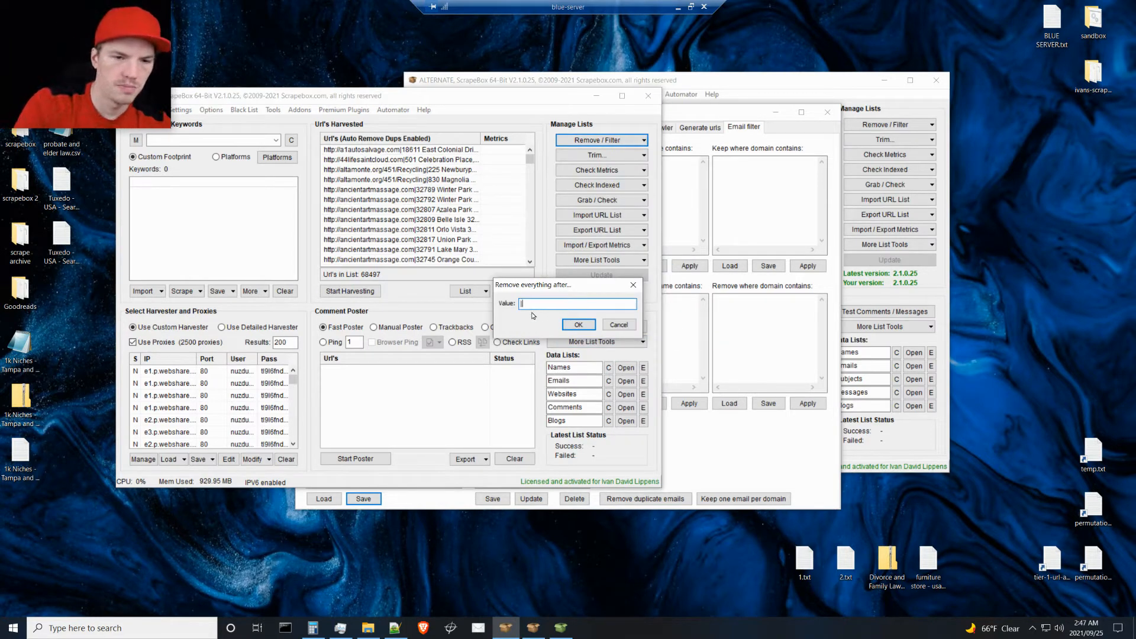
text(|)
click(578, 325)
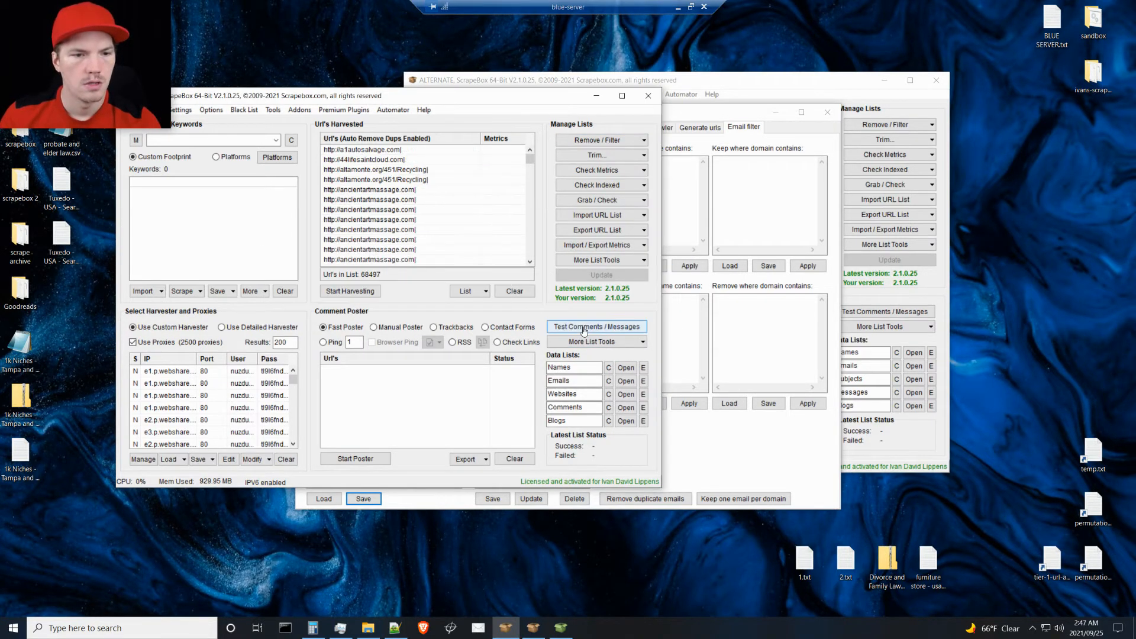
Step: Remove the duplicate URLs from the harvested list and copy all remaining URLs to the clipboard
click(578, 137)
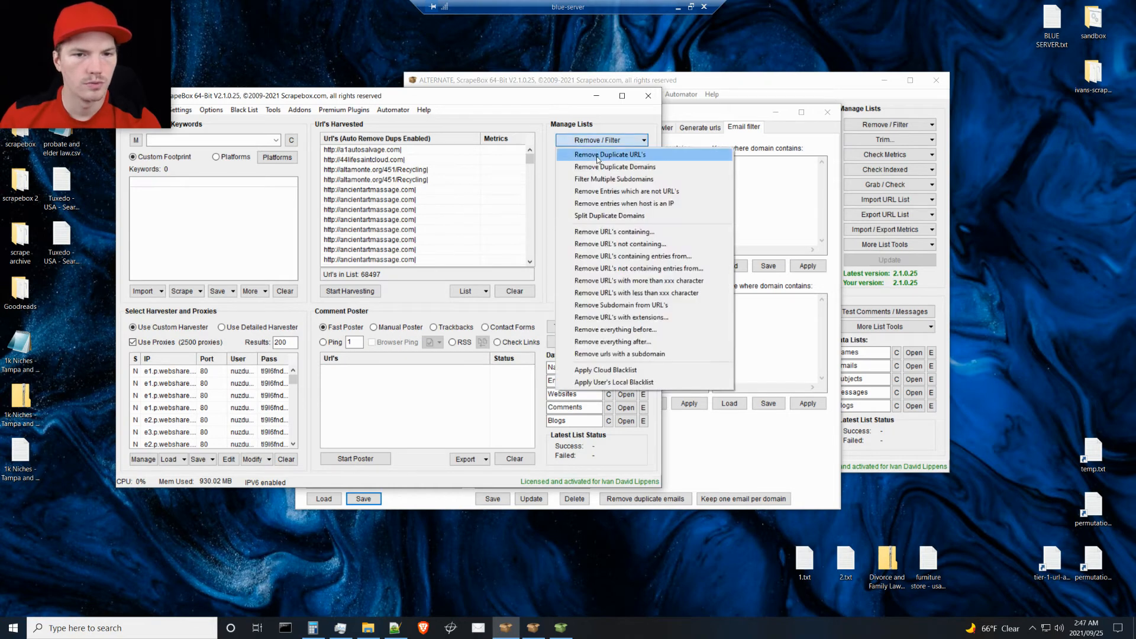
click(598, 157)
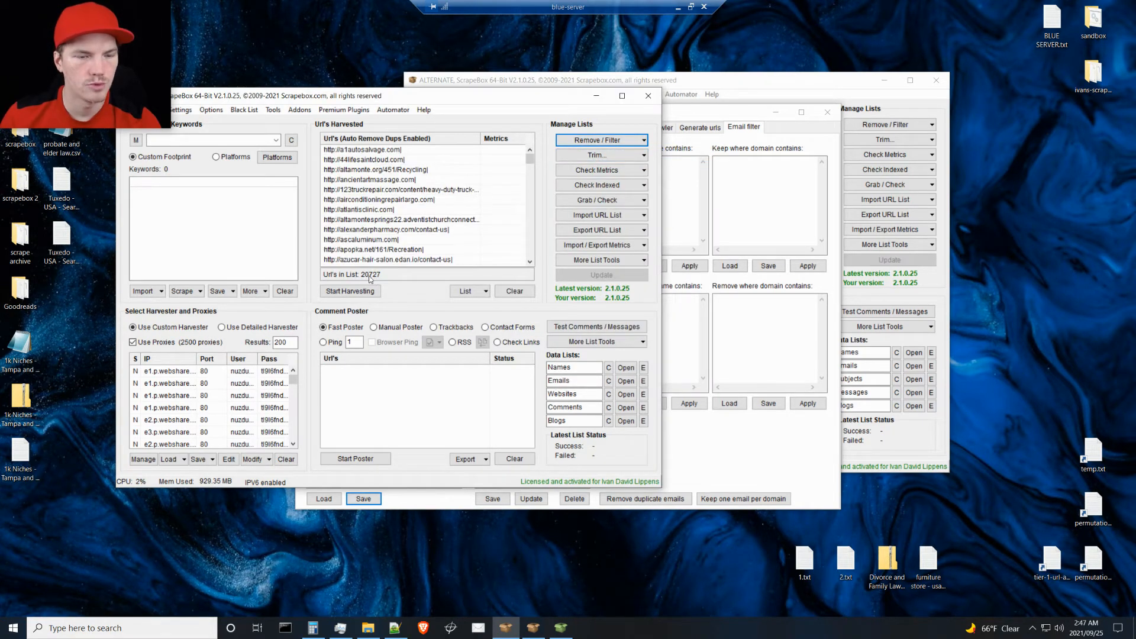
right_click(420, 183)
click(452, 220)
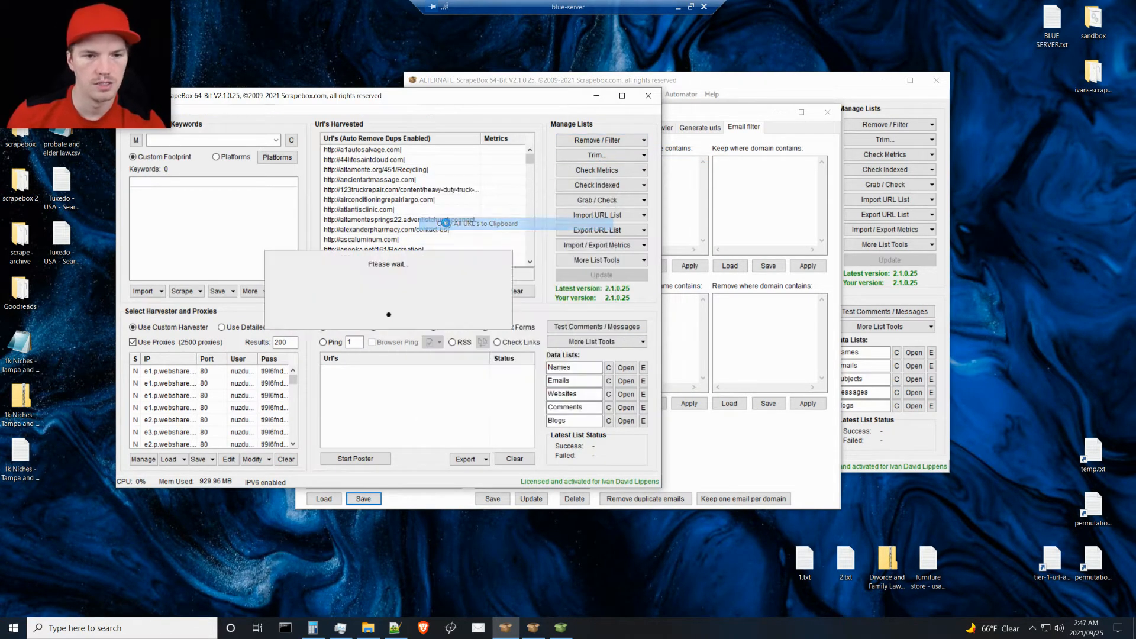
Step: Paste the URLs into BLUE SERVER.txt and replace every "|" with nothing
double_click(1052, 24)
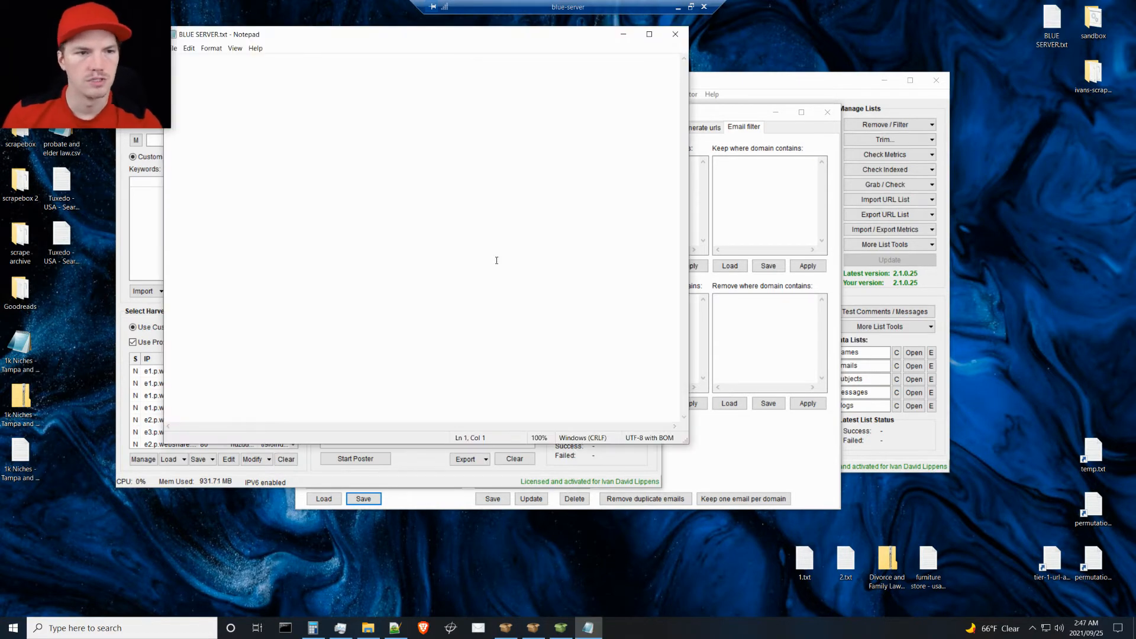
key(ctrl+v)
key(ctrl+h)
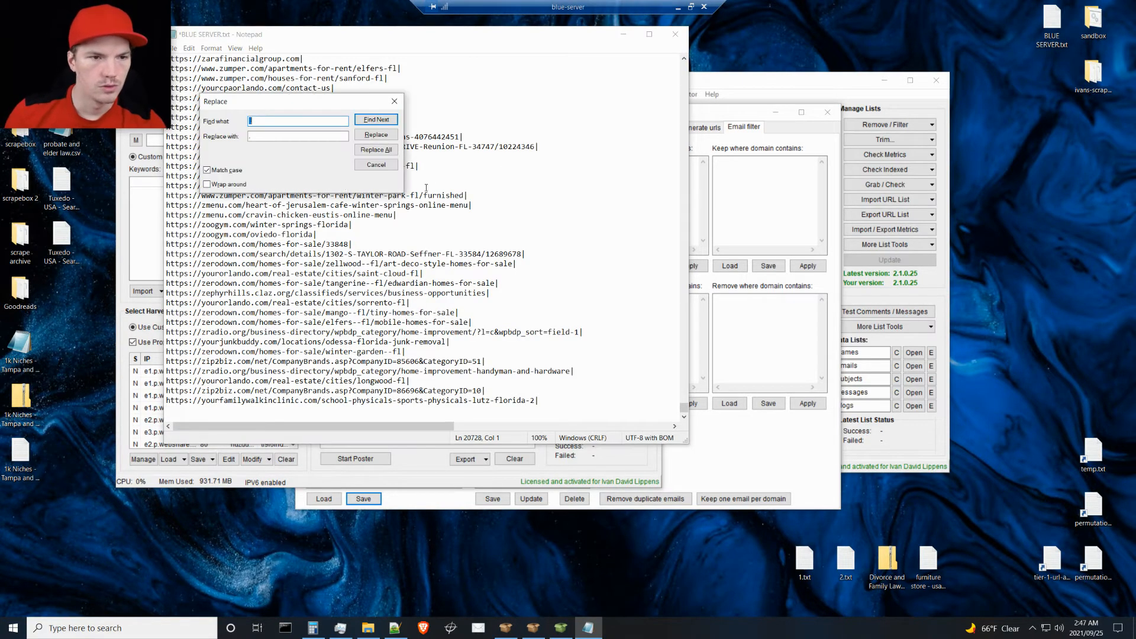
key(Tab)
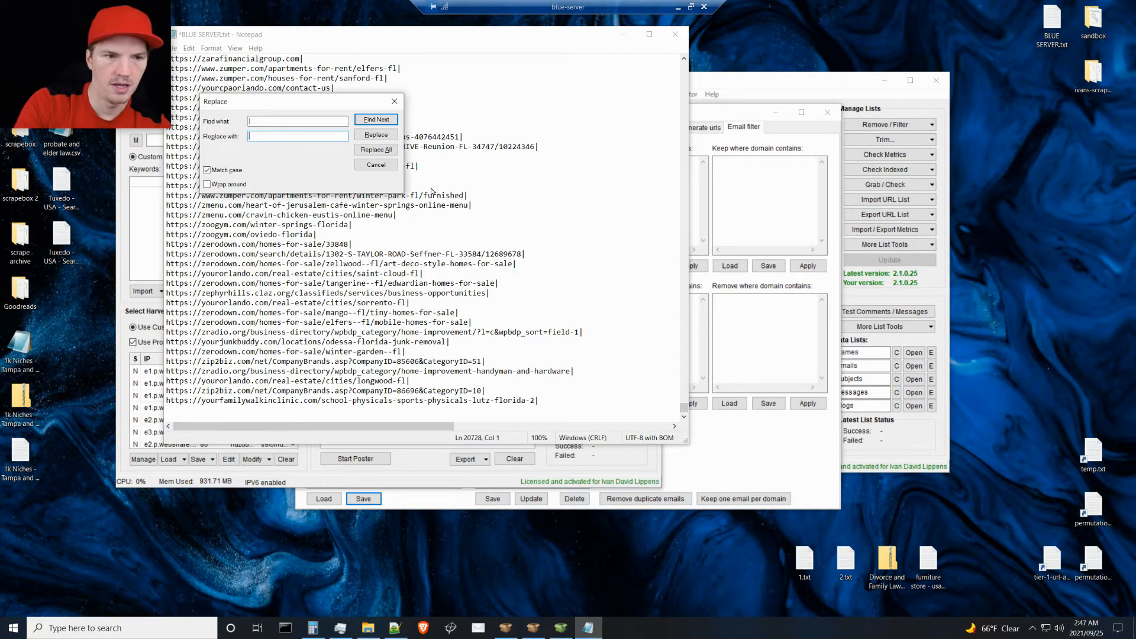
click(376, 149)
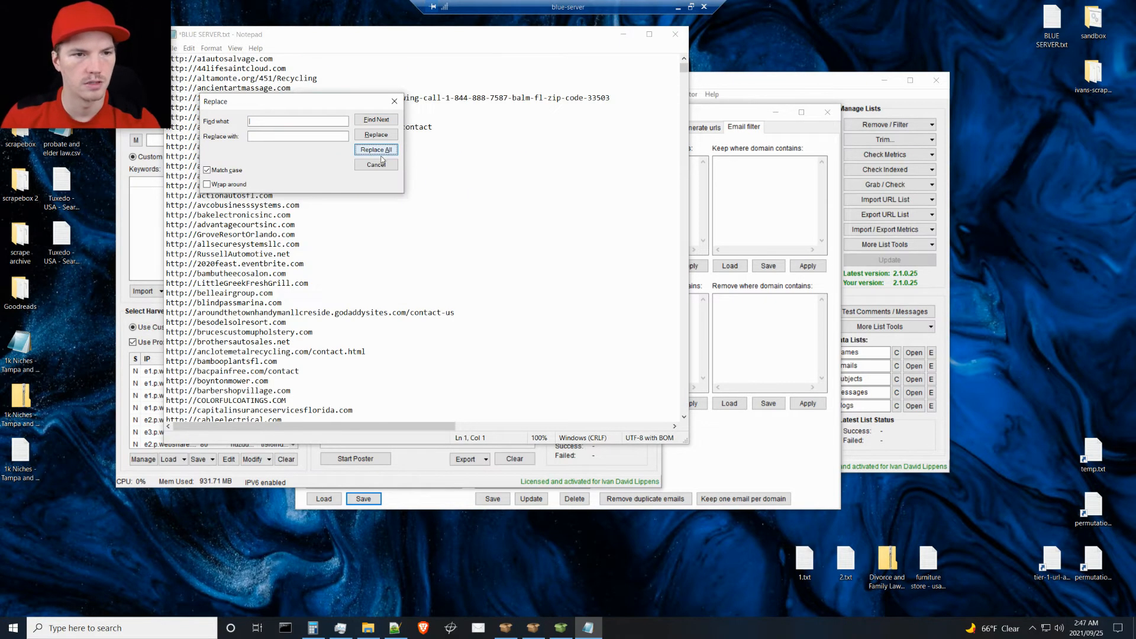
click(376, 166)
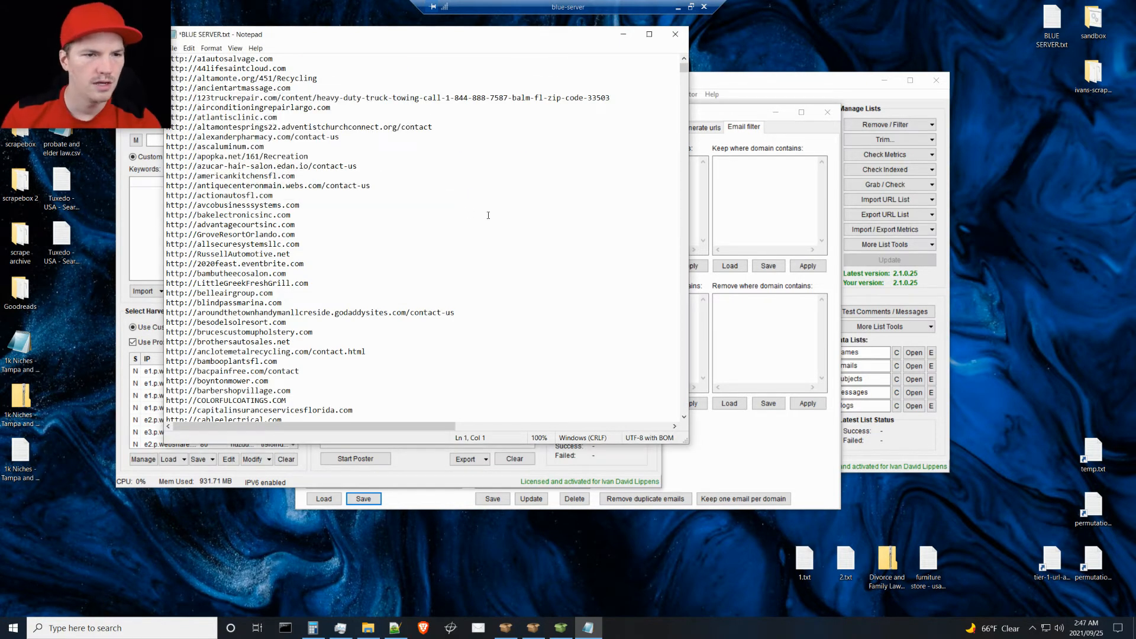
Step: Look through the cleaned URLs in BLUE SERVER.txt, copy them all, and close the file with its changes saved
drag(683, 73, 674, 361)
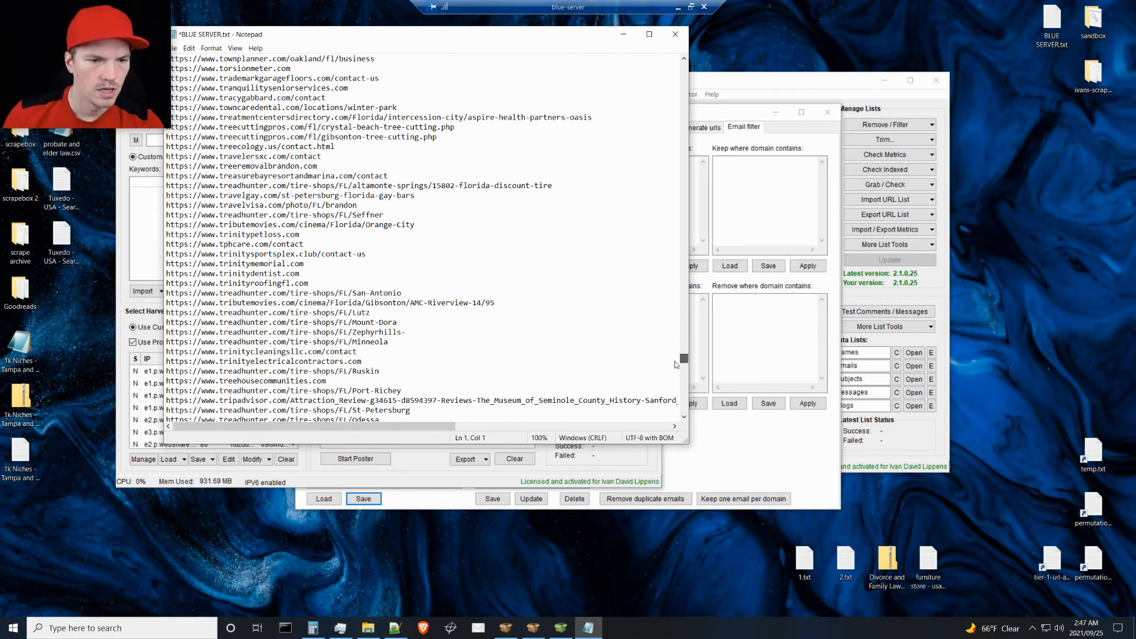
drag(674, 361, 684, 286)
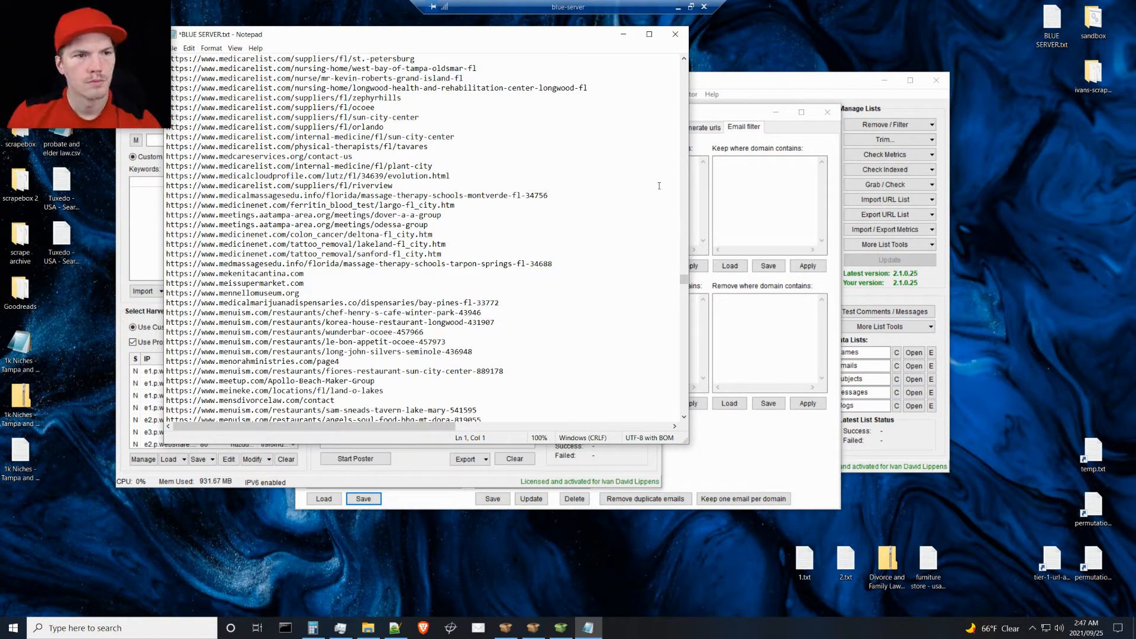
click(681, 37)
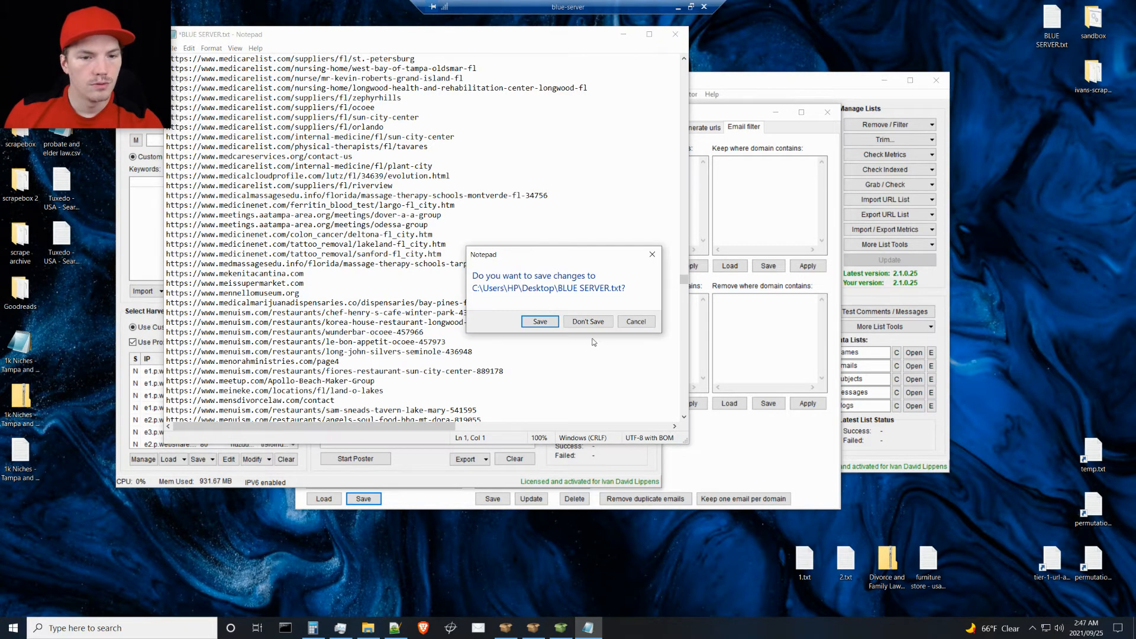
click(637, 324)
key(ctrl+a)
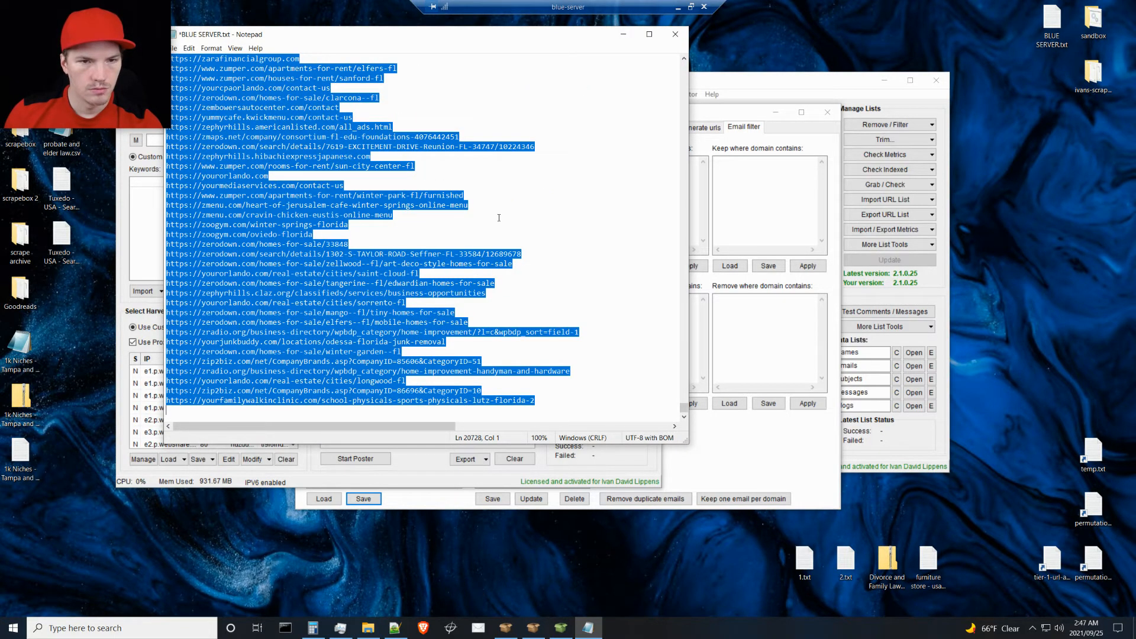
key(alt+F4)
click(544, 326)
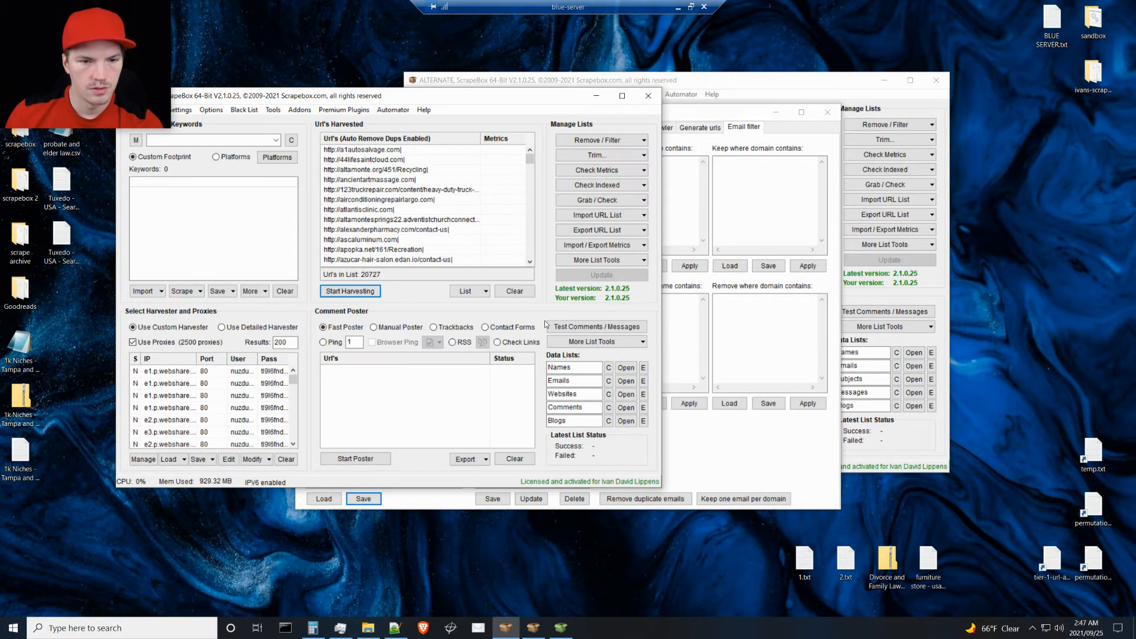
Step: Replace the harvested URL list with the copied clean URLs and remove duplicate URLs
right_click(404, 217)
click(431, 224)
click(598, 142)
click(598, 156)
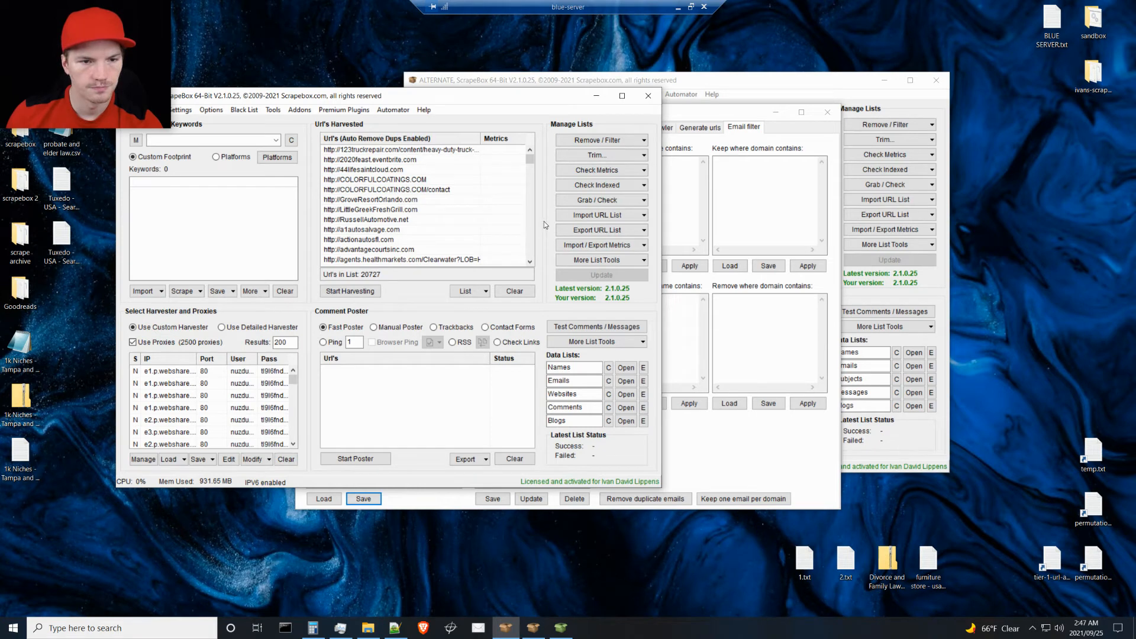
Step: Start exporting all URLs as text to the desktop, reusing the zip-code-filtered file's name and selecting its ending for replacement
click(599, 231)
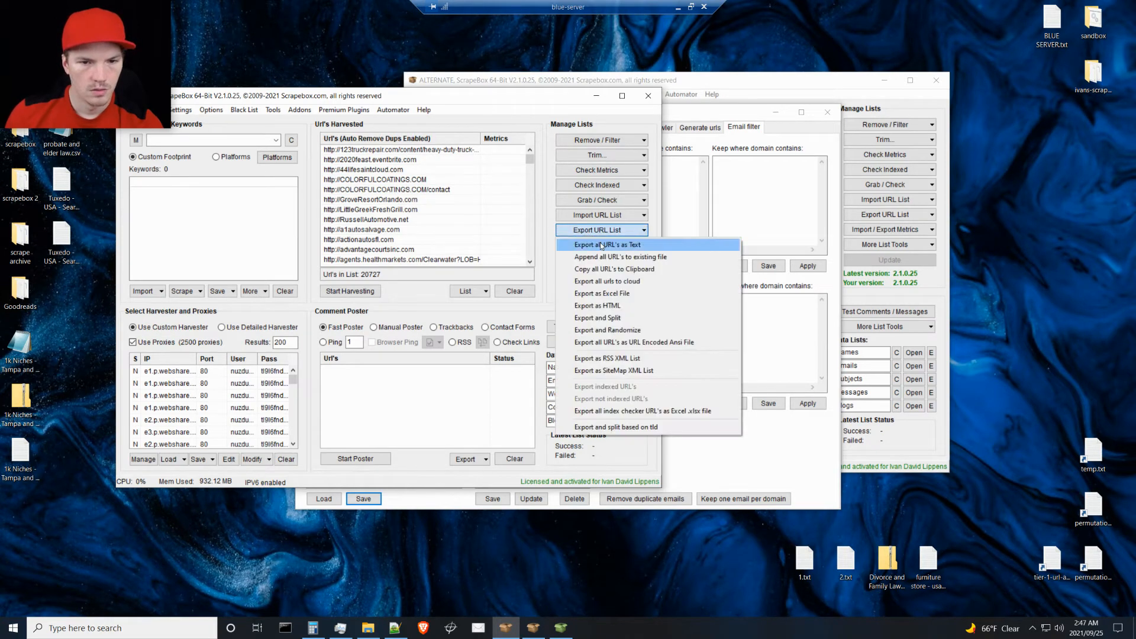
click(601, 245)
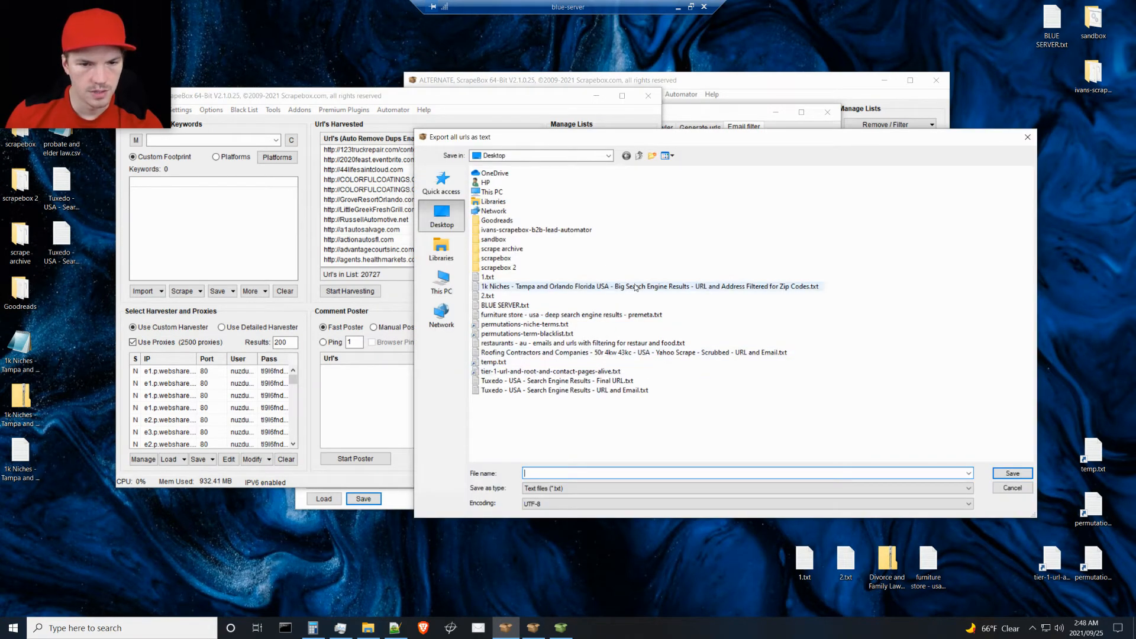
click(635, 288)
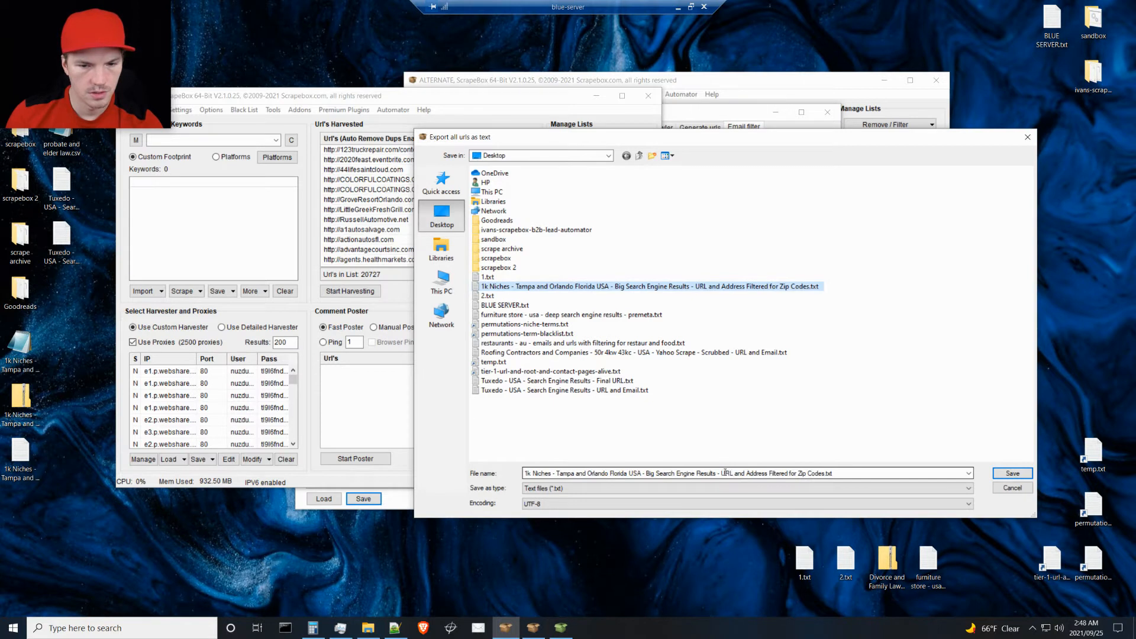
click(721, 473)
drag(721, 473, 823, 473)
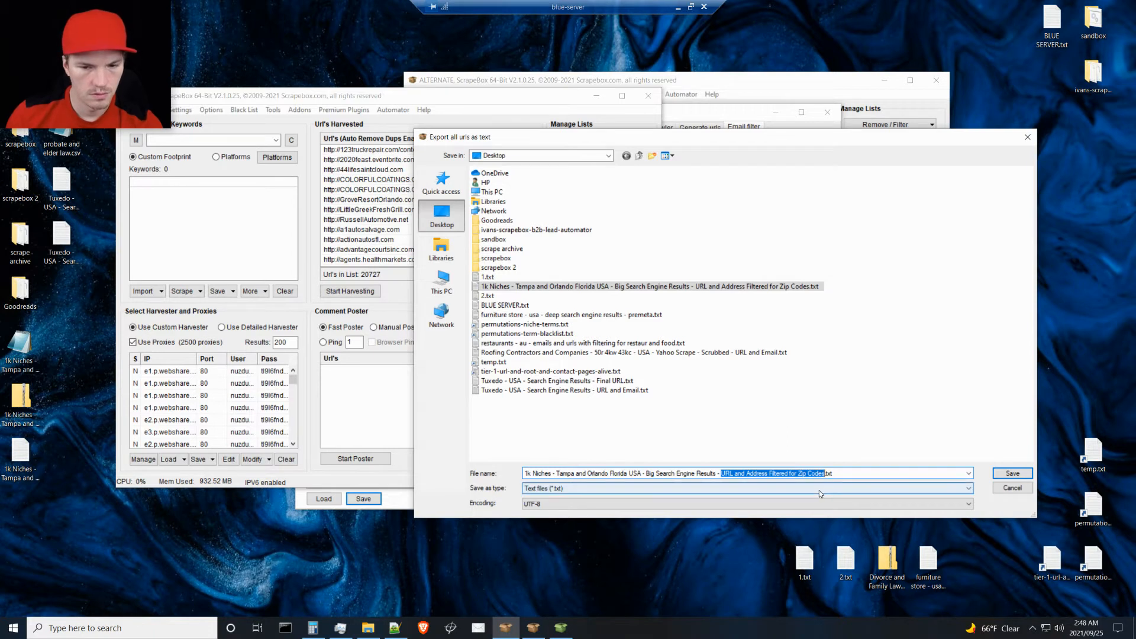
Step: Export the harvested URLs to the Desktop as "1k Niches - Tampa and Orlando Florida USA - Big Search Engine Results - Final URL from Address.txt"
text(Final URL)
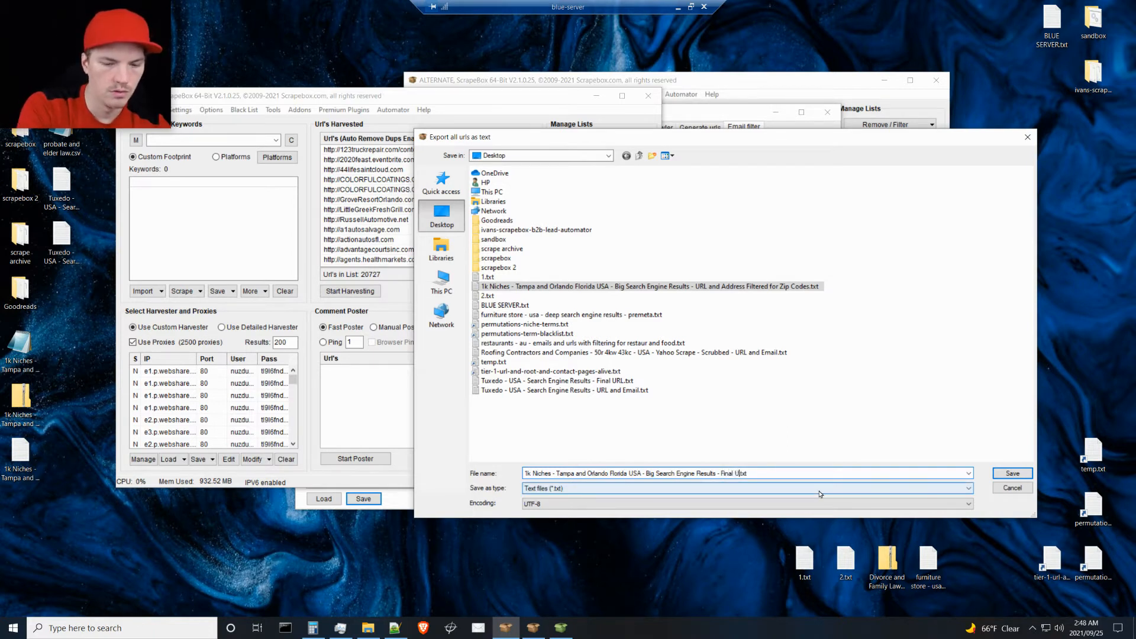
text( from Address)
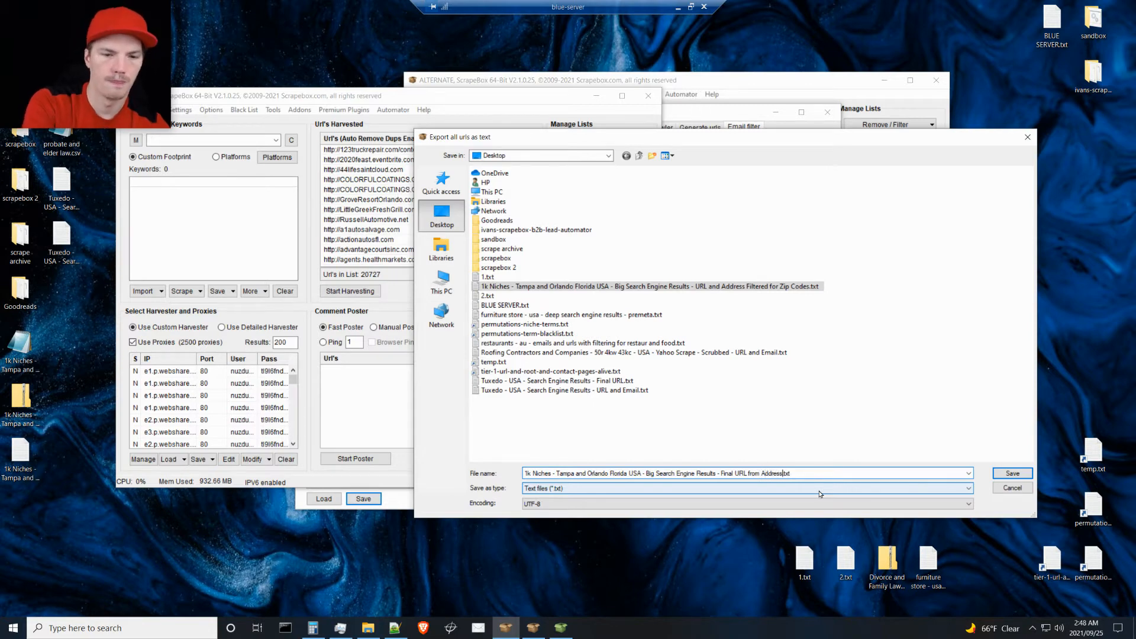
key(Return)
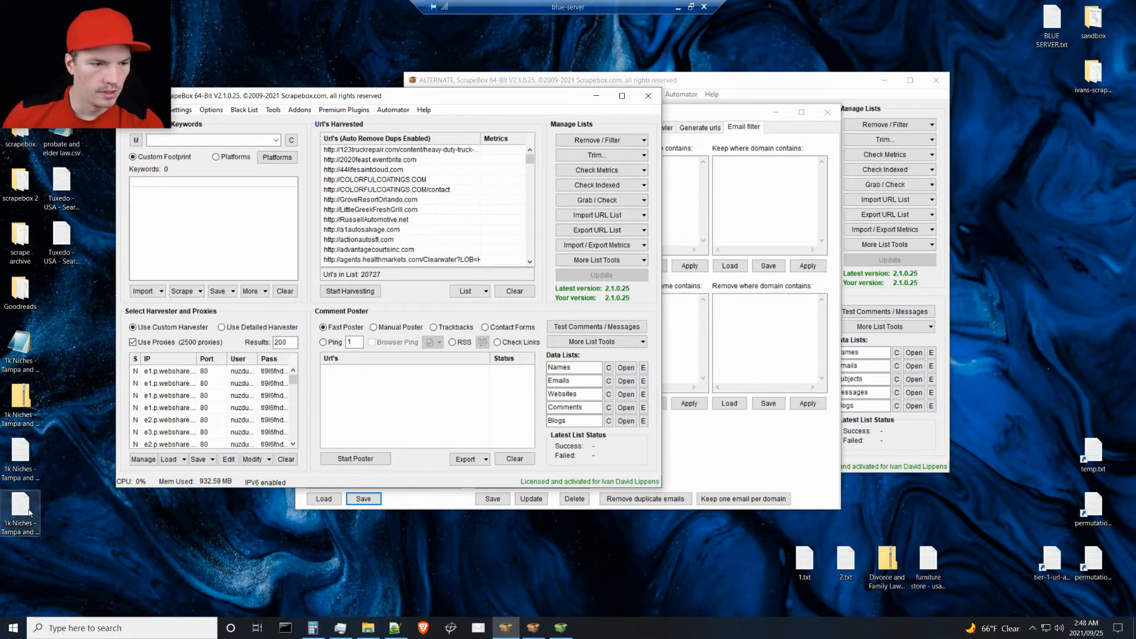
click(13, 519)
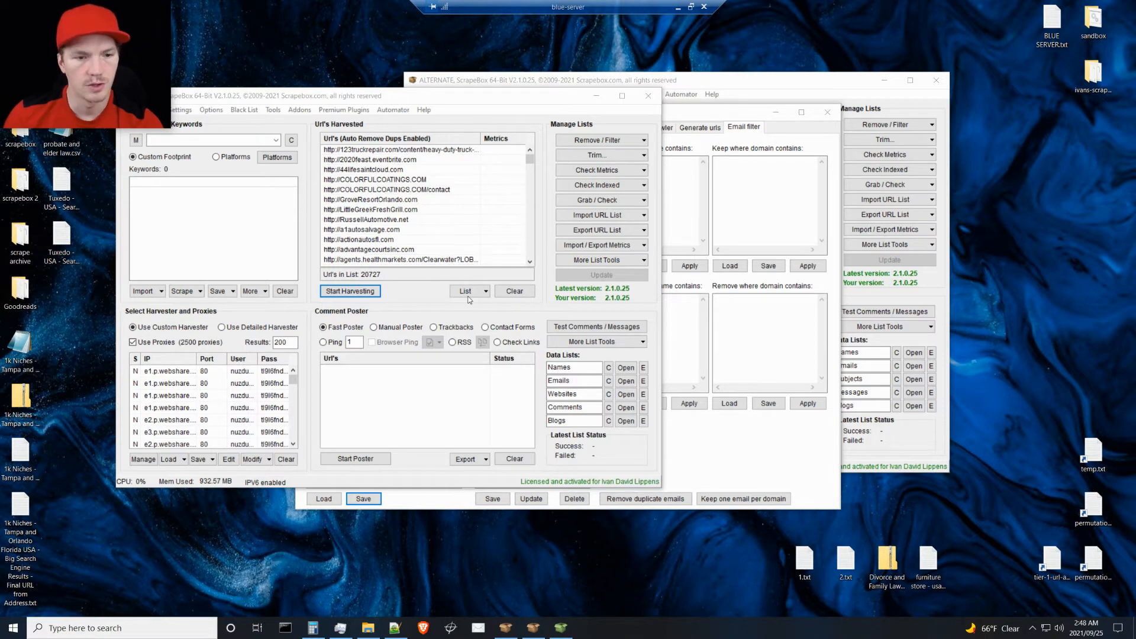
click(537, 258)
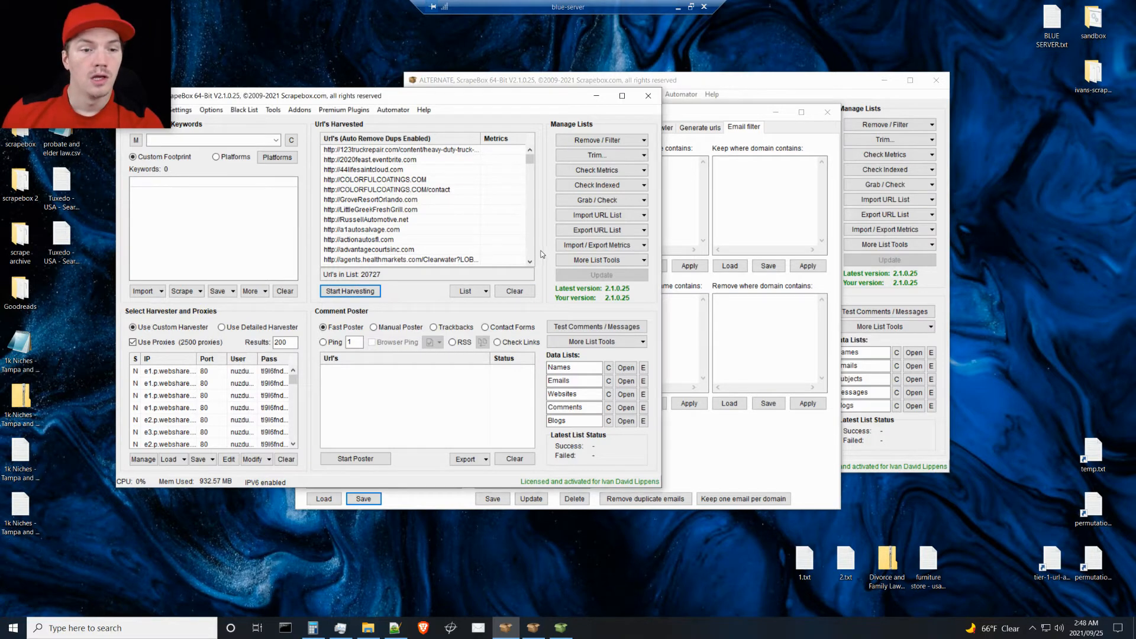
Step: Review the email filter lists of the grabber that collects emails by crawling sites, and close it without starting a crawl
click(588, 202)
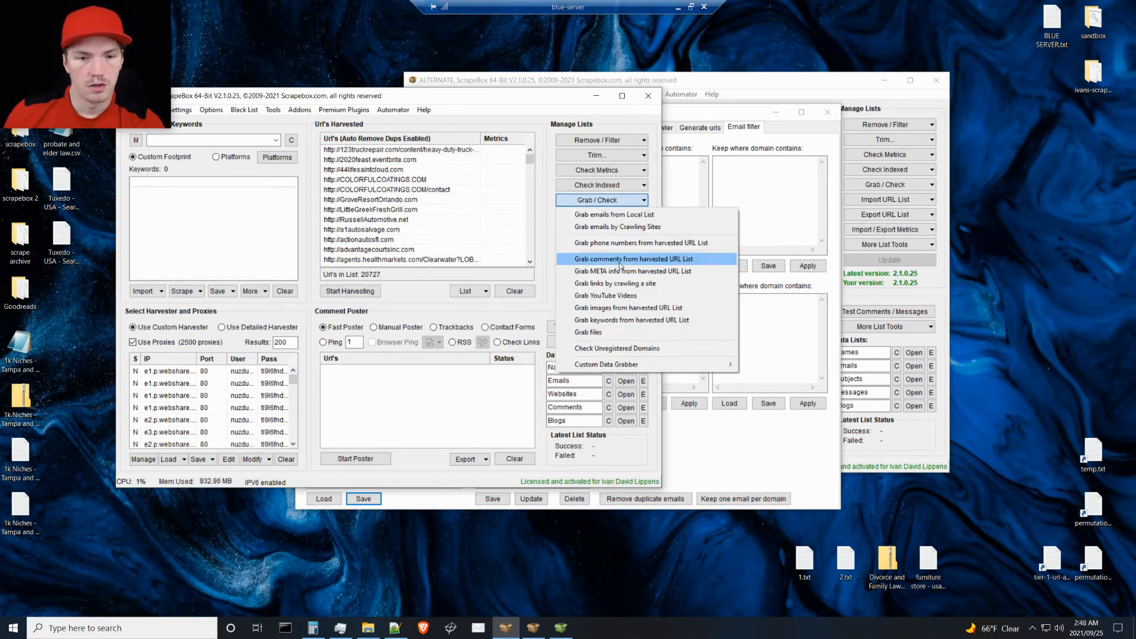
click(622, 231)
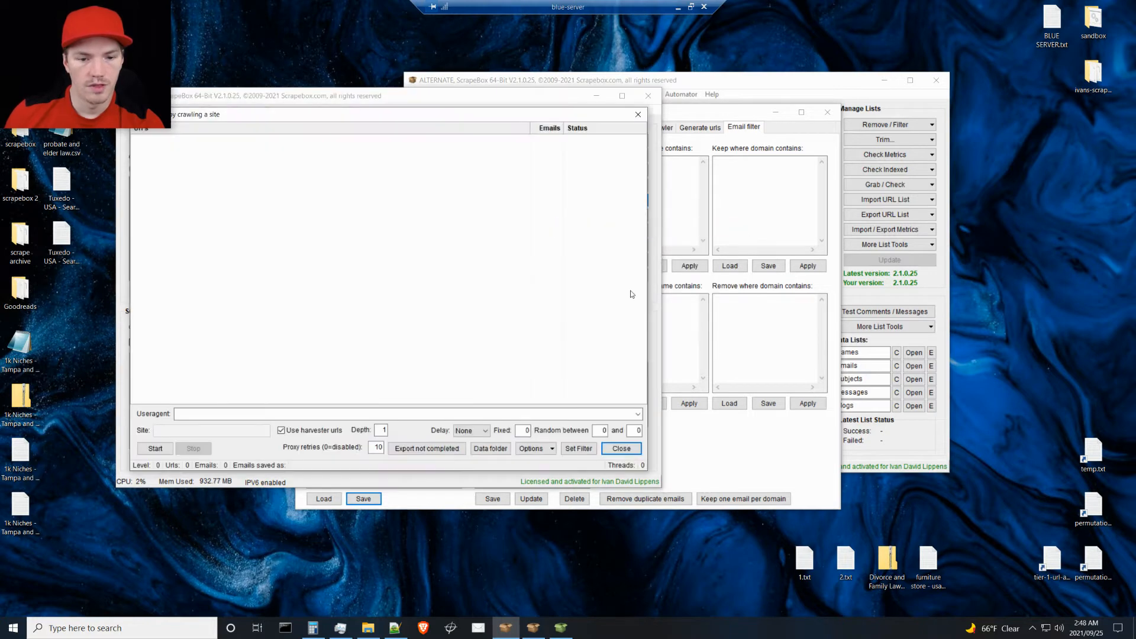
click(579, 448)
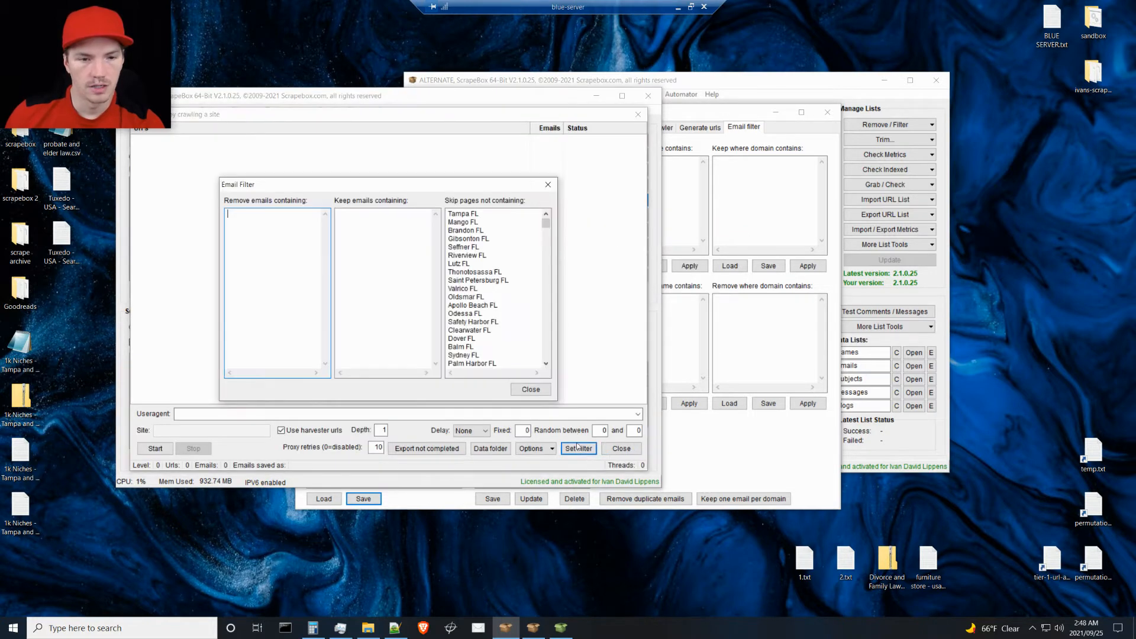
click(531, 391)
click(621, 448)
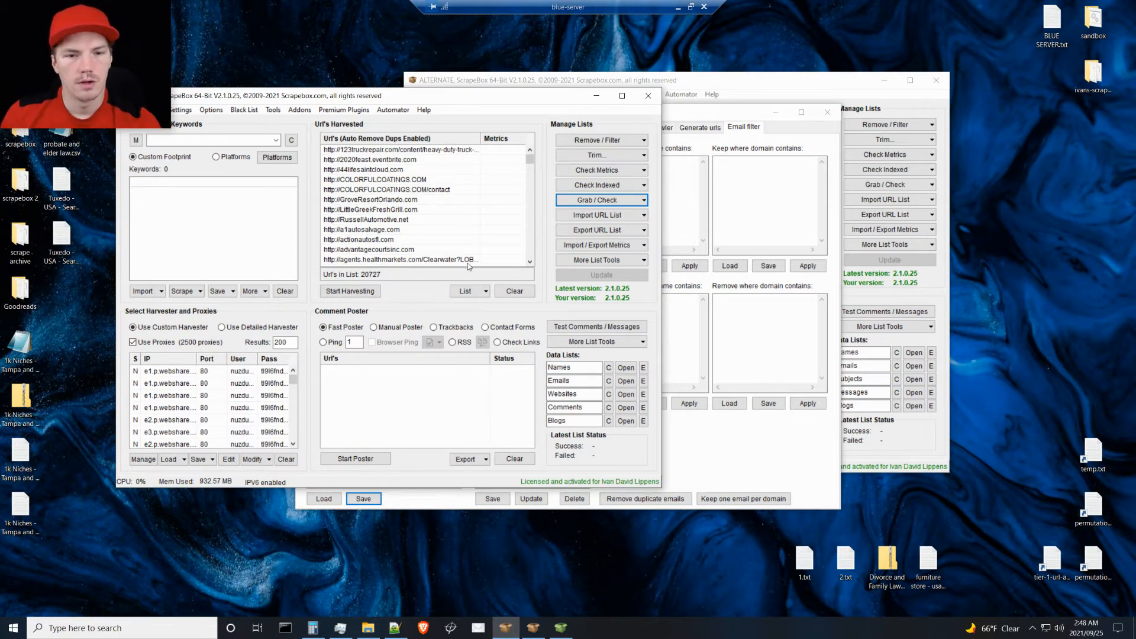
click(594, 201)
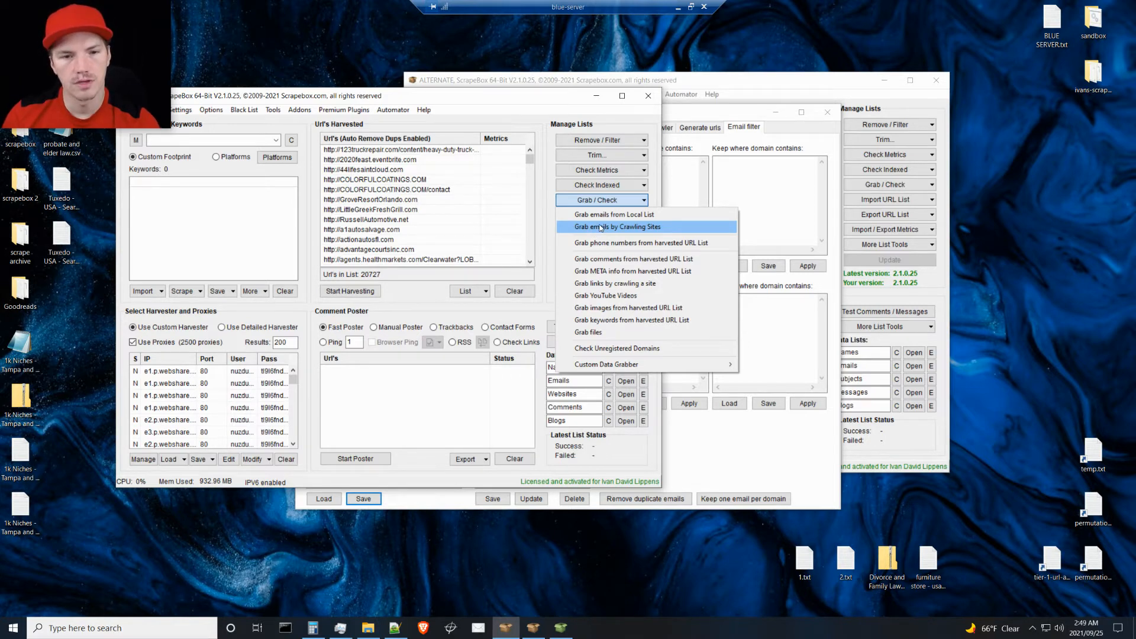
click(543, 214)
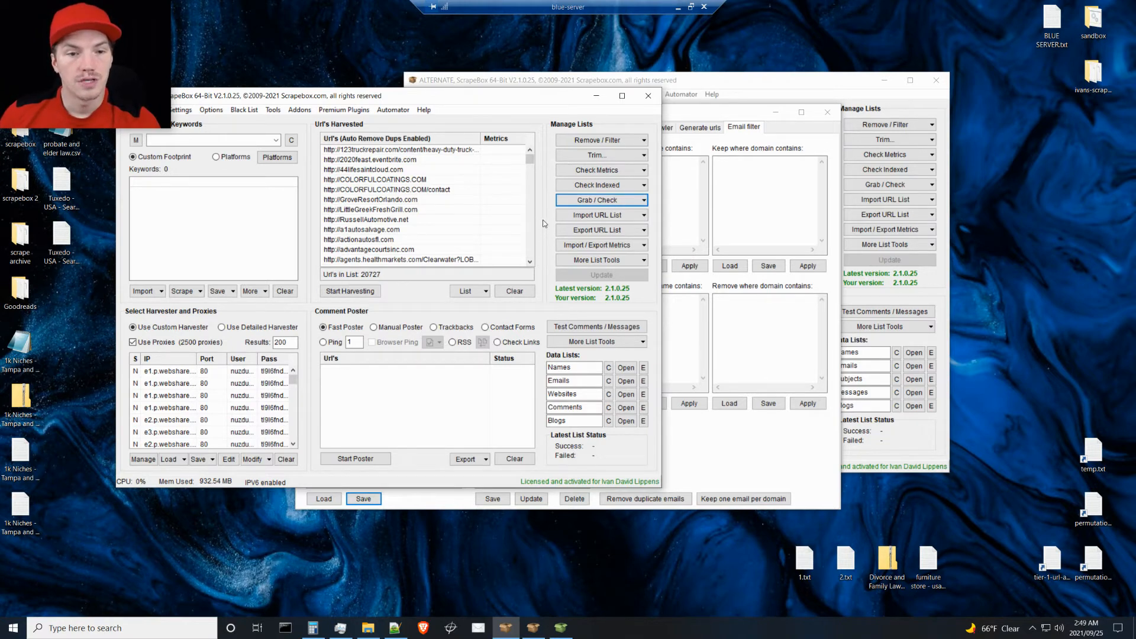
Step: Clear the "Skip pages not containing" list in the site-crawling email grabber's filter and start grabbing emails from the harvested URLs
click(589, 202)
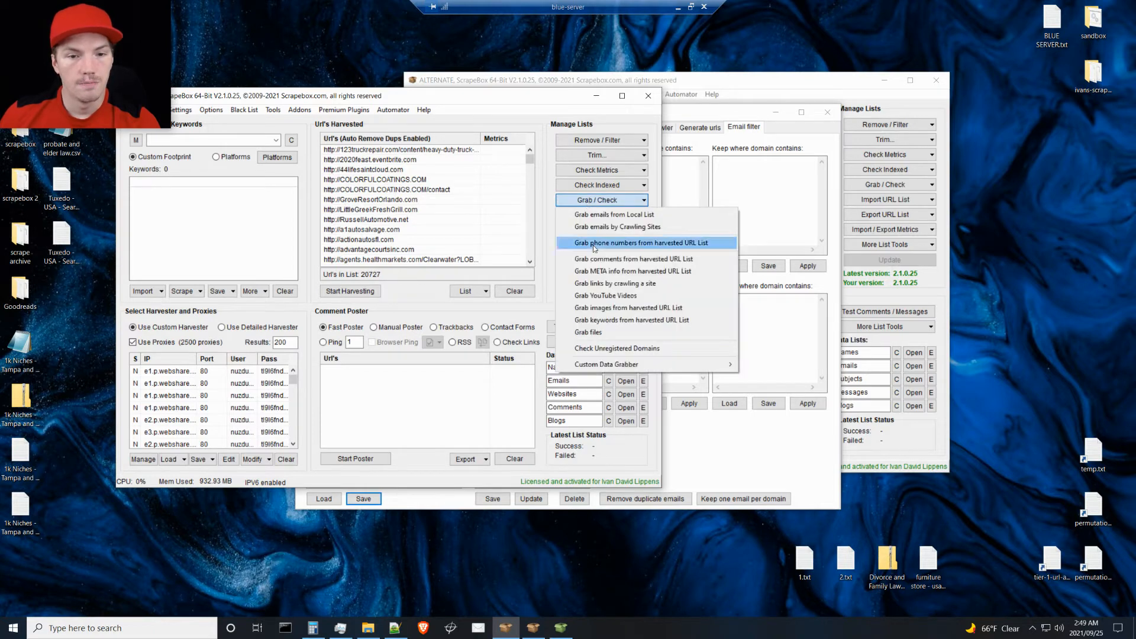
click(593, 229)
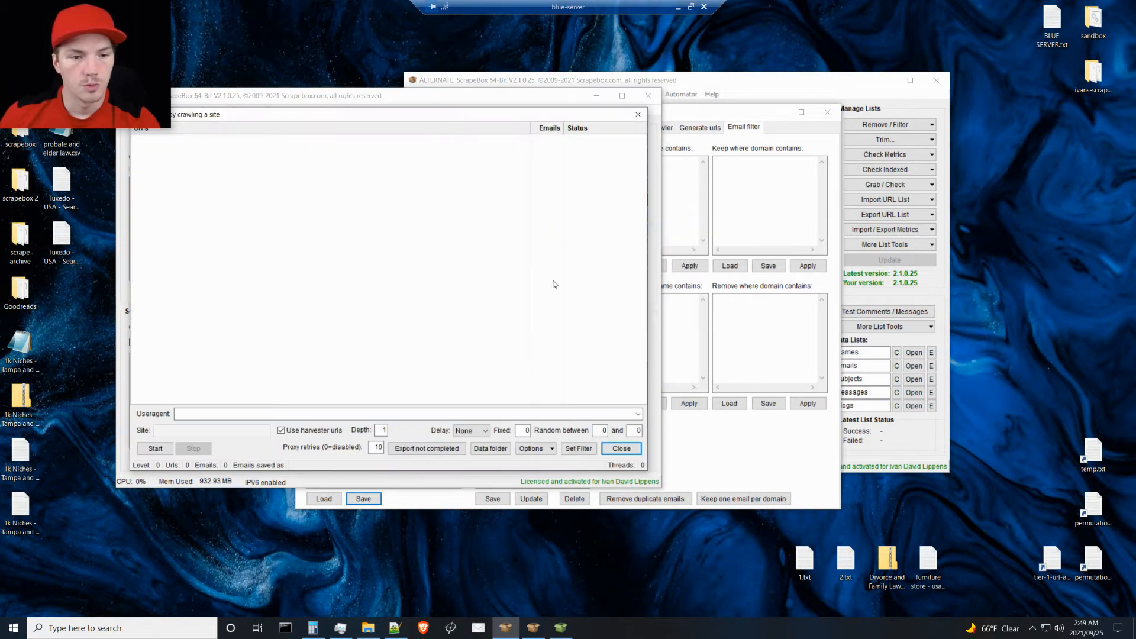
click(573, 450)
click(517, 324)
key(ctrl+a)
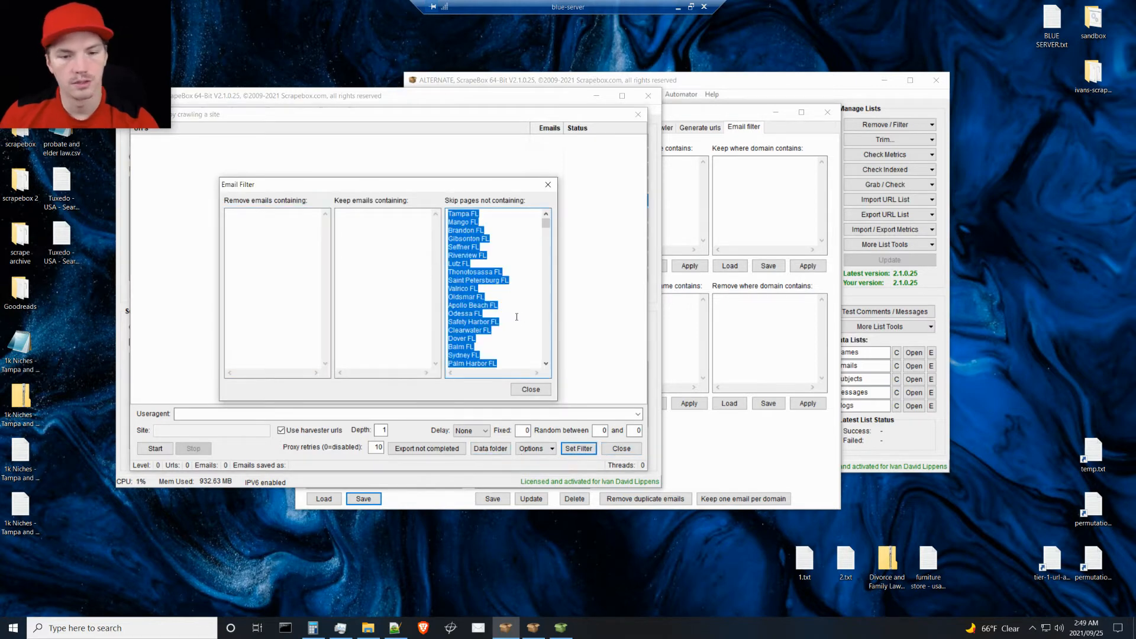
key(Delete)
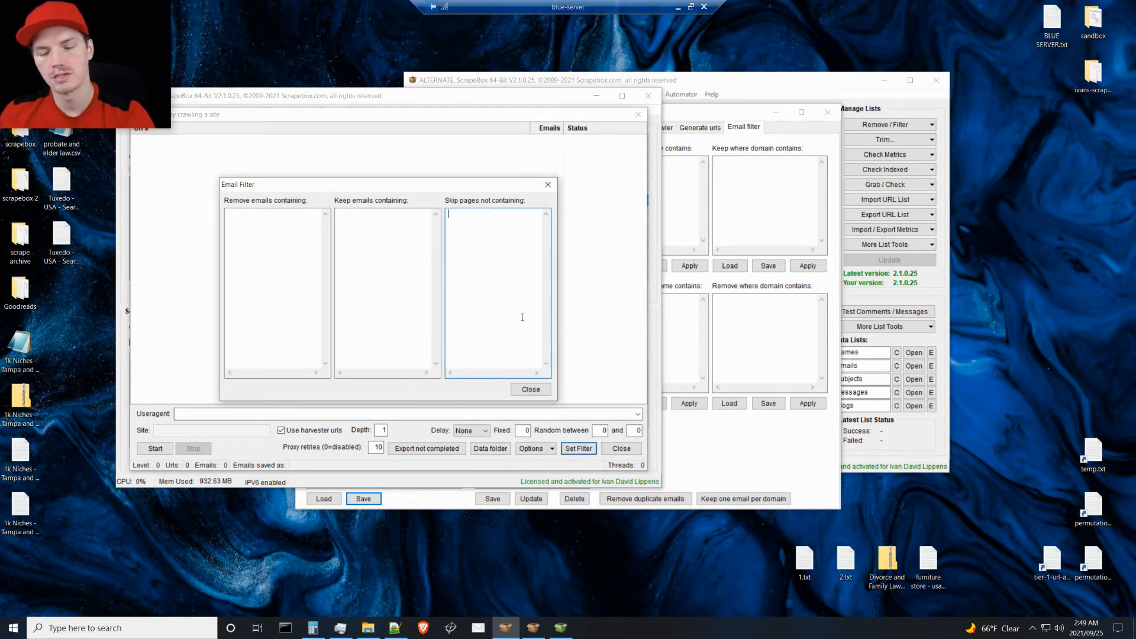
click(518, 390)
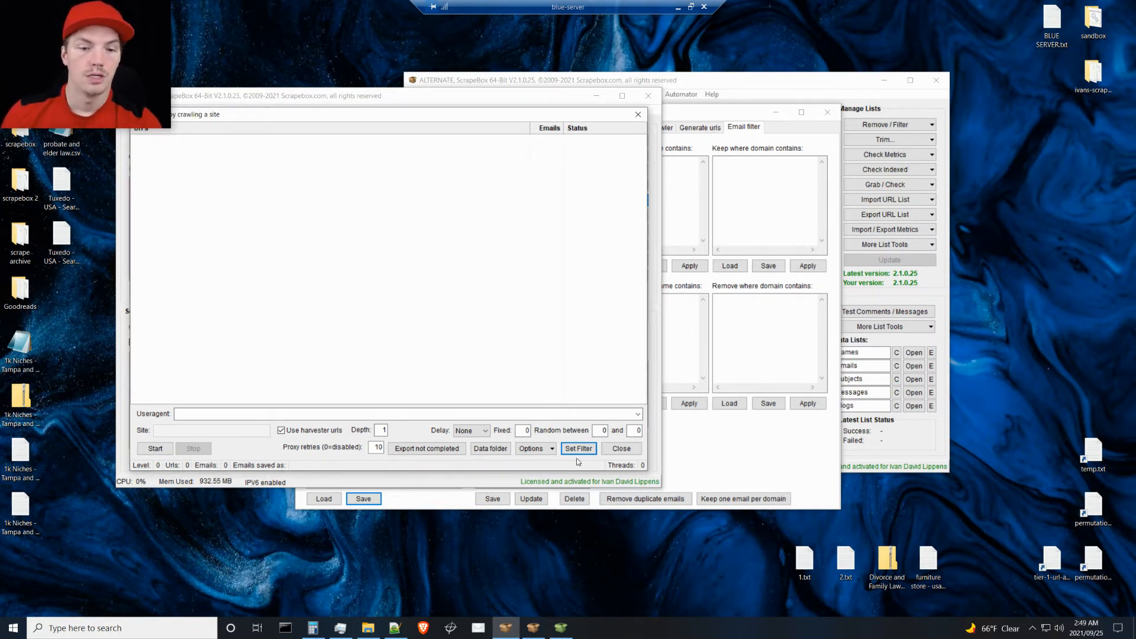
click(159, 451)
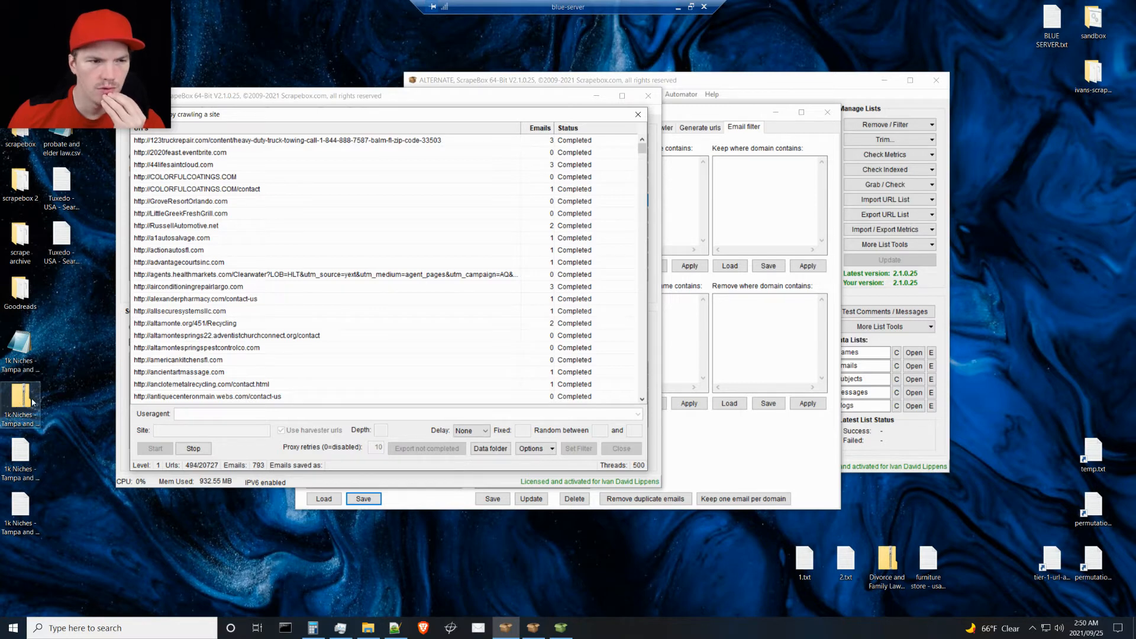
Step: Inspect the files inside the 1k Niches Workflow zip on the desktop, widening the name column to read the full file names
double_click(33, 407)
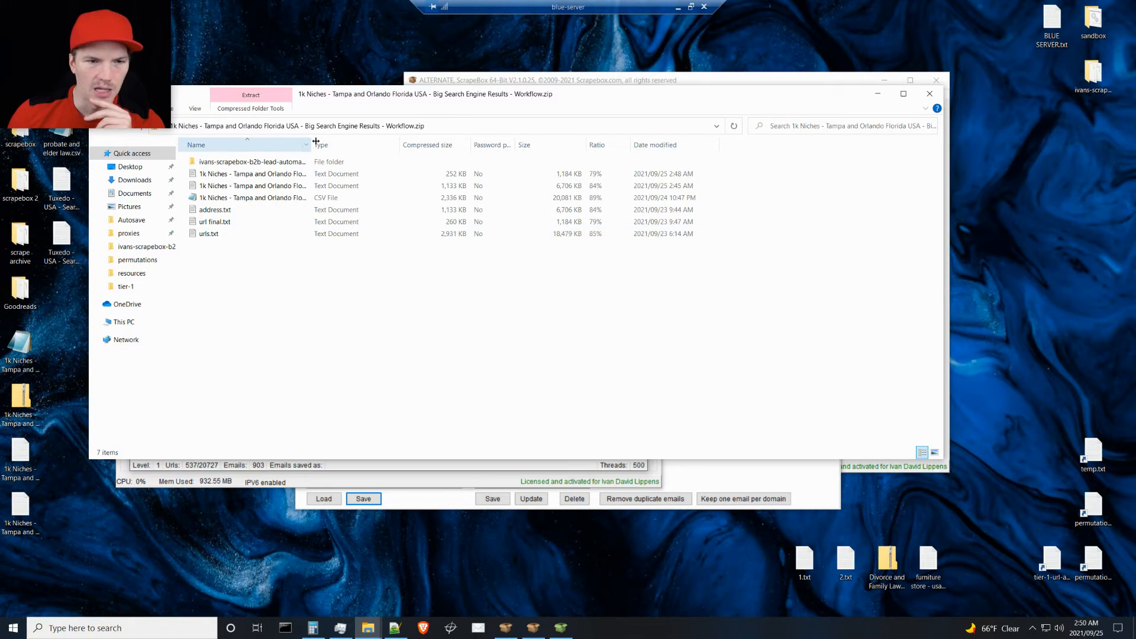
drag(312, 147, 488, 146)
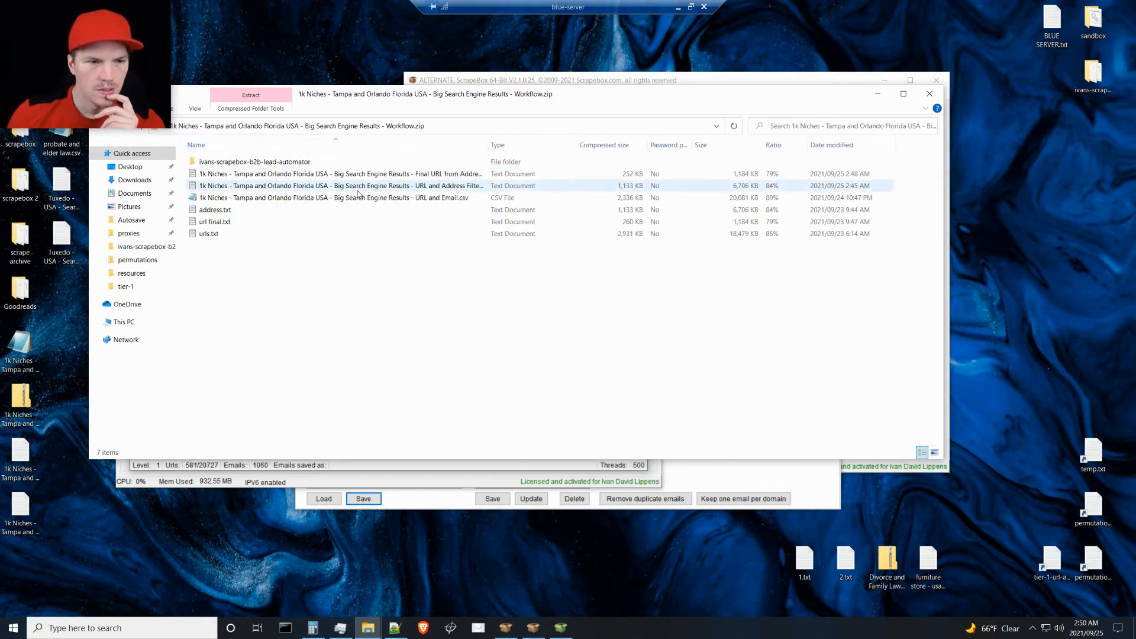
click(209, 235)
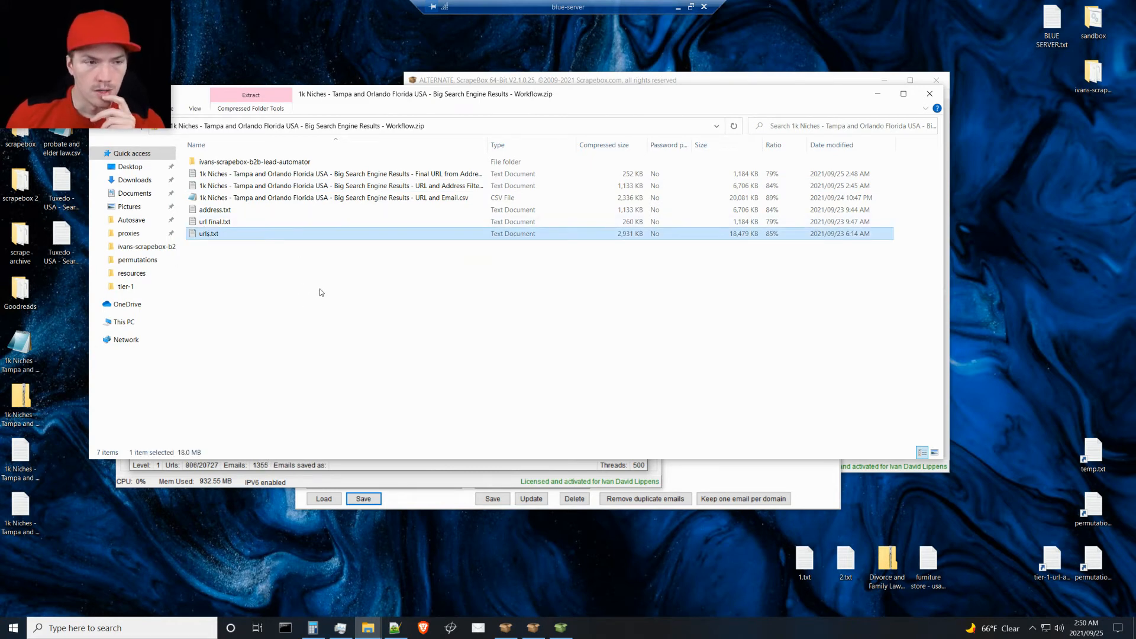
click(603, 311)
click(929, 94)
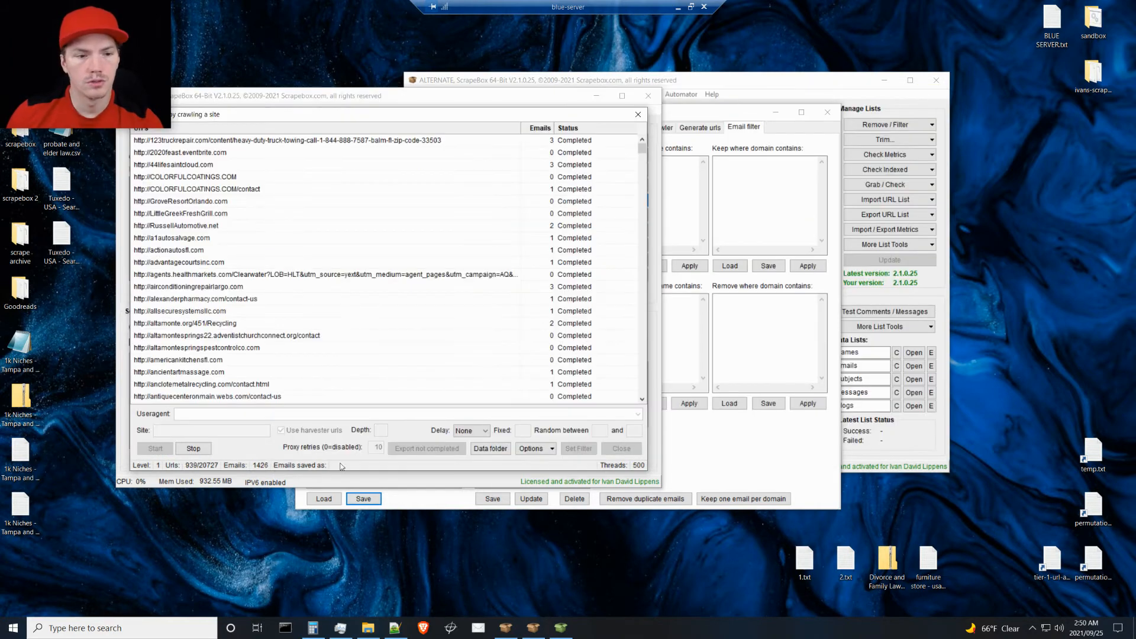
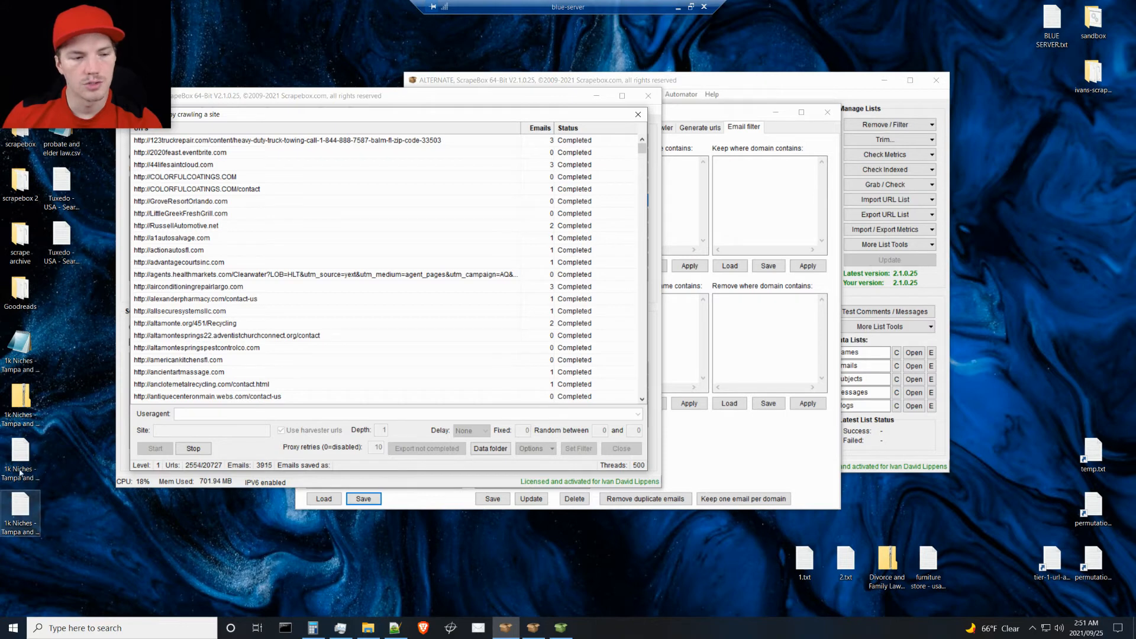
click(70, 495)
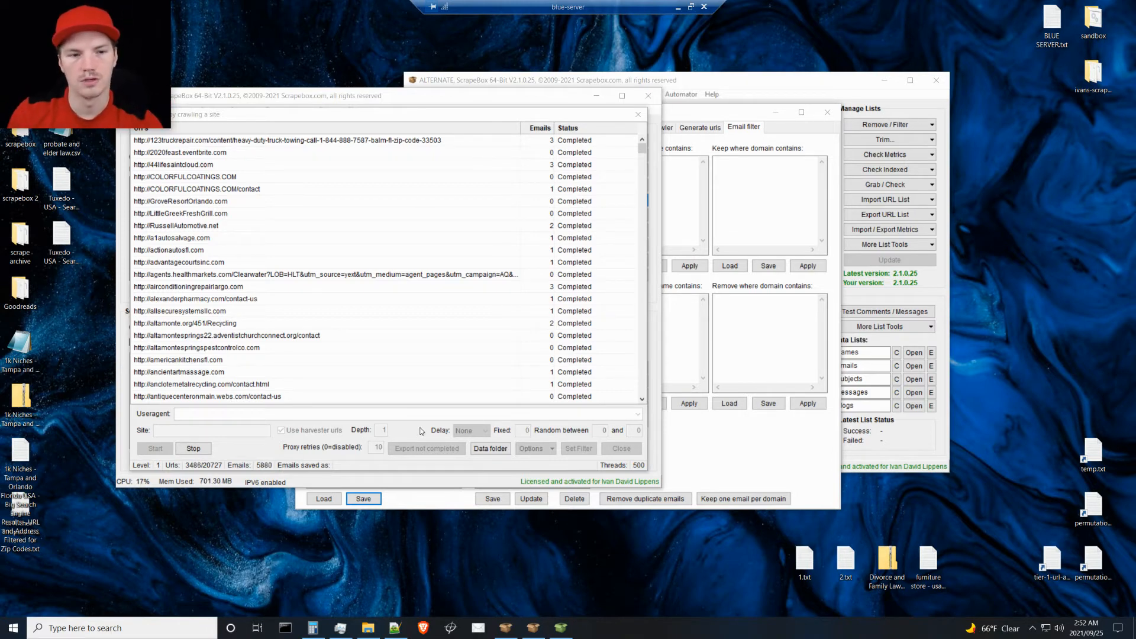
click(264, 449)
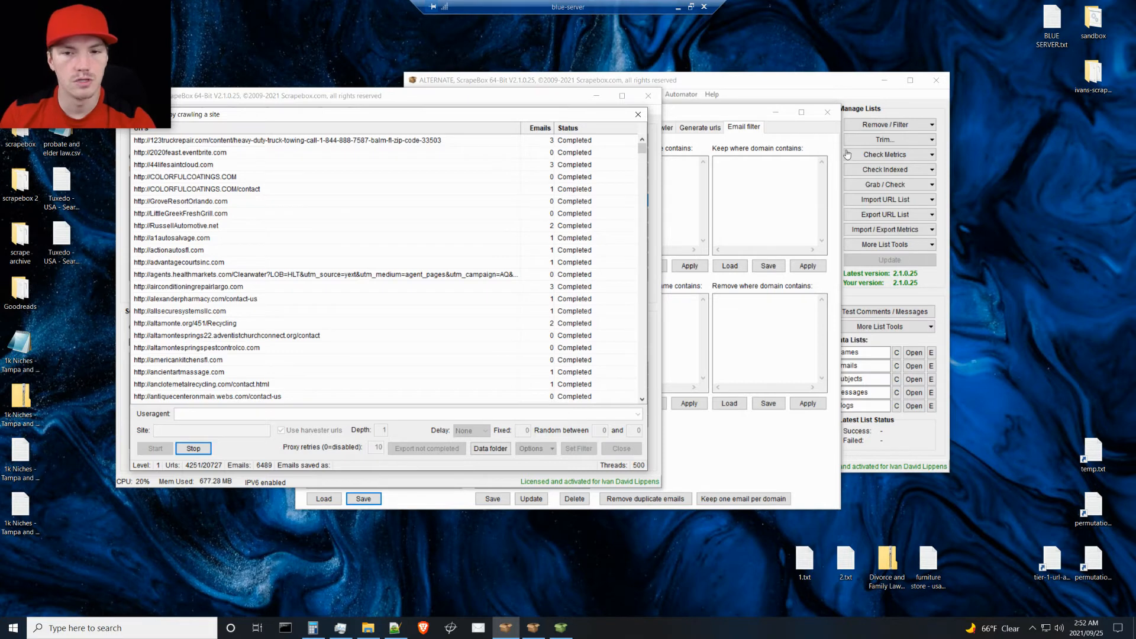
Step: Examine the "Skip pages not containing" filter of the site-crawling email grabber in the ALTERNATE ScrapeBox window
click(828, 112)
click(893, 189)
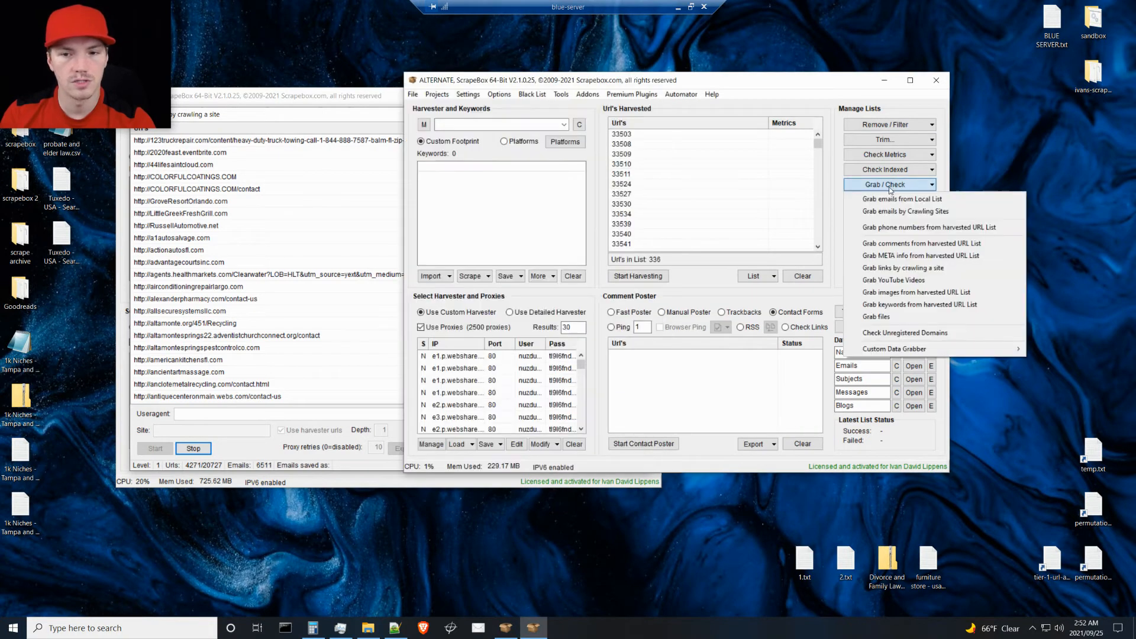
click(904, 227)
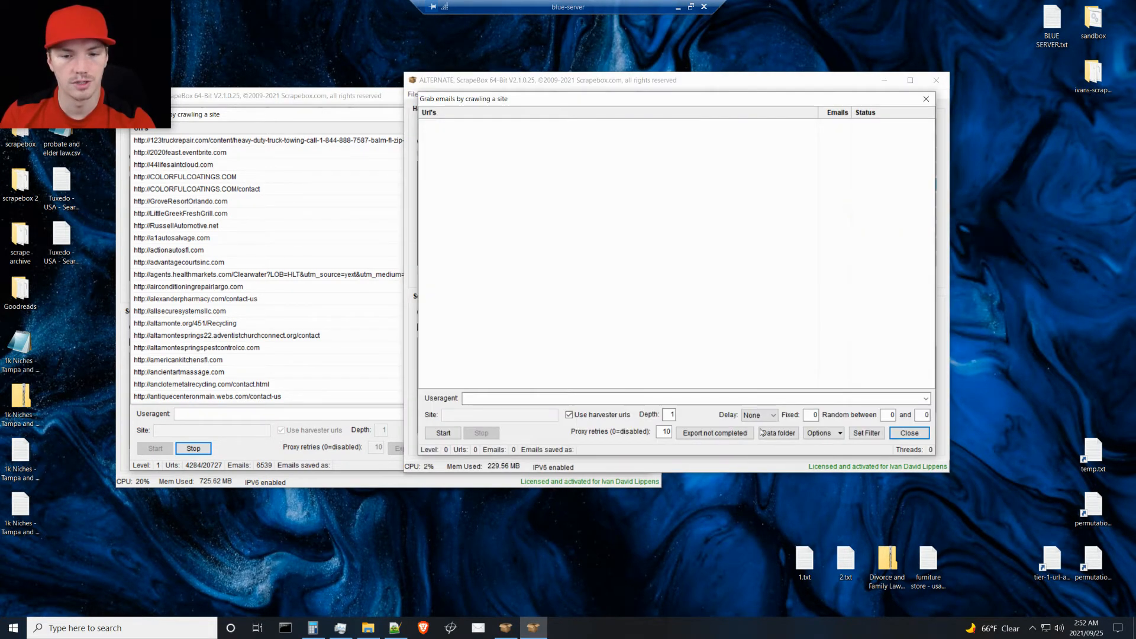
click(866, 432)
click(780, 214)
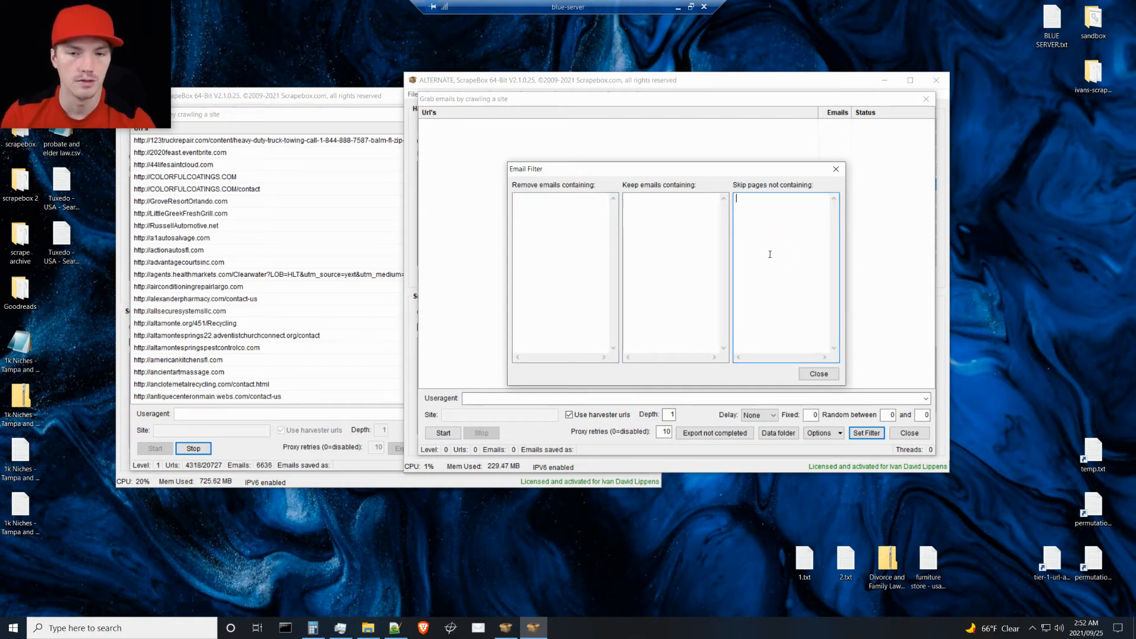
click(824, 373)
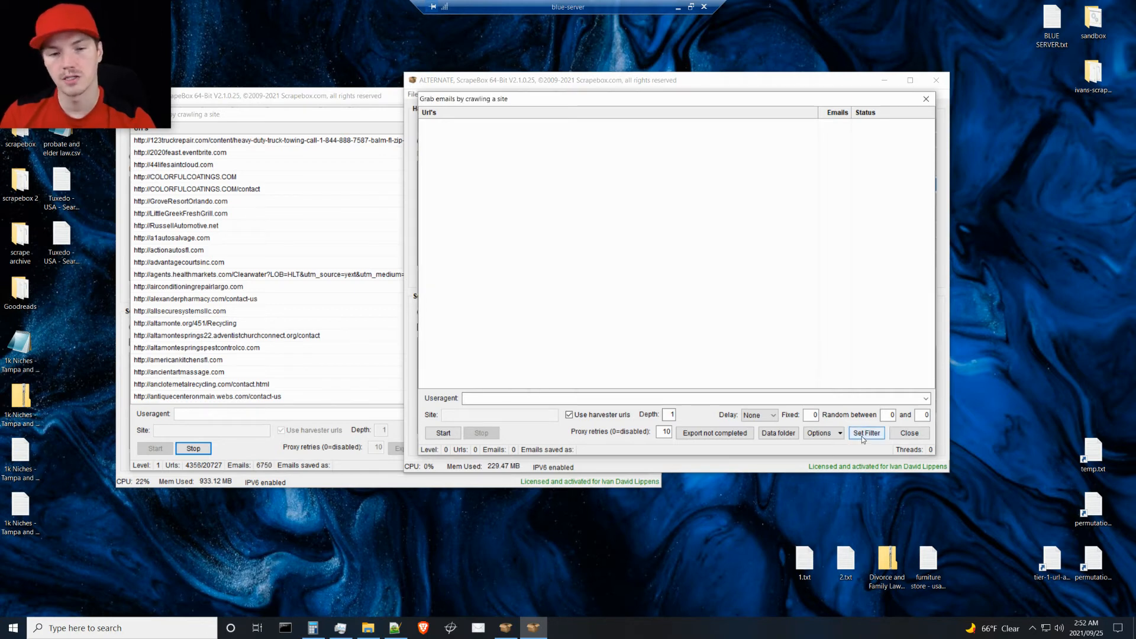
click(910, 436)
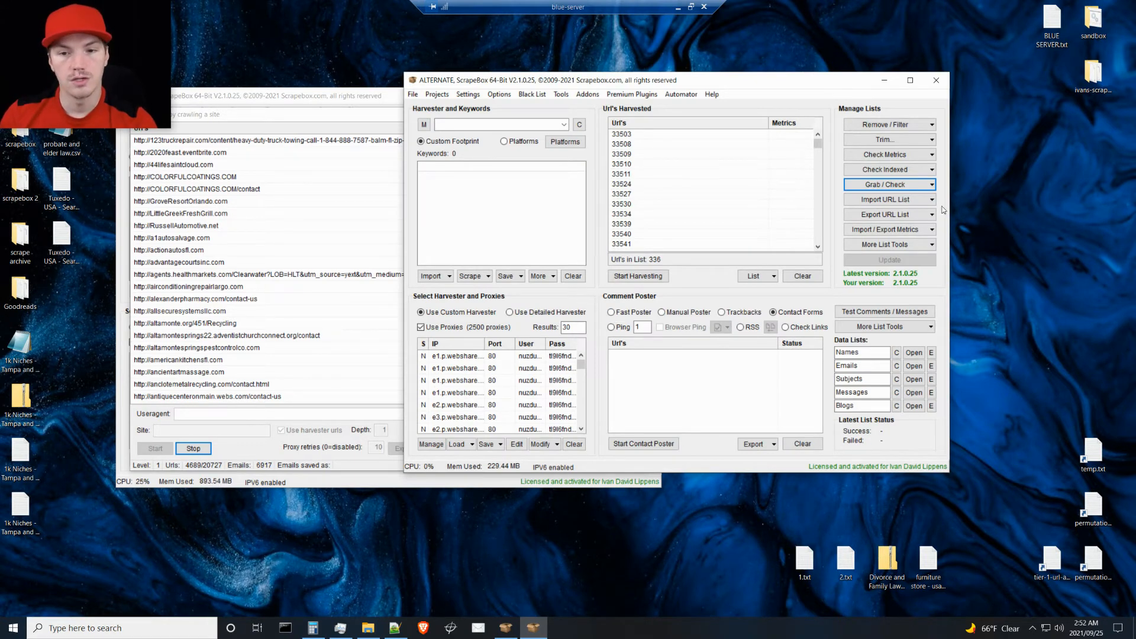
Step: Open the "URL and Address Filtered for Zip Codes.txt" file from the desktop in Notepad and examine the airconditioningrepairlargo.com entry's address parts
click(426, 485)
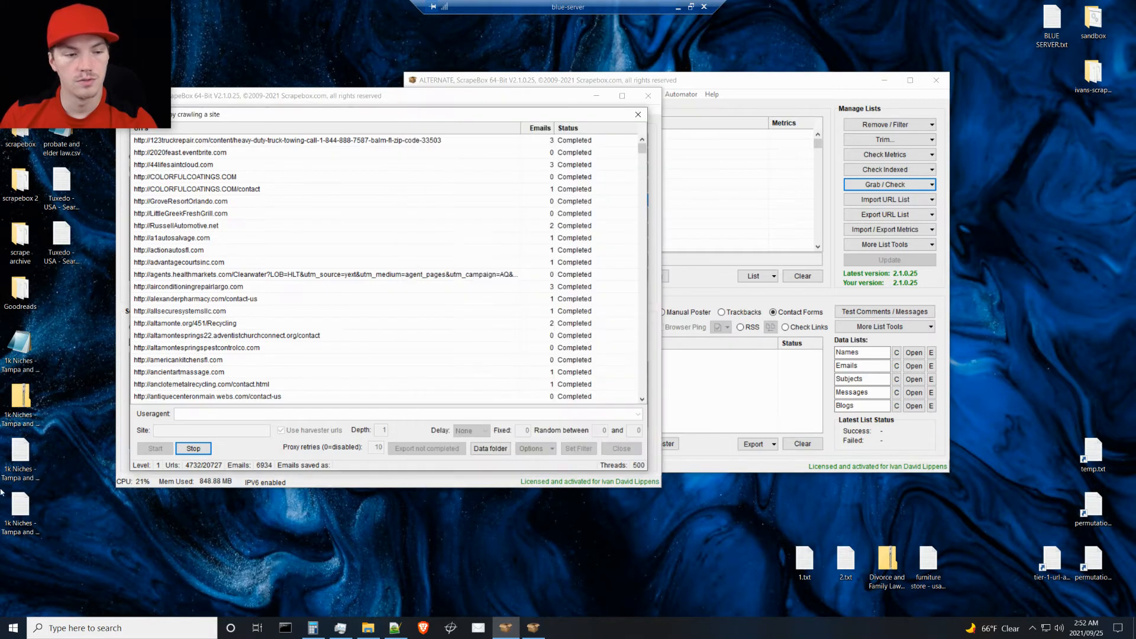
click(22, 461)
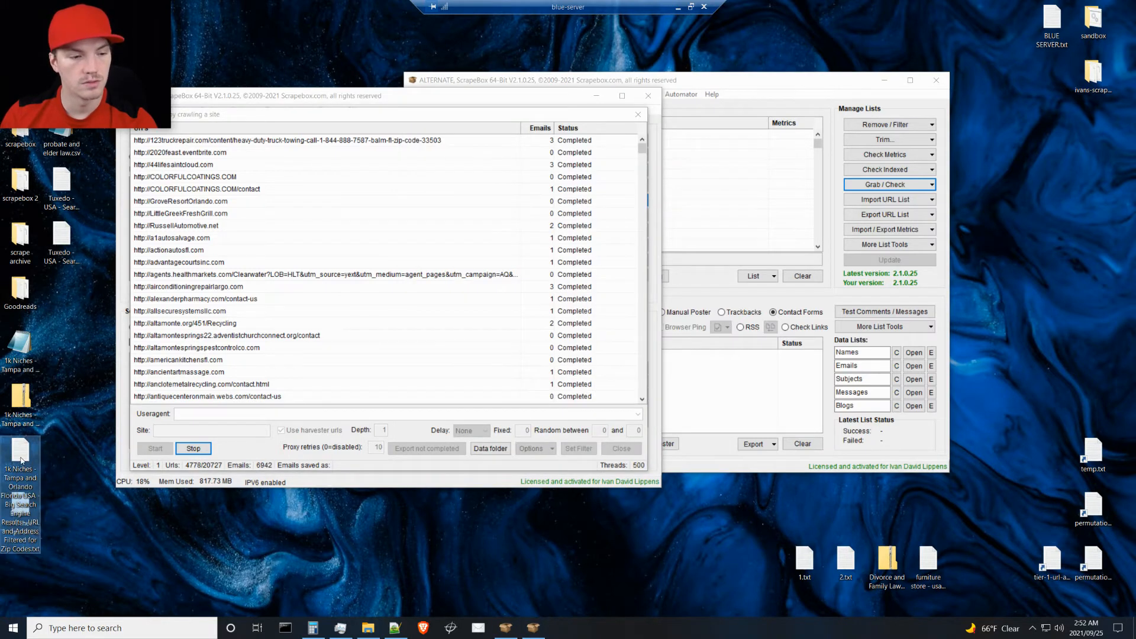
double_click(21, 456)
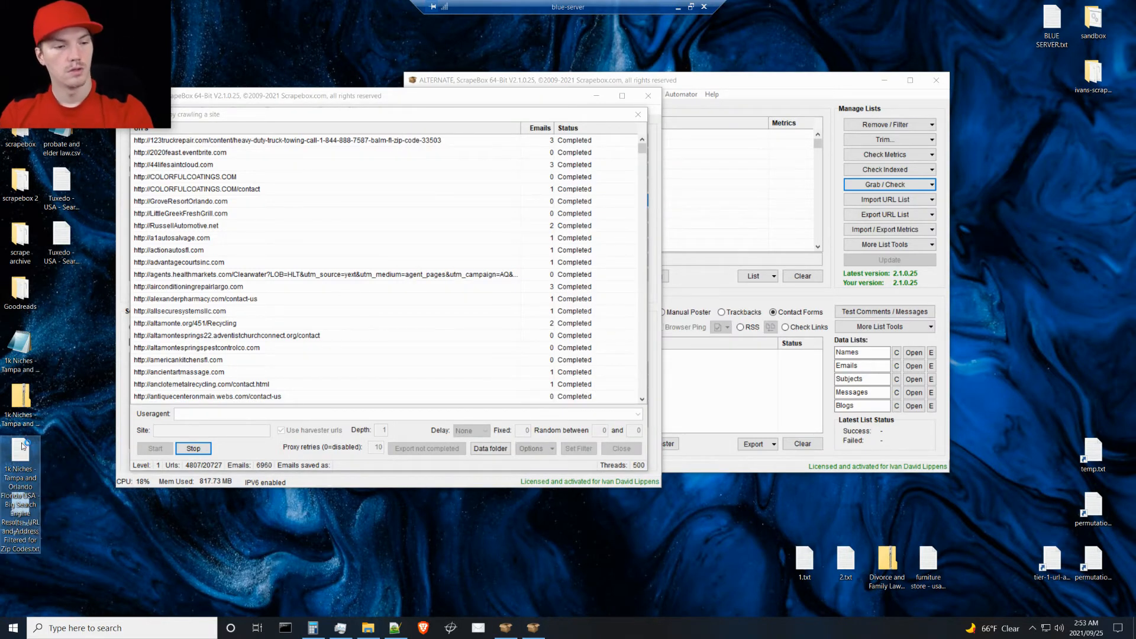
click(505, 206)
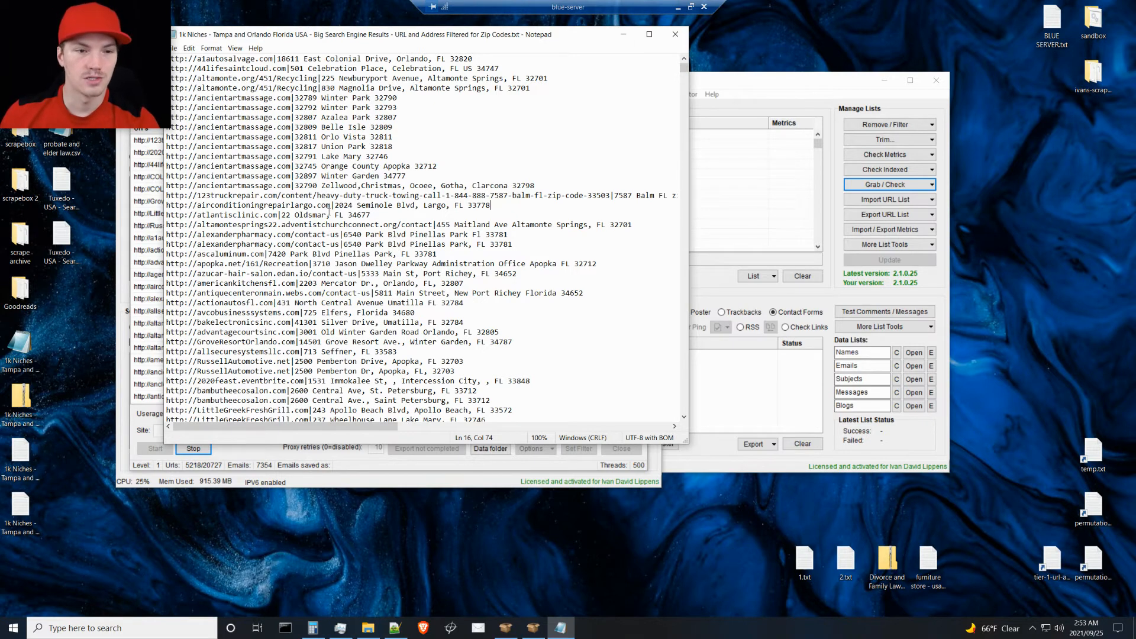
drag(335, 206, 353, 205)
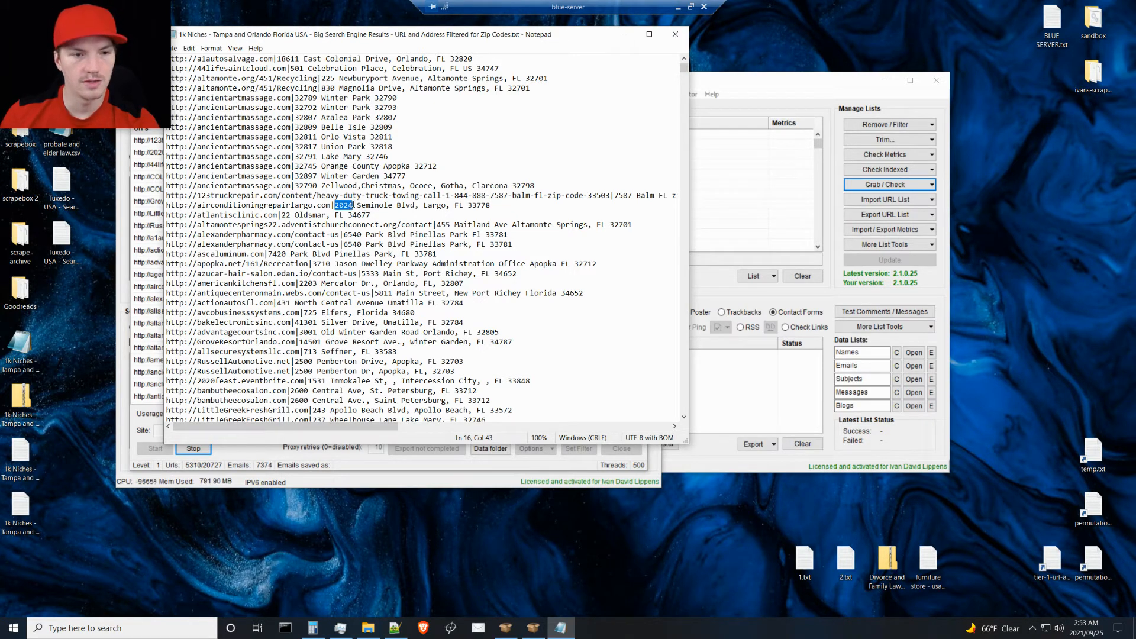
drag(469, 205, 357, 205)
click(456, 206)
click(460, 211)
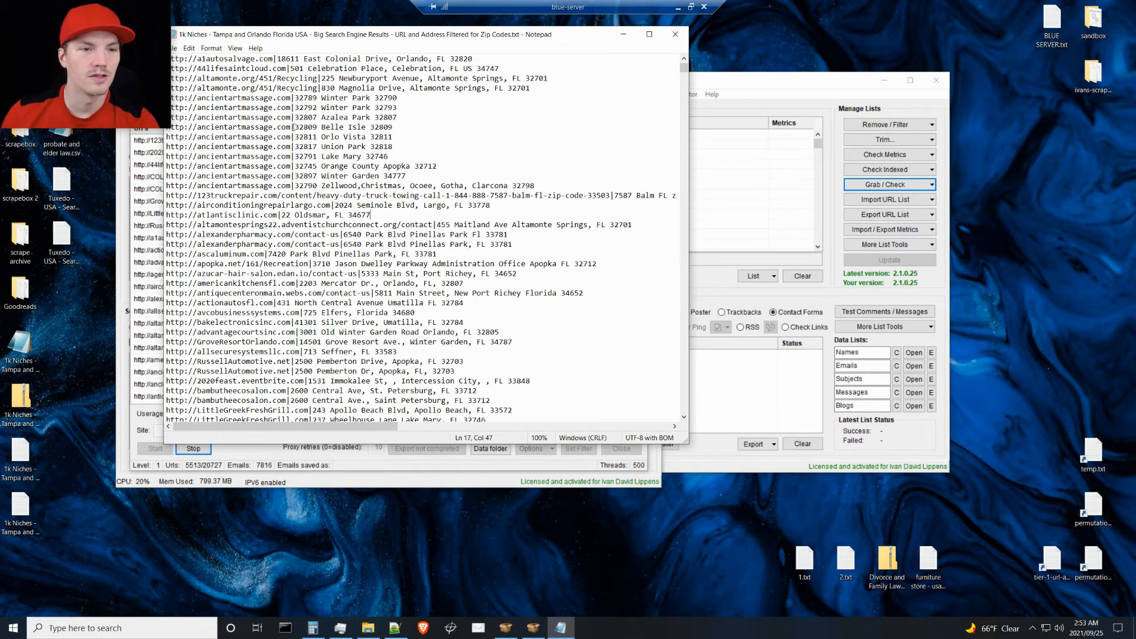
Step: Examine the cities, state abbreviations and zip codes in the address entries, including the ancientartmassage.com lines, and close the file
drag(294, 127, 398, 127)
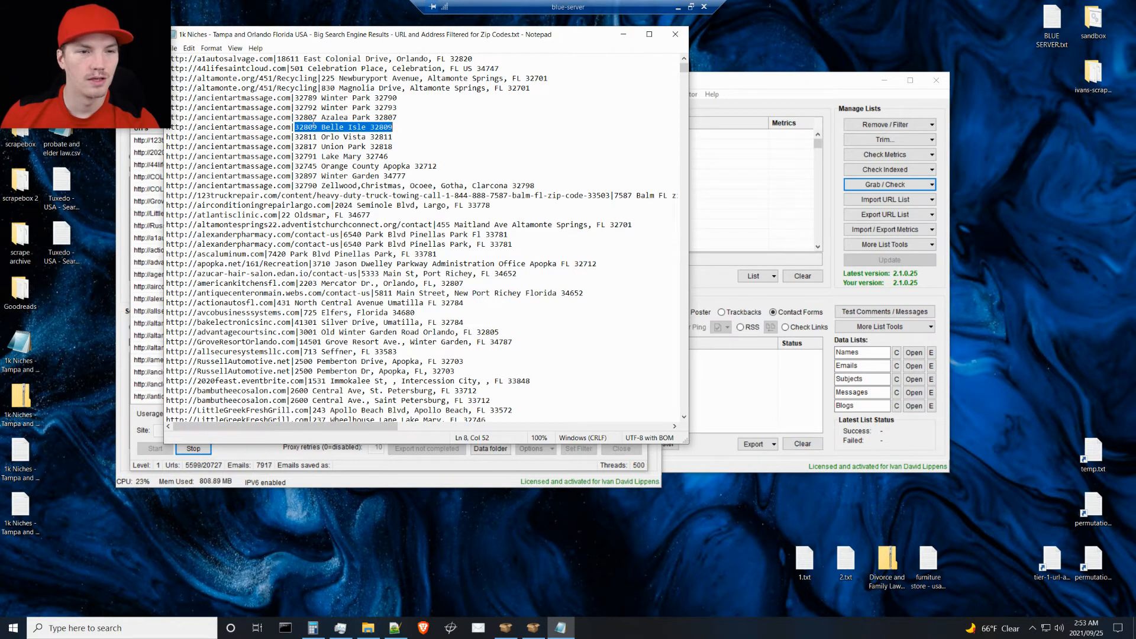
click(309, 126)
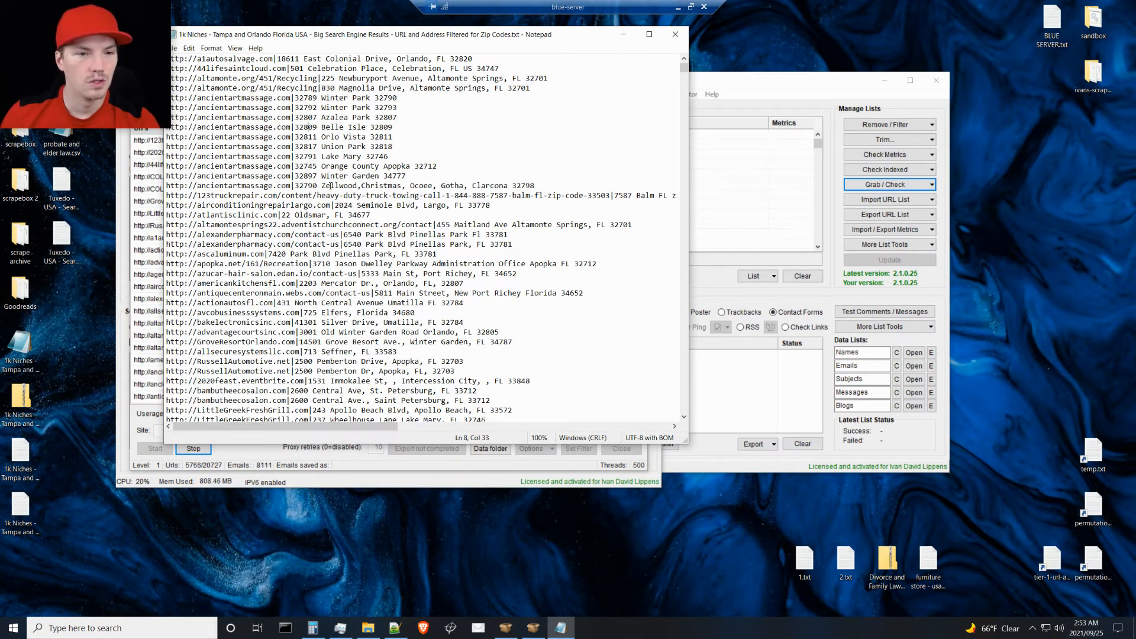
drag(389, 157, 365, 156)
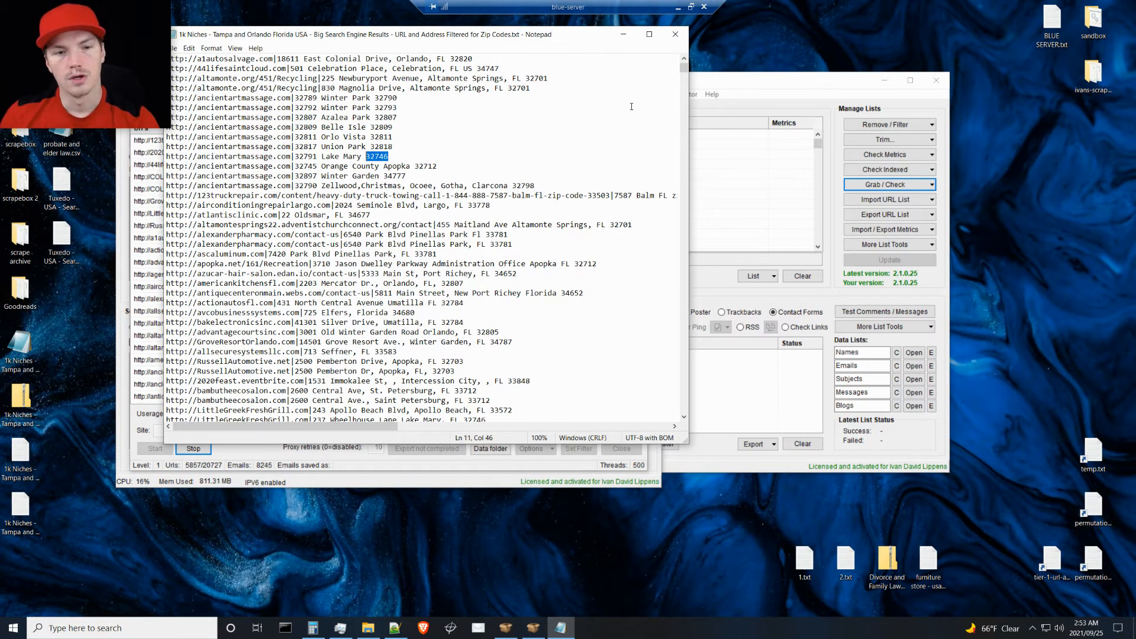
drag(463, 204, 454, 204)
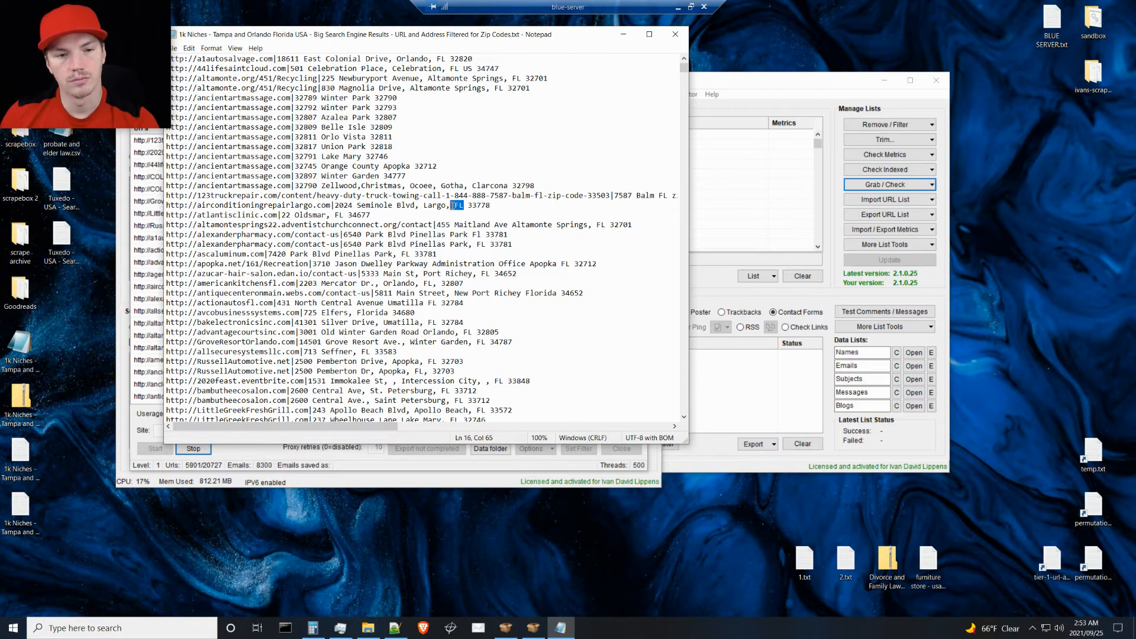
mouse_move(507, 185)
mouse_down()
mouse_move(296, 187)
mouse_move(508, 185)
mouse_up()
click(317, 187)
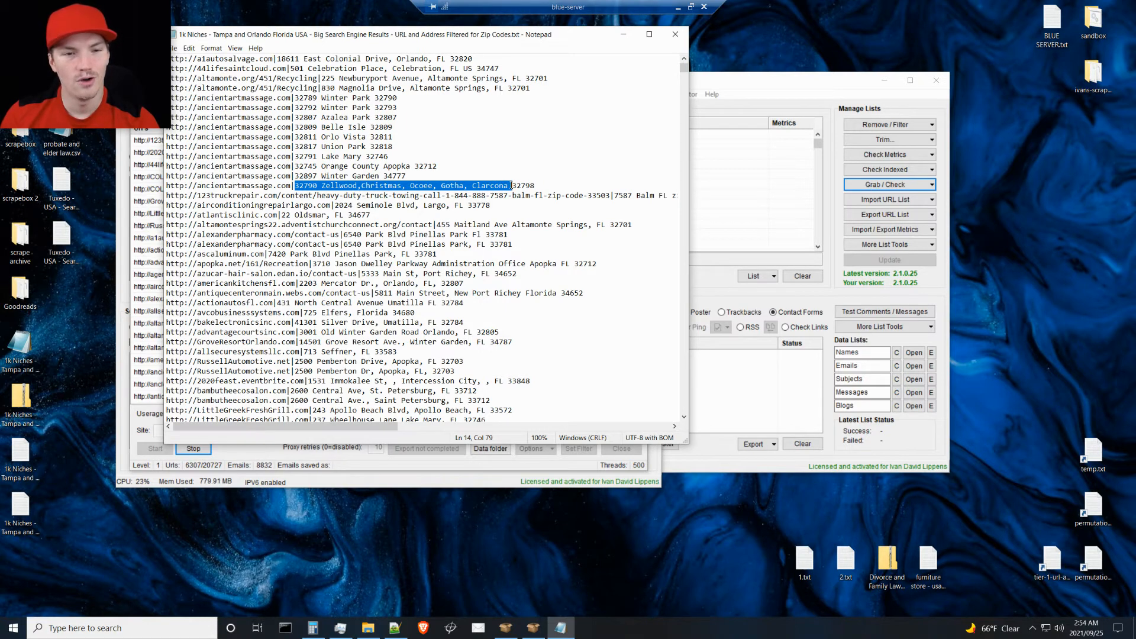
click(535, 185)
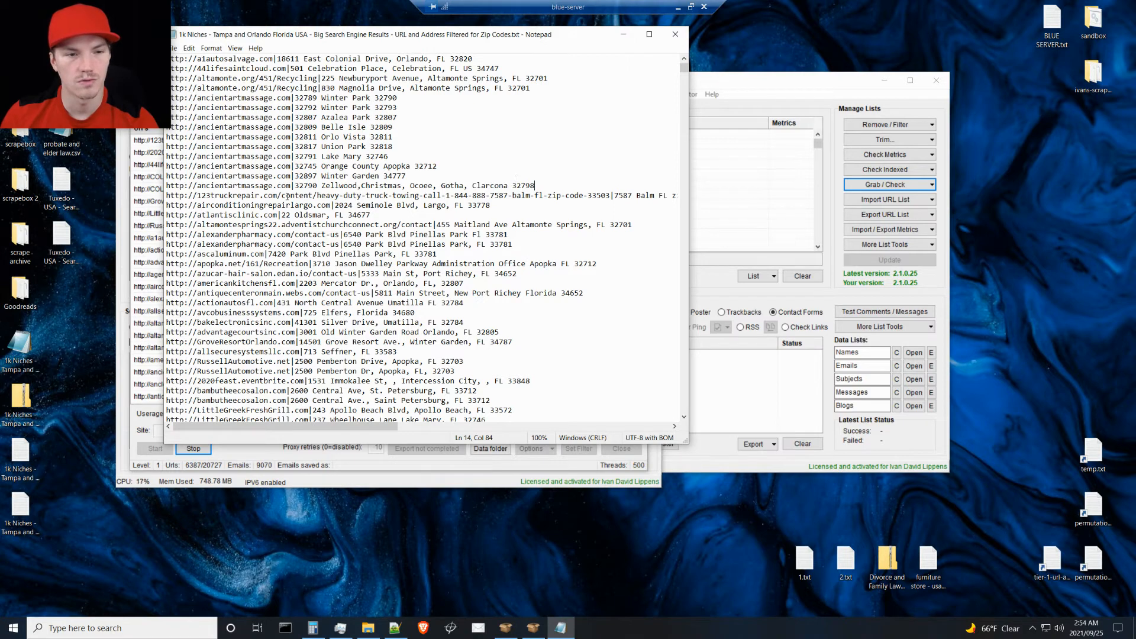
click(495, 254)
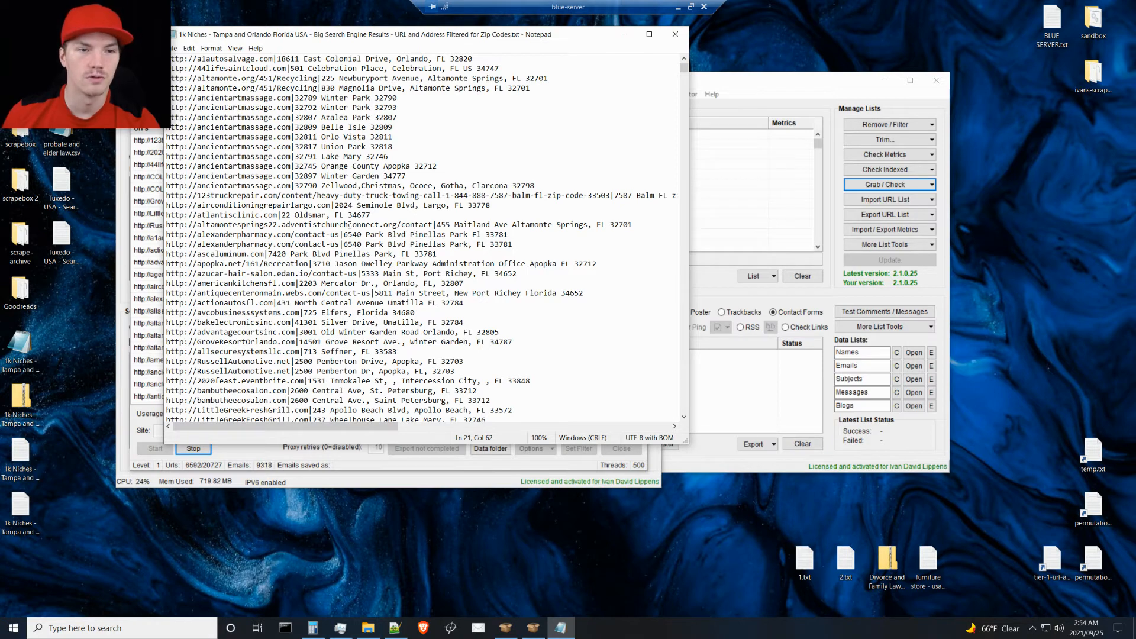
click(675, 35)
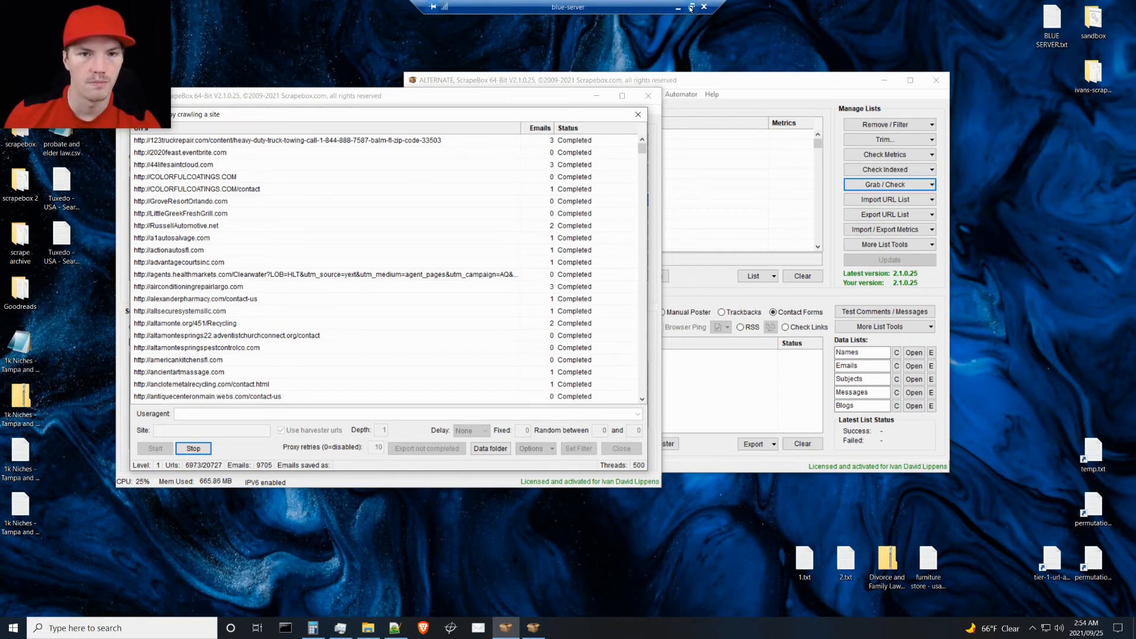
Step: Open the site-crawling email grabber's data folder and delete the two "all_with_dupes" text files
click(691, 8)
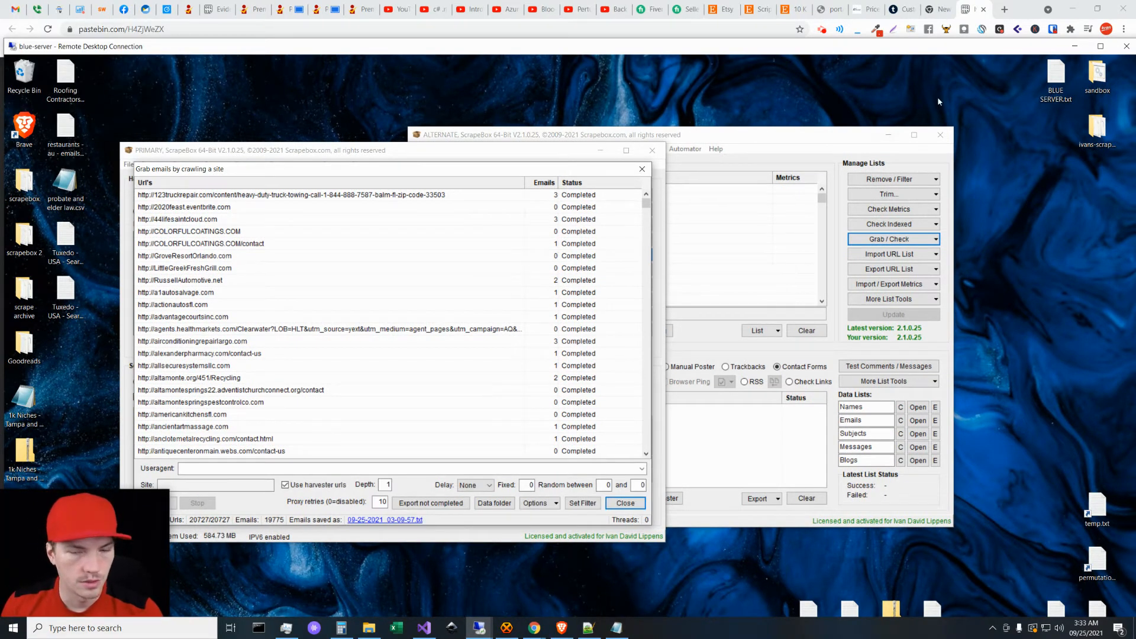
click(1099, 47)
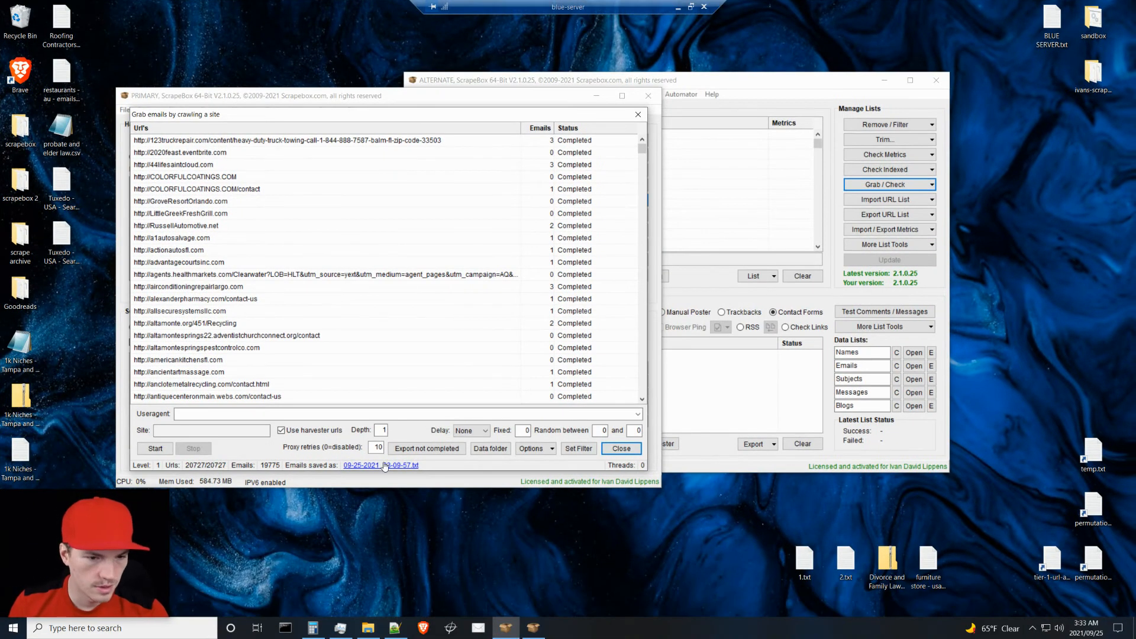
click(490, 448)
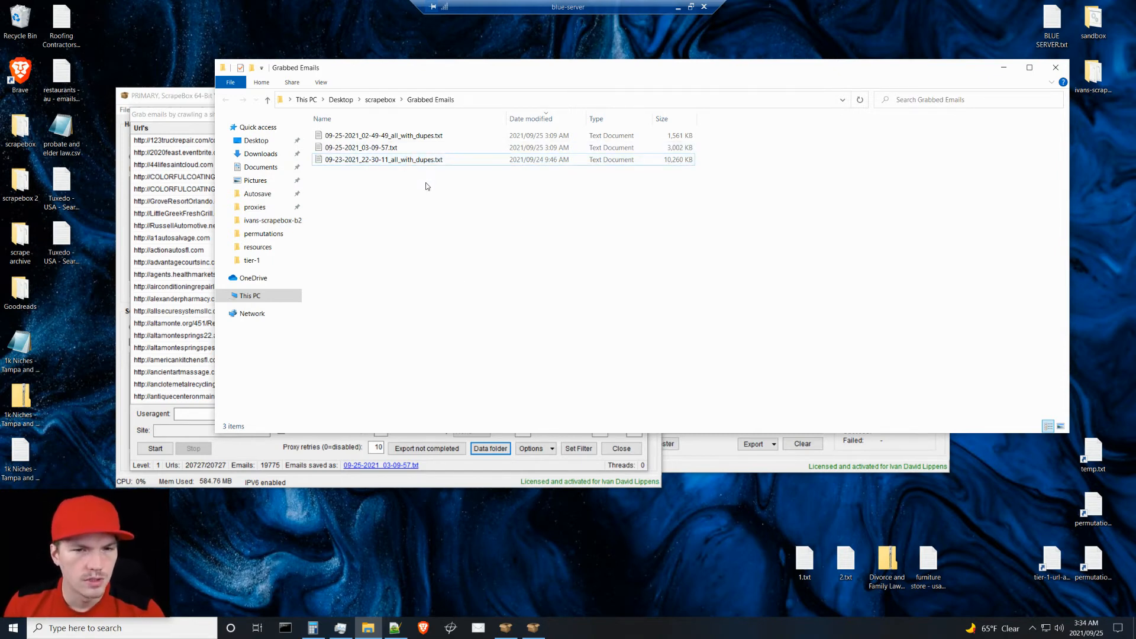
click(549, 119)
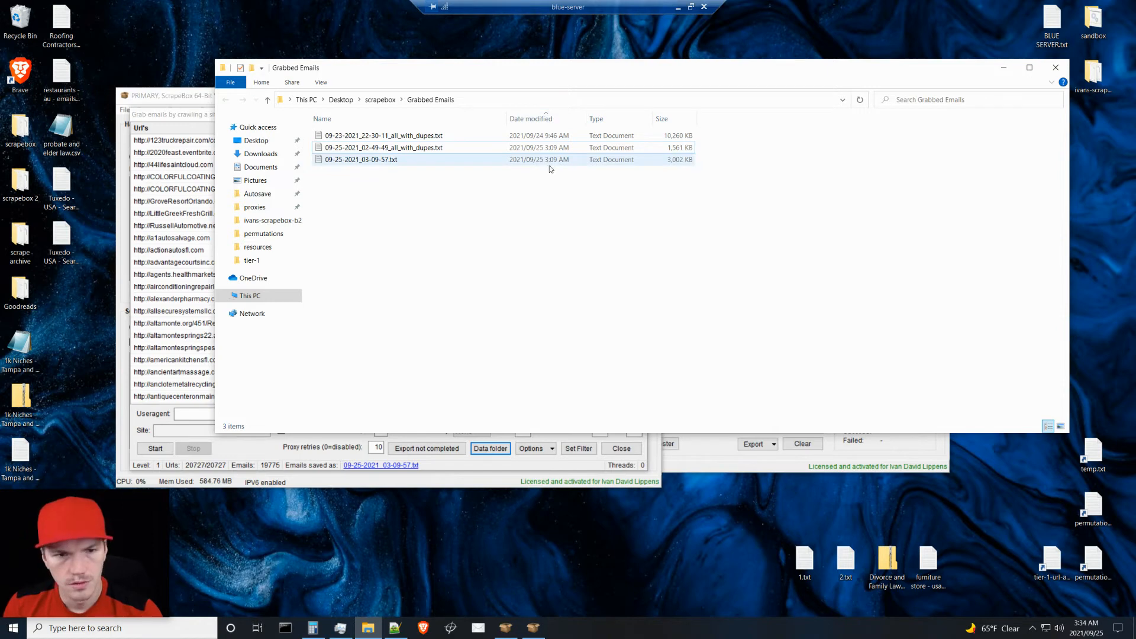
click(408, 149)
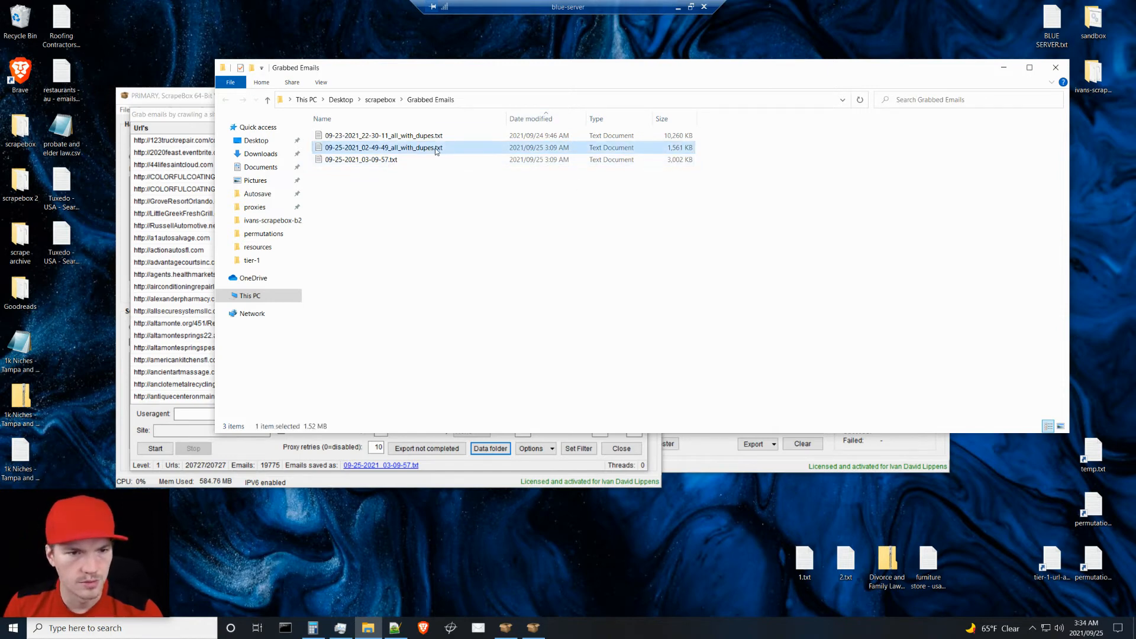
ctrl+click(408, 136)
key(Delete)
Step: Move 09-25-2021_03-09-57.txt from the Grabbed Emails folder to the desktop, then close the folder and the email grabber
drag(361, 135, 269, 508)
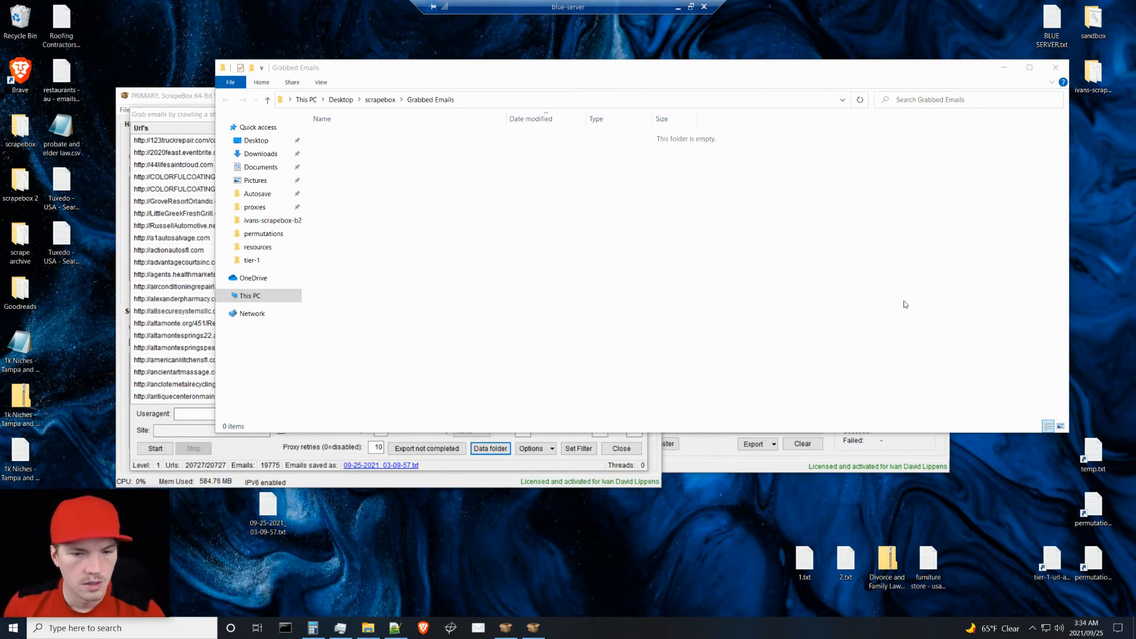
click(1055, 67)
click(619, 449)
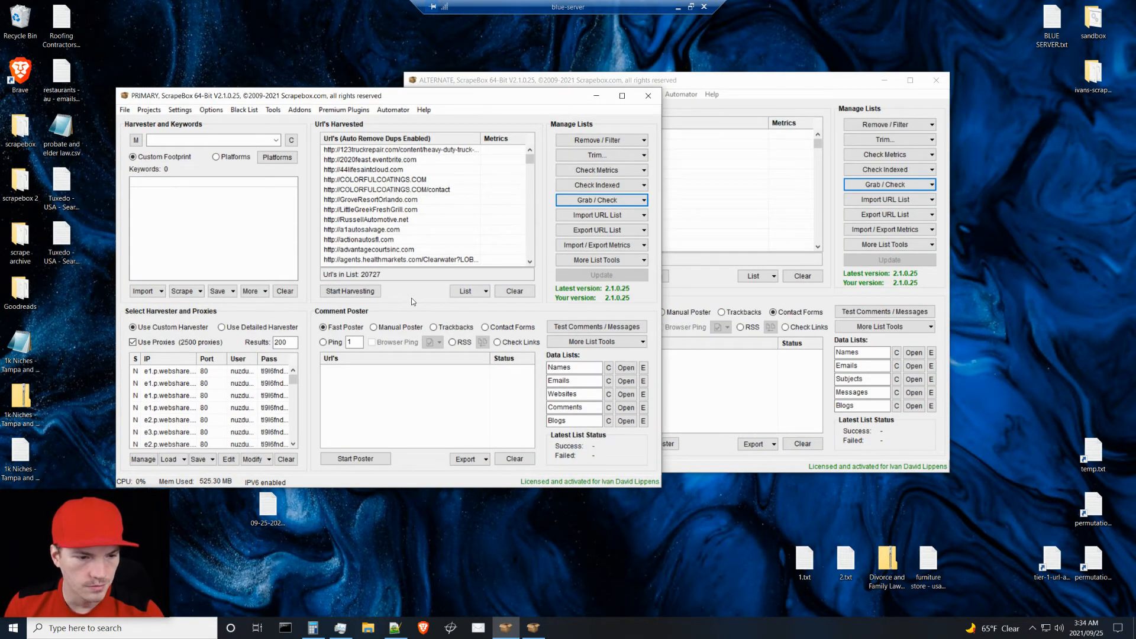
Step: Replace the harvested URLs in the PRIMARY window with the contents of the grabbed emails file and clear the list again
click(514, 291)
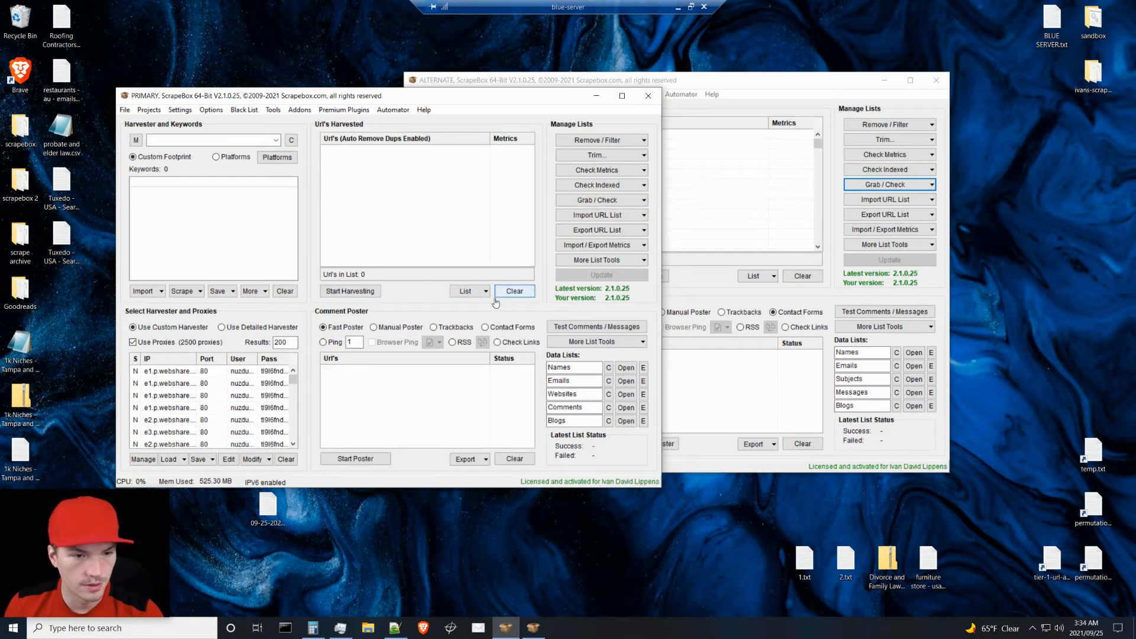
drag(268, 507, 398, 235)
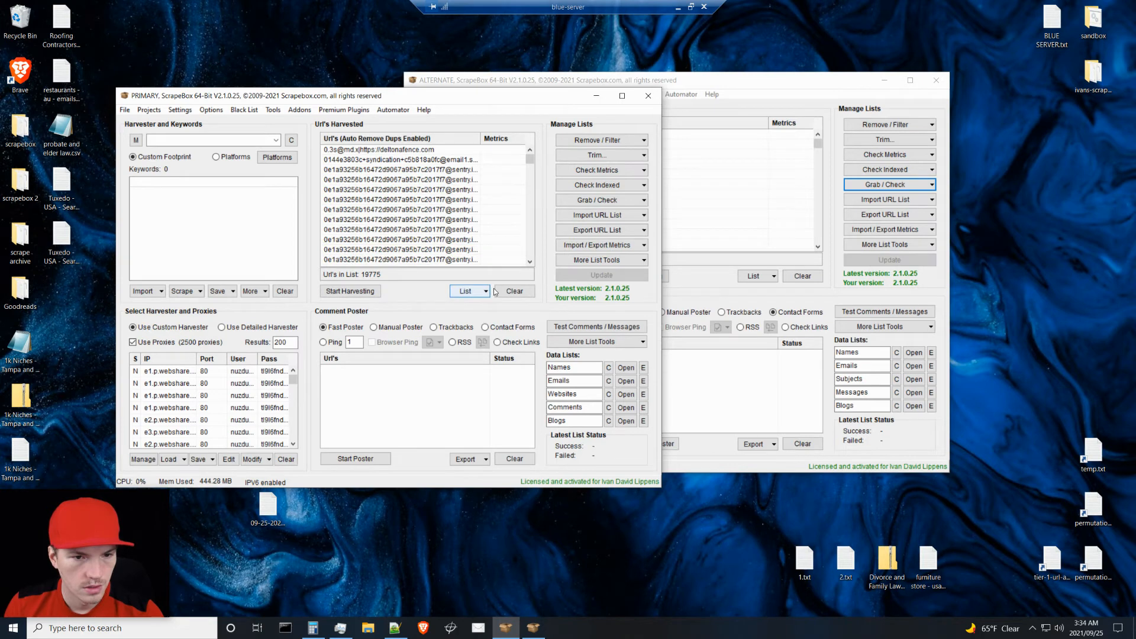
click(514, 290)
Step: Open 09-25-2021_03-09-57.txt from the desktop in Notepad and replace every "|" with a comma
click(273, 512)
double_click(269, 510)
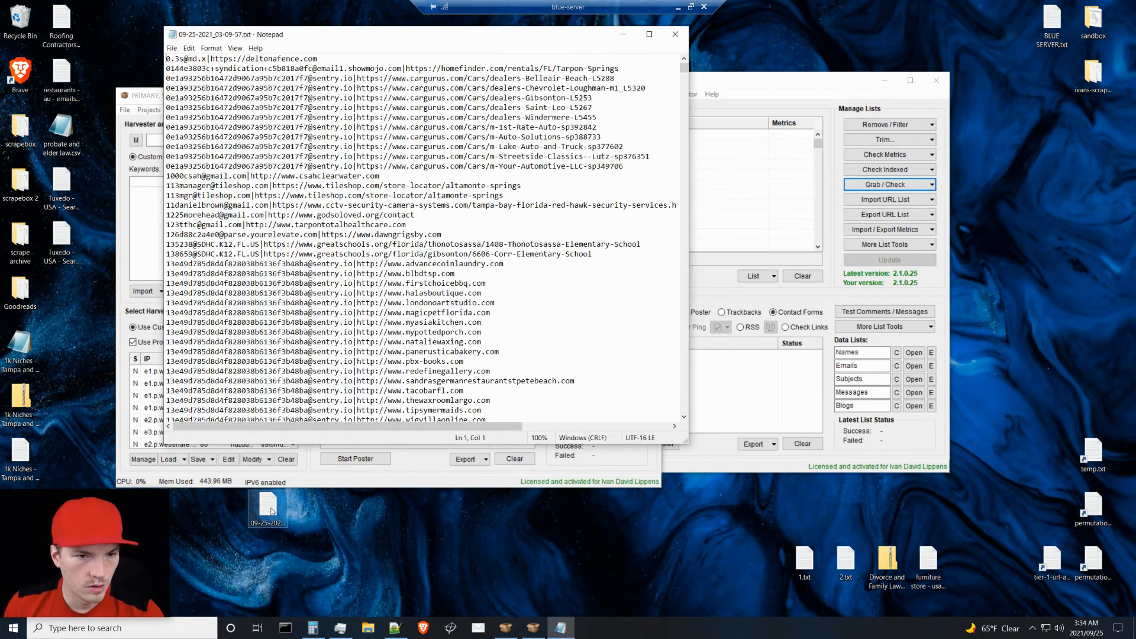
key(ctrl+h)
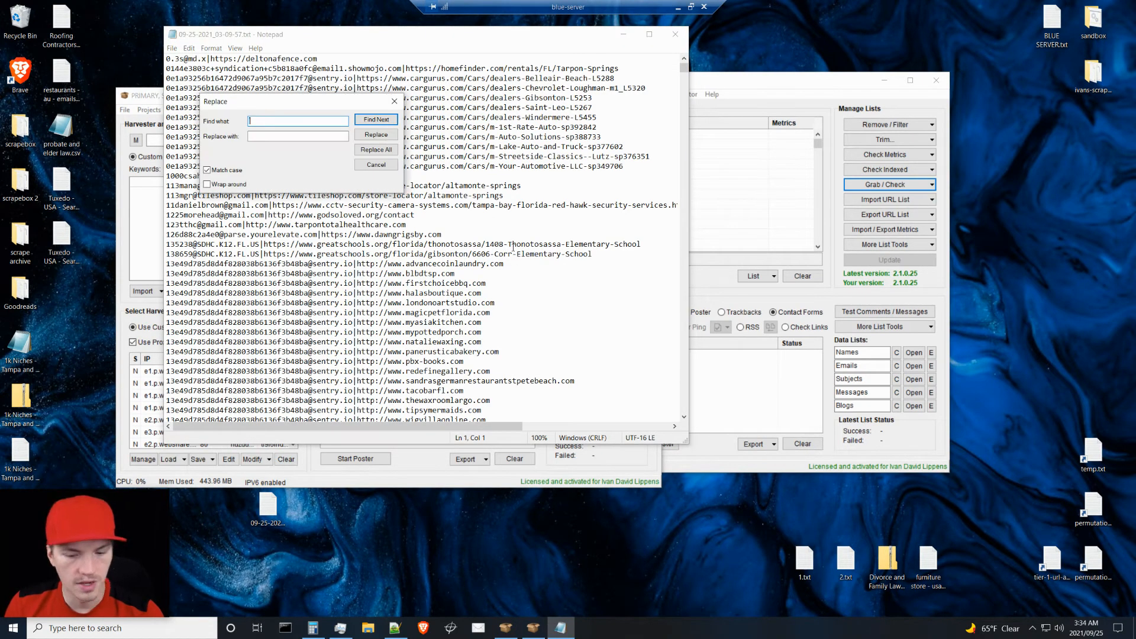
click(269, 137)
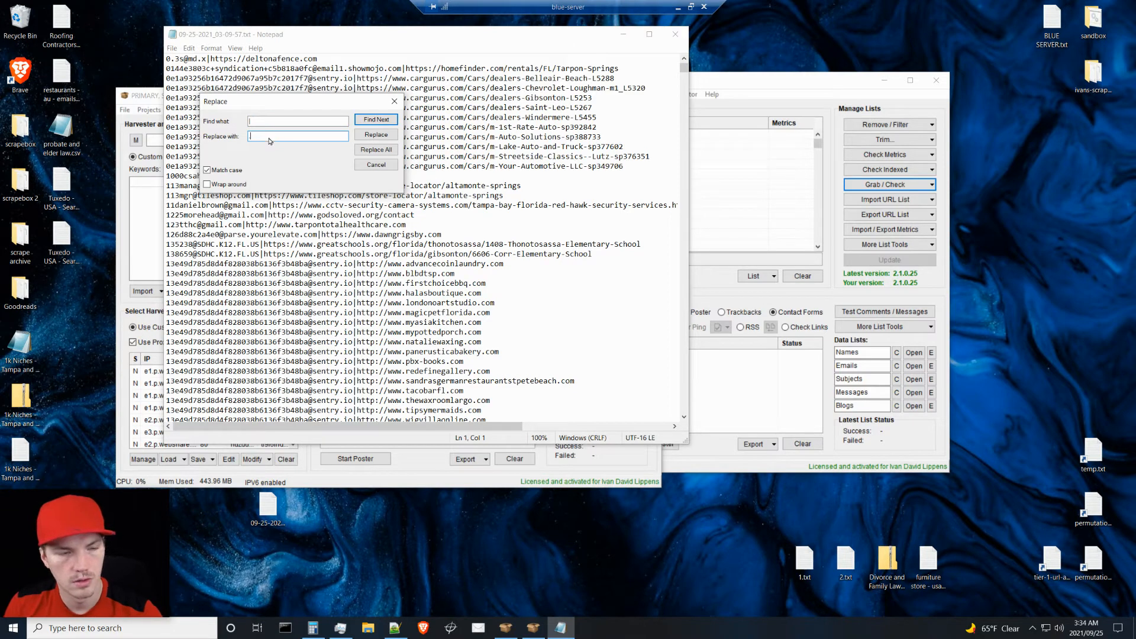
text(,)
click(376, 150)
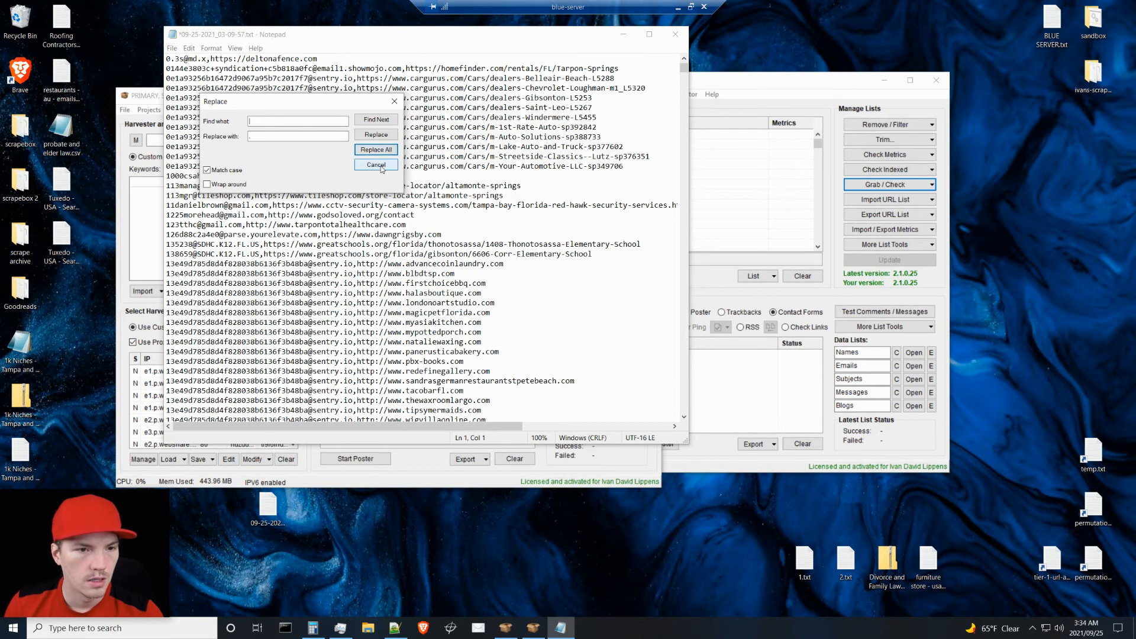
key(Escape)
Step: Examine the comma-separated email and URL entries, including the cargurus.com lines, and close the file
click(513, 228)
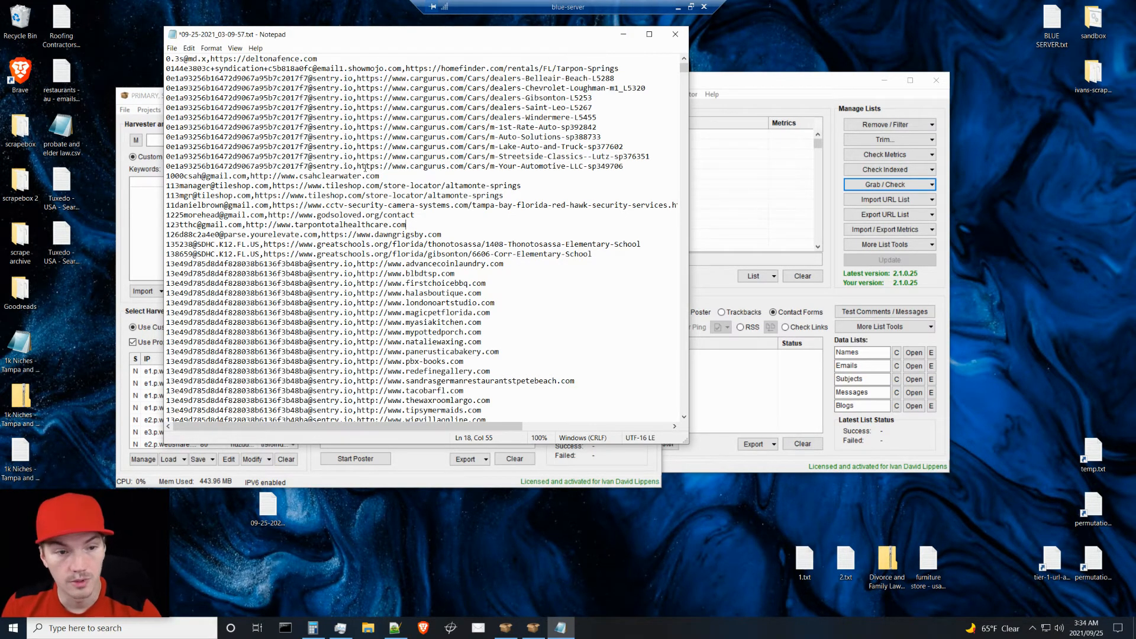
drag(352, 166, 375, 166)
click(479, 225)
click(674, 34)
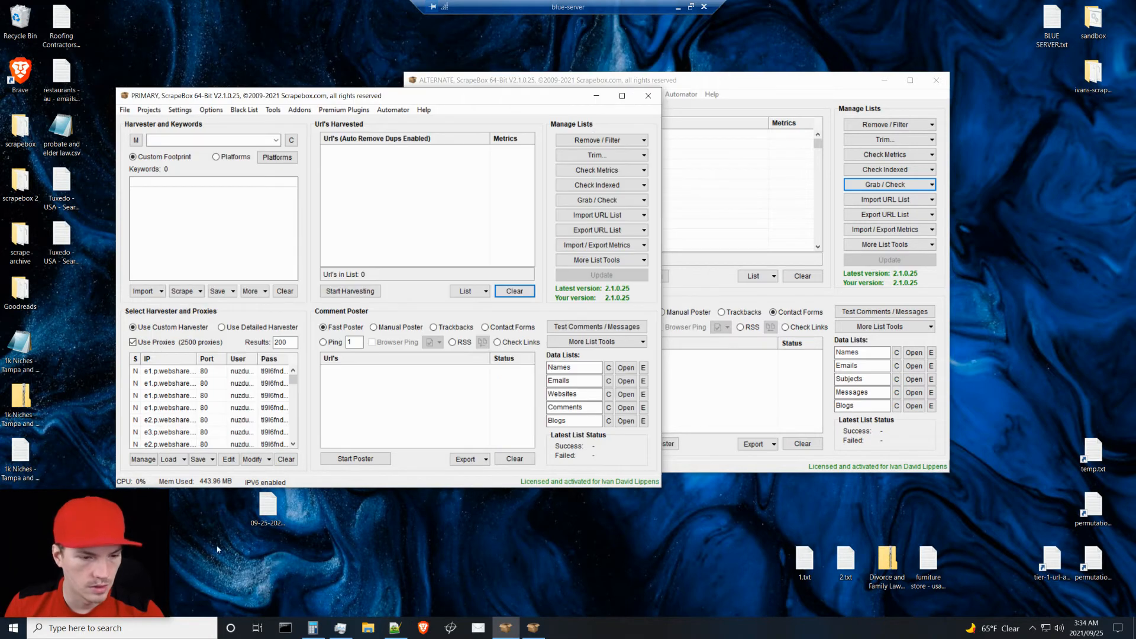
Step: Copy the file name of the "Final URL from Address.txt" results file on the desktop
click(266, 523)
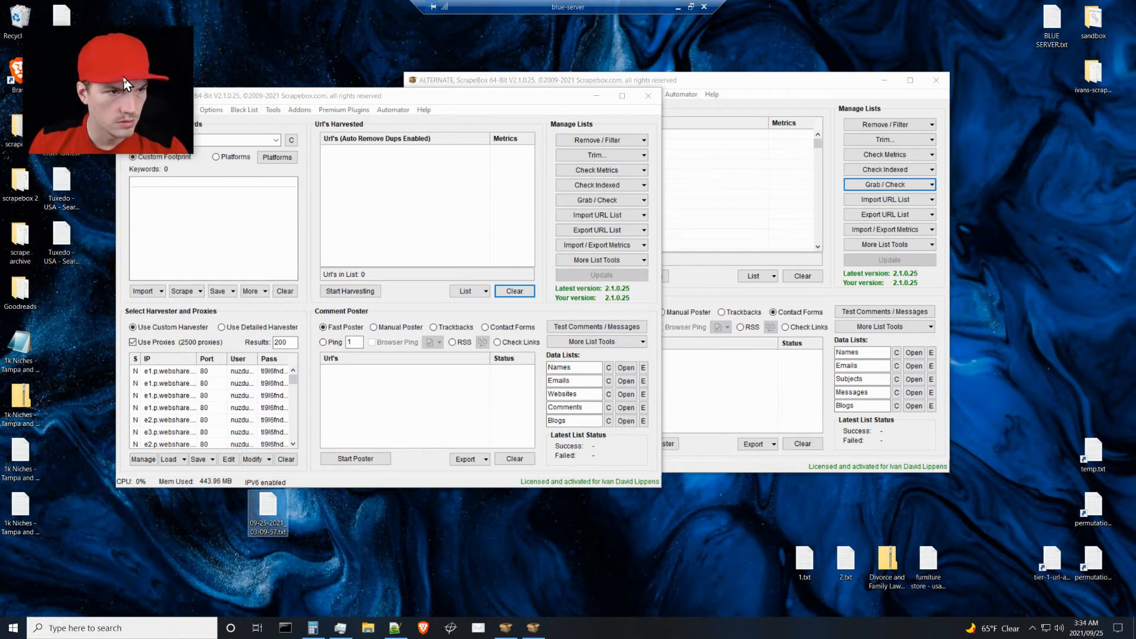
click(20, 521)
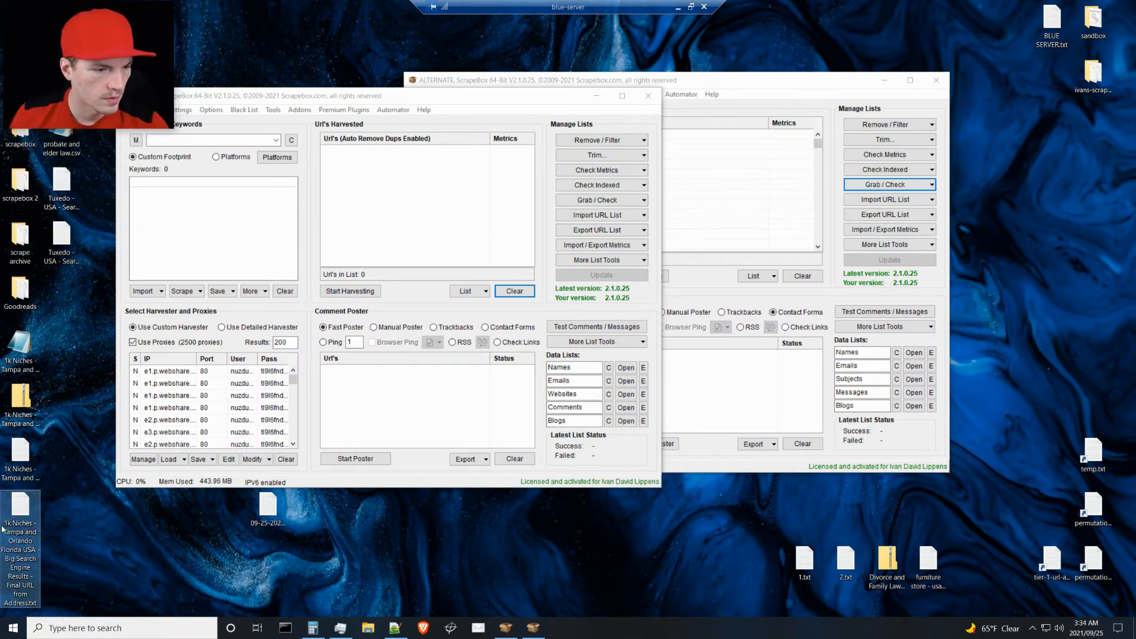
key(F2)
key(ctrl+c)
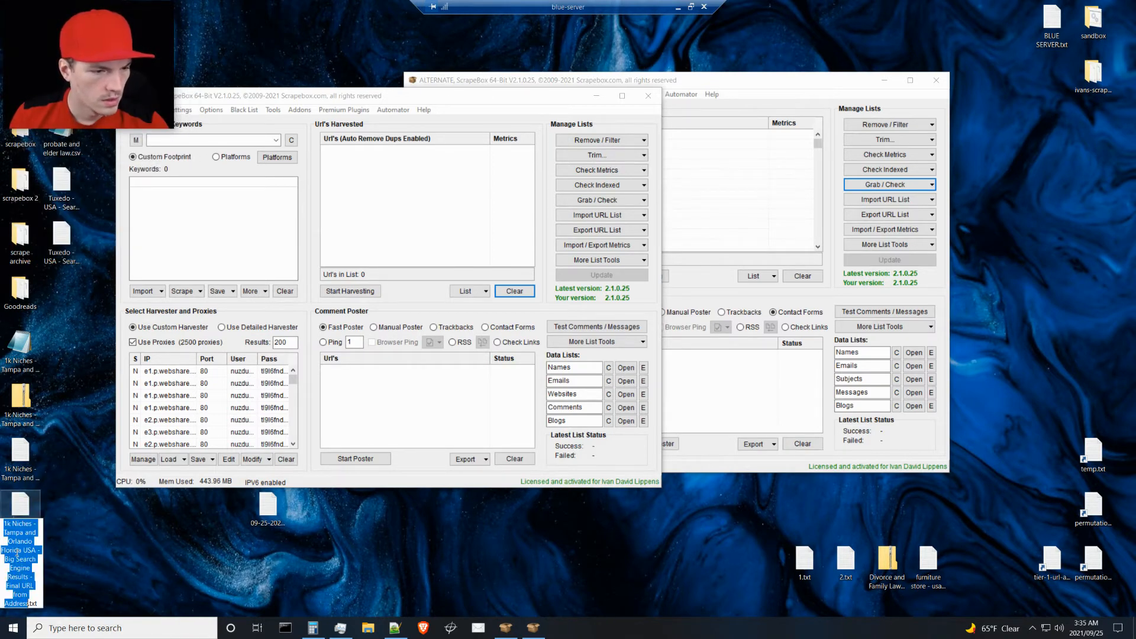
Step: Rename 09-25-2021_03-09-57.txt as "1k Niches - Tampa and Orlando Florida USA - Big Search Engine Results - Address URL and Email.txt"
click(265, 526)
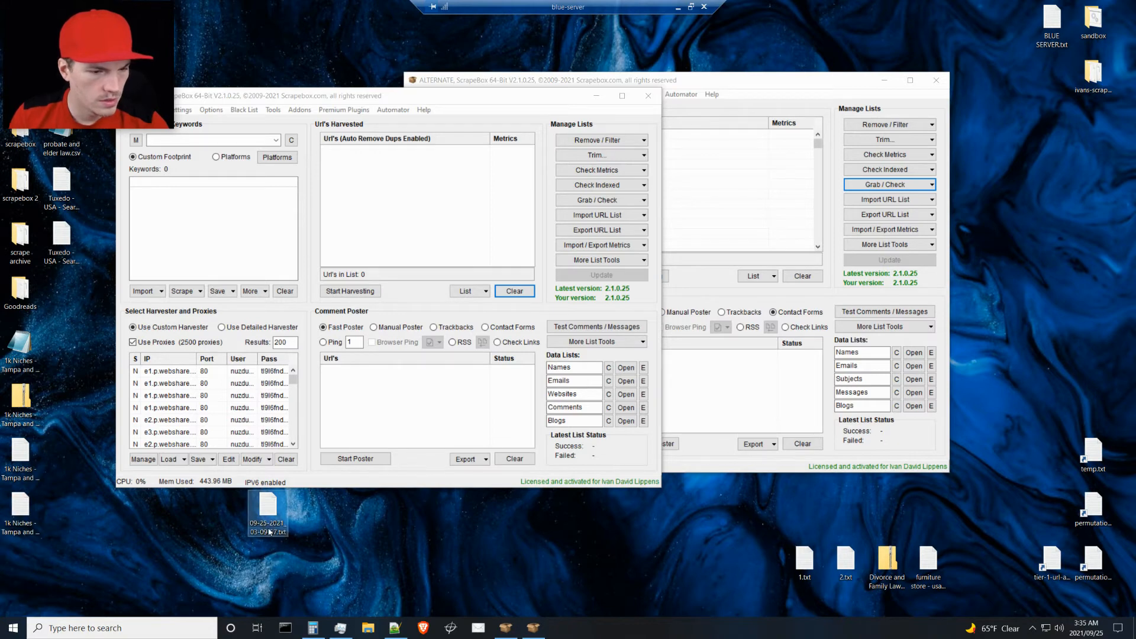
key(F2)
key(ctrl+v)
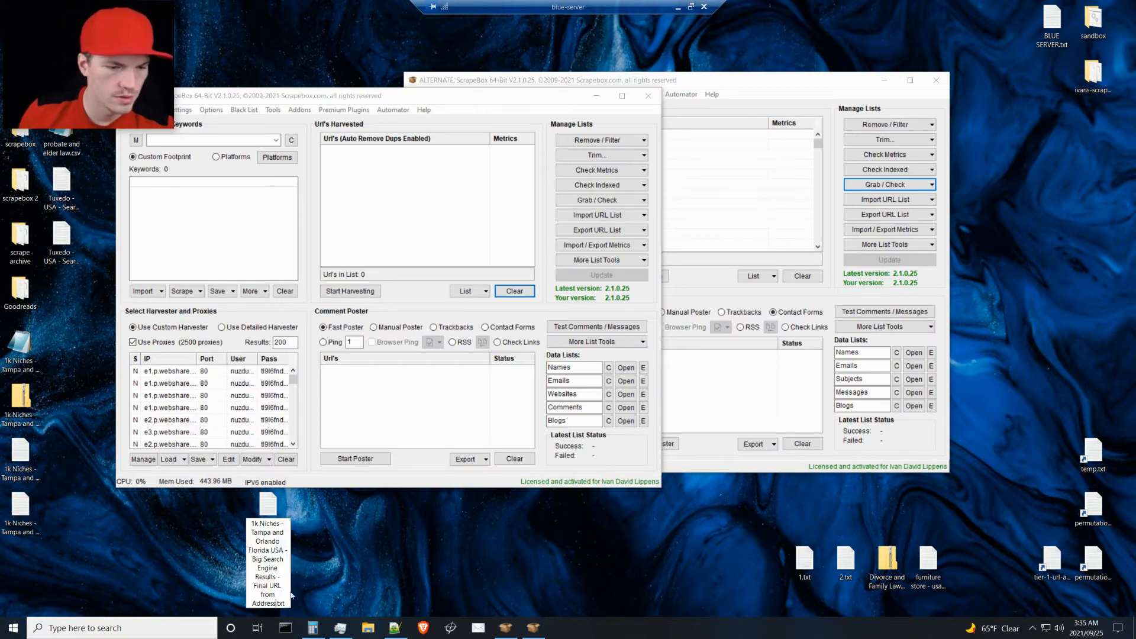
key(ctrl+BackSpace)
key(ctrl+BackSpace)
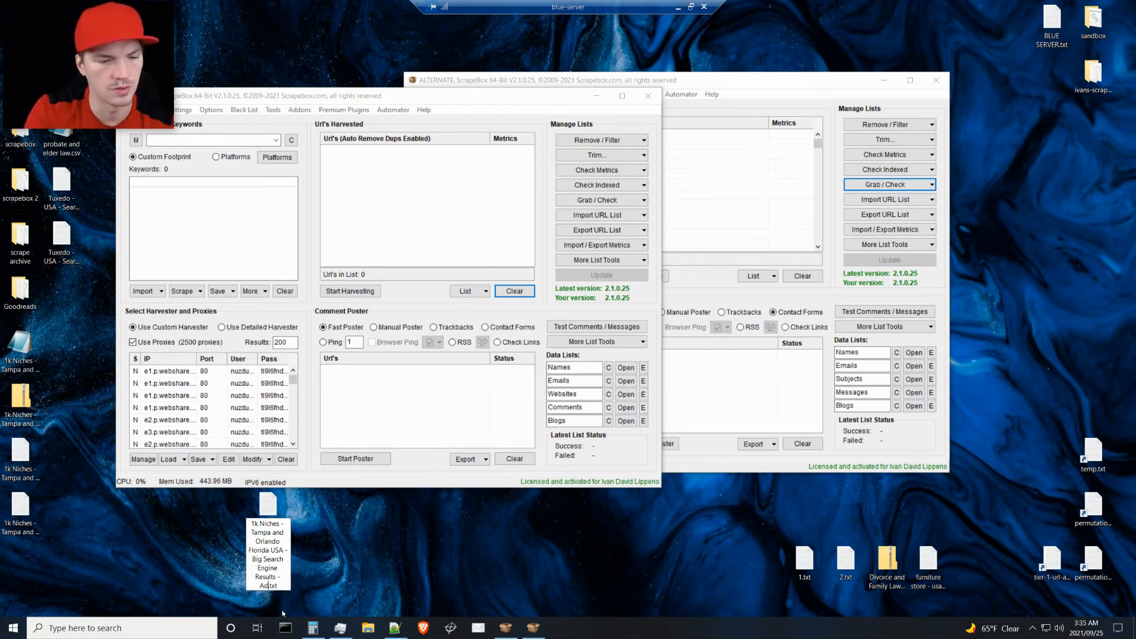
text(Address)
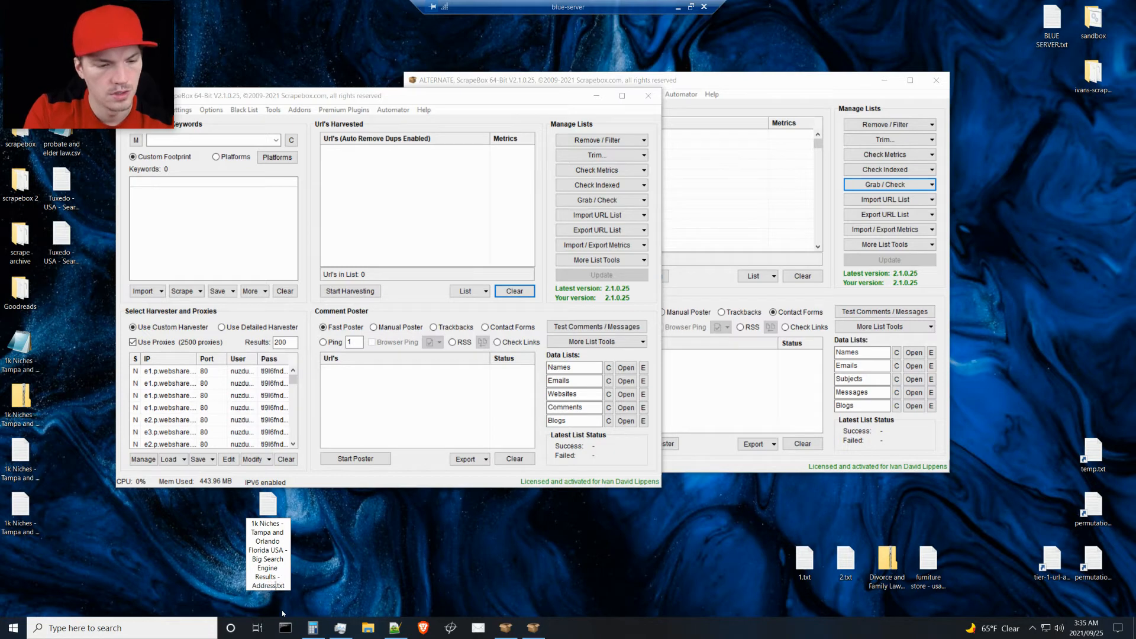
text( URL)
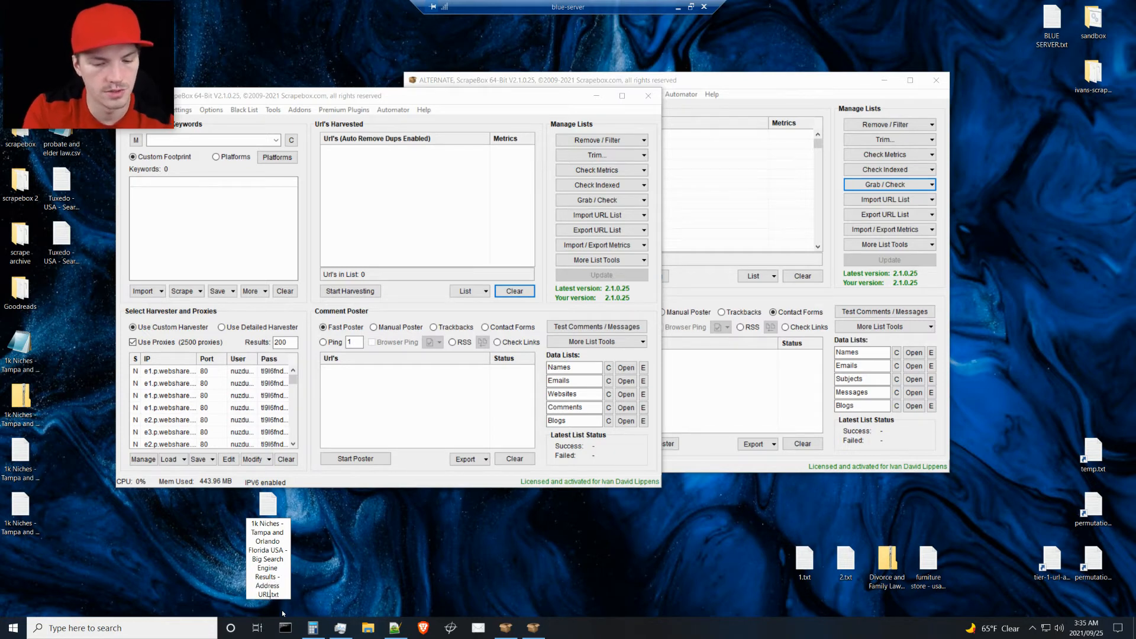
text( and Ema)
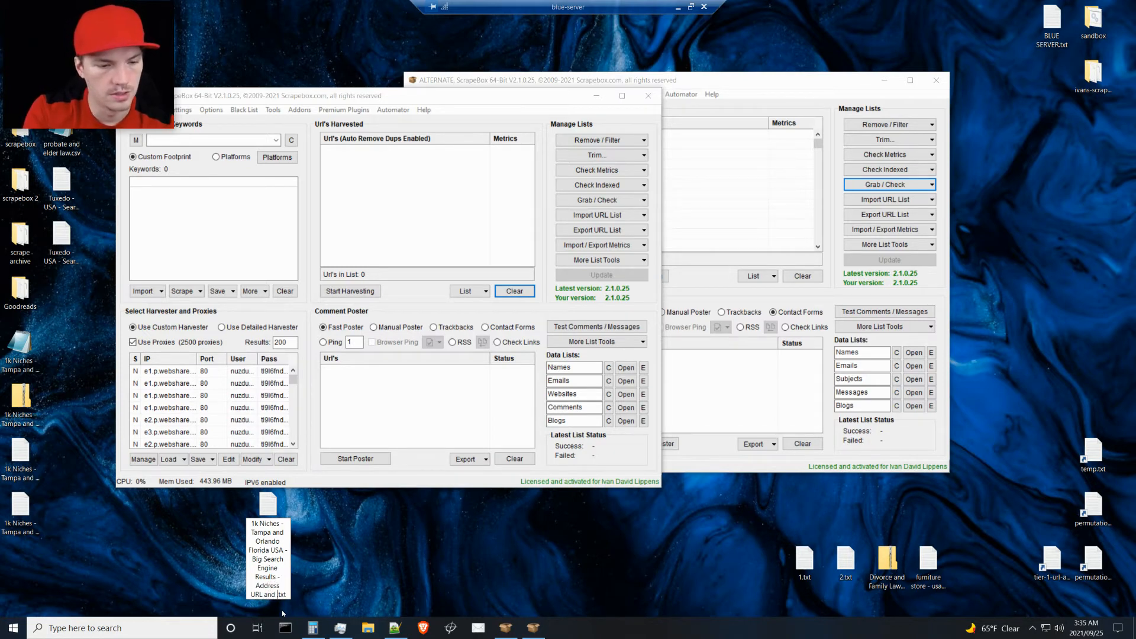
text(il)
key(Return)
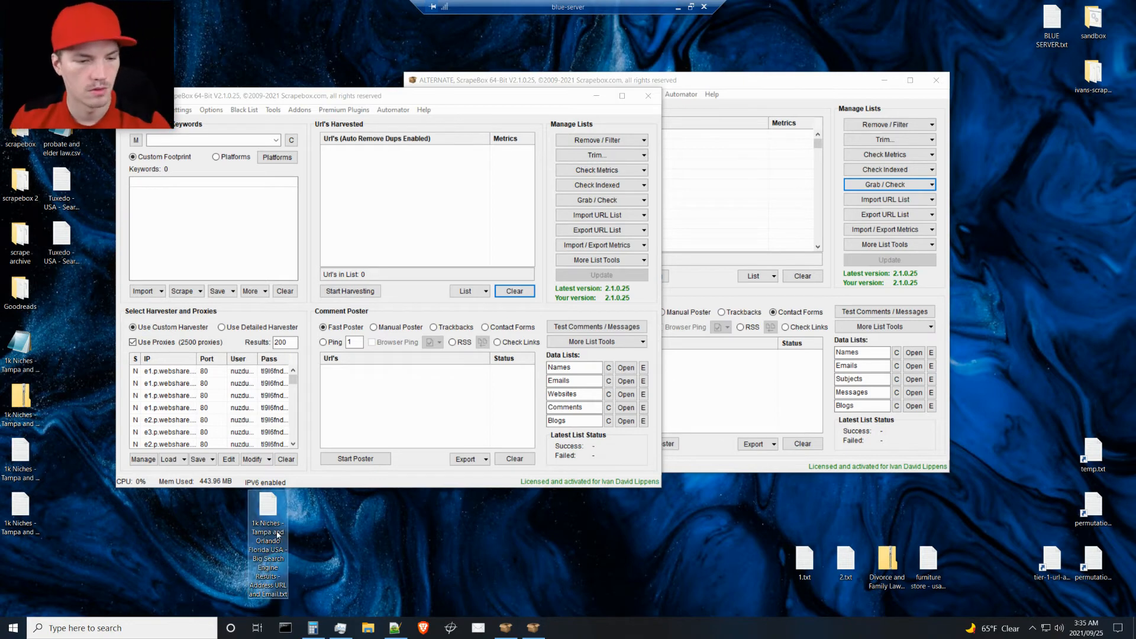
Step: Move the "Address URL and Email" results file beside the other 1k Niches files and change its extension to csv
drag(69, 506, 68, 460)
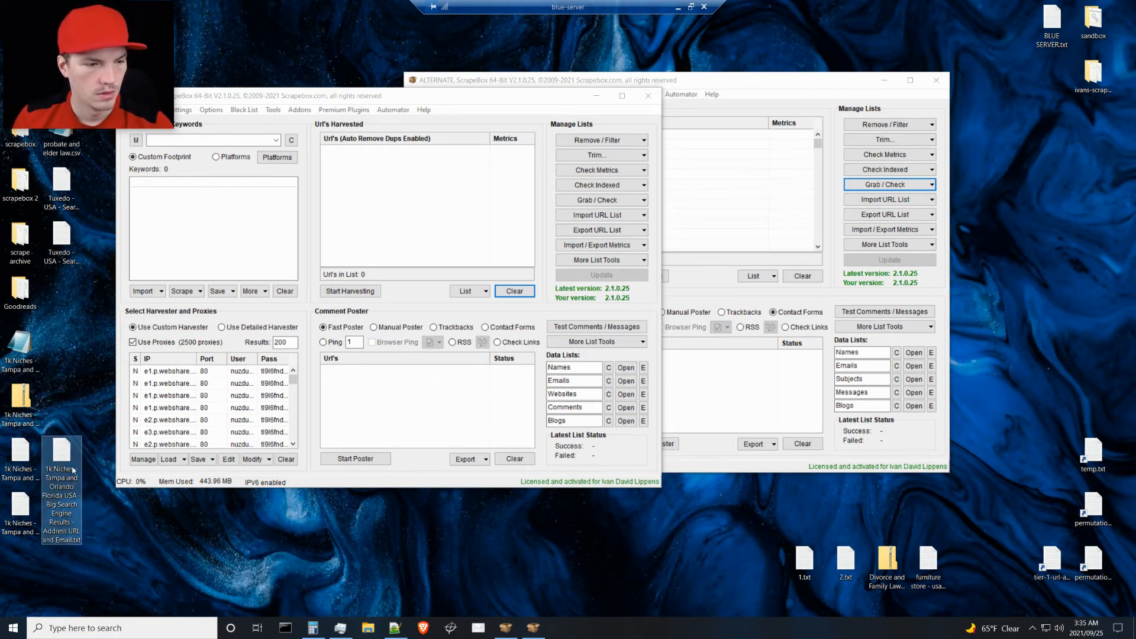
click(77, 540)
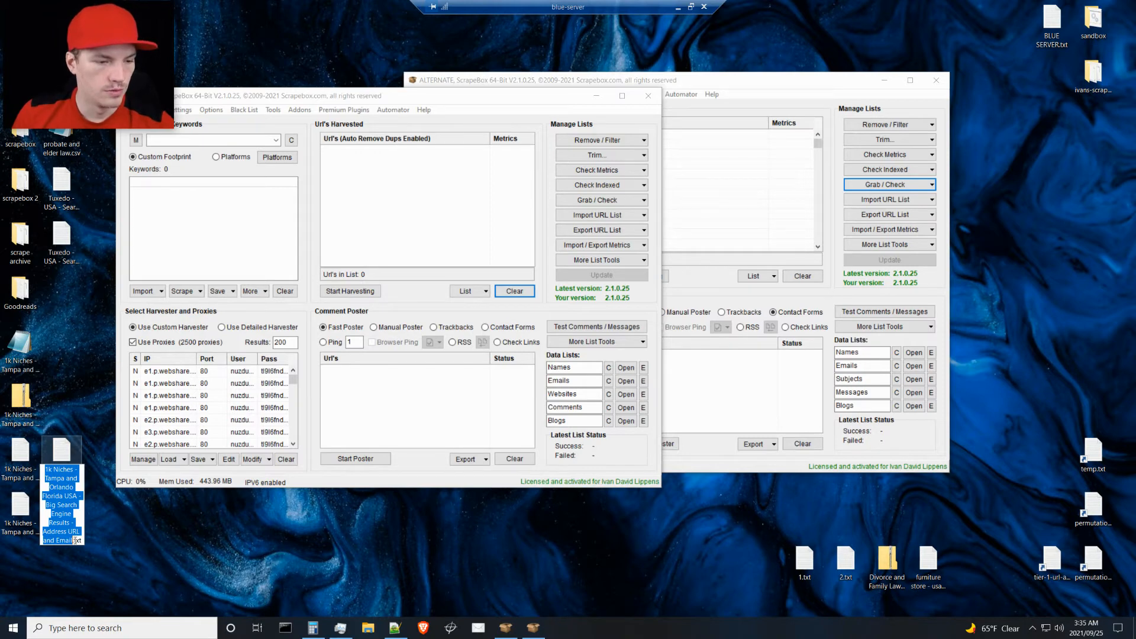
drag(75, 540, 98, 540)
text(csv)
key(Return)
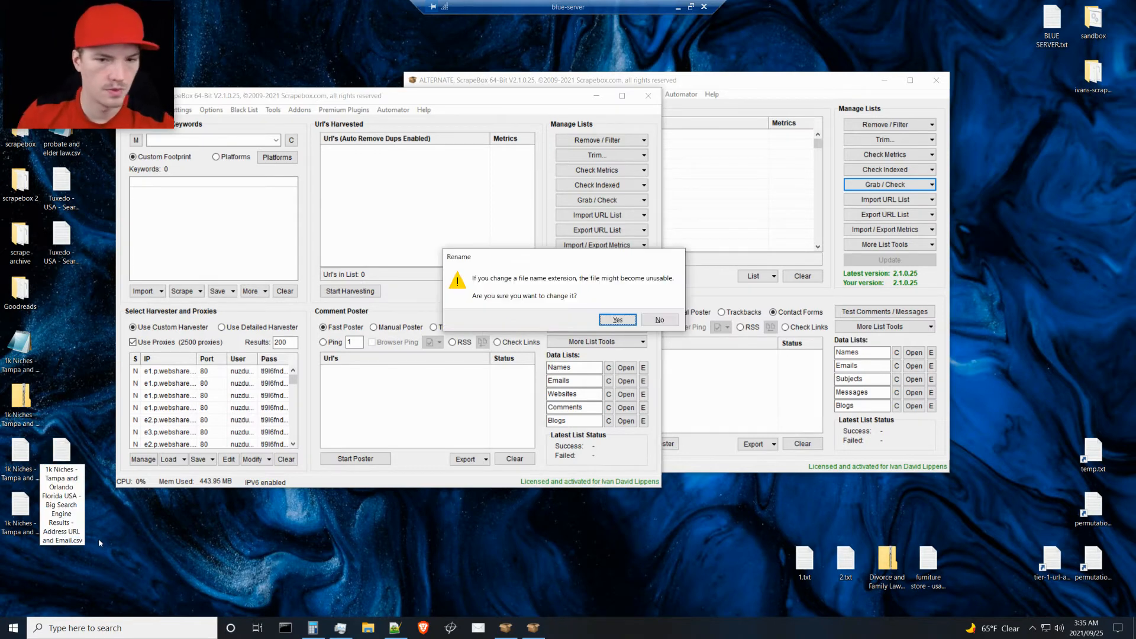
key(Return)
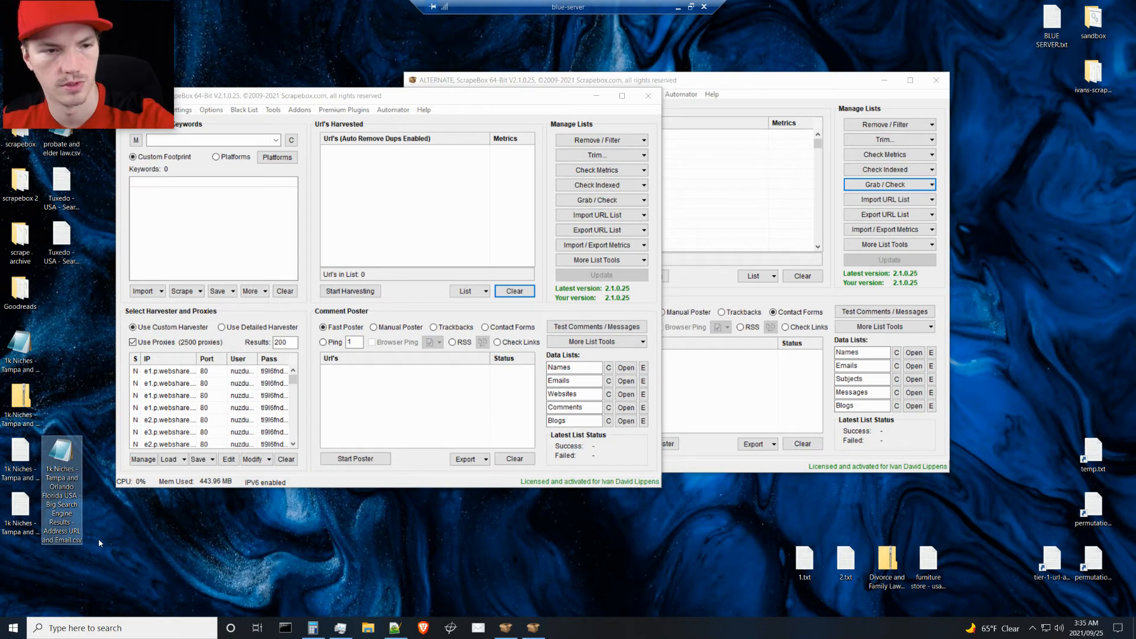
Step: Copy the two older 1k Niches text files into the zip archive, replacing its existing copies, and delete them from the desktop
drag(104, 567, 22, 399)
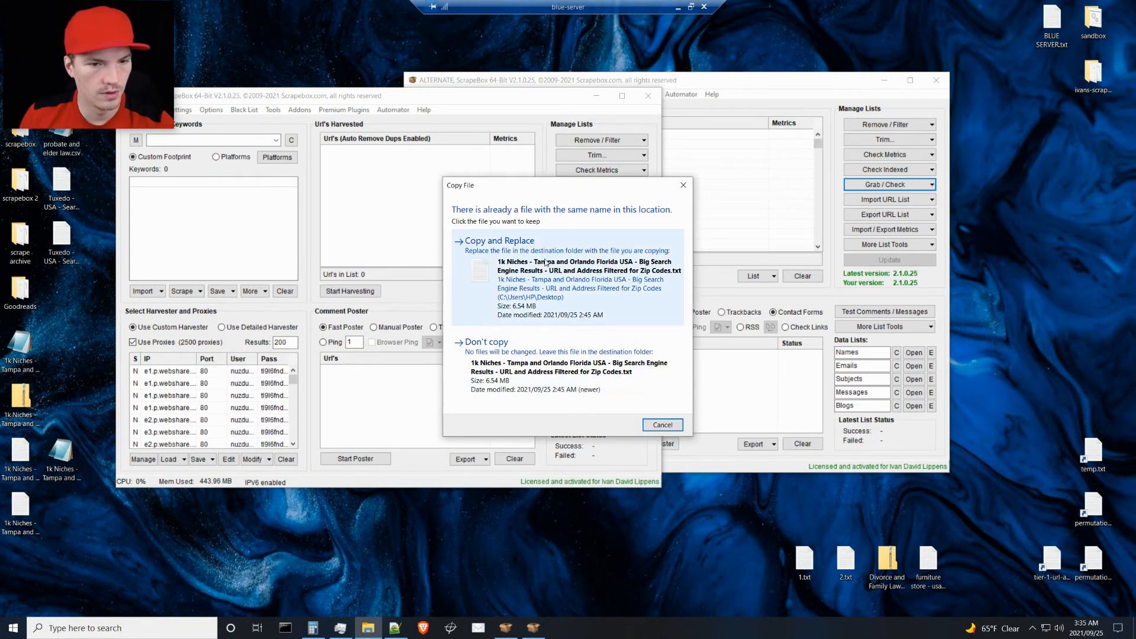
click(552, 279)
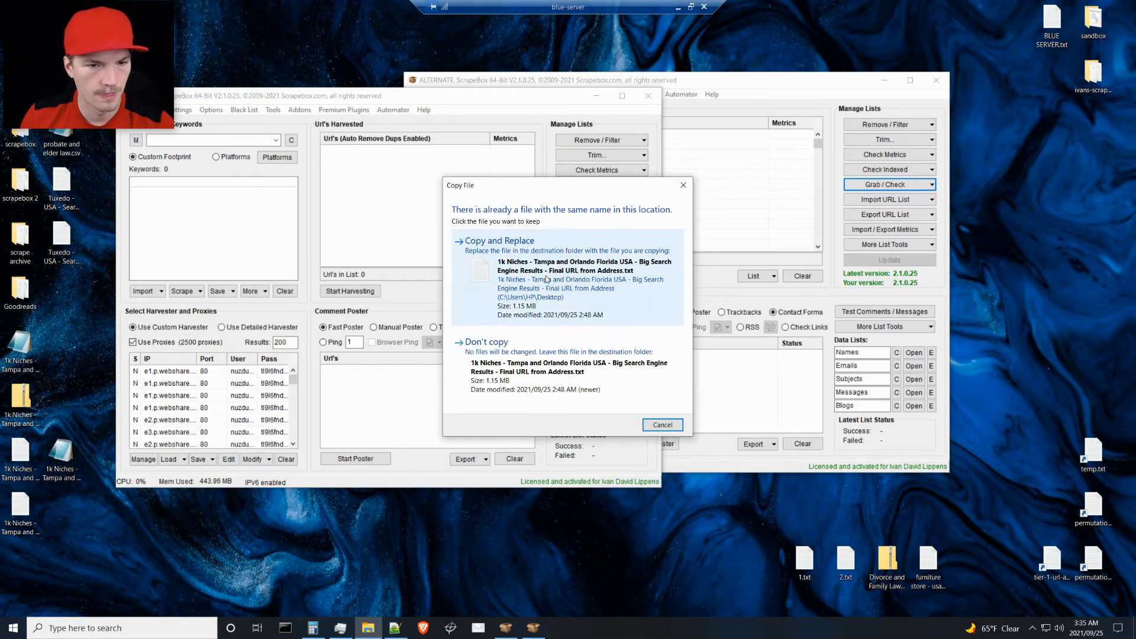
click(58, 569)
drag(39, 592, 11, 466)
key(Delete)
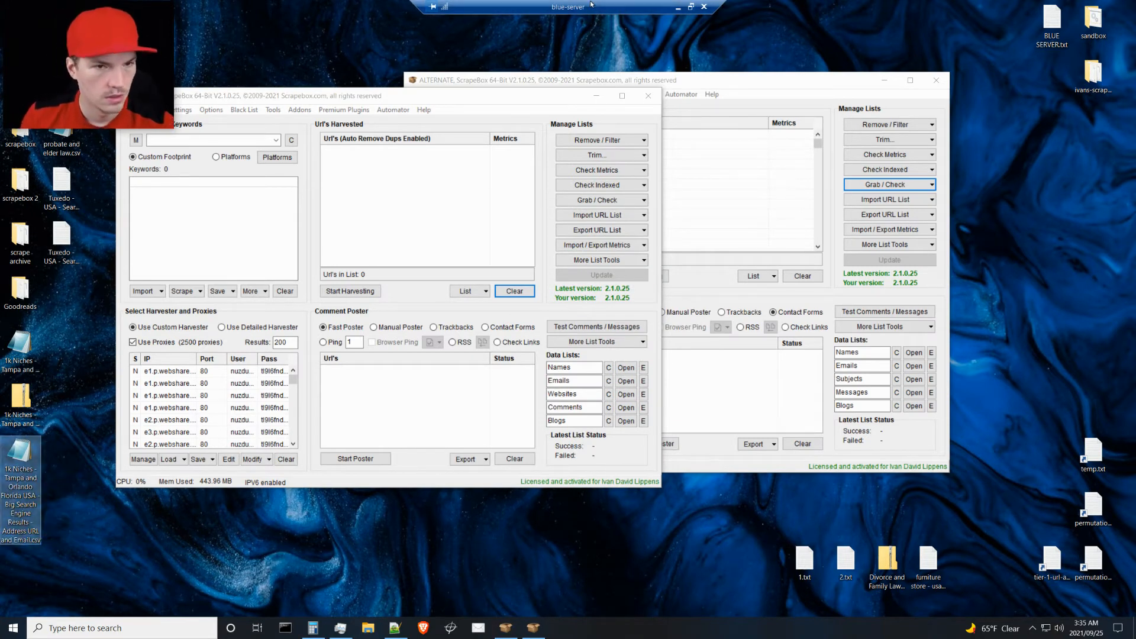
Step: Switch to the black-server remote desktop and paste the "Address URL and Email.csv" file onto an empty part of its desktop
click(679, 8)
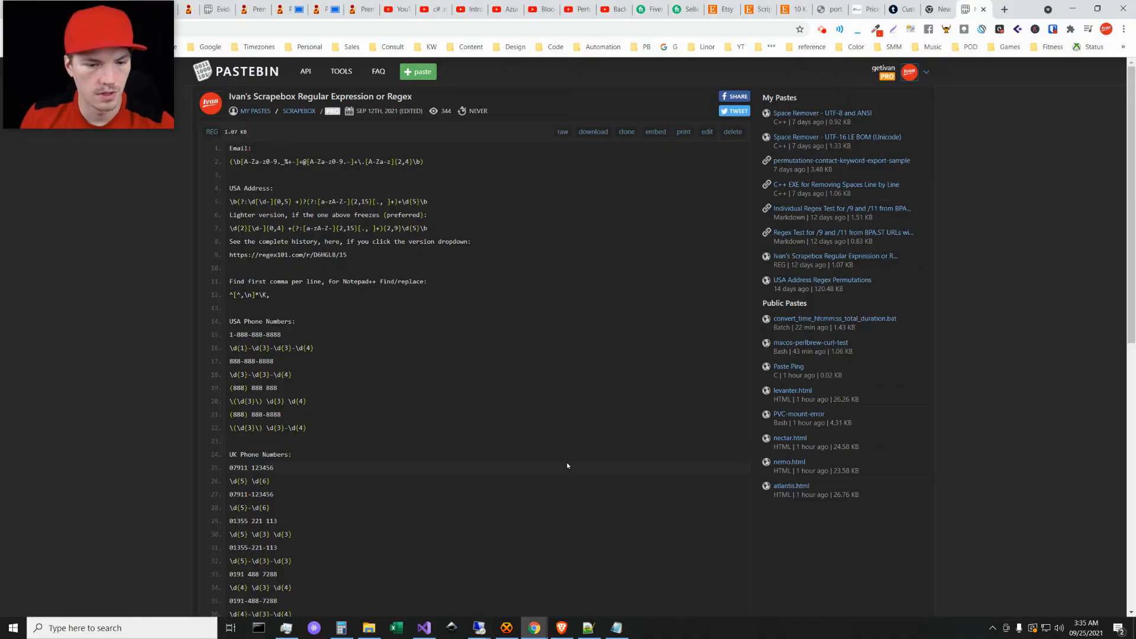
mouse_move(479, 628)
click(593, 580)
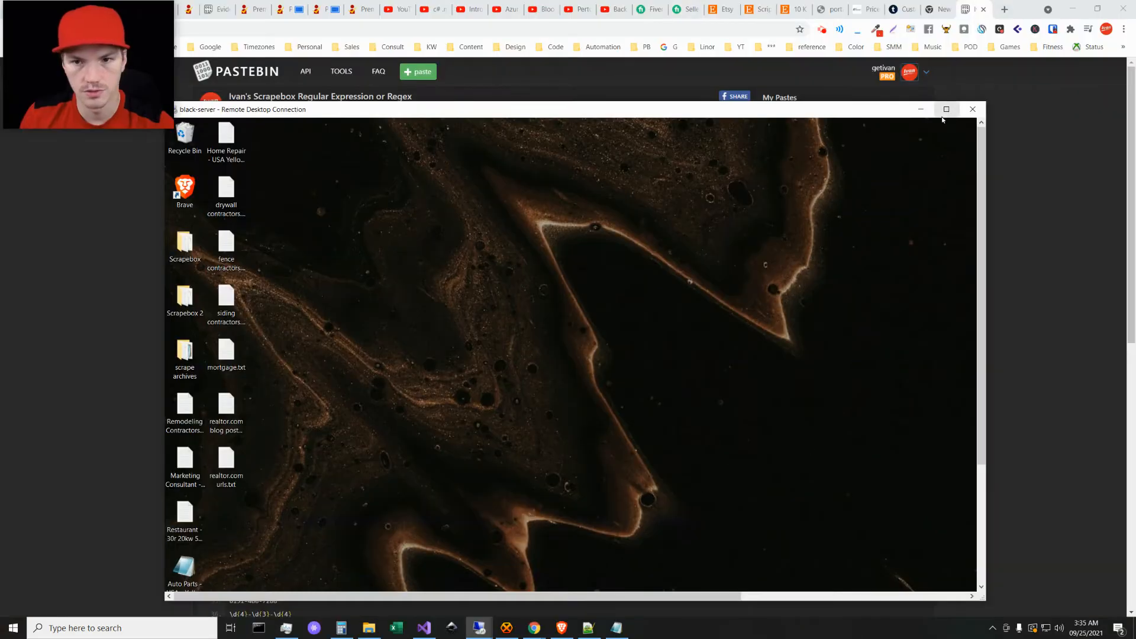
key(ctrl+alt+Break)
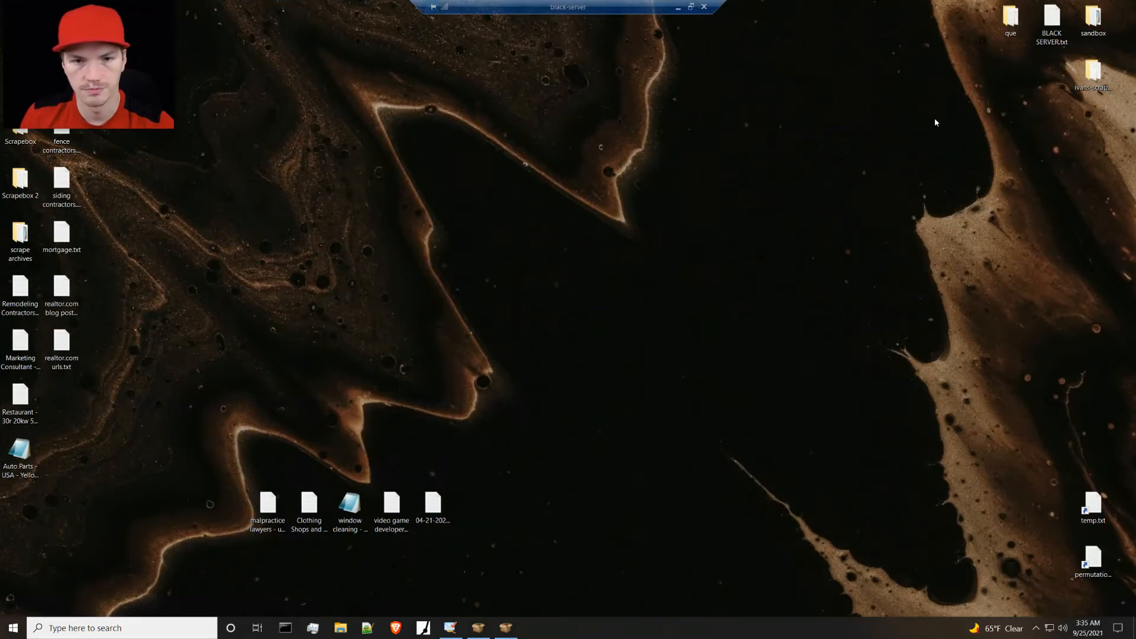
key(ctrl+v)
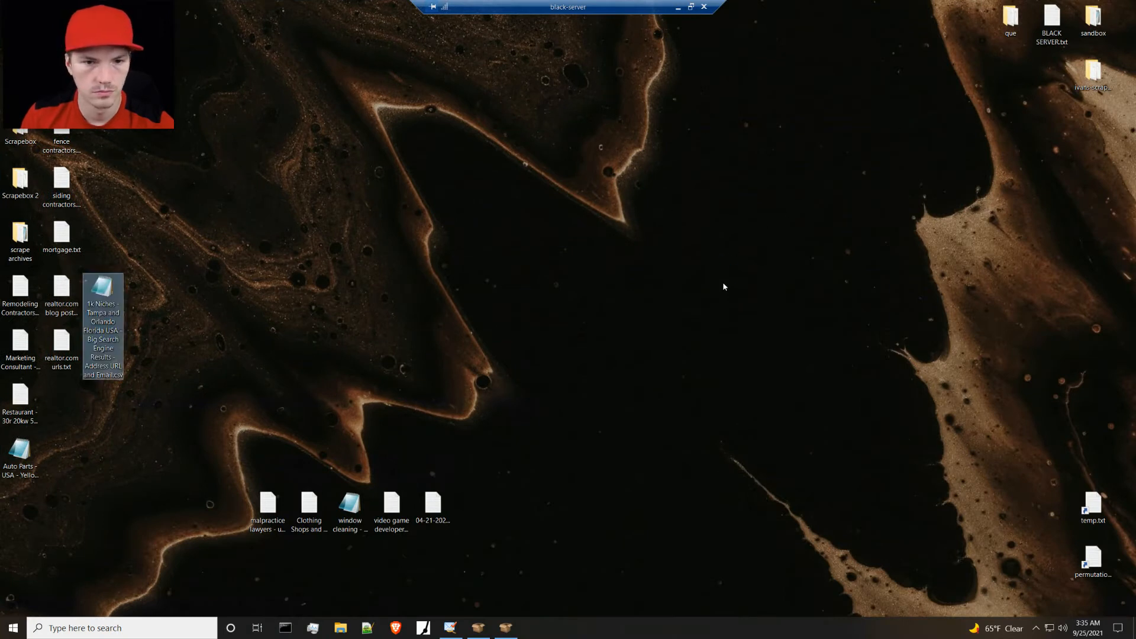
drag(103, 295, 145, 512)
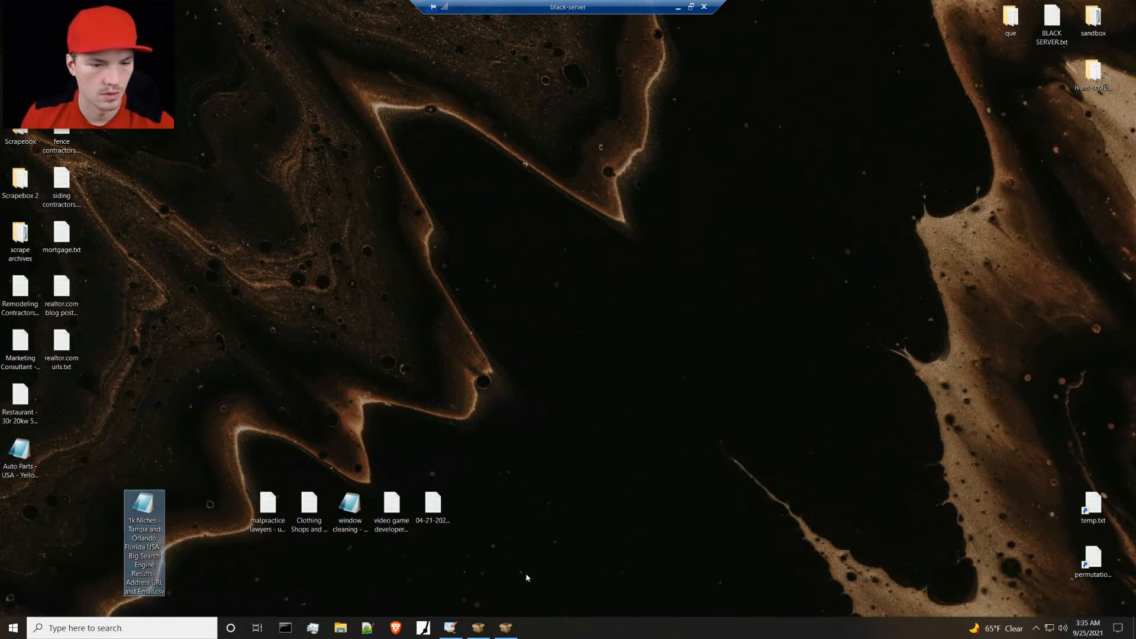
Step: Switch to Atomic Mail Verifier, import the emails from the "Address URL and Email.csv" file, and delete the duplicates
click(450, 627)
drag(142, 513, 183, 320)
click(308, 273)
key(ctrl+a)
right_click(232, 283)
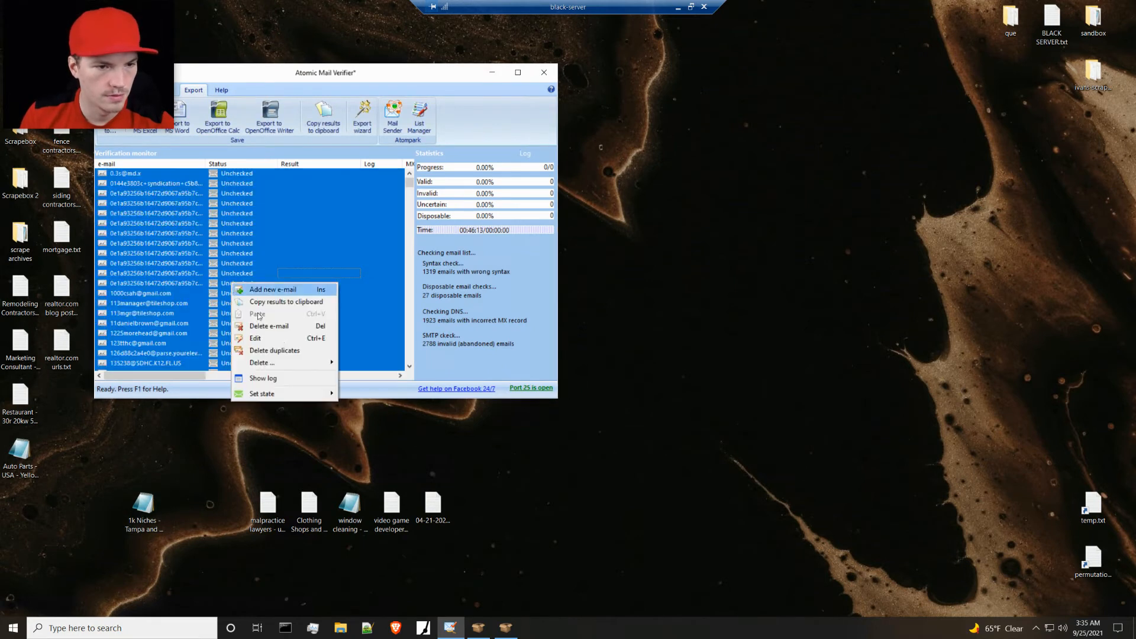
click(276, 350)
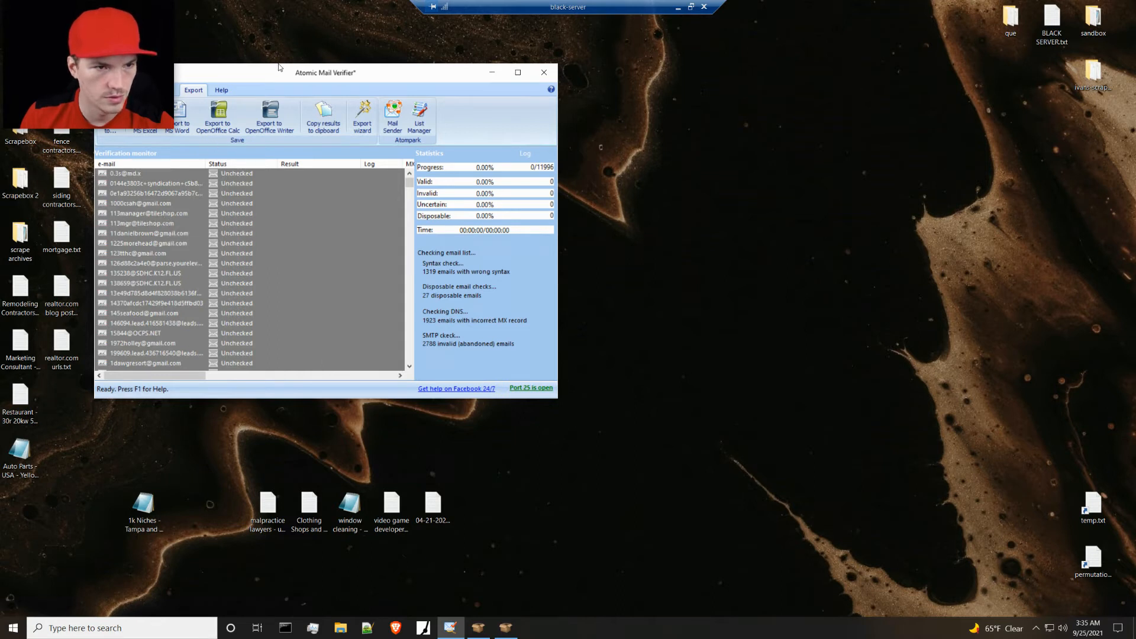
Step: Start the verification of the imported email list
mouse_move(70, 69)
drag(114, 49, 111, 235)
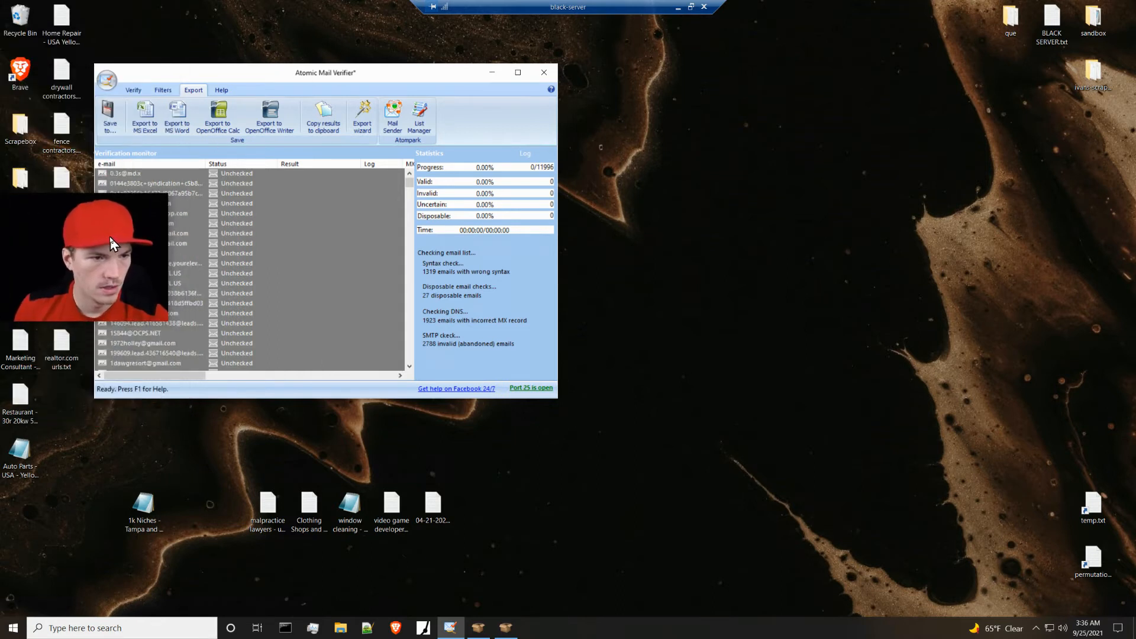
click(133, 90)
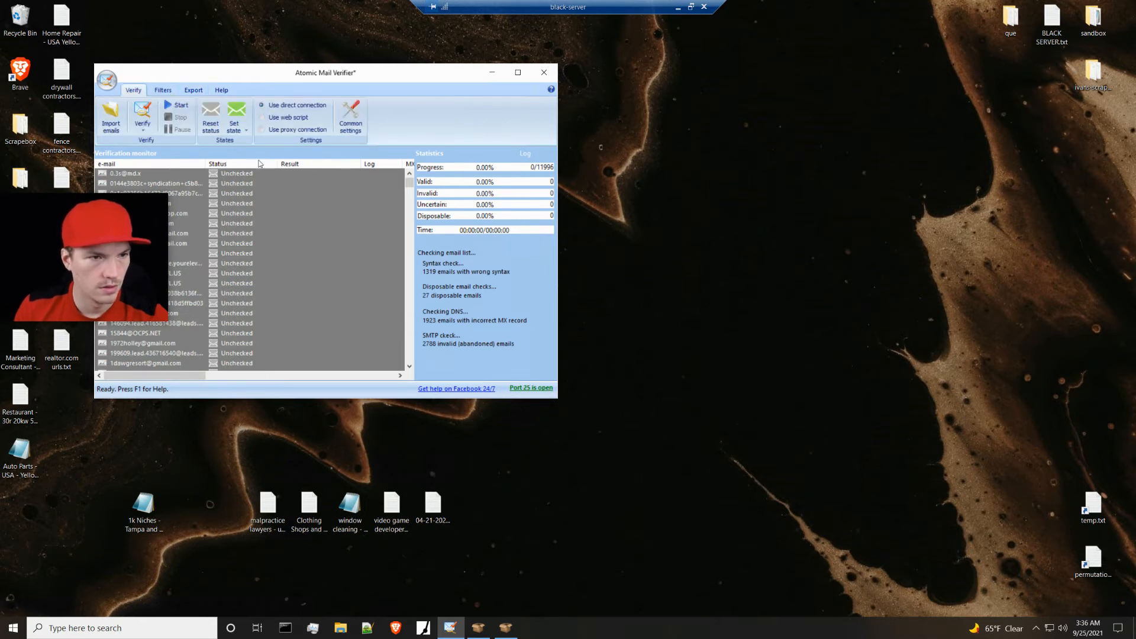
click(142, 120)
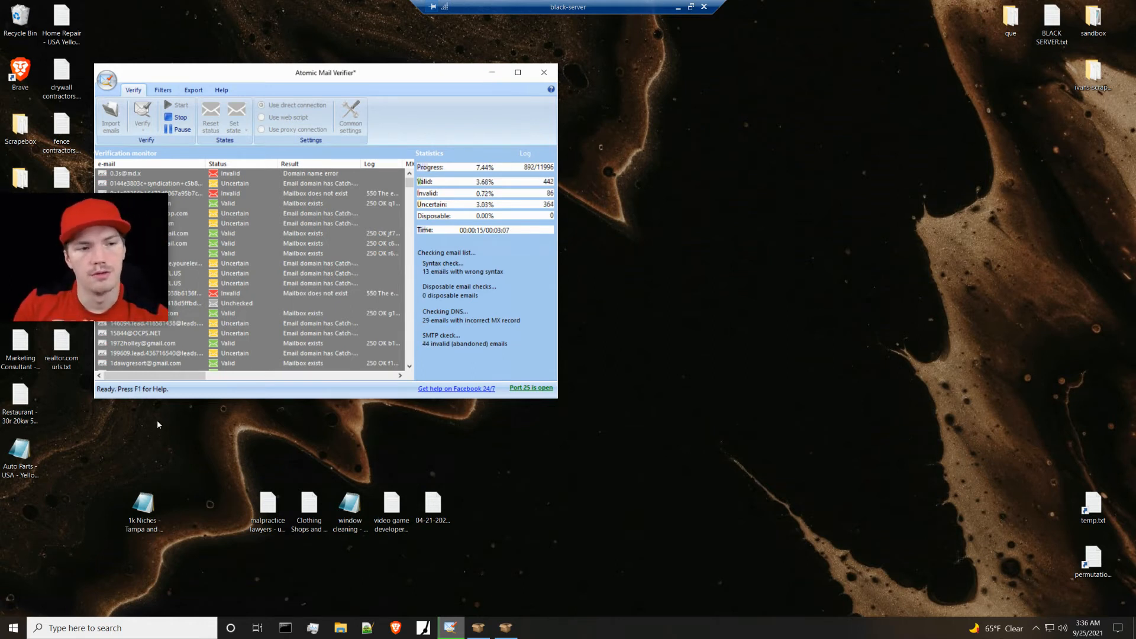
Step: Reposition the "Address URL and Email.csv" file on the desktop, farther from the row of older result files
click(148, 520)
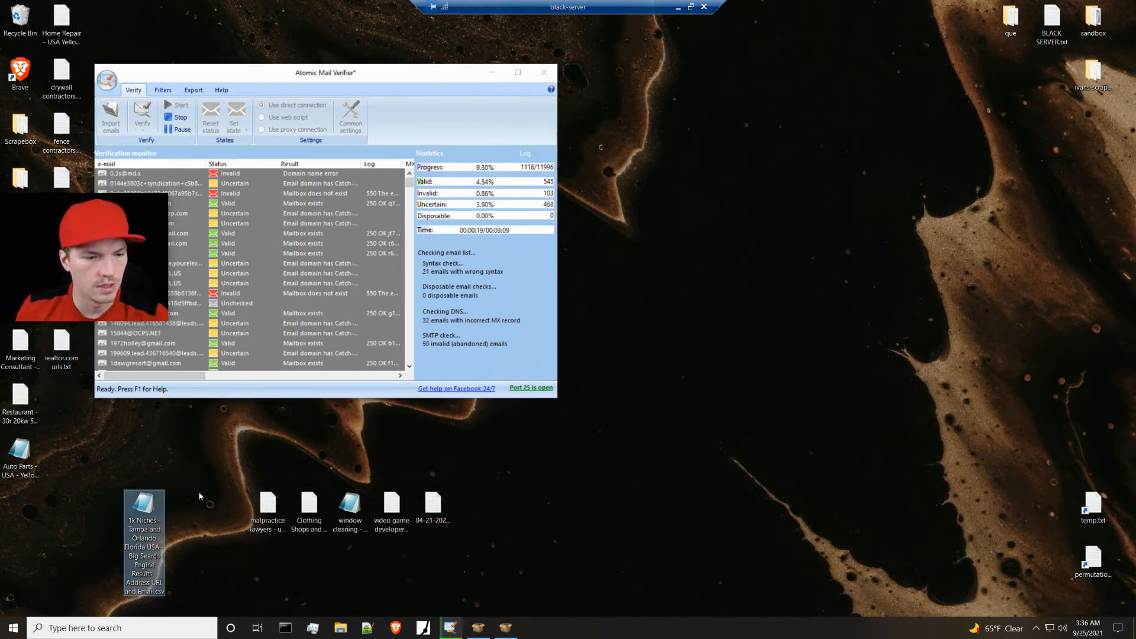
click(210, 500)
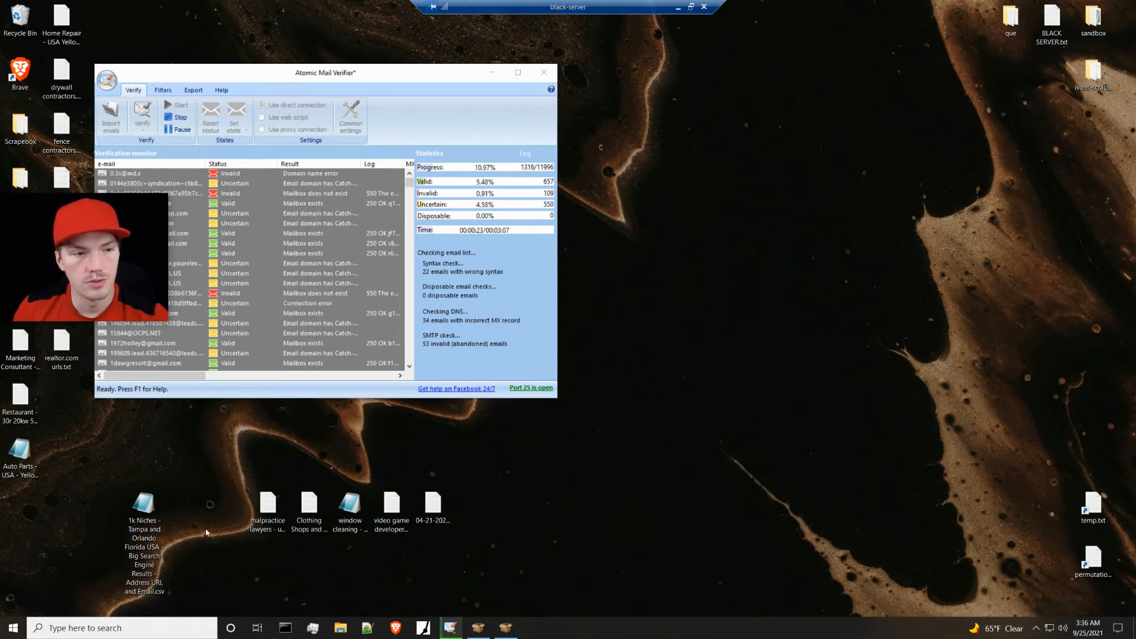
drag(147, 510, 106, 508)
click(166, 514)
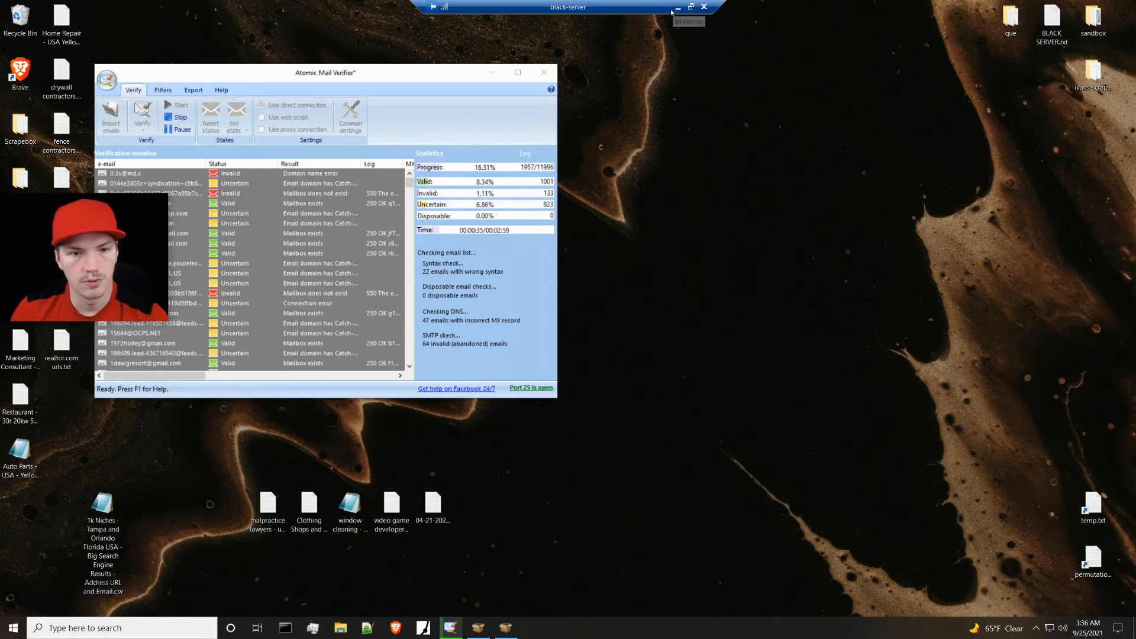
Step: Take the black-server session out of full screen during the email check and dismiss the completion message
click(692, 8)
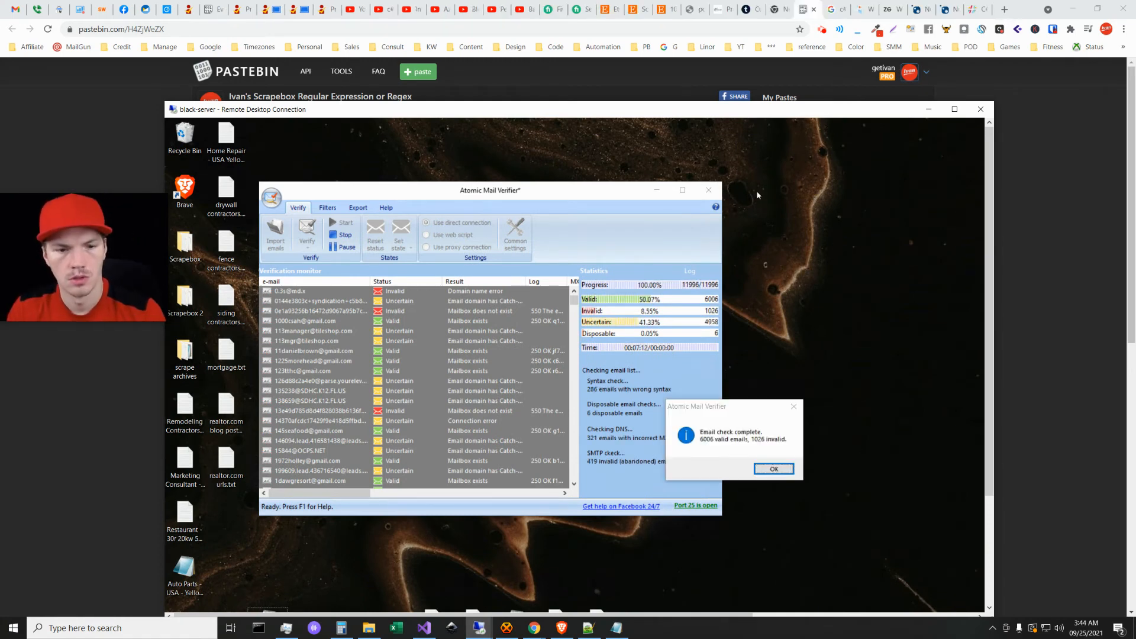
click(776, 471)
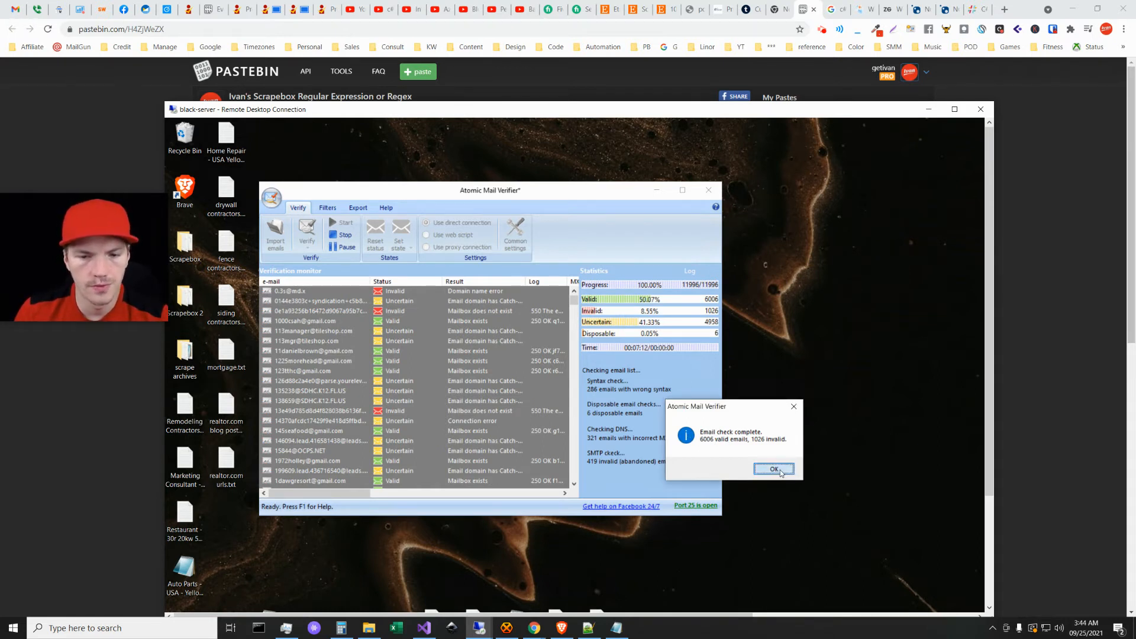
click(780, 470)
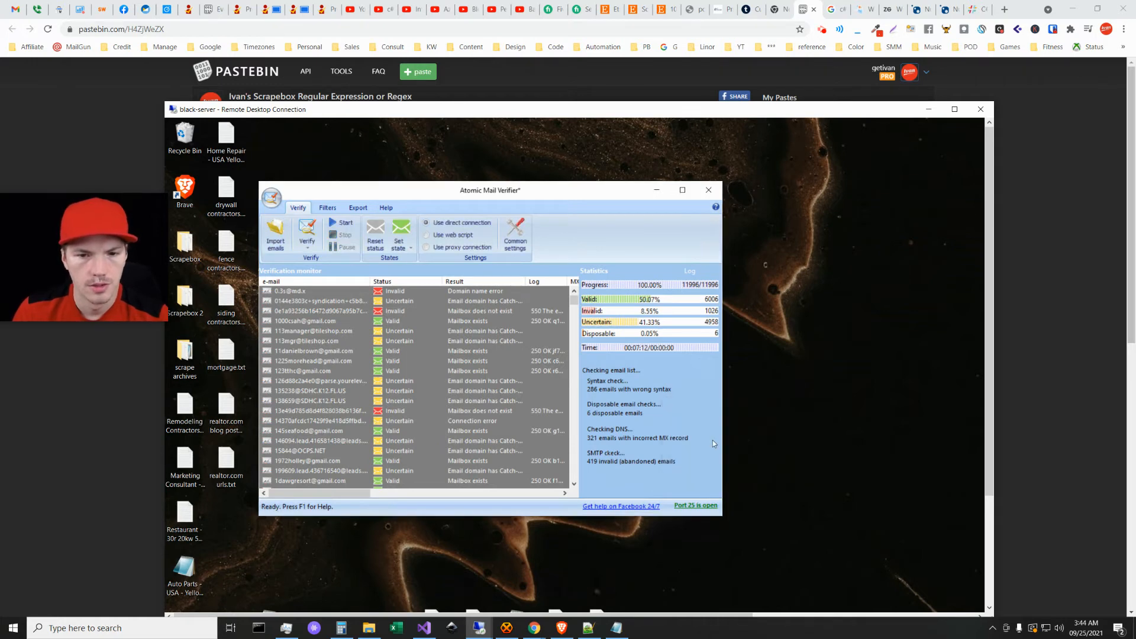
Step: Export the valid and uncertain emails as "1k Niches - Tampa and Orlando Florida USA - Big Search Engine Results - Address Verified.csv"
click(954, 109)
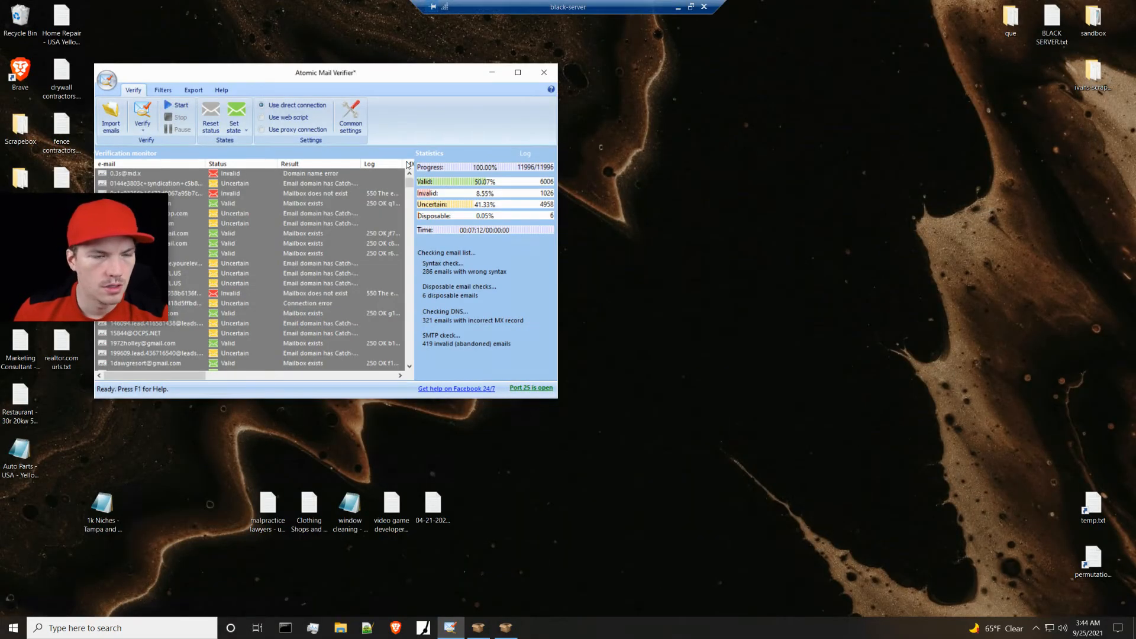
click(193, 90)
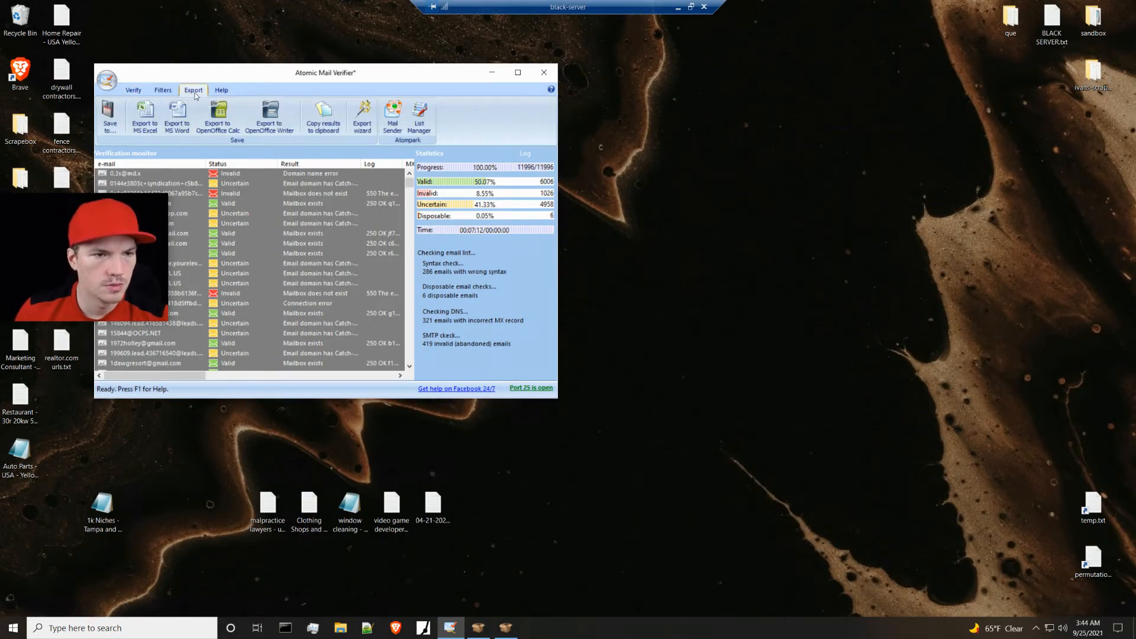
click(358, 125)
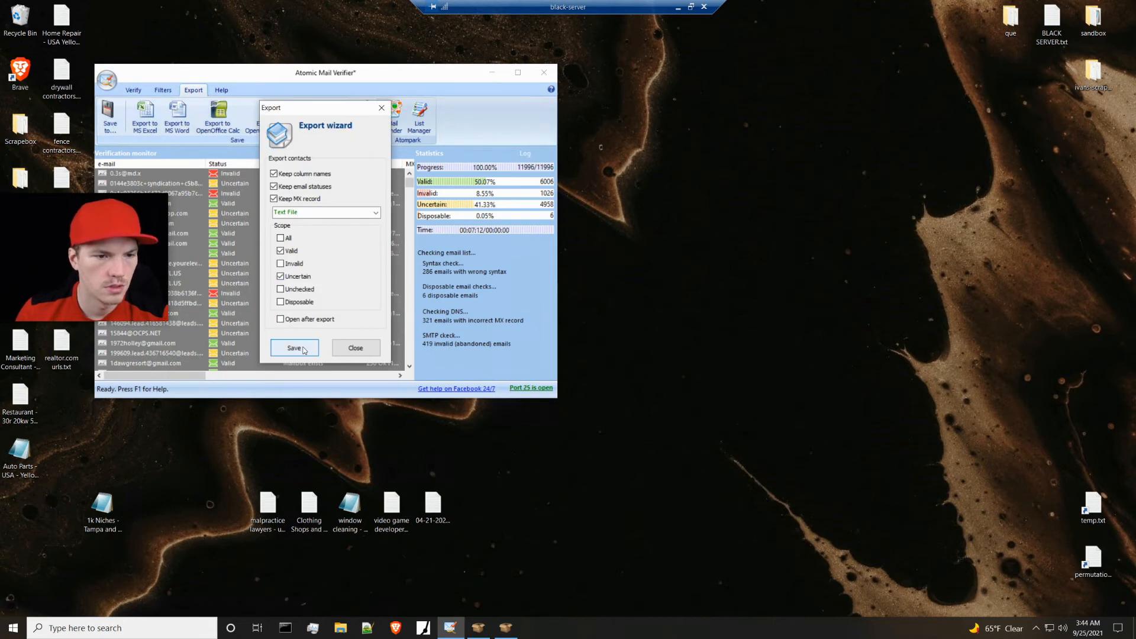
click(296, 348)
click(283, 477)
click(278, 495)
click(264, 214)
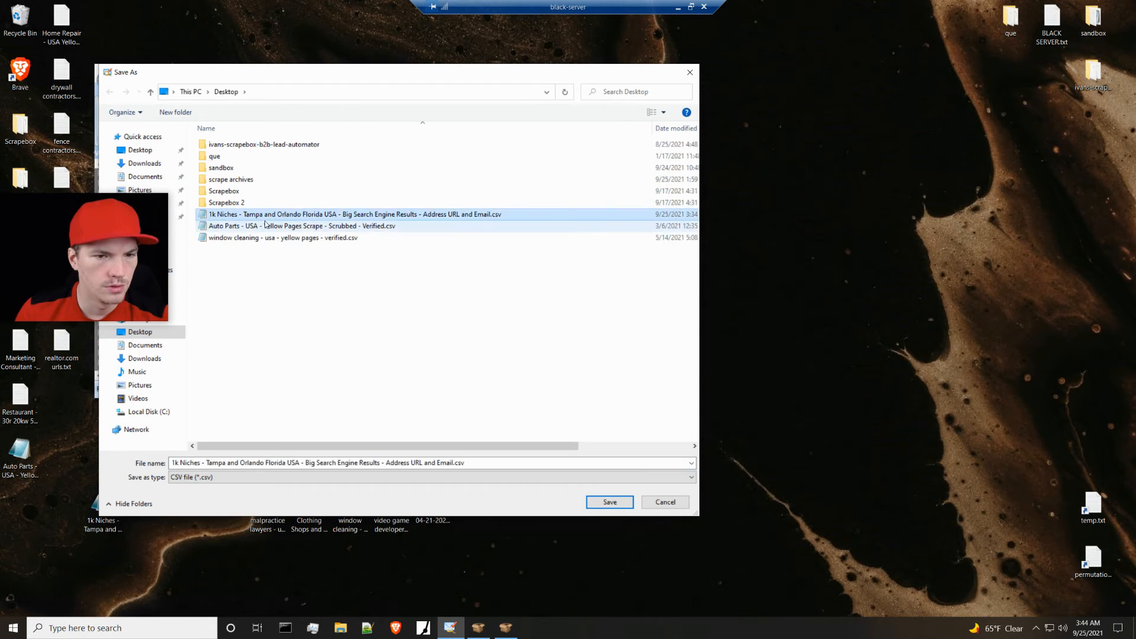
click(430, 463)
drag(389, 464, 443, 462)
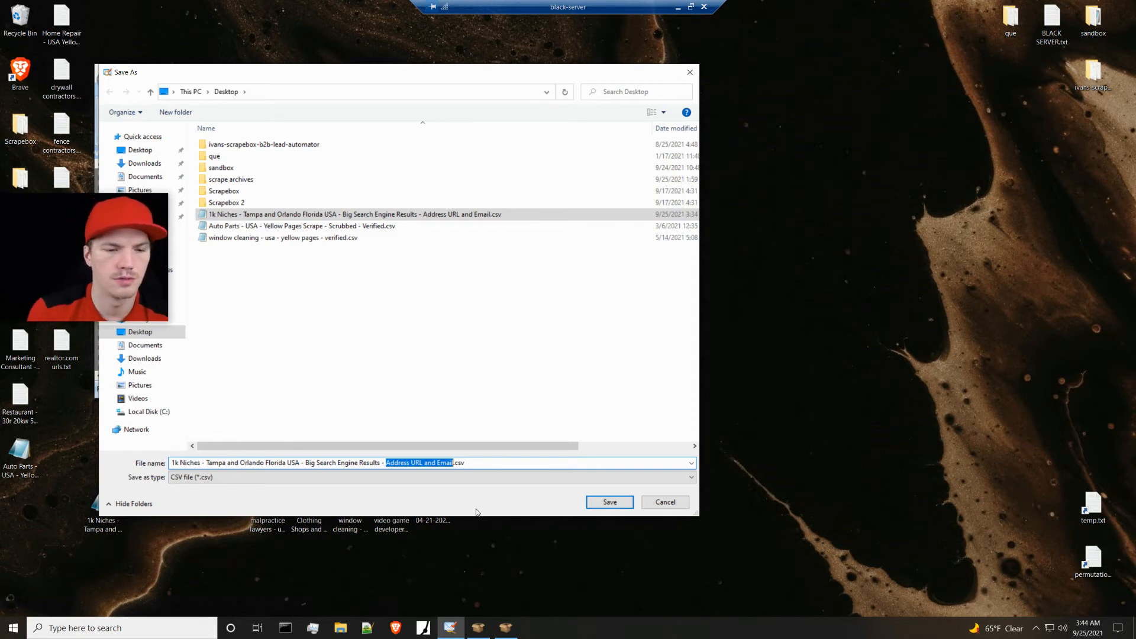
text(A)
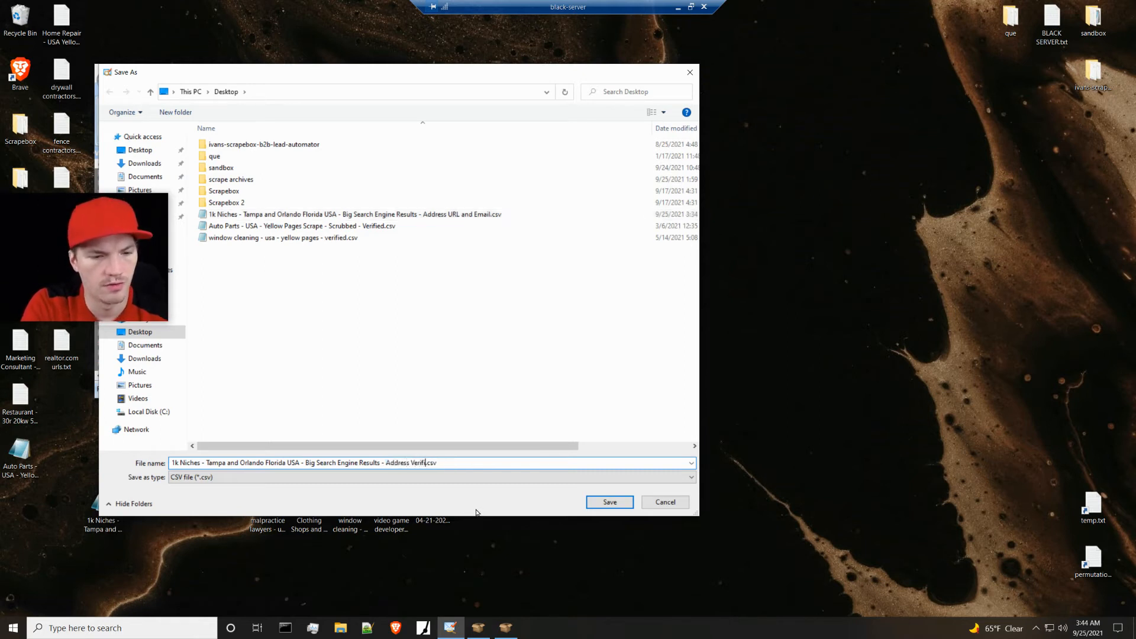
key(Return)
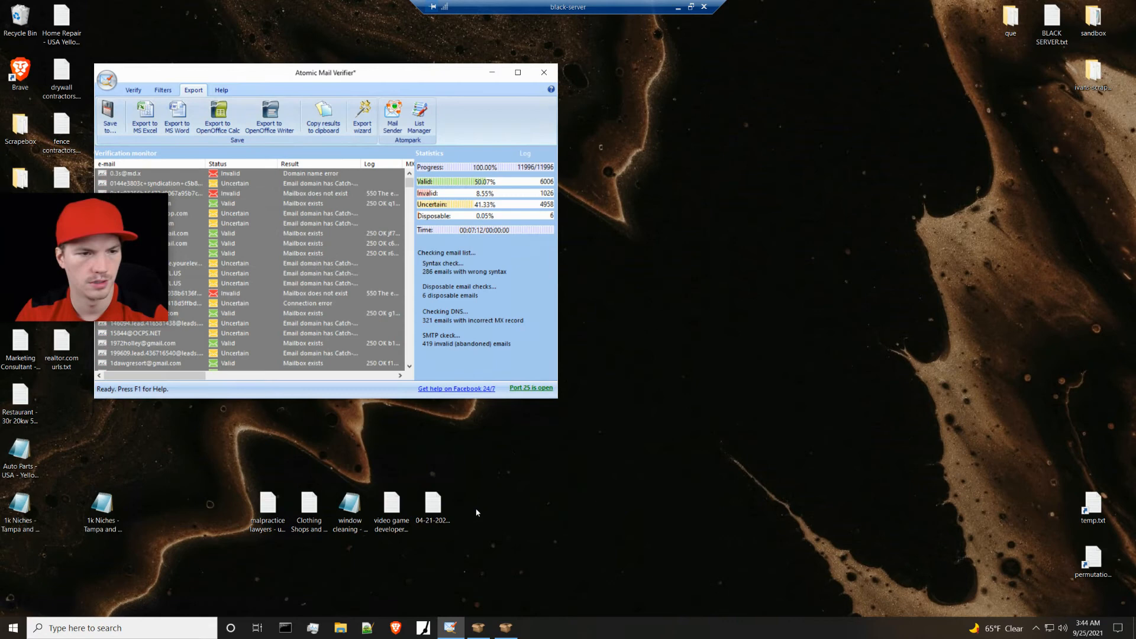
Step: Delete the unverified "Address URL and Email.csv" file from the desktop and clear all emails from the verifier's list
click(114, 510)
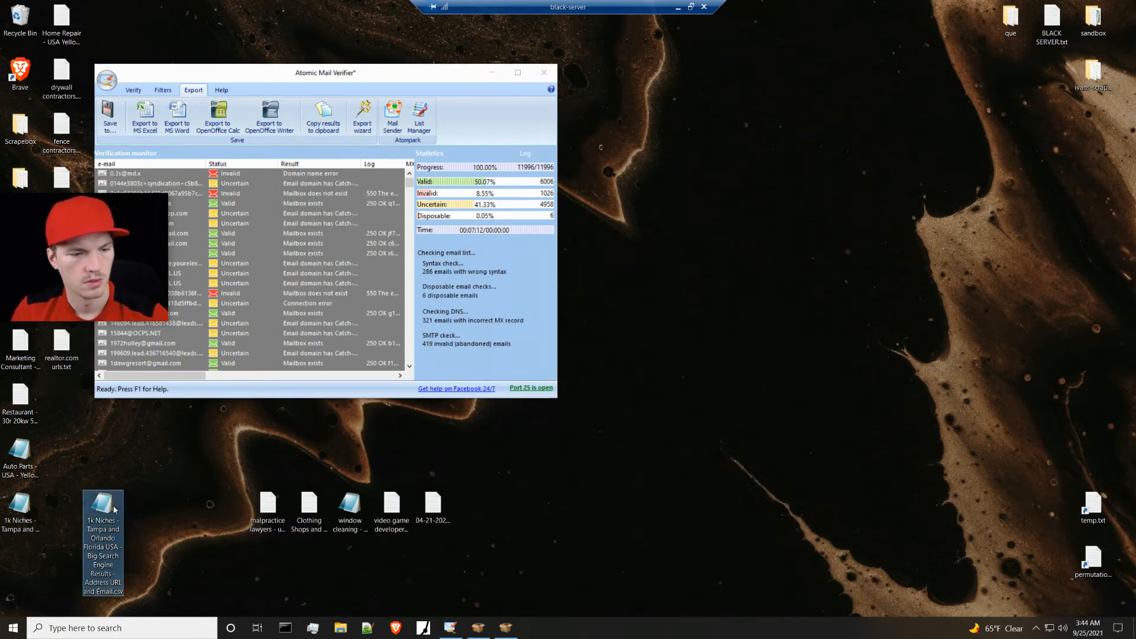
click(330, 263)
key(ctrl+a)
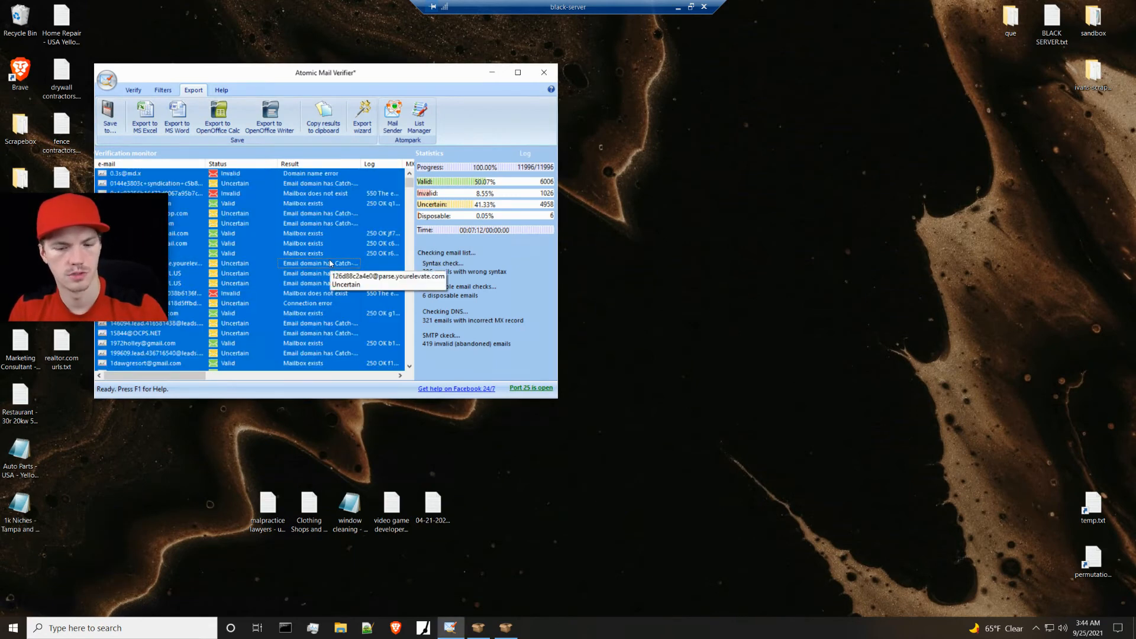
key(Delete)
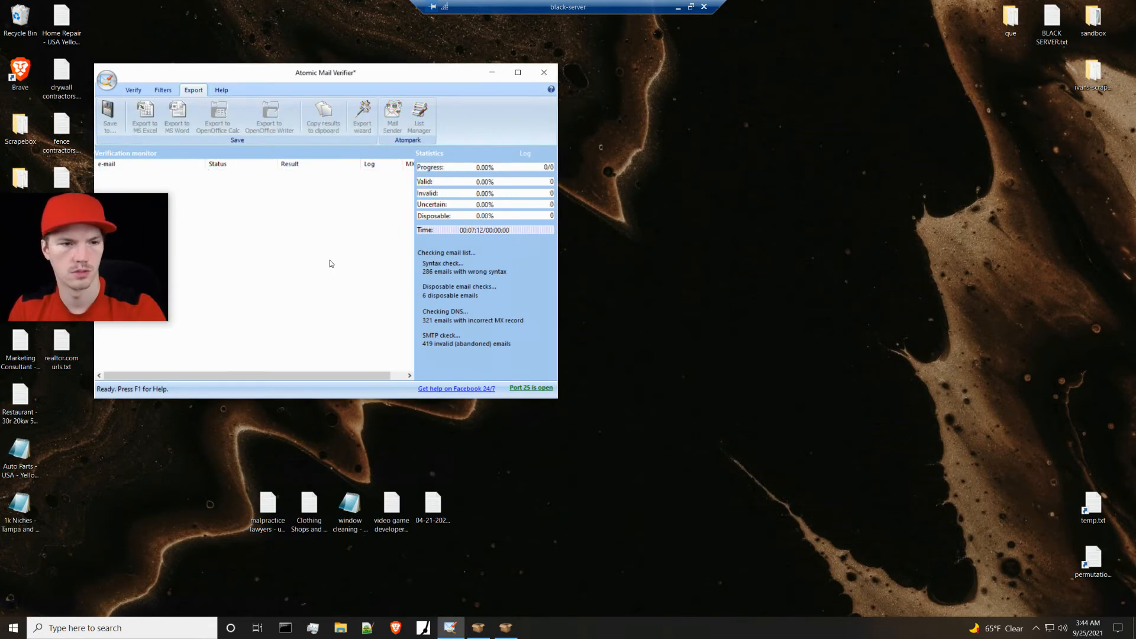
Step: Replace all semicolons with commas in the desktop's "Address Verified.csv" file using Notepad, and save and close it
click(22, 508)
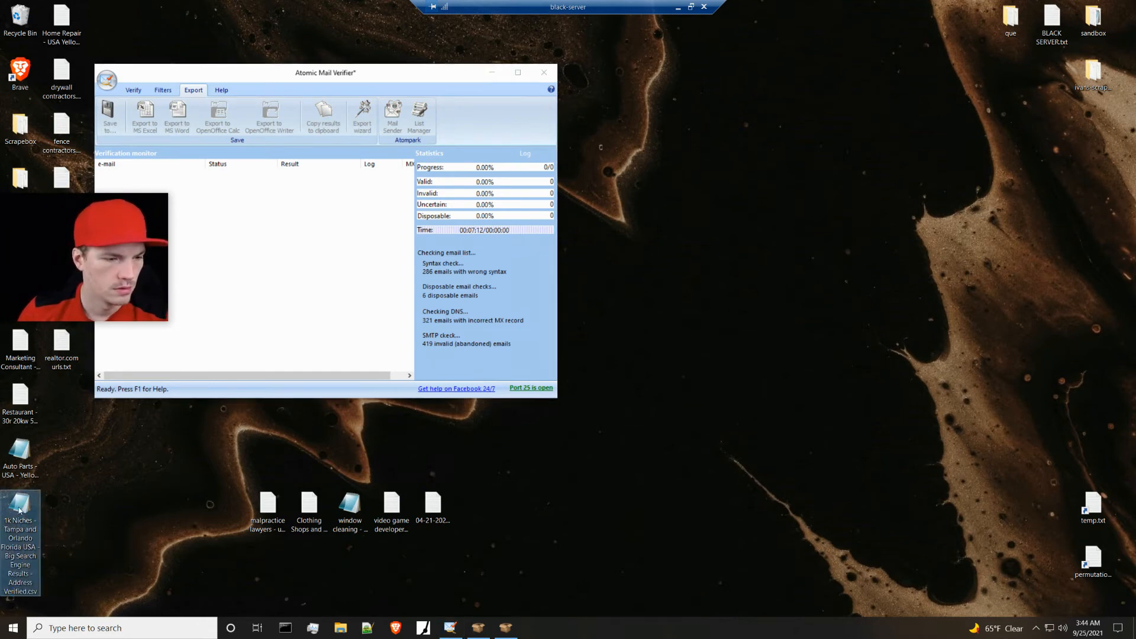
double_click(19, 510)
click(443, 292)
key(ctrl+h)
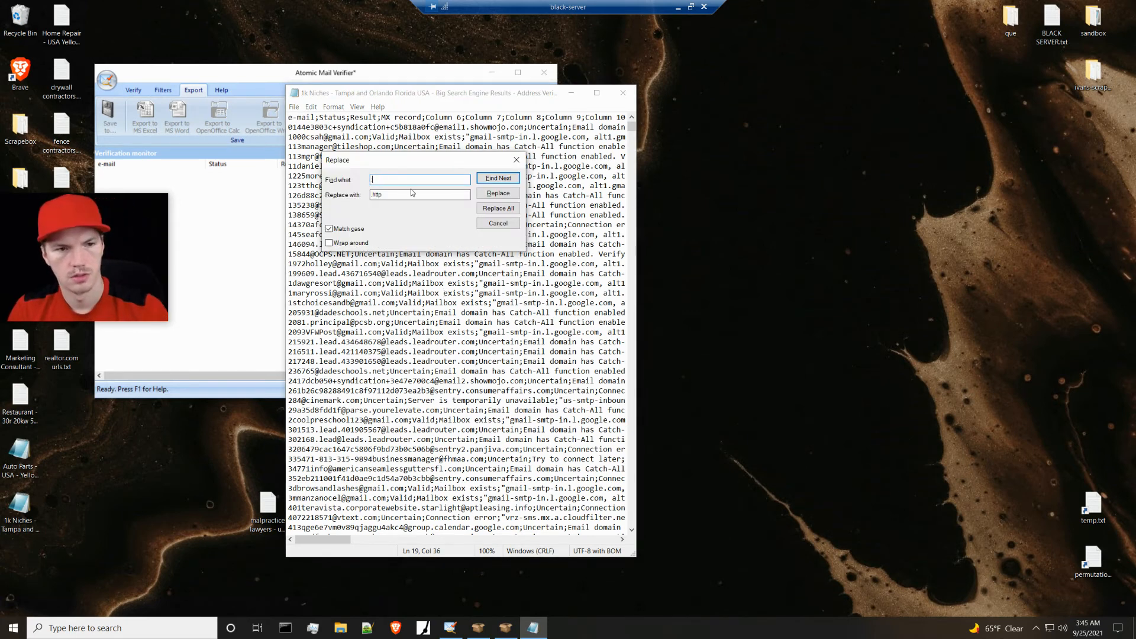
key(Tab)
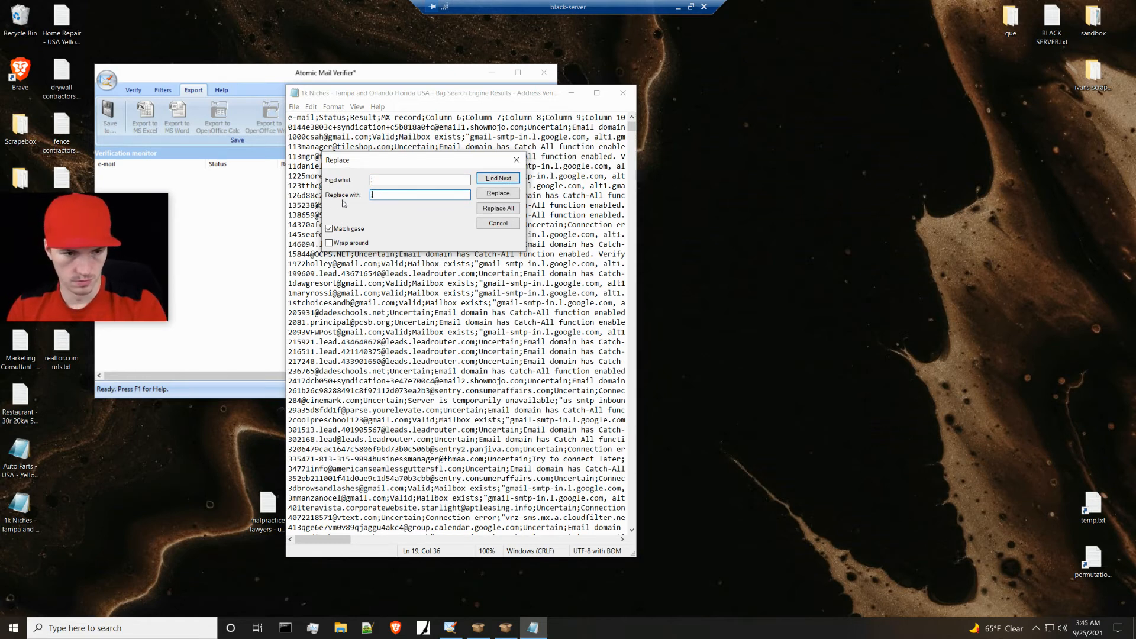
click(498, 209)
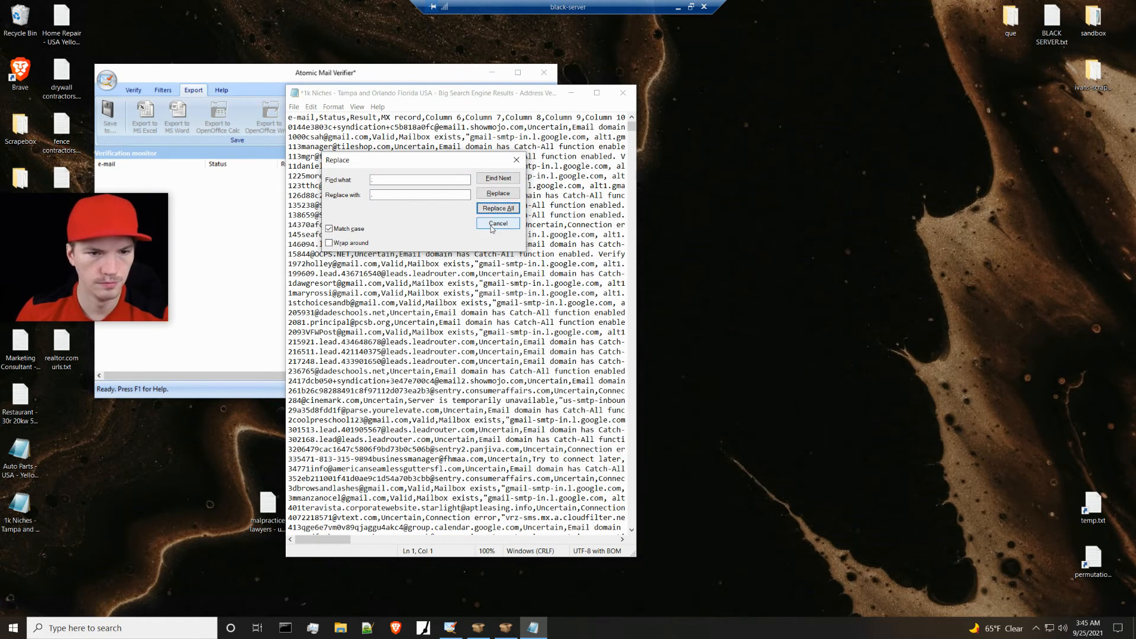
click(498, 223)
key(ctrl+s)
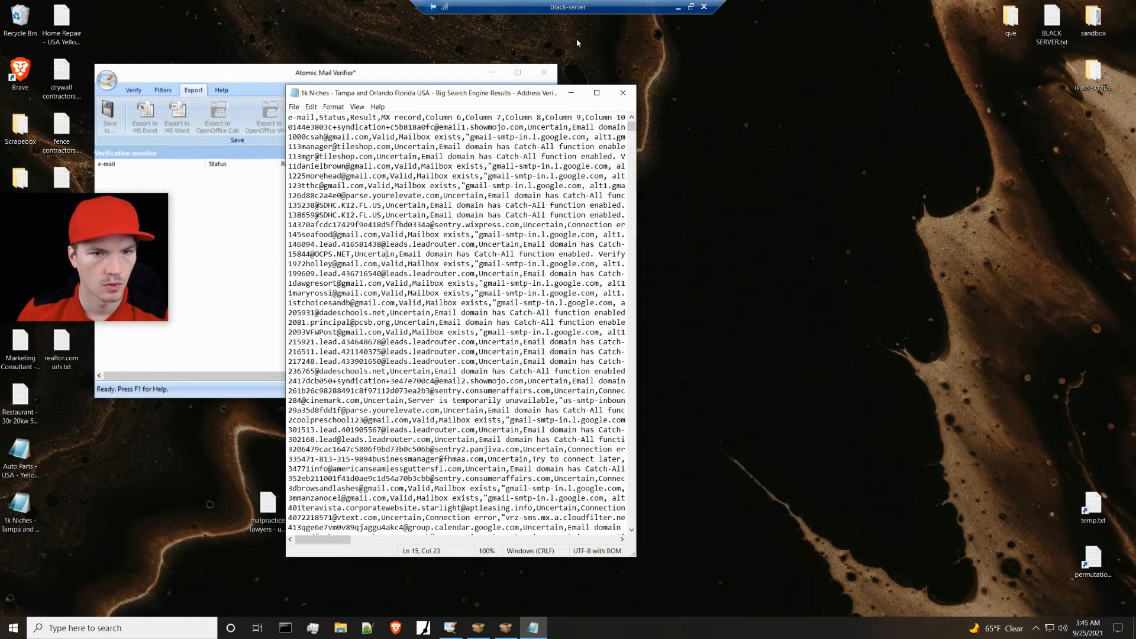
click(621, 99)
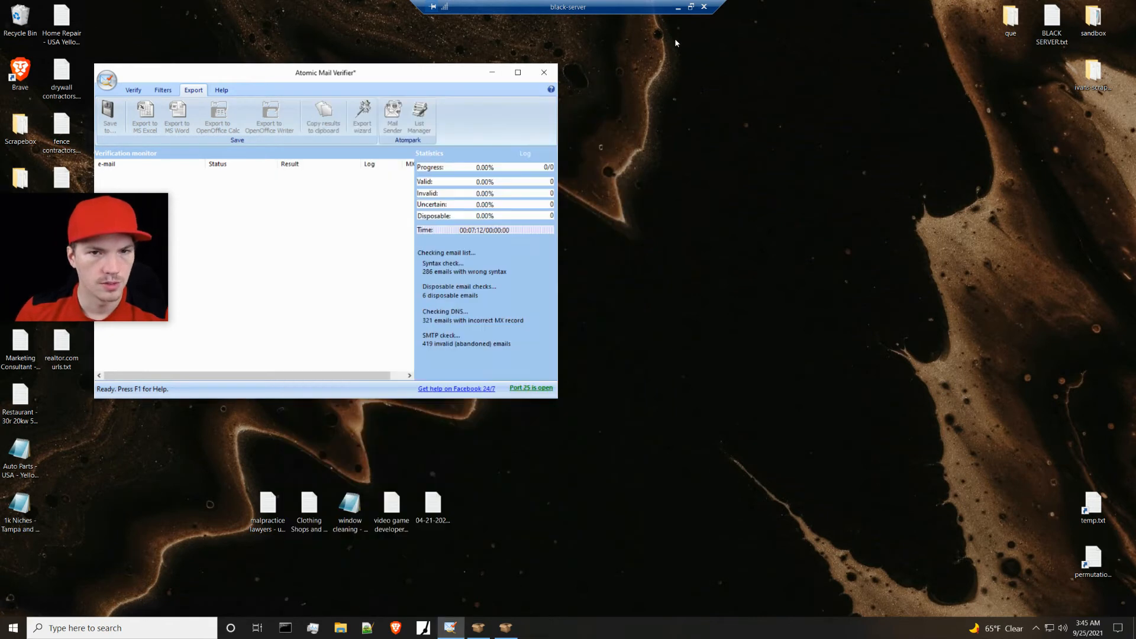
Step: Minimize the black-server session and highlight the lighter USA address regex in the Pastebin paste to review it
click(677, 7)
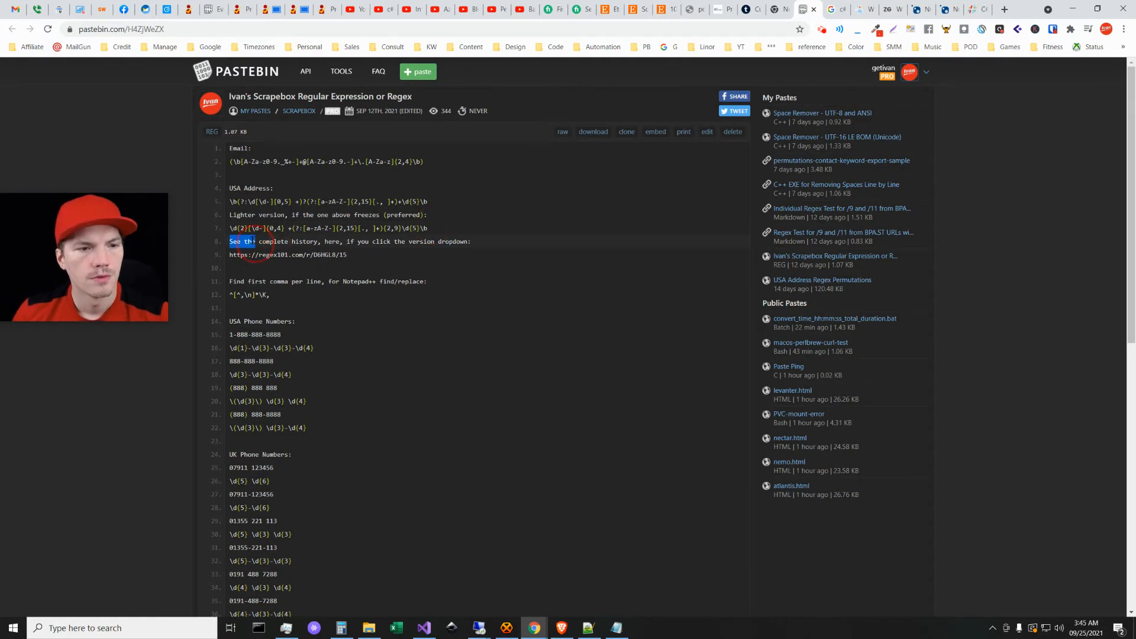
triple_click(411, 227)
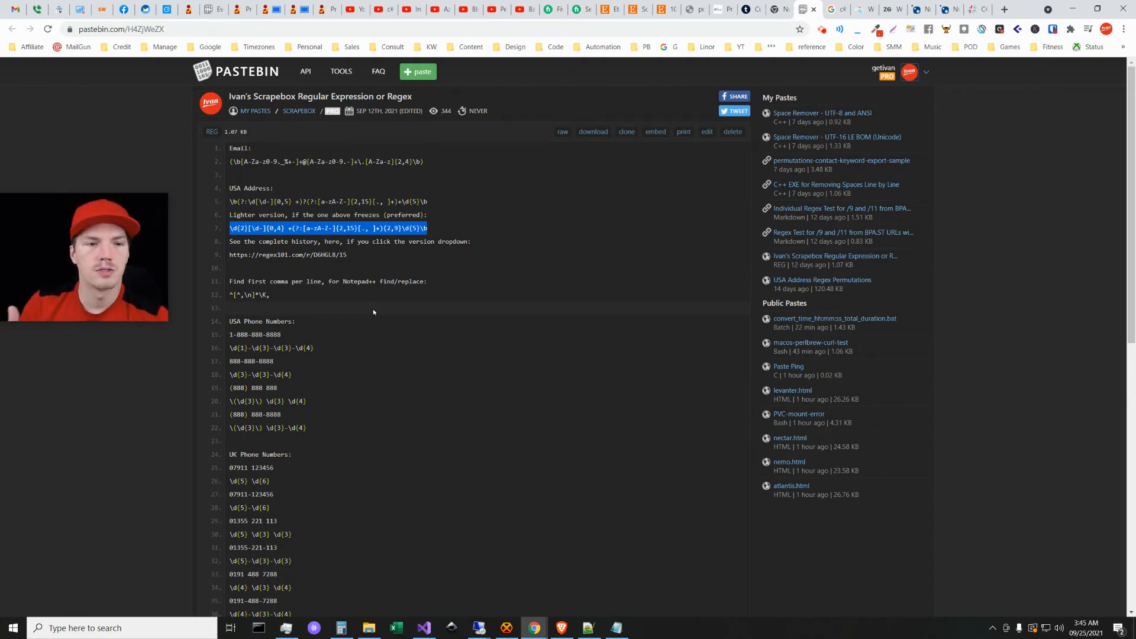
mouse_move(105, 275)
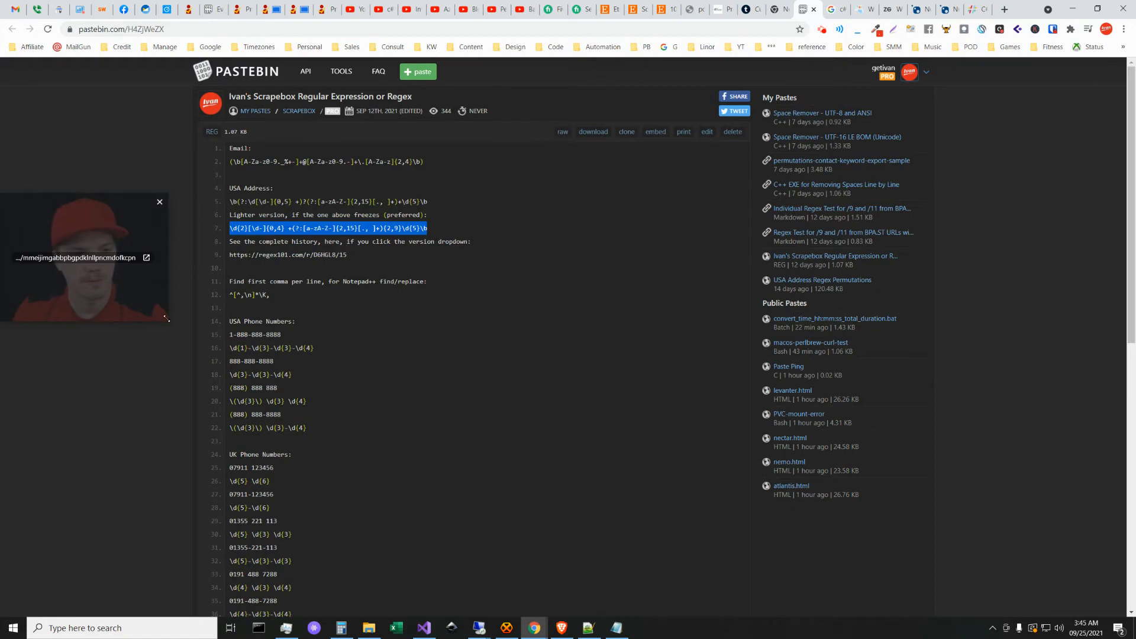
drag(170, 323, 227, 365)
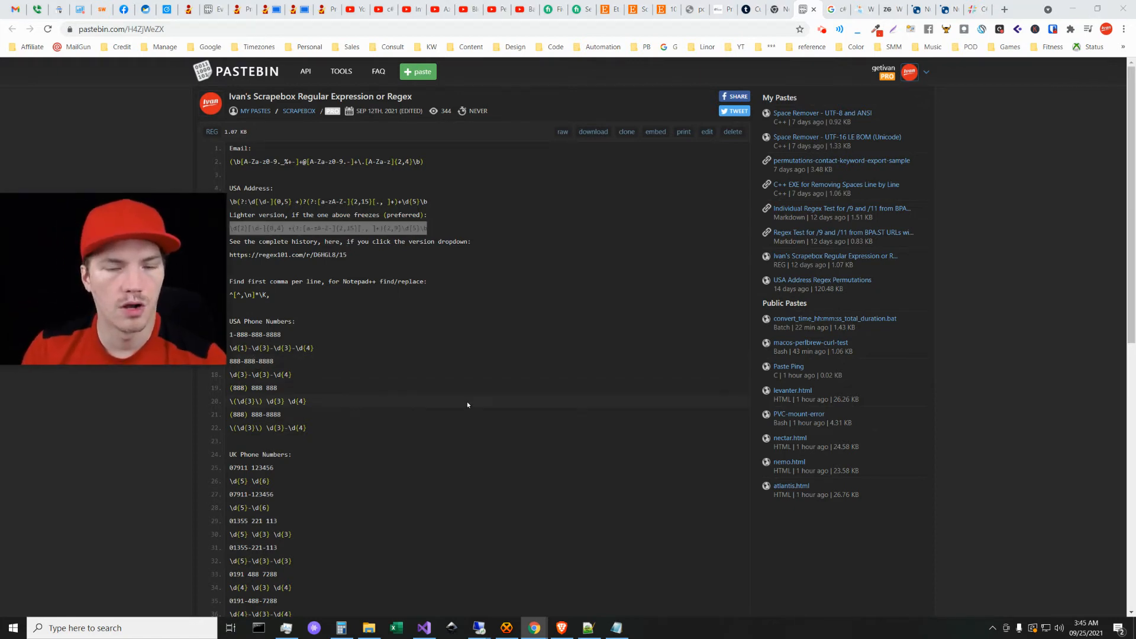
click(397, 259)
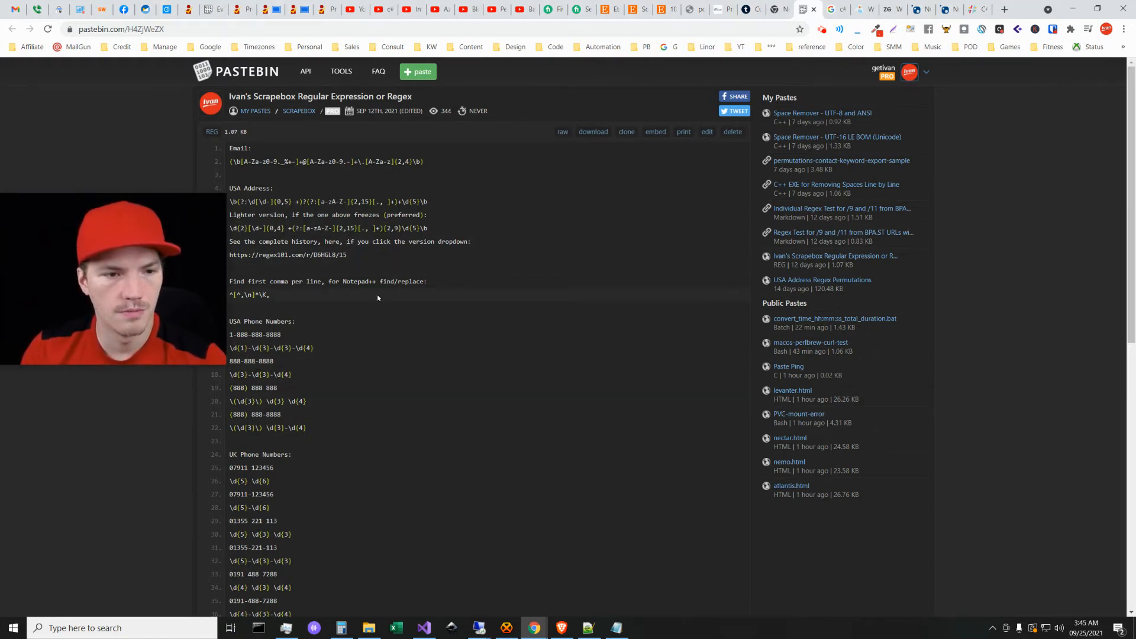
Step: Switch to the blue-server remote session and show it in full screen
mouse_move(474, 630)
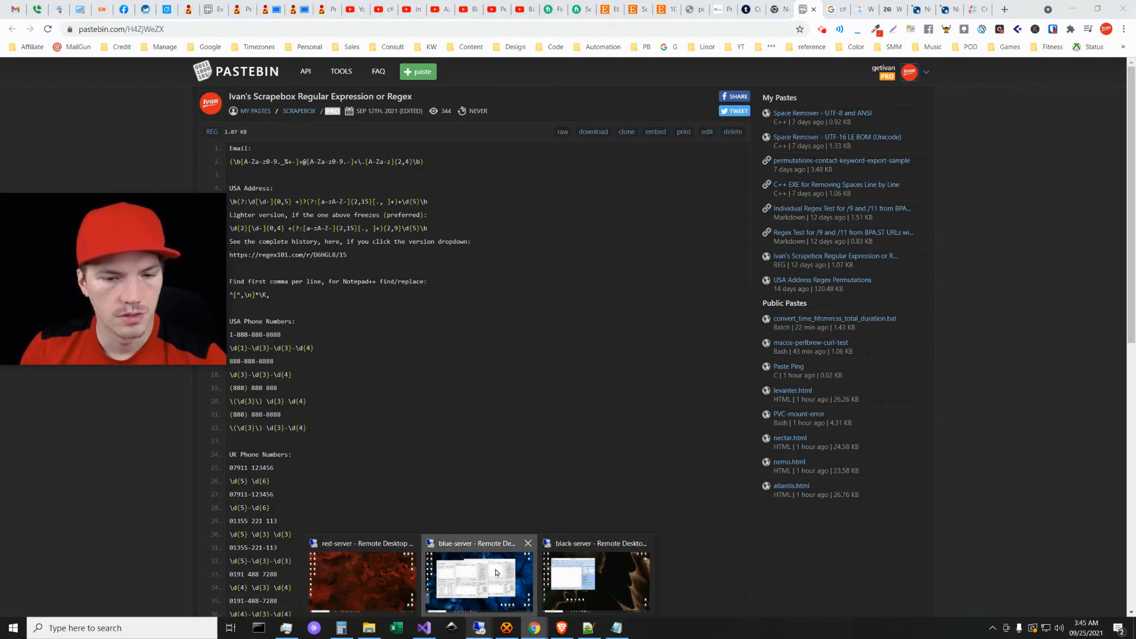
click(478, 579)
click(691, 6)
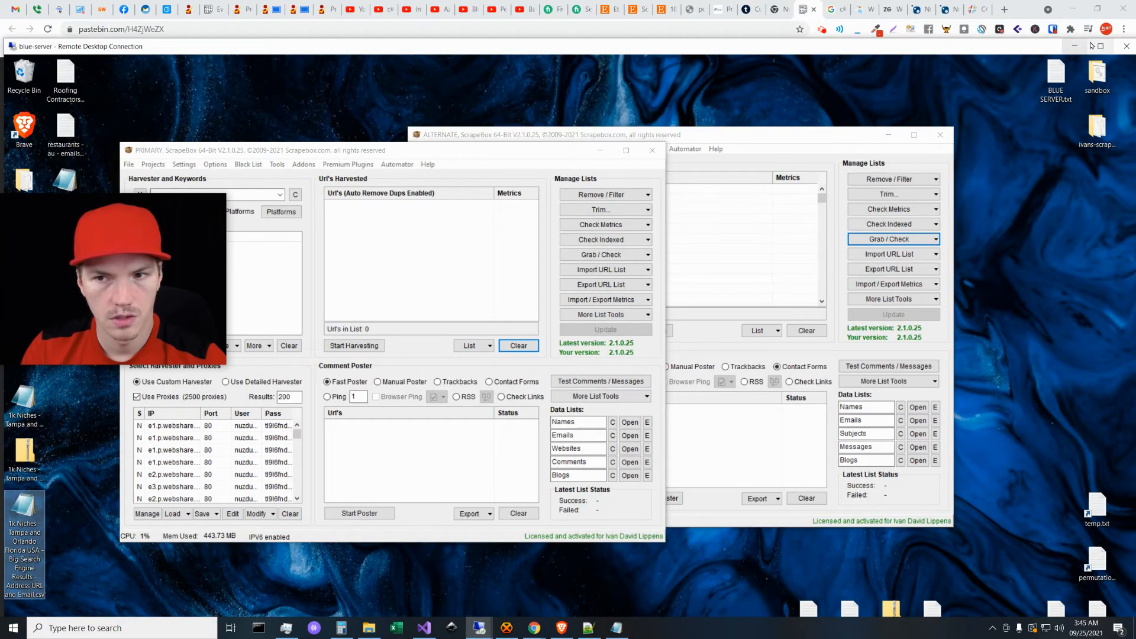
click(1100, 46)
Step: Review the email filter settings of the primary ScrapeBox's site-crawling email grabber and close both windows
click(600, 255)
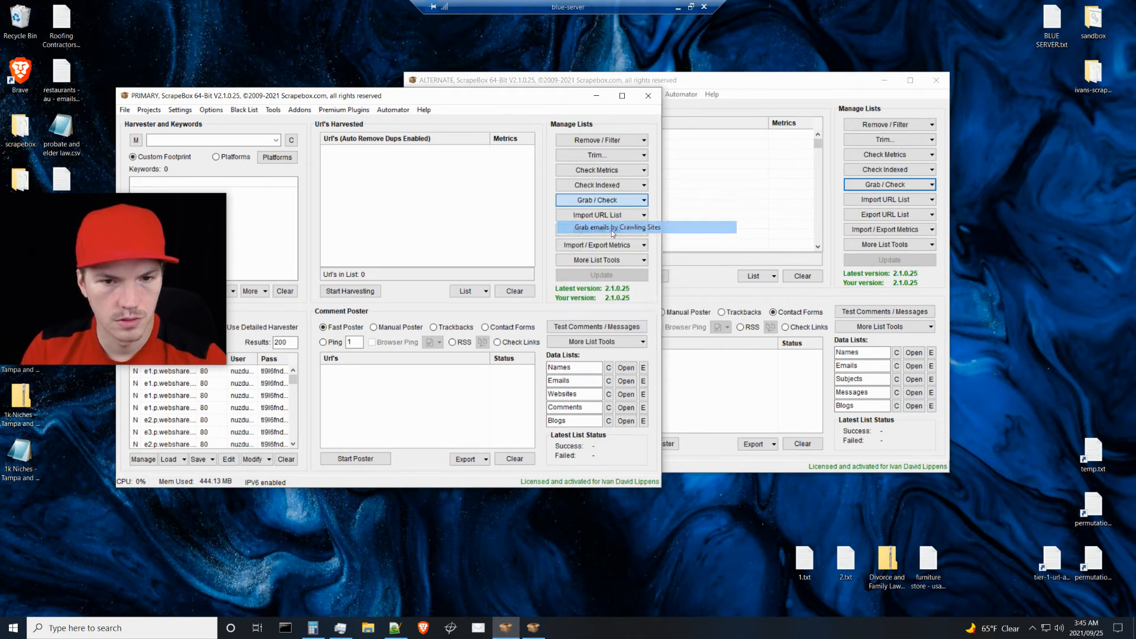
click(613, 233)
click(578, 448)
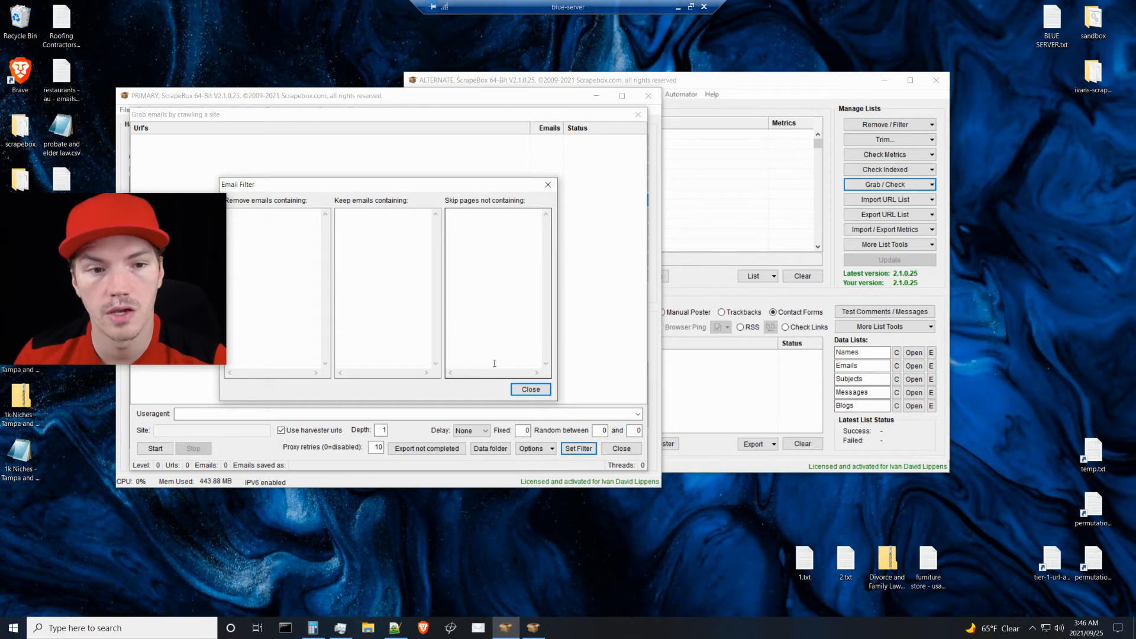
click(531, 389)
click(621, 448)
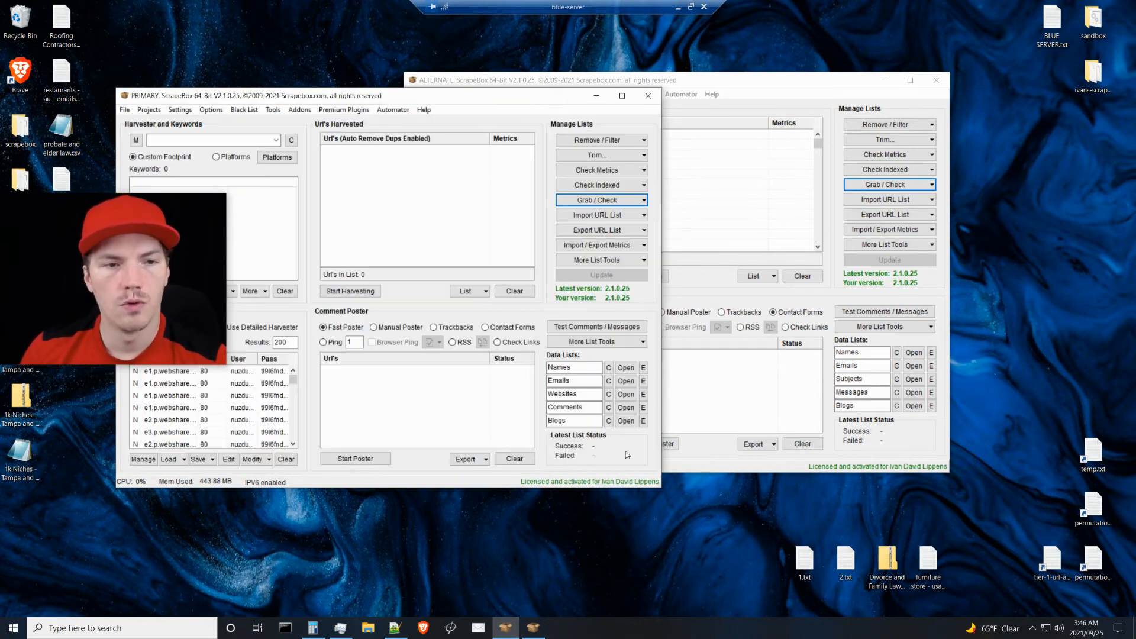
Step: Inspect the Email Checker footprint in the ScrapeBox Page Scanner addon and exit the addon
click(299, 110)
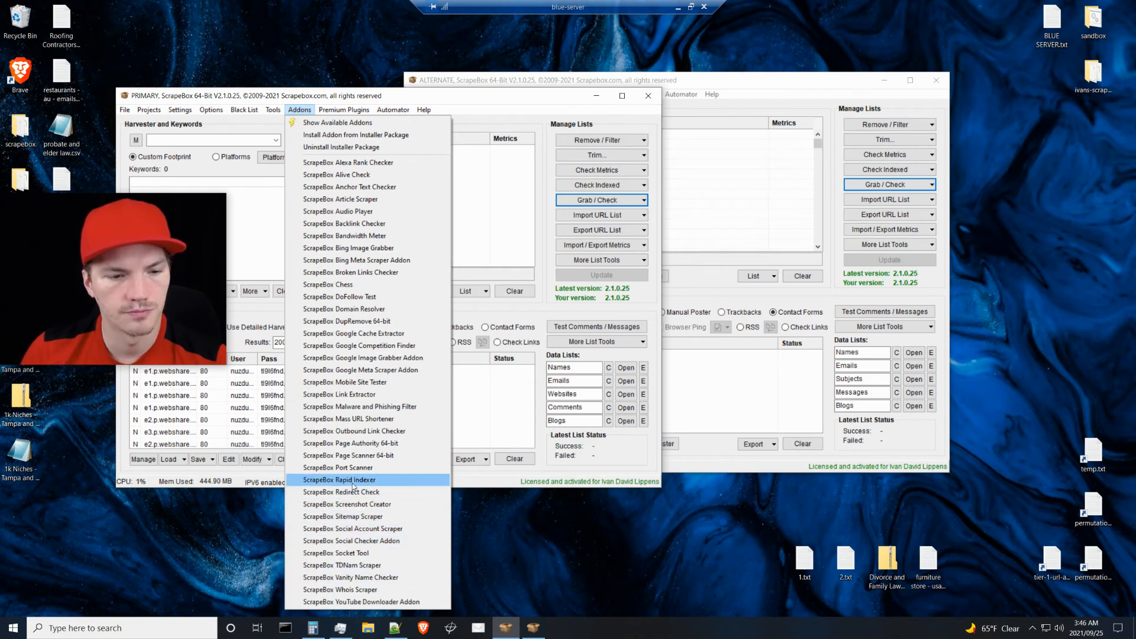
click(354, 460)
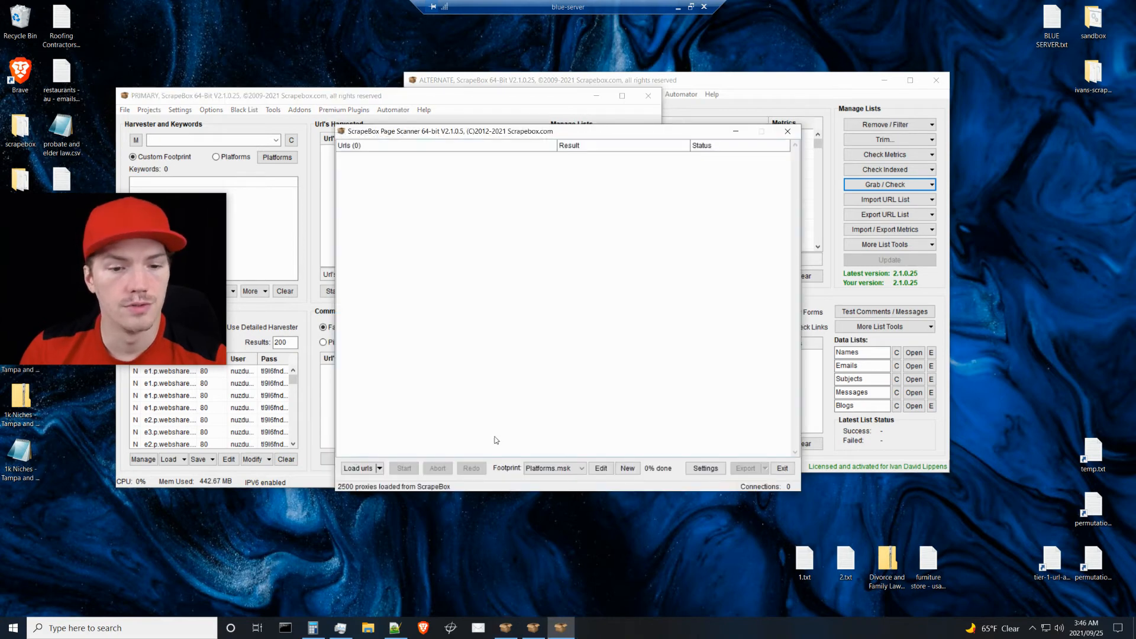
click(600, 469)
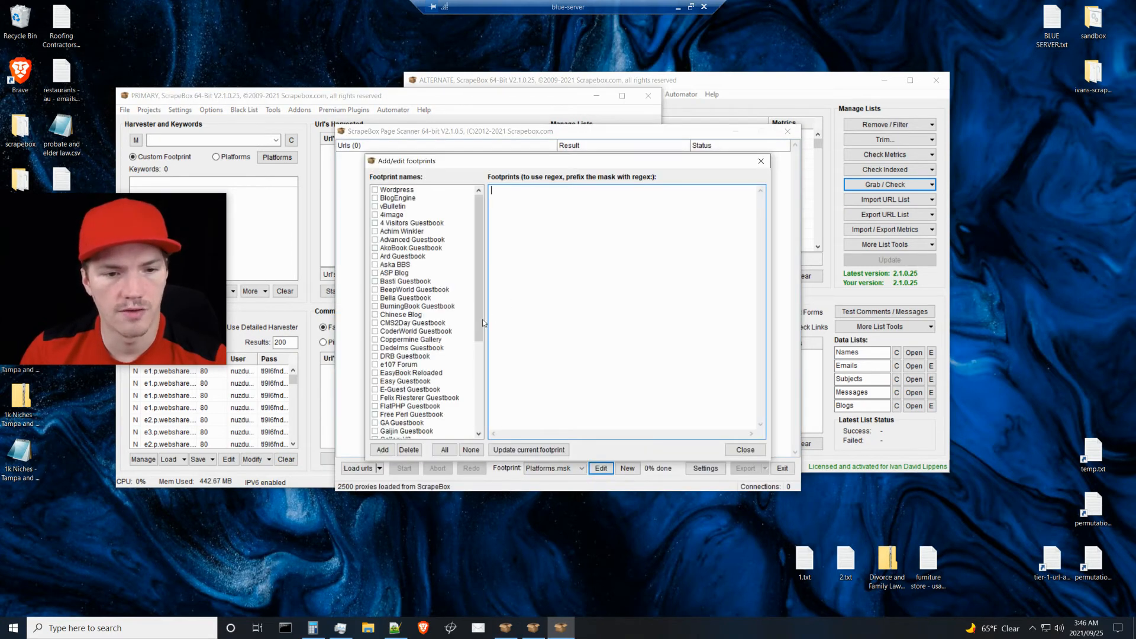
scroll(482, 318, down, 6)
click(408, 431)
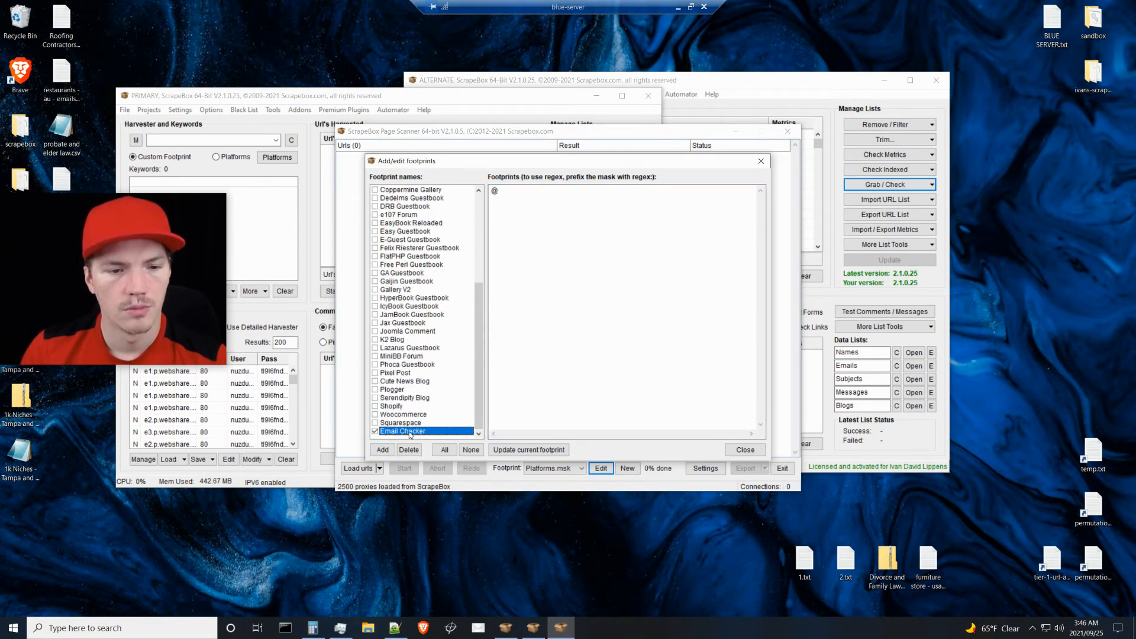
click(504, 200)
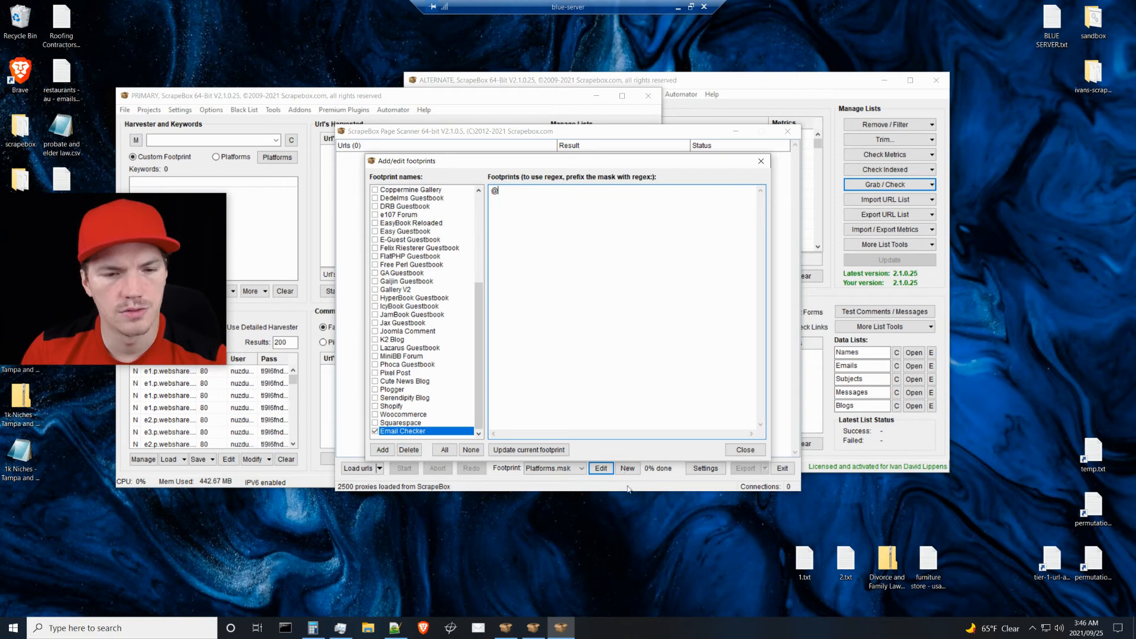
click(745, 449)
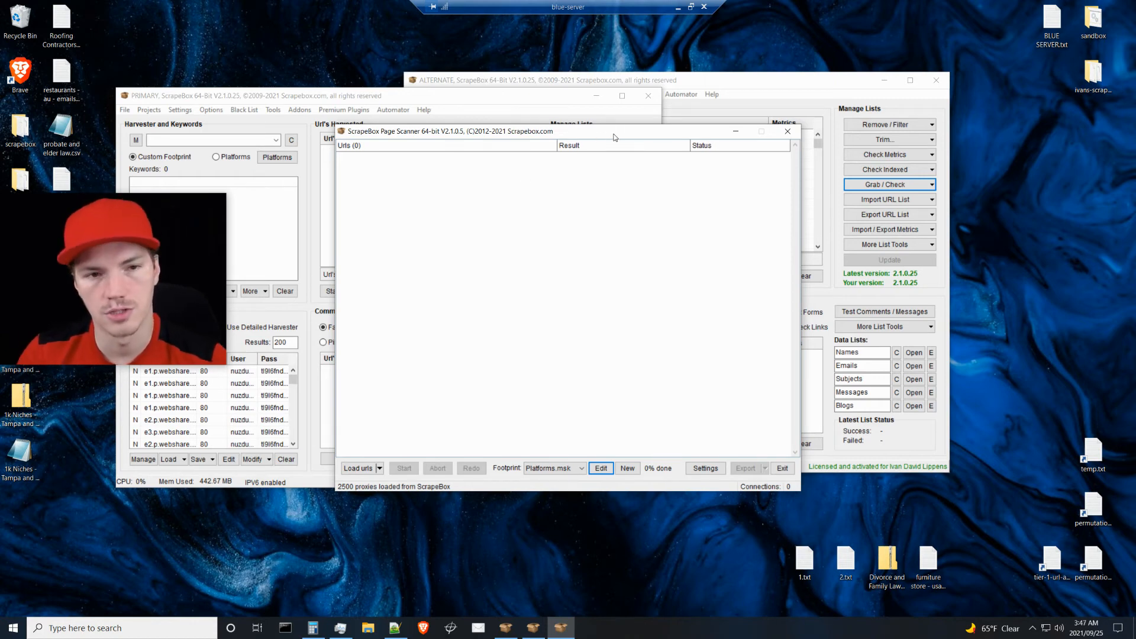
click(782, 472)
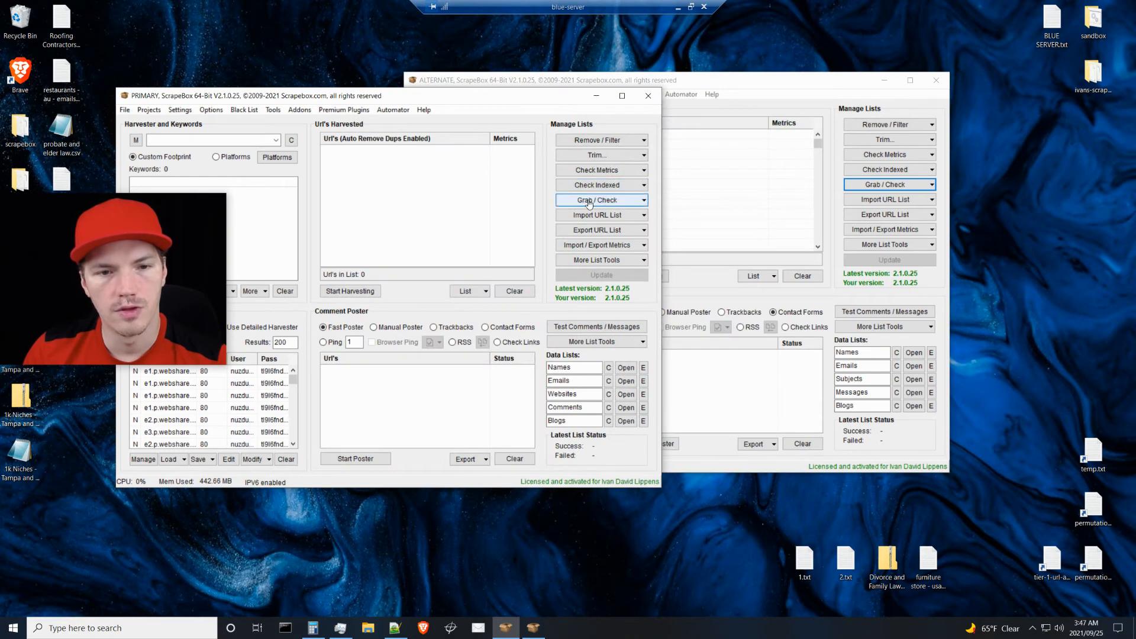
Step: Check the "Skip pages not containing" filter in the site-crawling email grabber and close the grabber
click(597, 200)
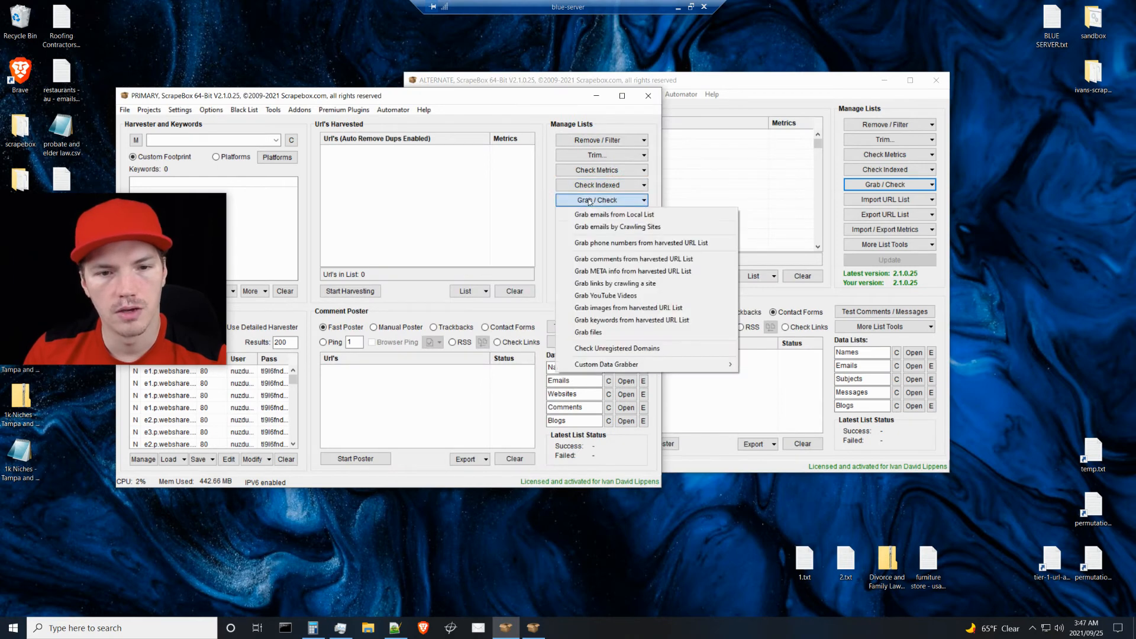
click(610, 228)
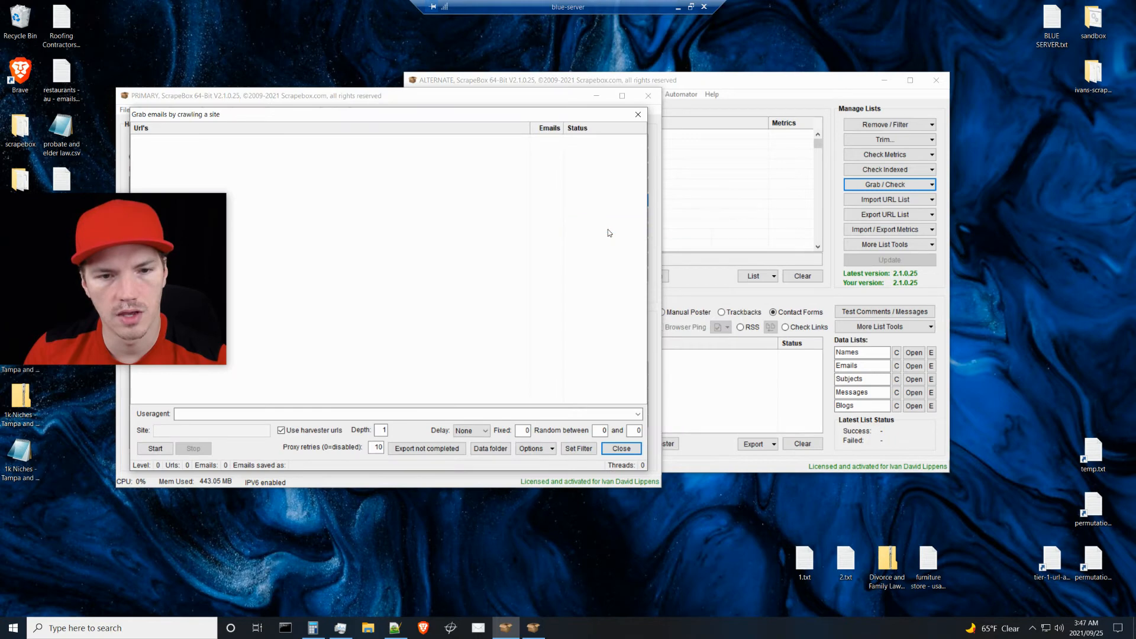
click(578, 448)
click(484, 243)
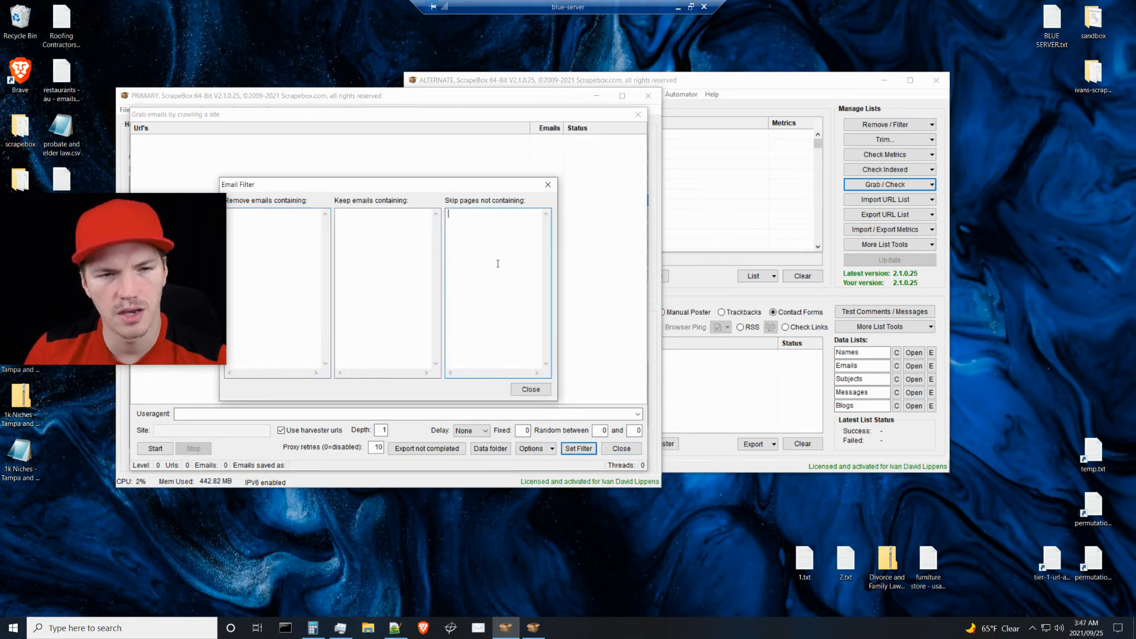
click(525, 392)
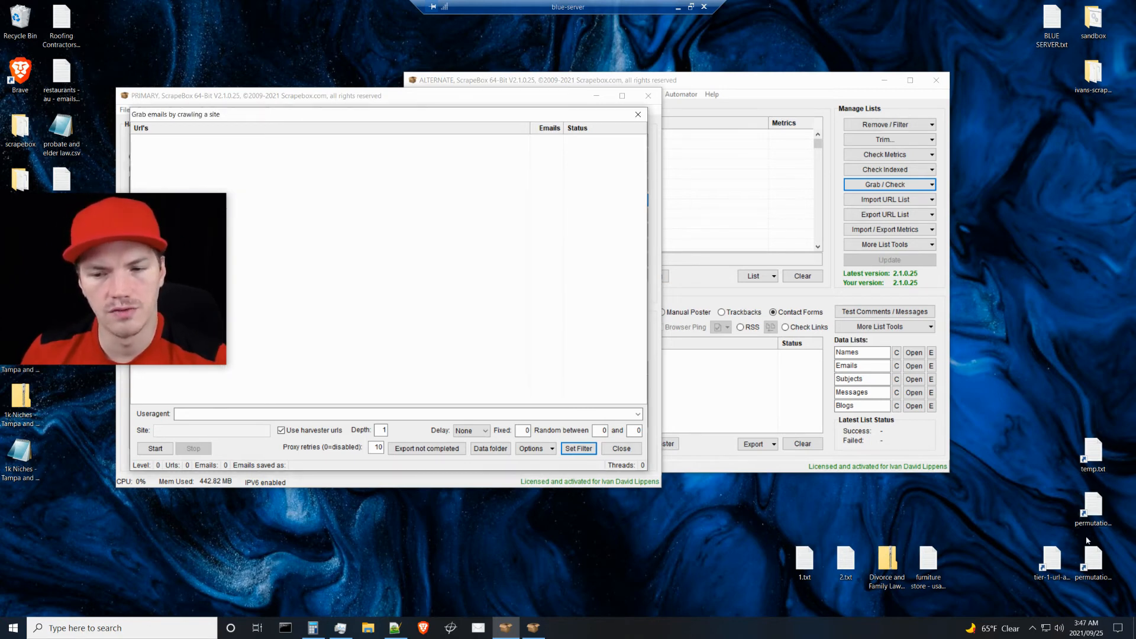
click(615, 453)
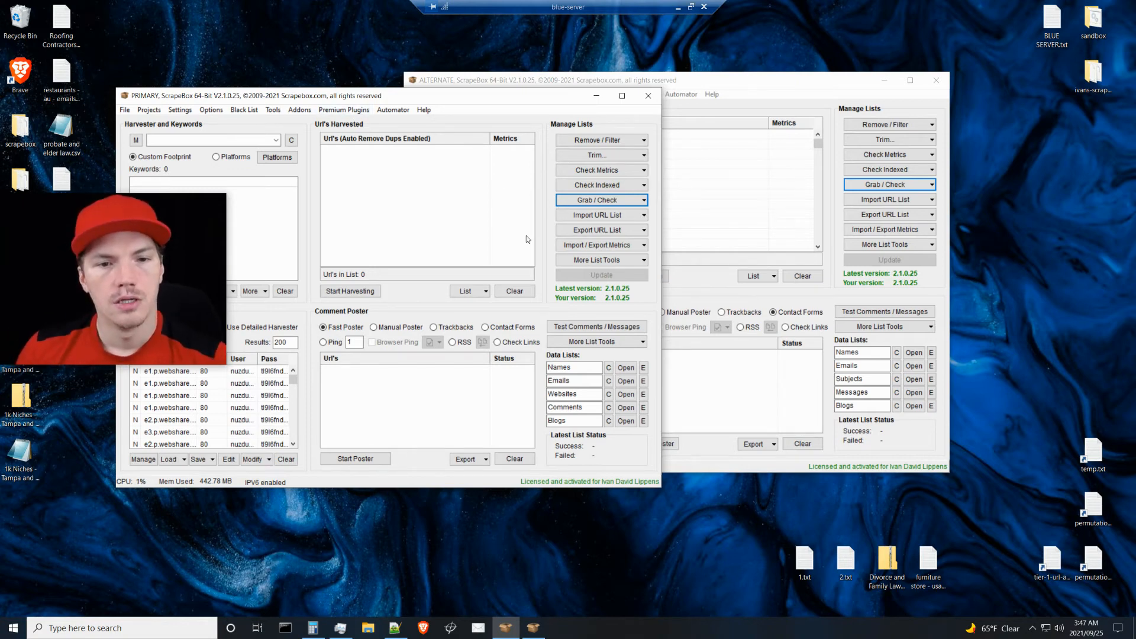
Step: View the saved custom data grabbers, such as Address, and point out the "Address URL and Email.csv" desktop file
click(600, 200)
mouse_move(703, 367)
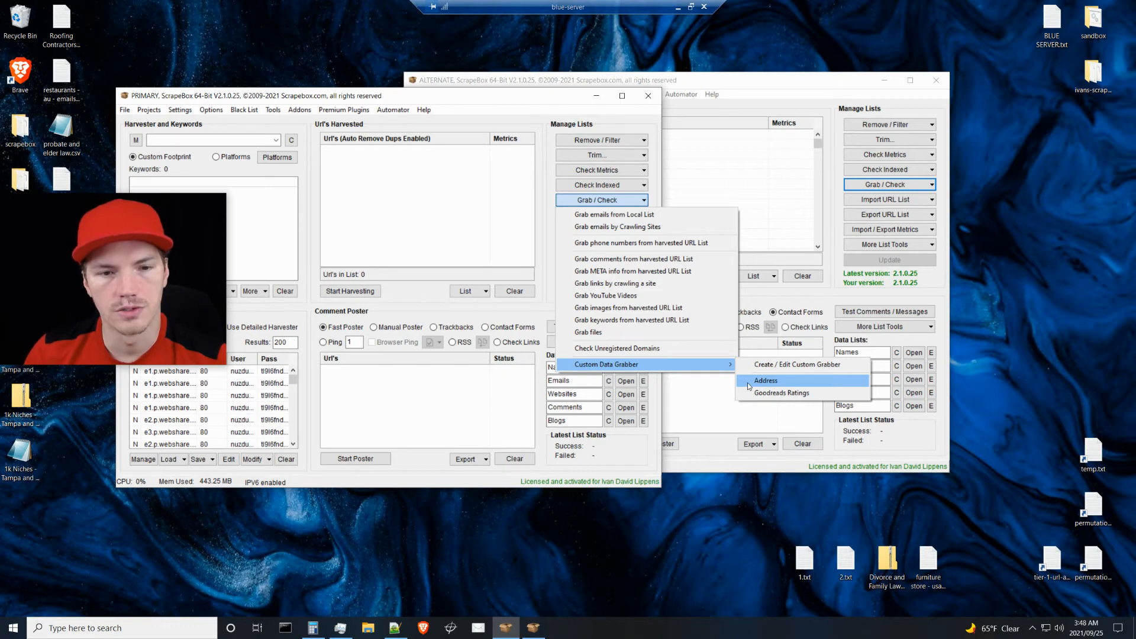
click(39, 468)
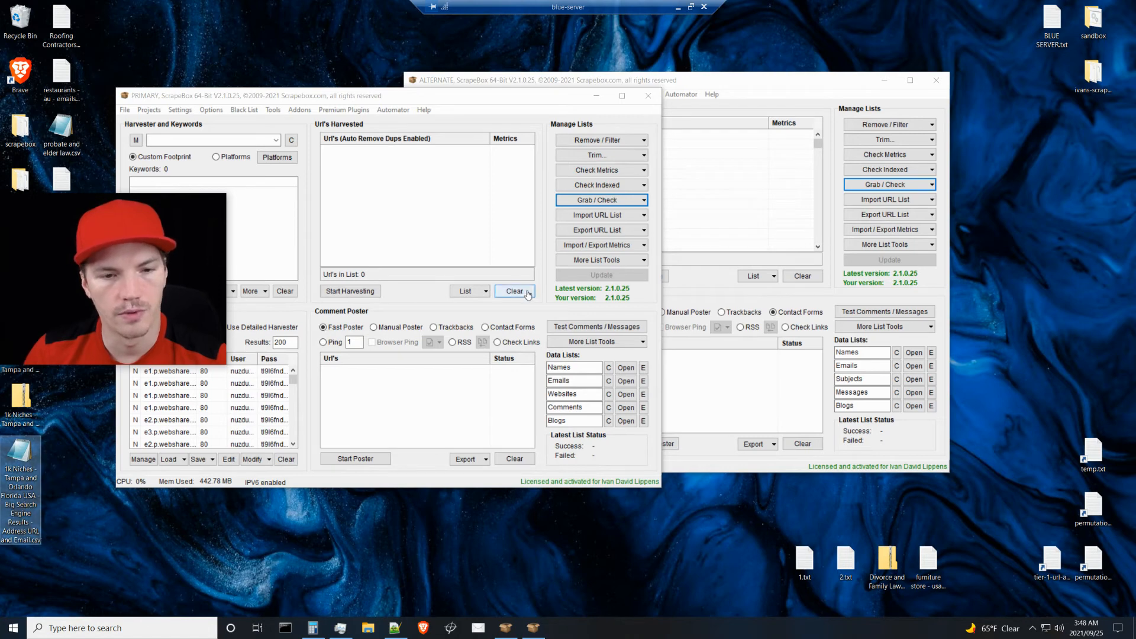
click(548, 293)
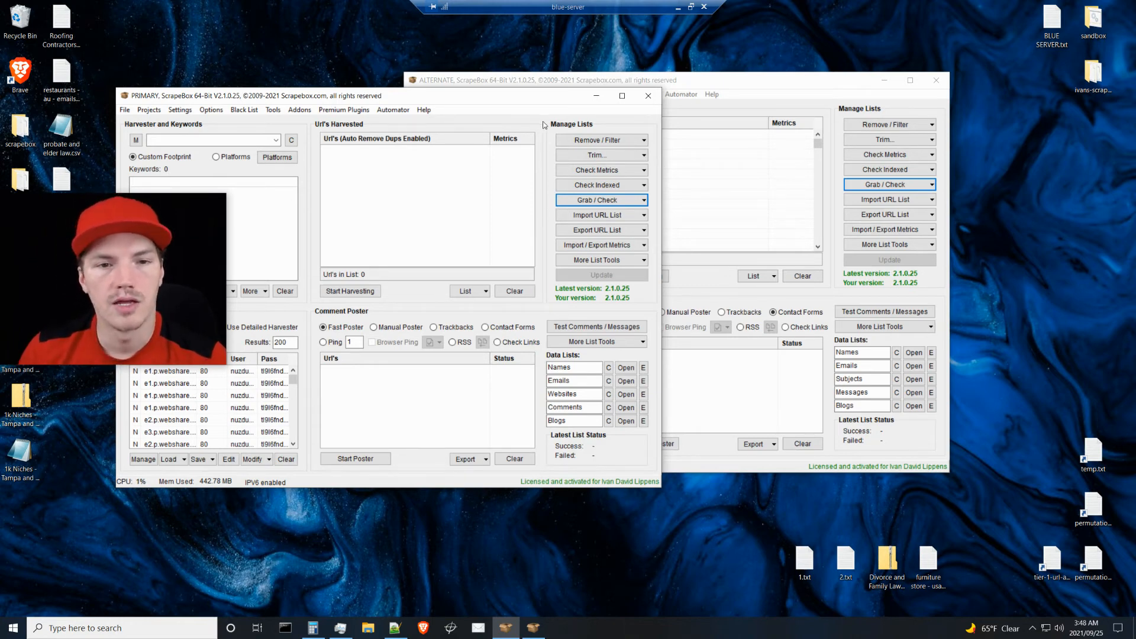
click(679, 8)
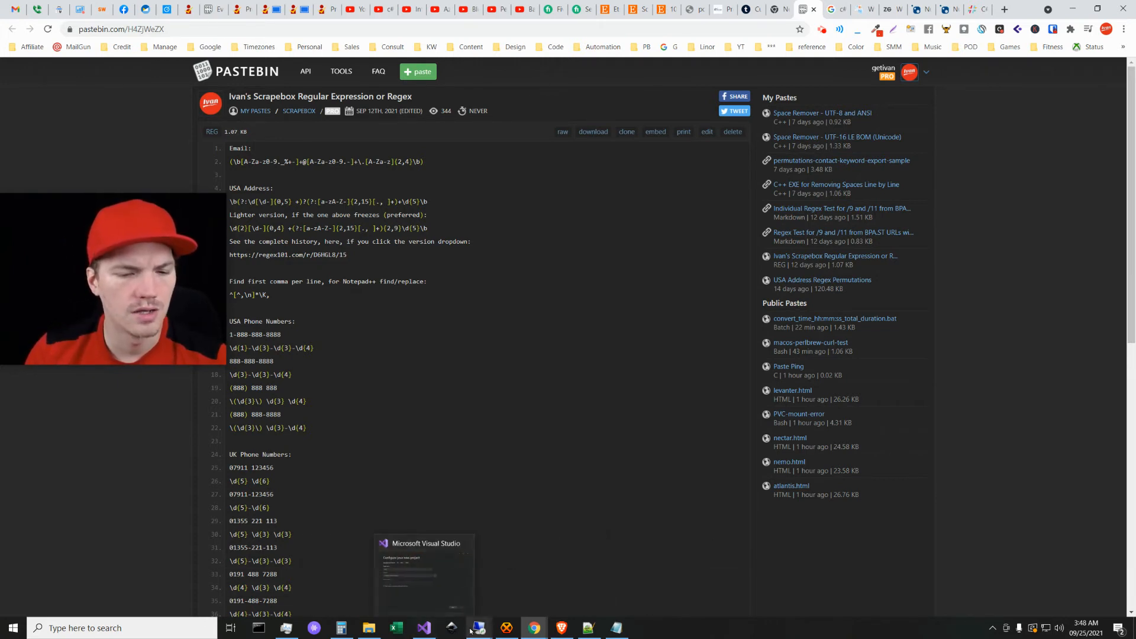
mouse_move(475, 626)
click(478, 580)
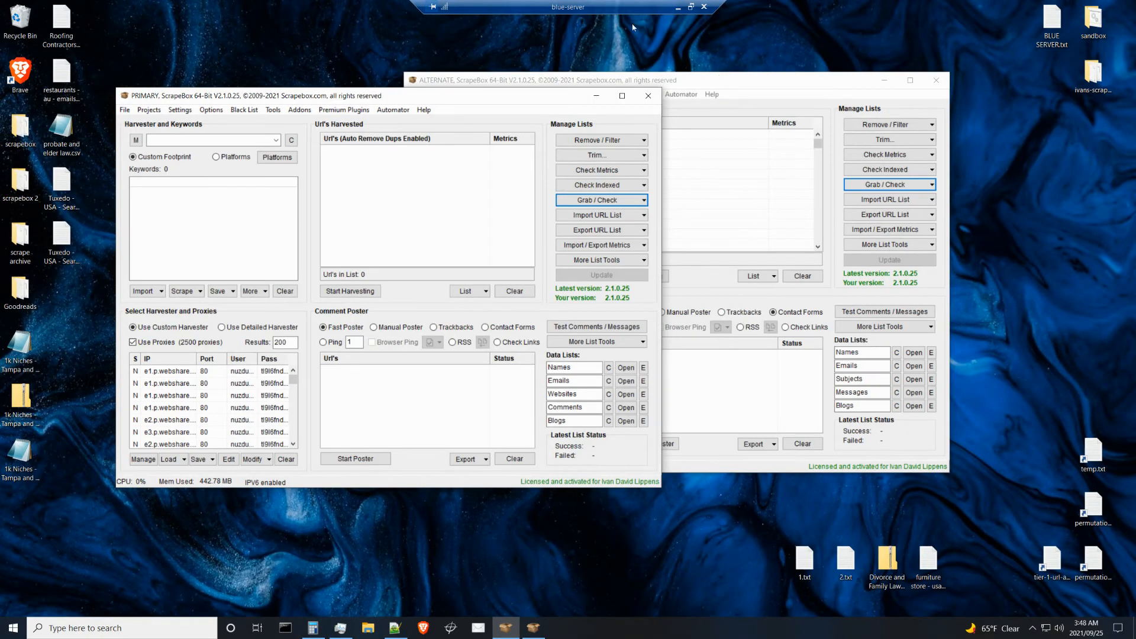
click(691, 7)
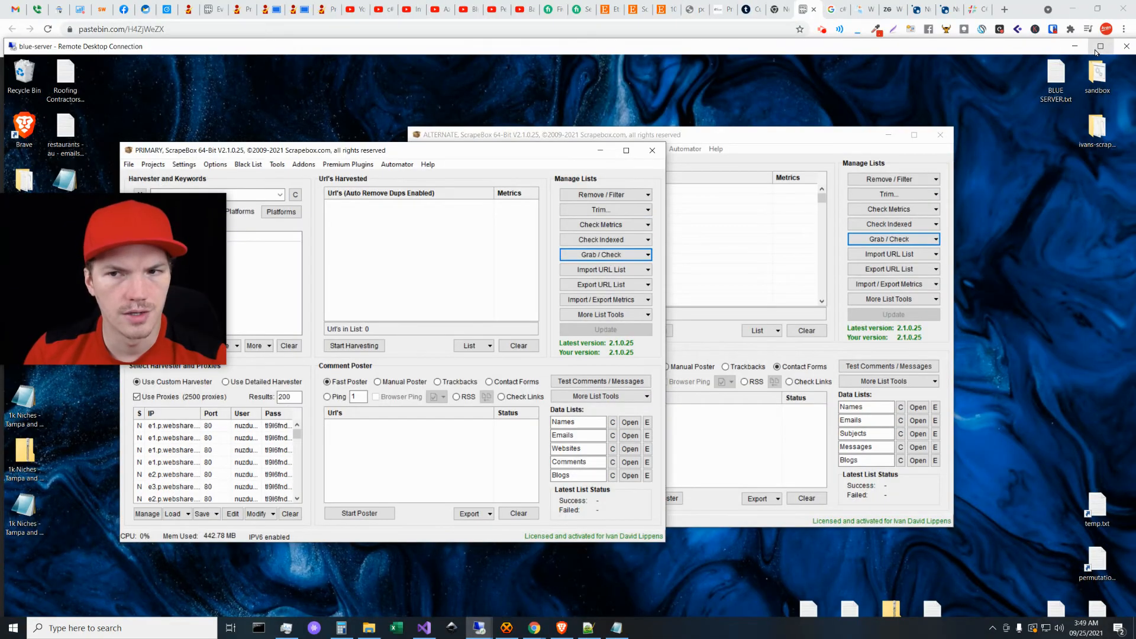
click(1101, 47)
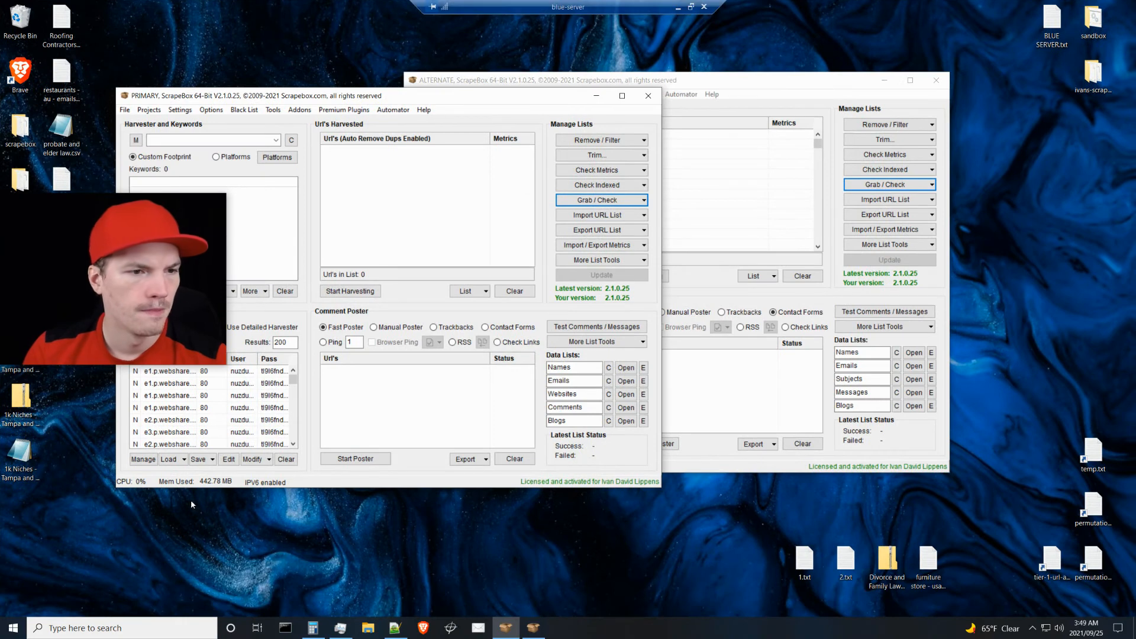
Step: Open the 1k Niches workflow zip archive, view all of url final.txt through its last line, and close the file
double_click(21, 403)
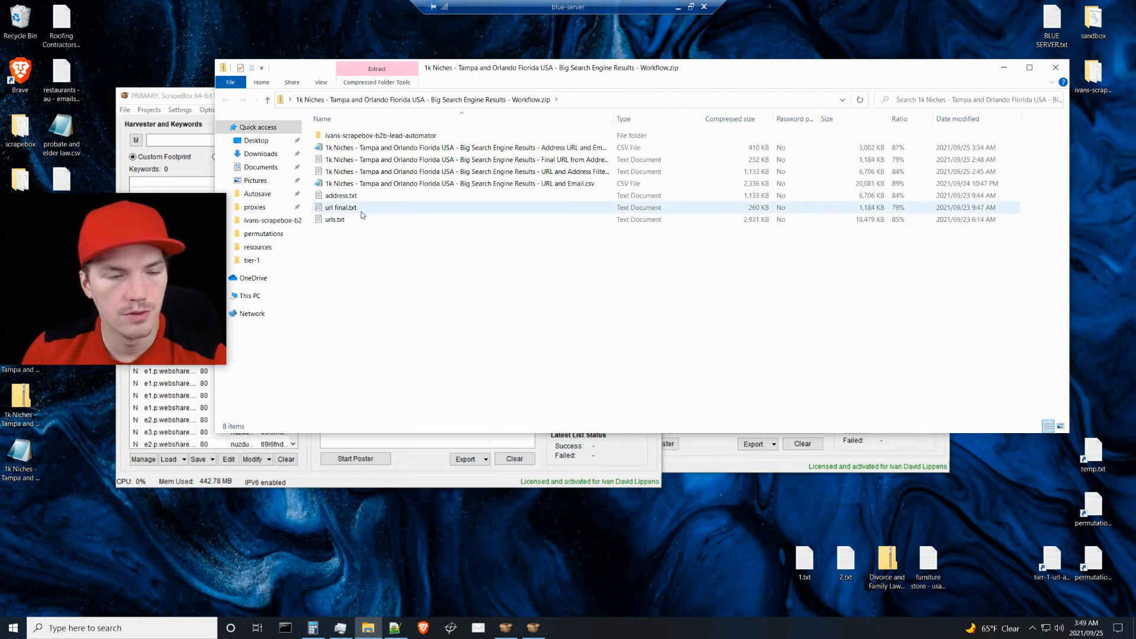
click(339, 220)
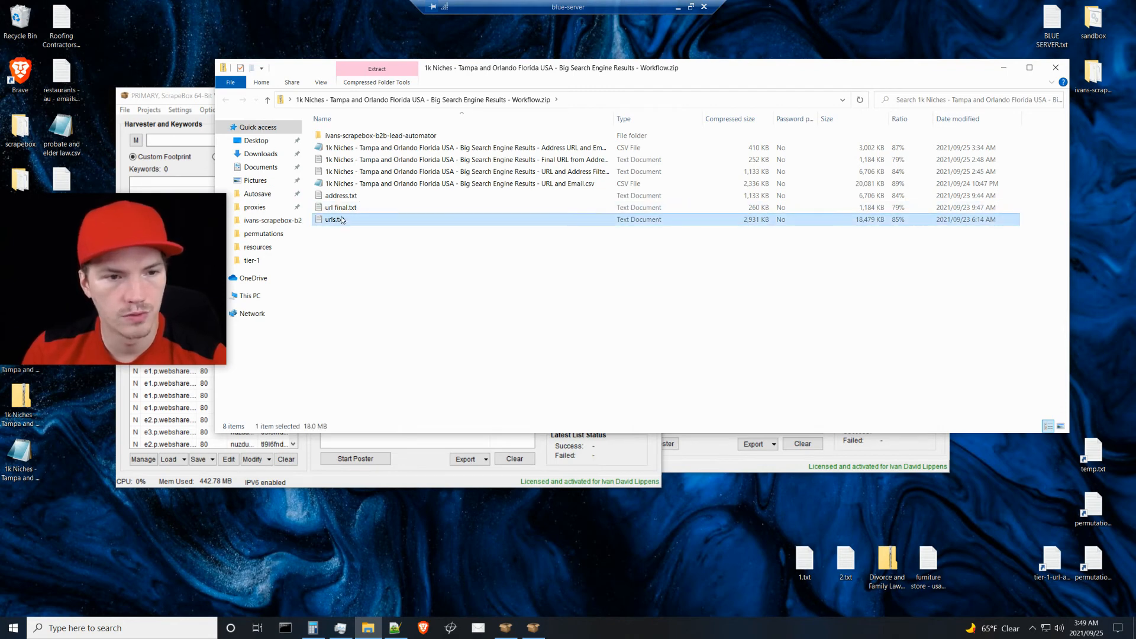
click(345, 208)
click(347, 222)
double_click(345, 209)
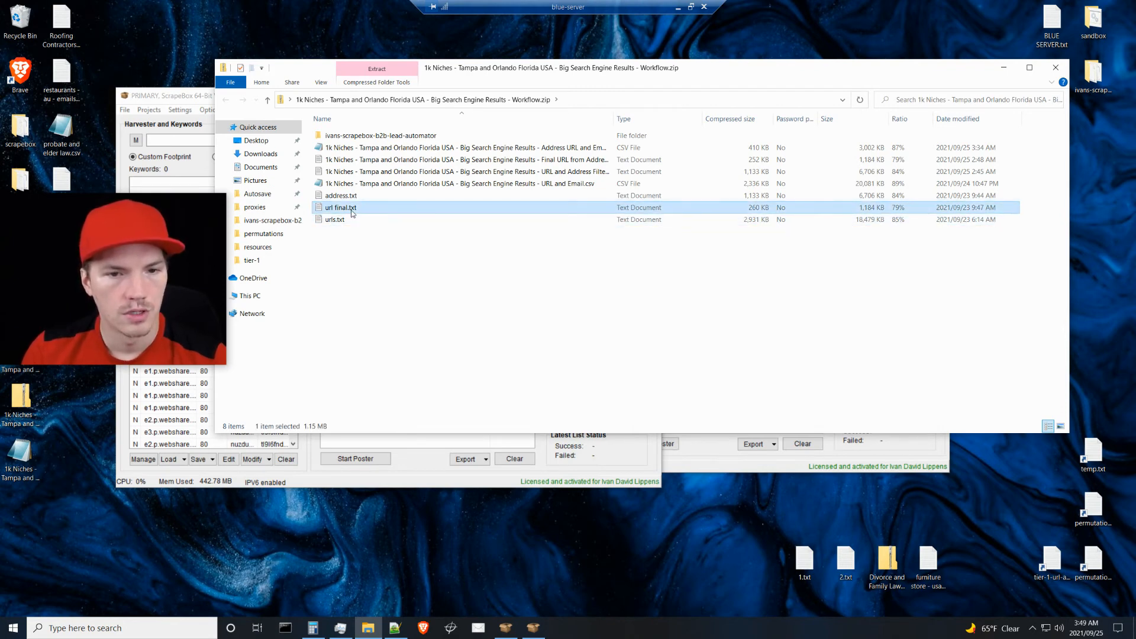
double_click(500, 278)
click(499, 278)
key(ctrl+a)
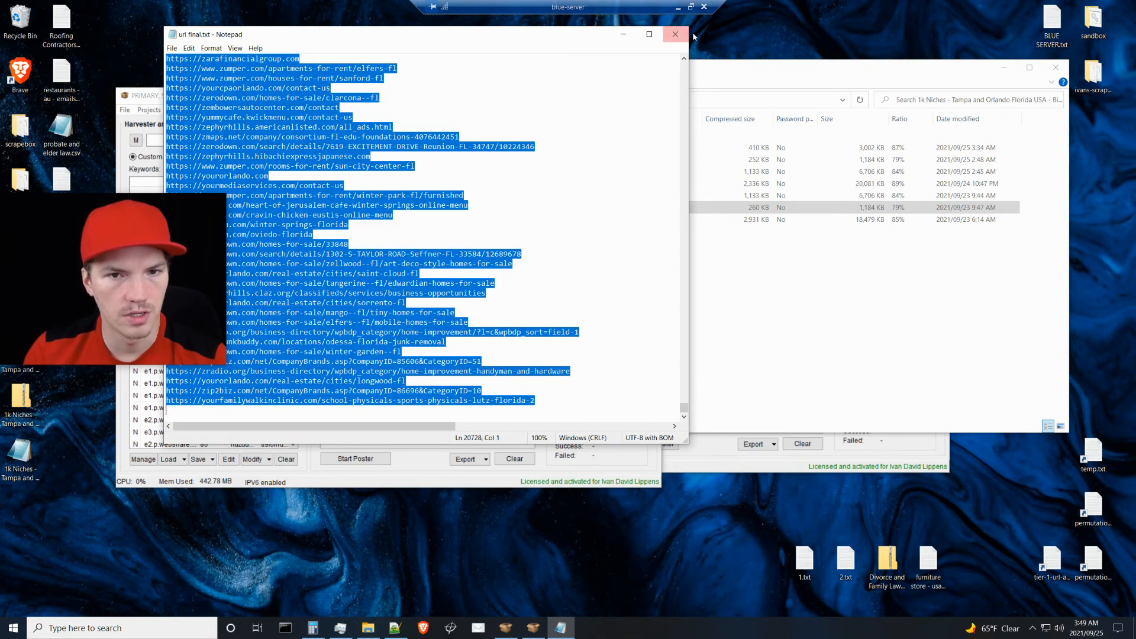
click(675, 34)
Step: Open urls.txt from the archive, examine the full URL list through its last line, and close the file
double_click(384, 220)
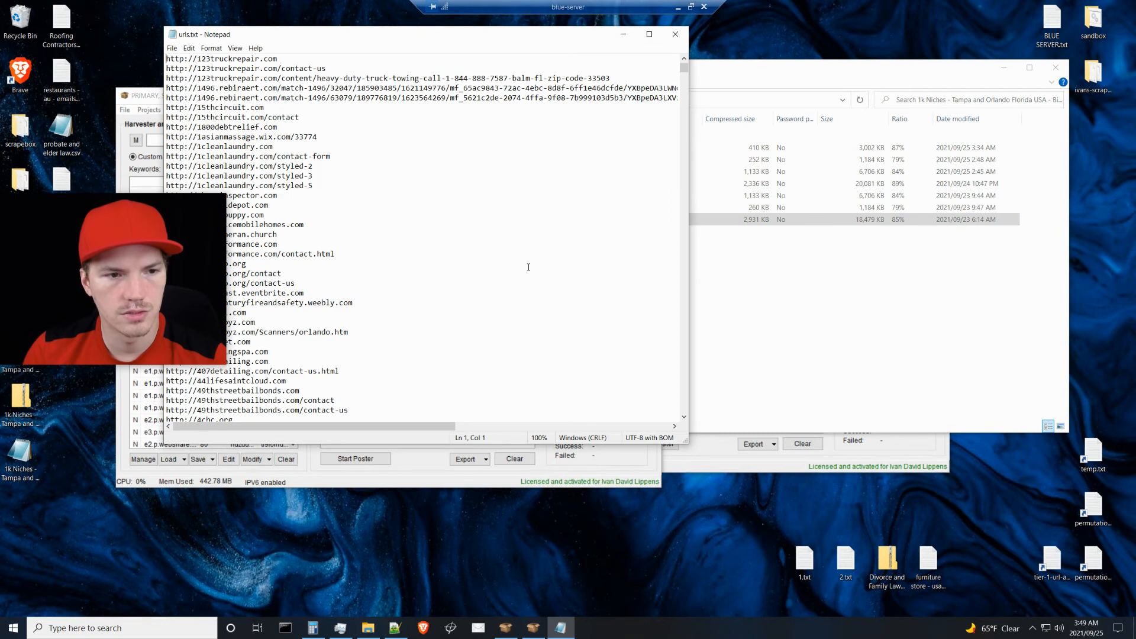
key(ctrl+a)
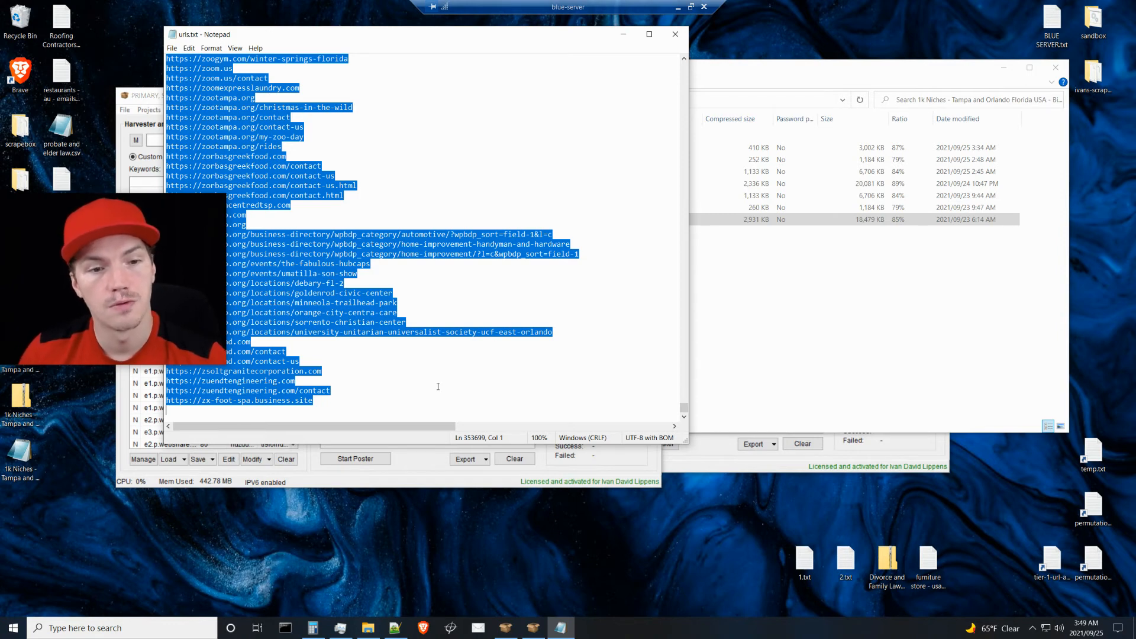
click(500, 350)
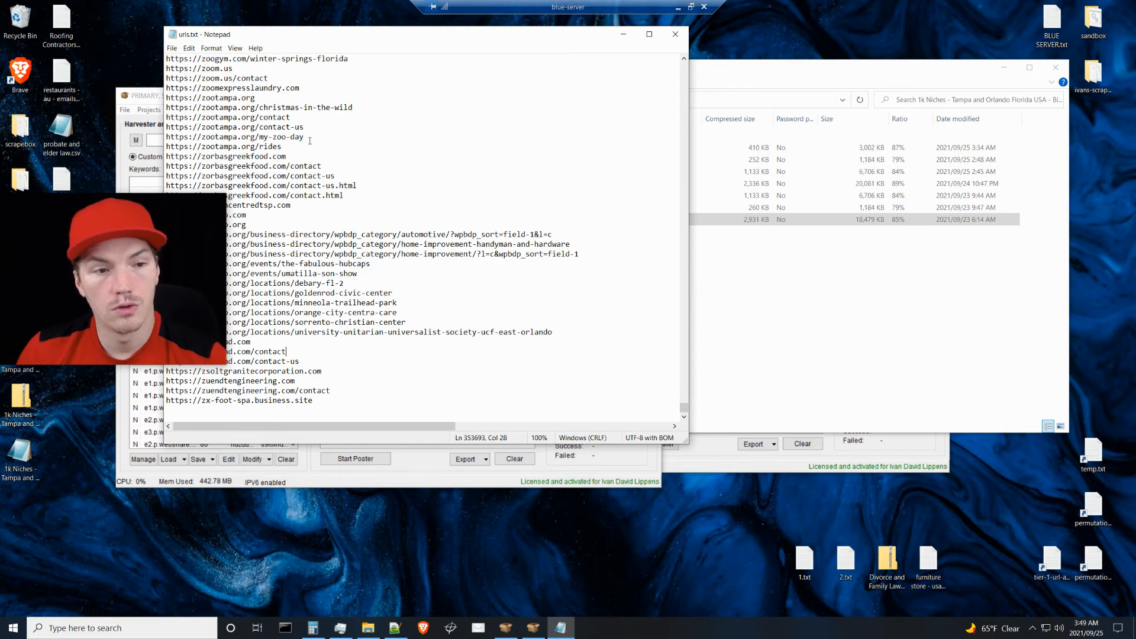
click(674, 36)
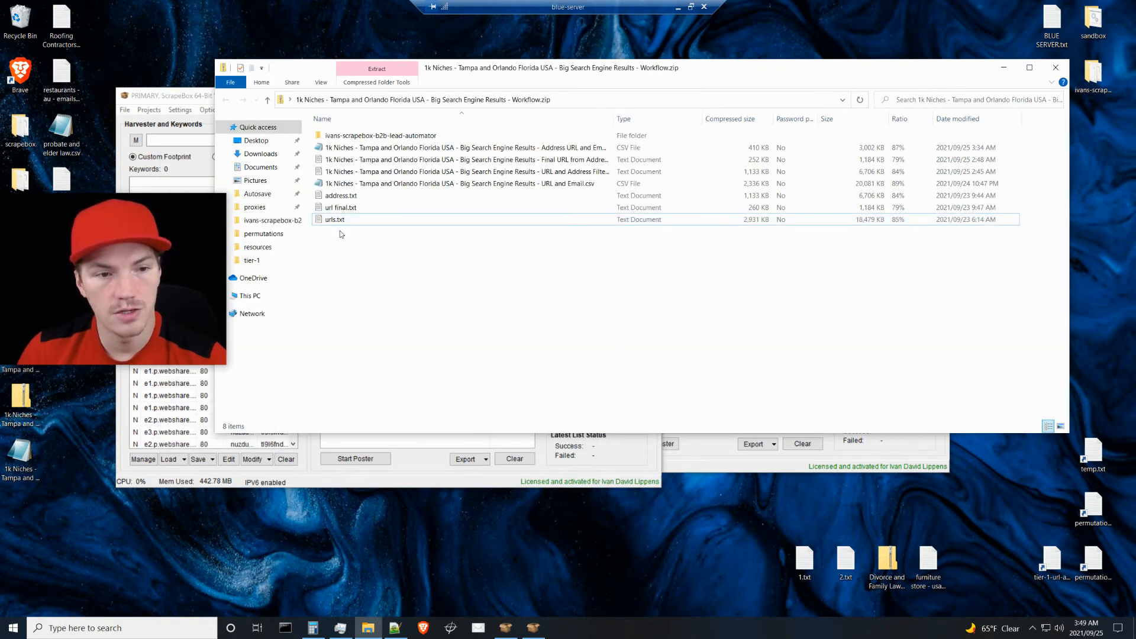
Step: Extract urls.txt from the workflow archive to the desktop and close the archive window
drag(340, 220, 125, 530)
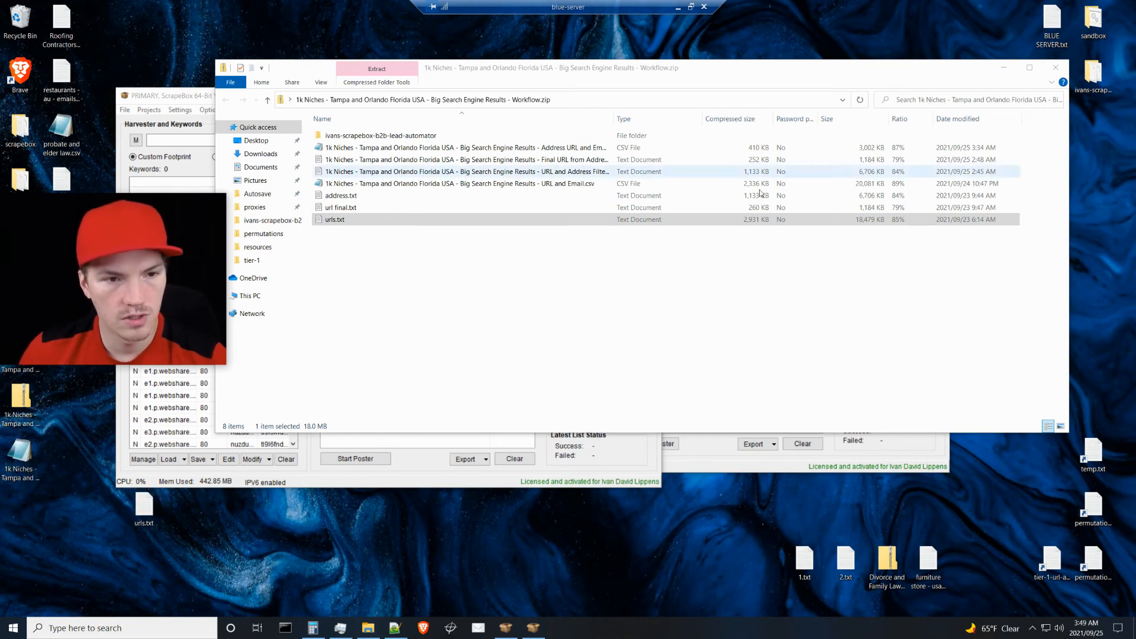
click(629, 320)
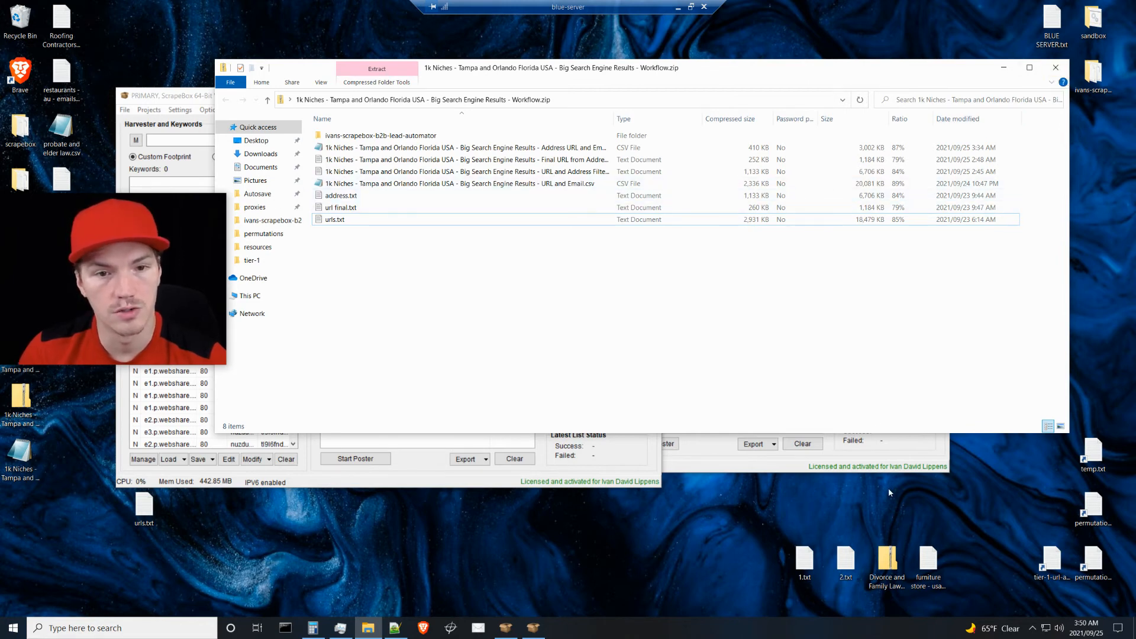
click(1056, 70)
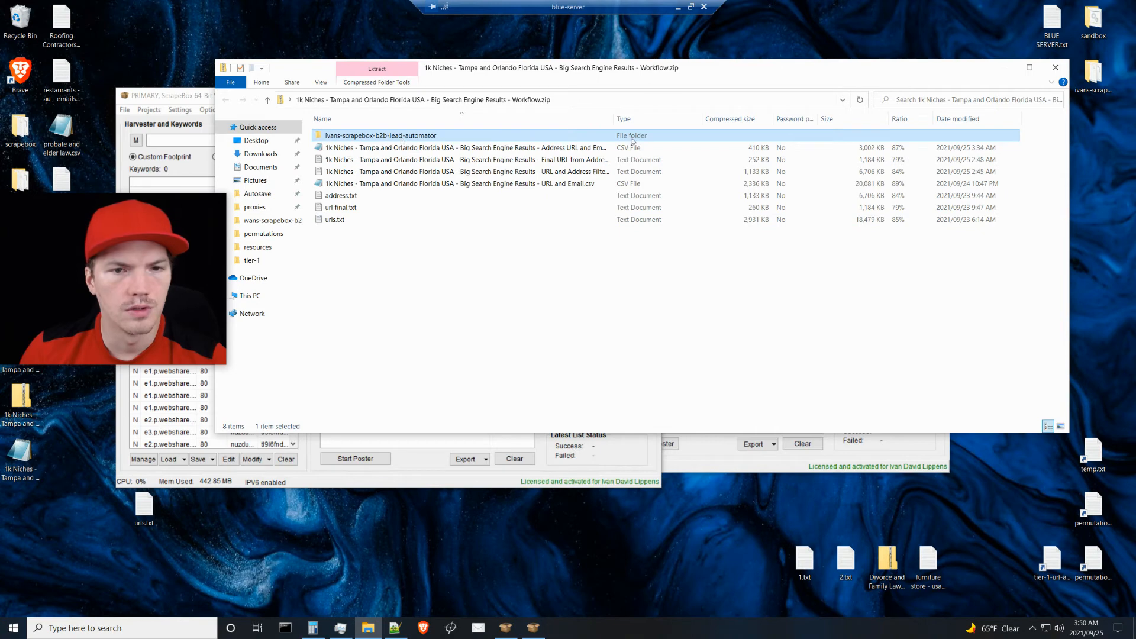
click(1057, 70)
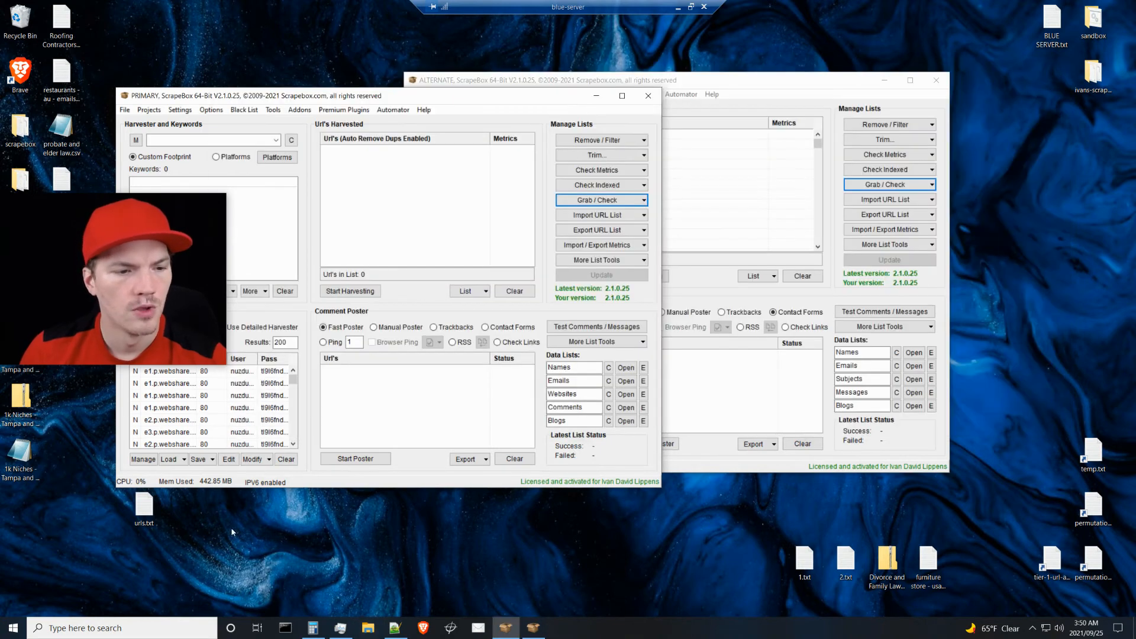
click(147, 508)
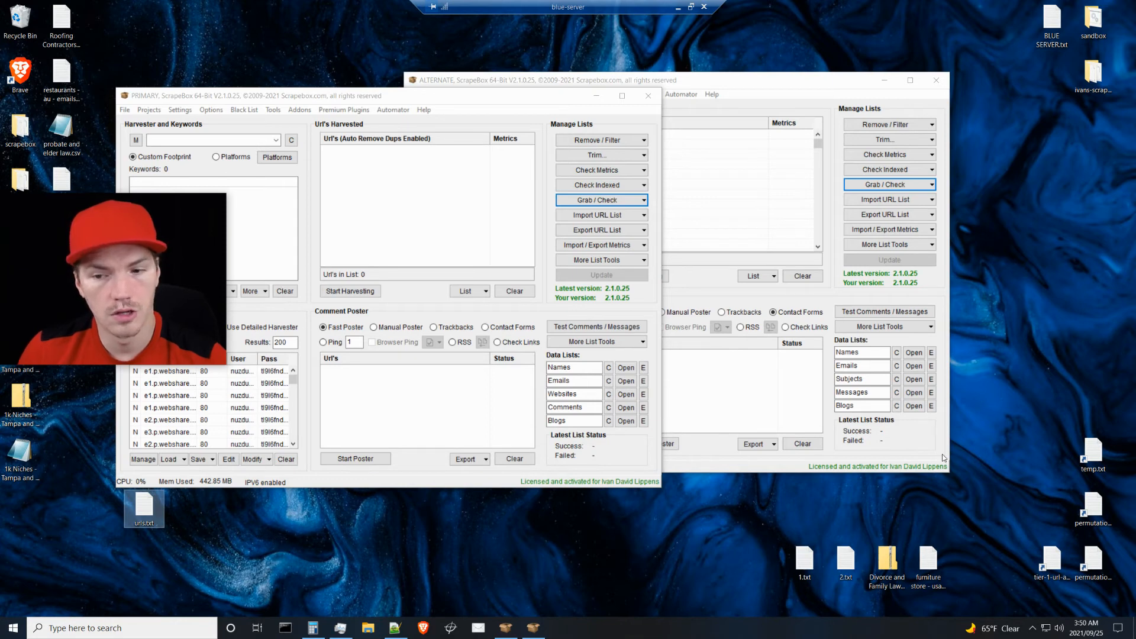
Step: Review permutations-term-blacklist.txt, copy its entire list of terms and zip codes, and close the file
double_click(1093, 508)
key(ctrl+a)
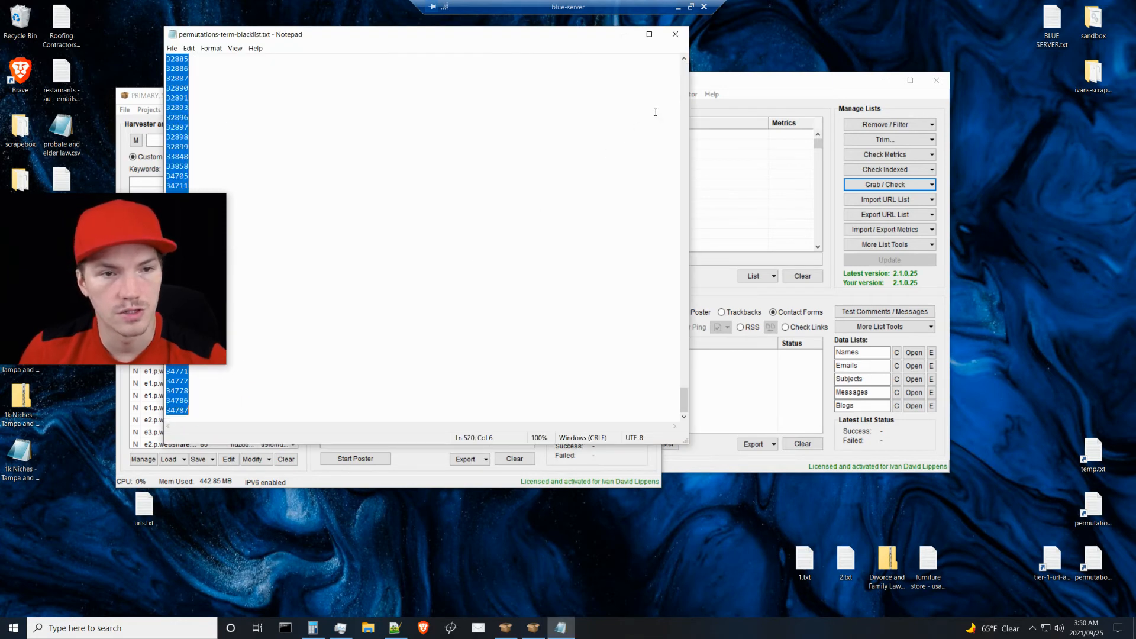
drag(685, 400, 666, 73)
click(432, 375)
key(ctrl+a)
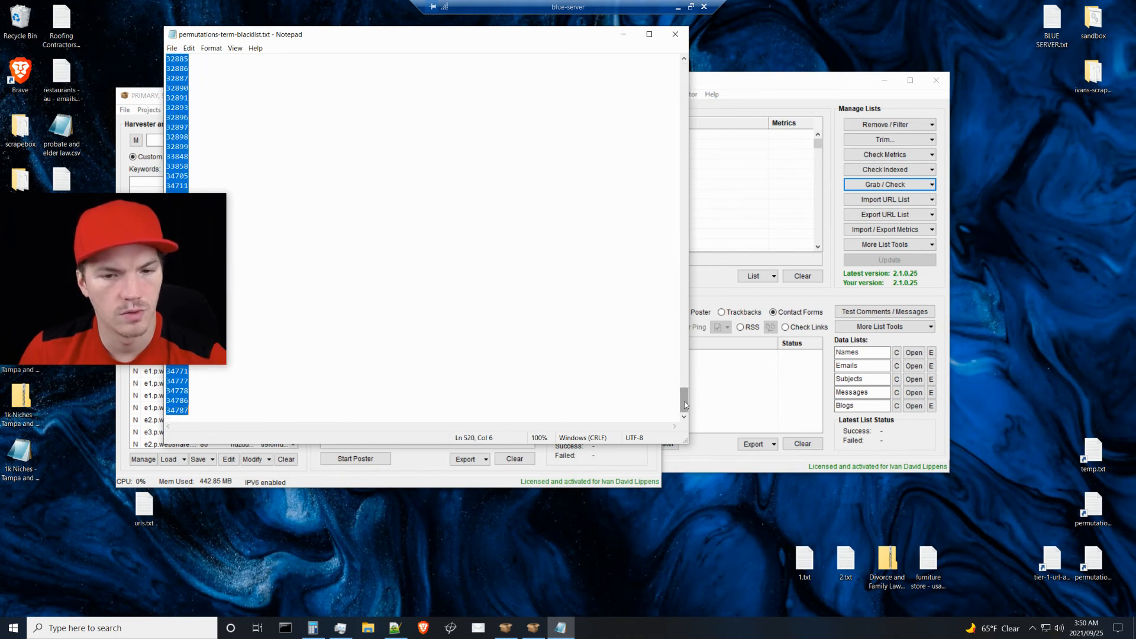
drag(685, 404, 681, 47)
key(ctrl+a)
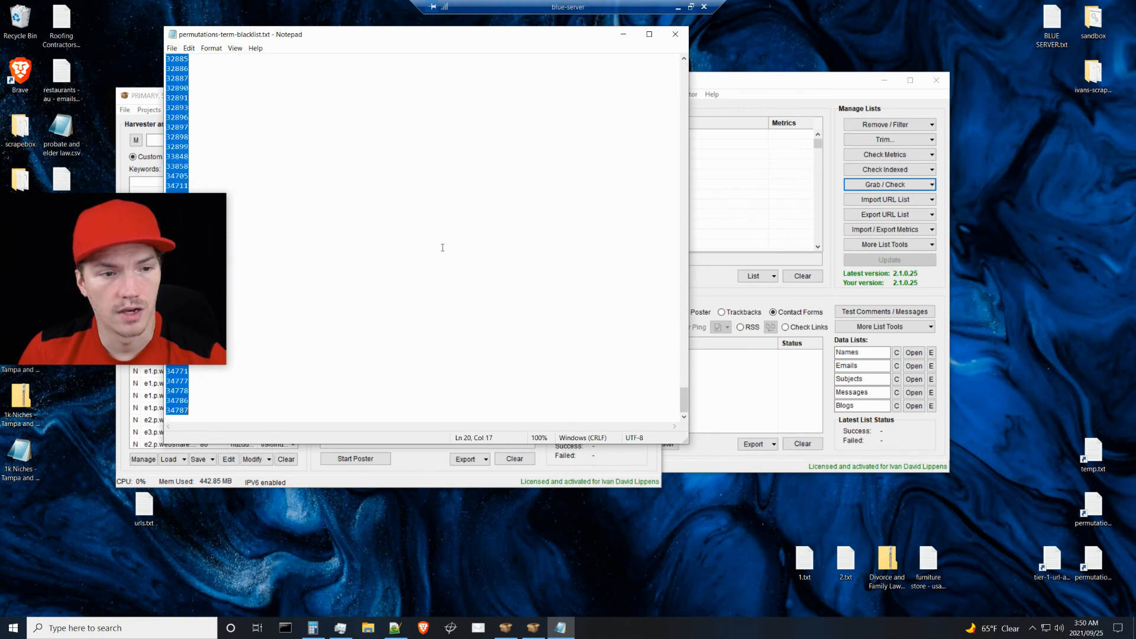
click(674, 34)
Step: Replace the entire contents of BLUE SERVER.txt with the copied blacklist terms, then save and close the file
double_click(1051, 24)
key(ctrl+a)
key(ctrl+v)
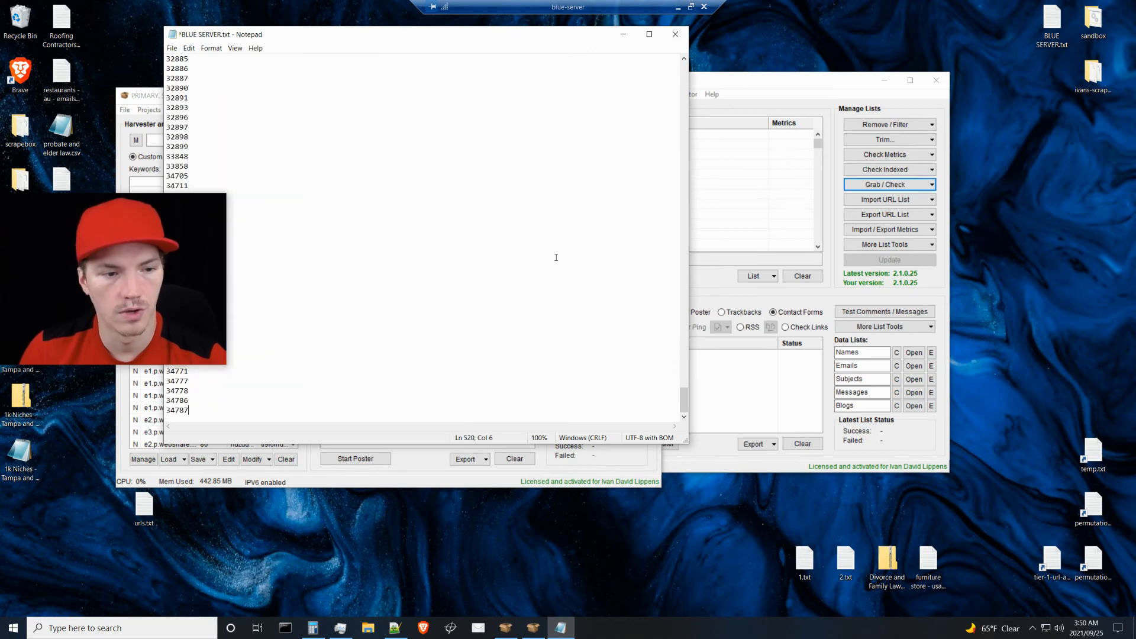
key(ctrl+s)
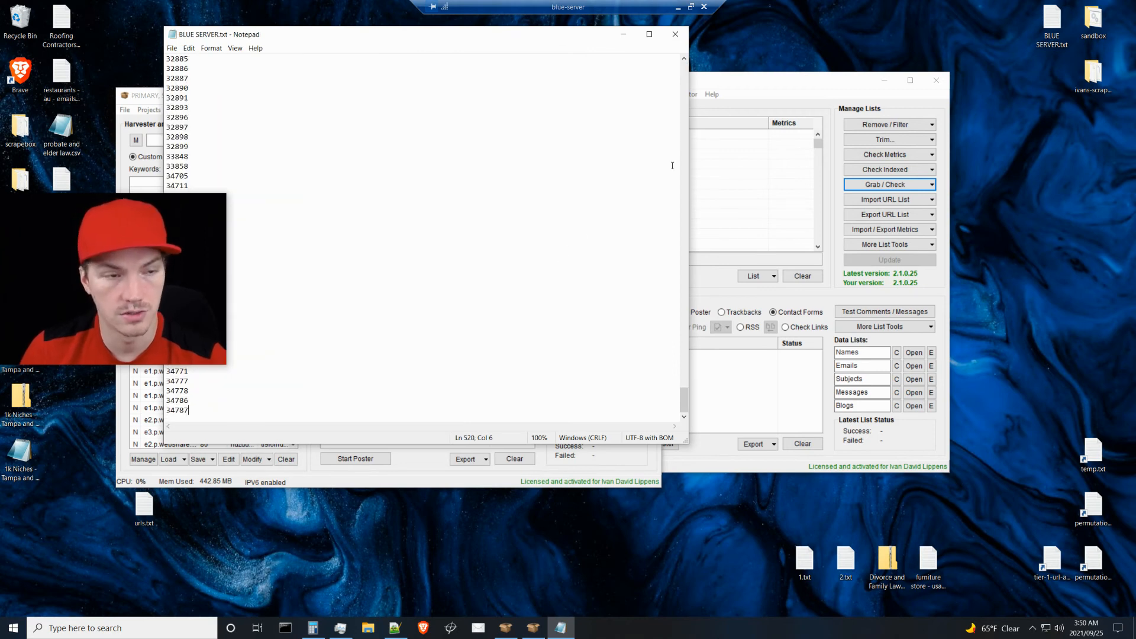
click(675, 35)
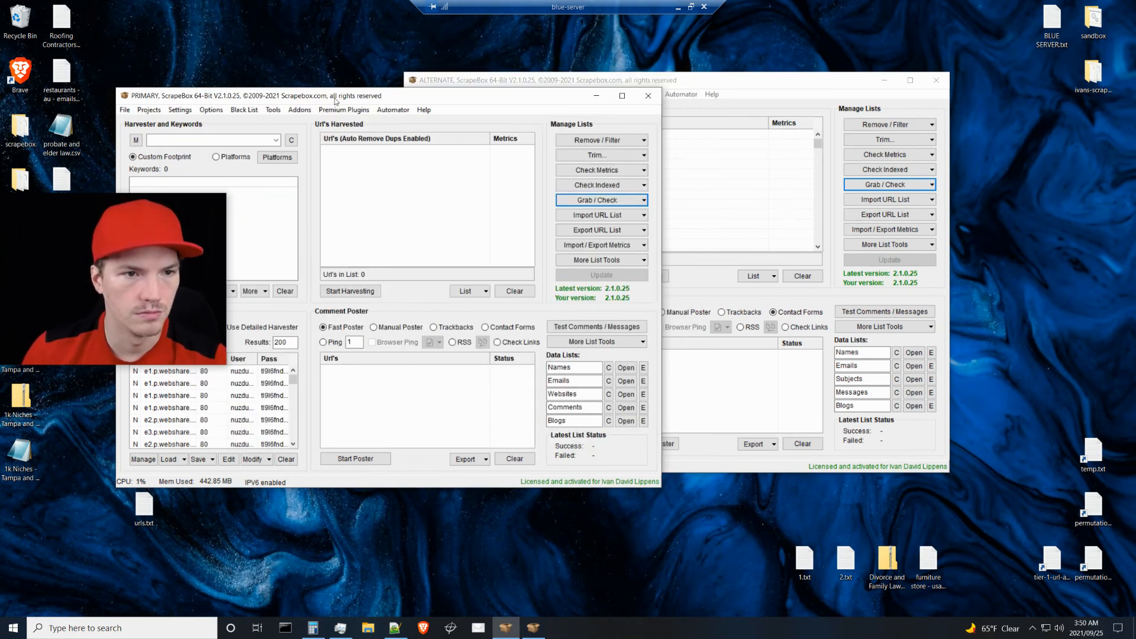
Step: Launch the ScrapeBox Page Scanner addon, check its connection settings, and briefly check the system load in Task Manager
click(299, 112)
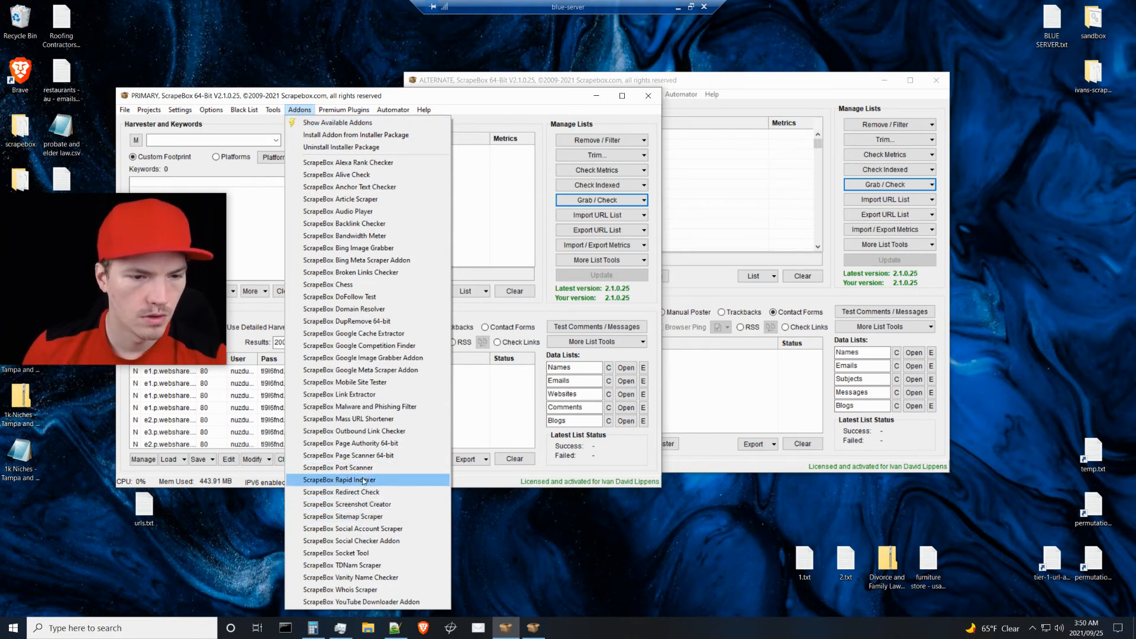
click(364, 456)
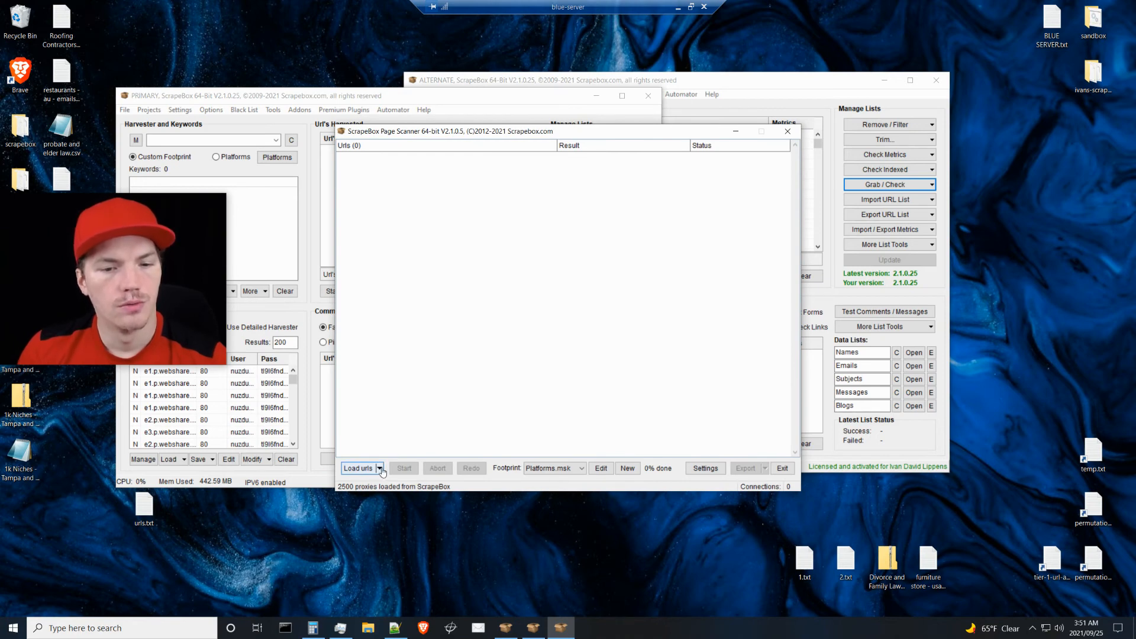
click(699, 472)
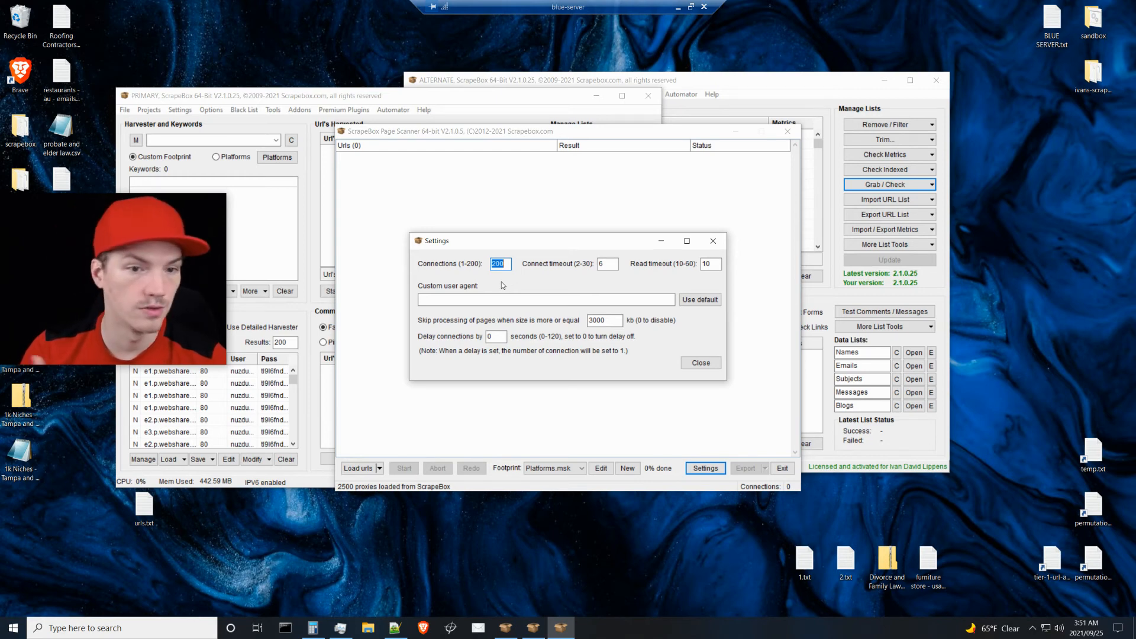
click(700, 370)
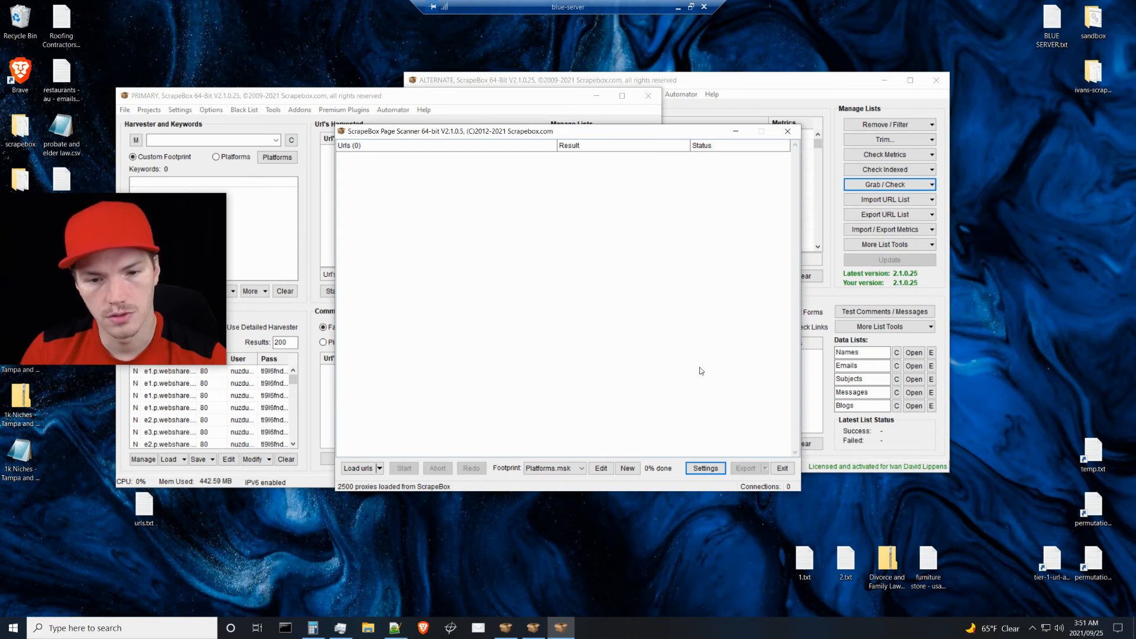
click(341, 629)
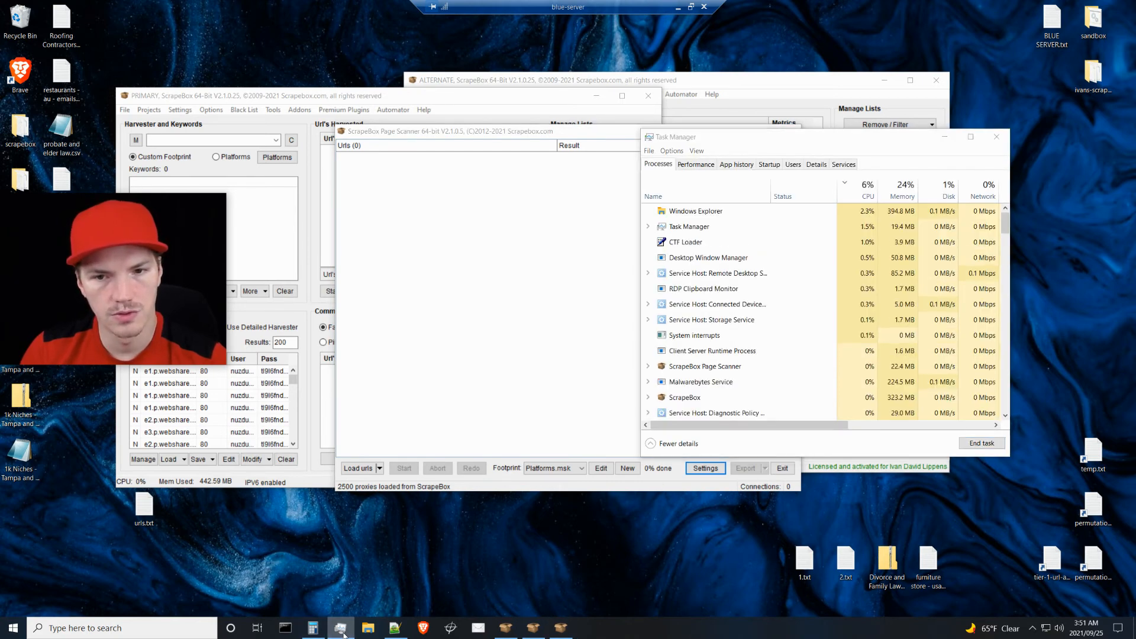
click(341, 629)
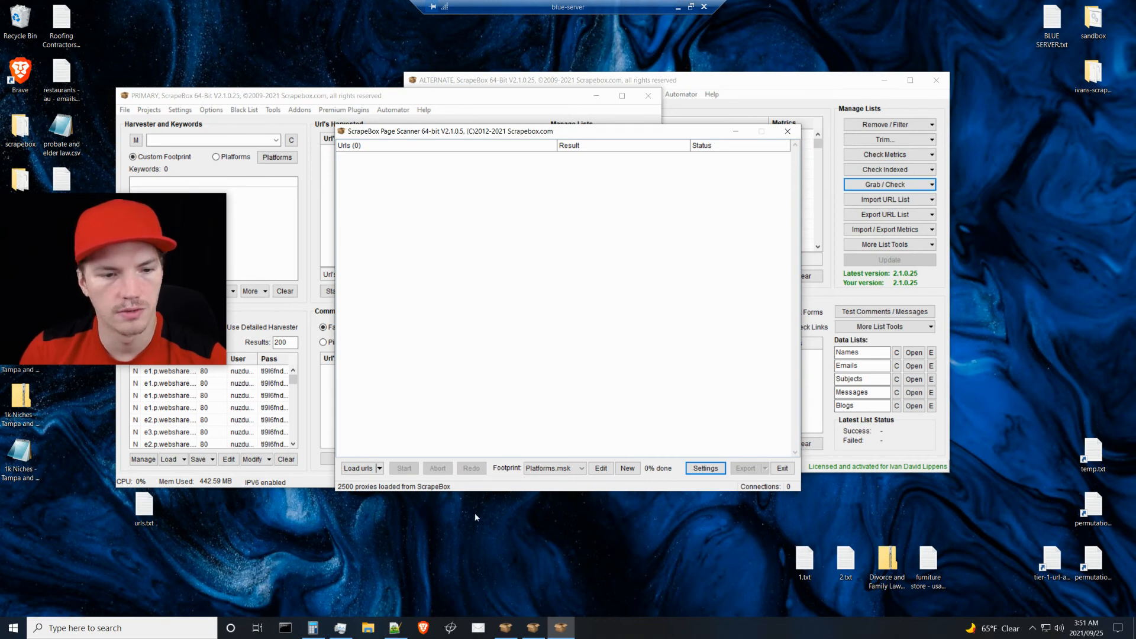
Step: Load the URLs from urls.txt into the primary ScrapeBox's harvested list and look through them
click(359, 468)
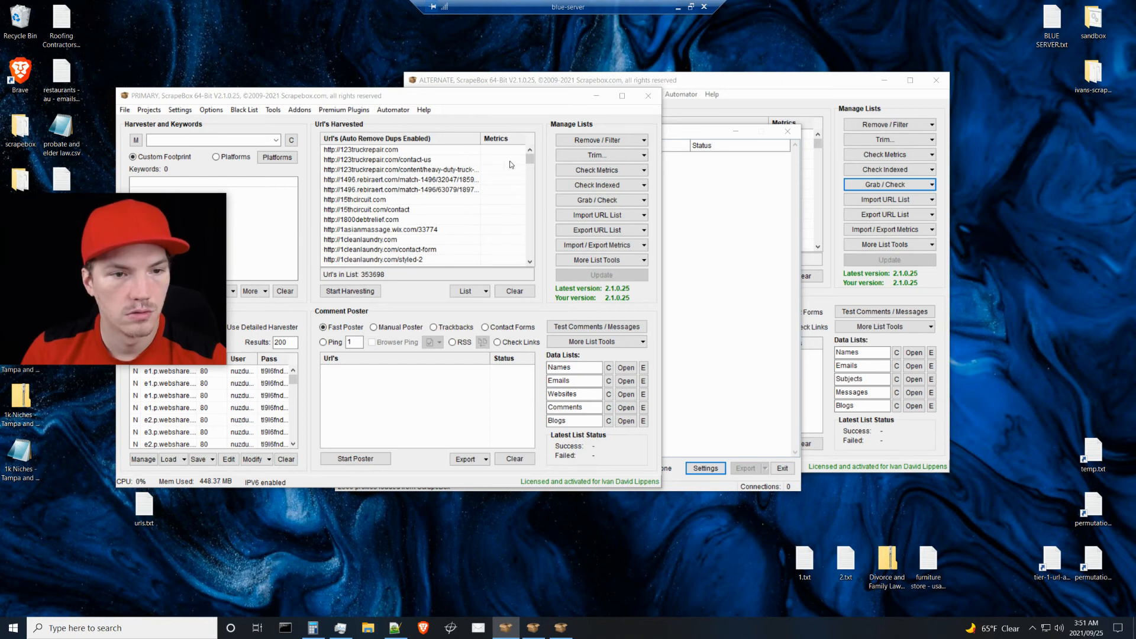
drag(530, 159, 531, 215)
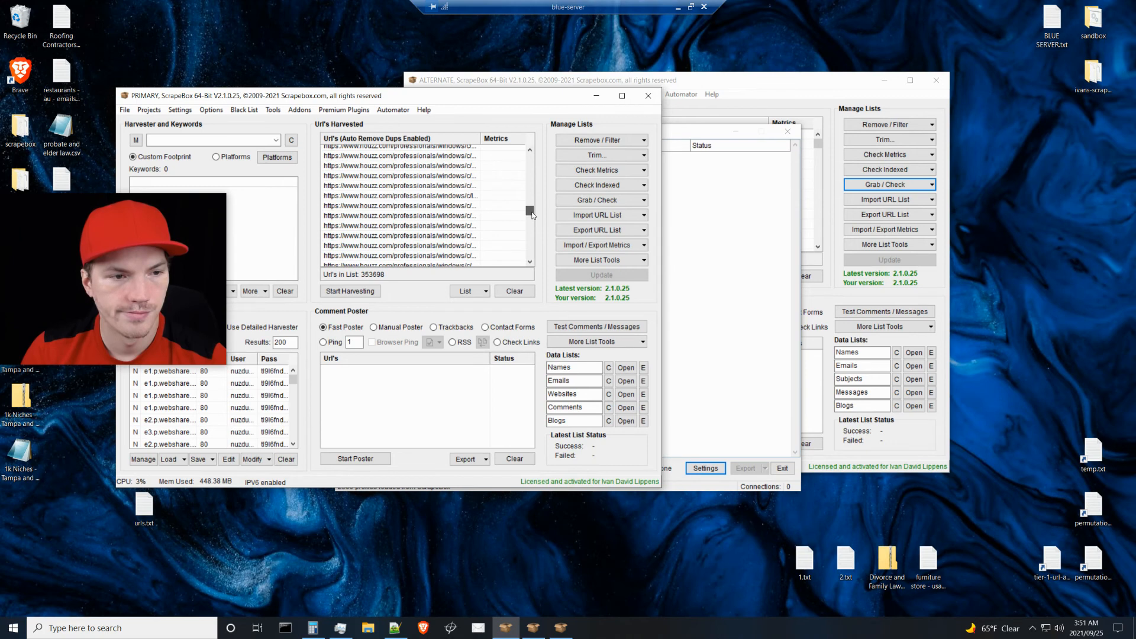
drag(531, 215, 531, 215)
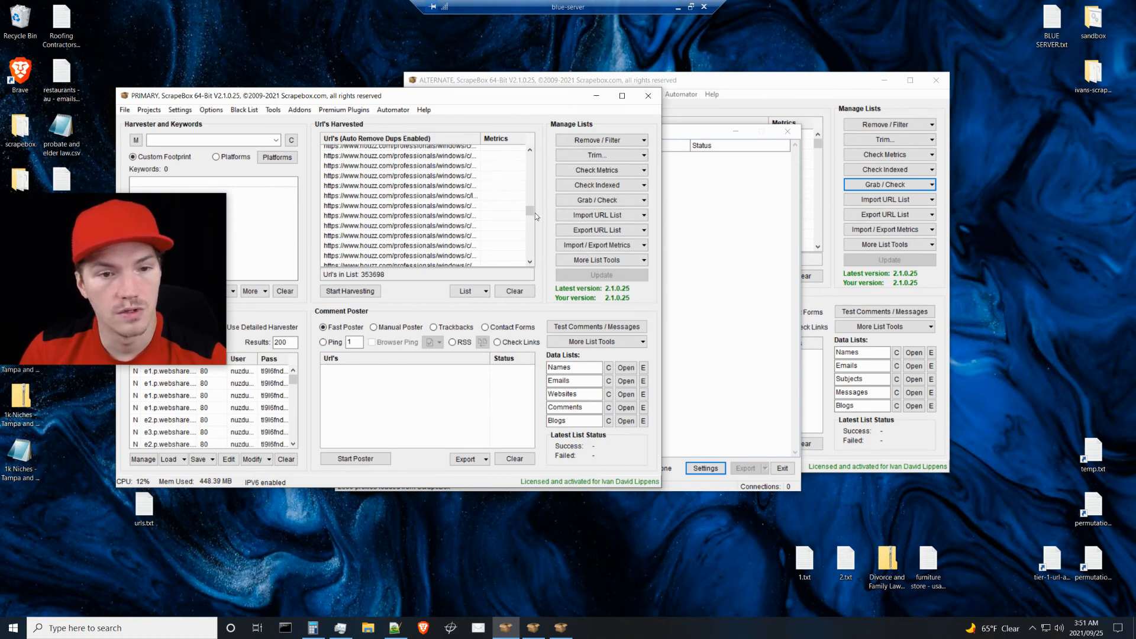
drag(532, 212, 530, 147)
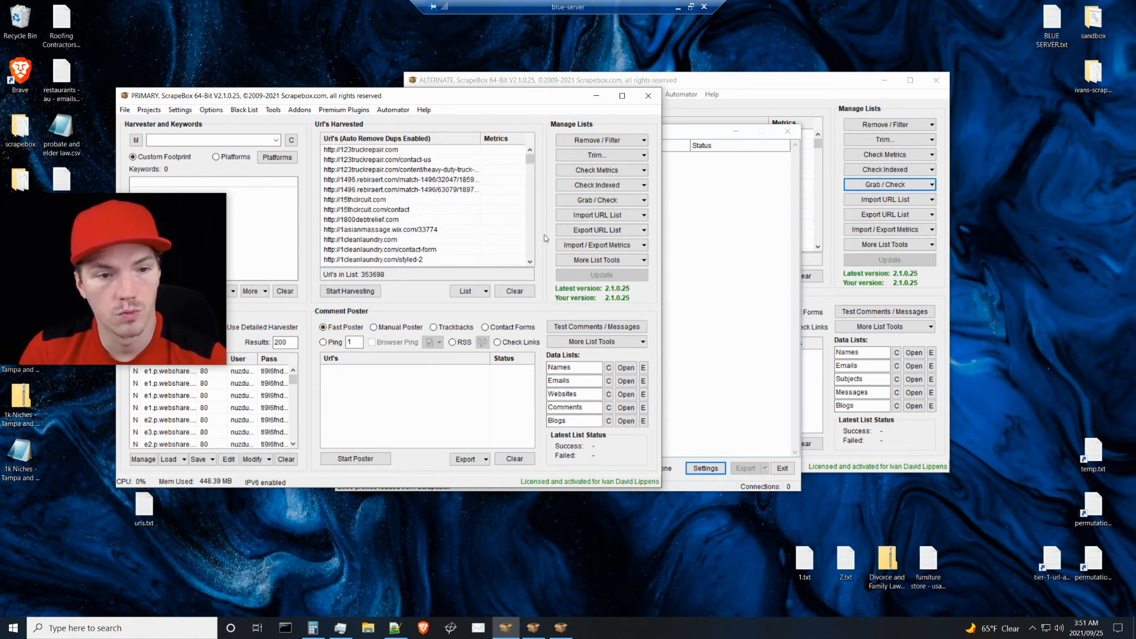
Step: Check the Page Scanner's options for loading URLs from a file or the ScrapeBox harvester, and return to the primary ScrapeBox
click(696, 486)
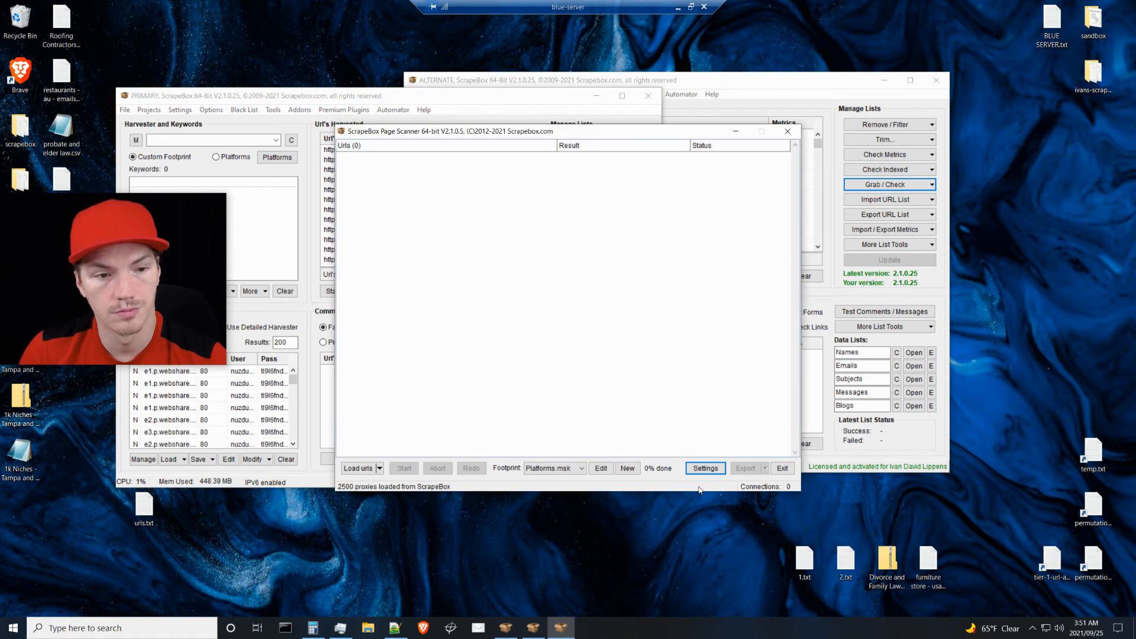
click(380, 468)
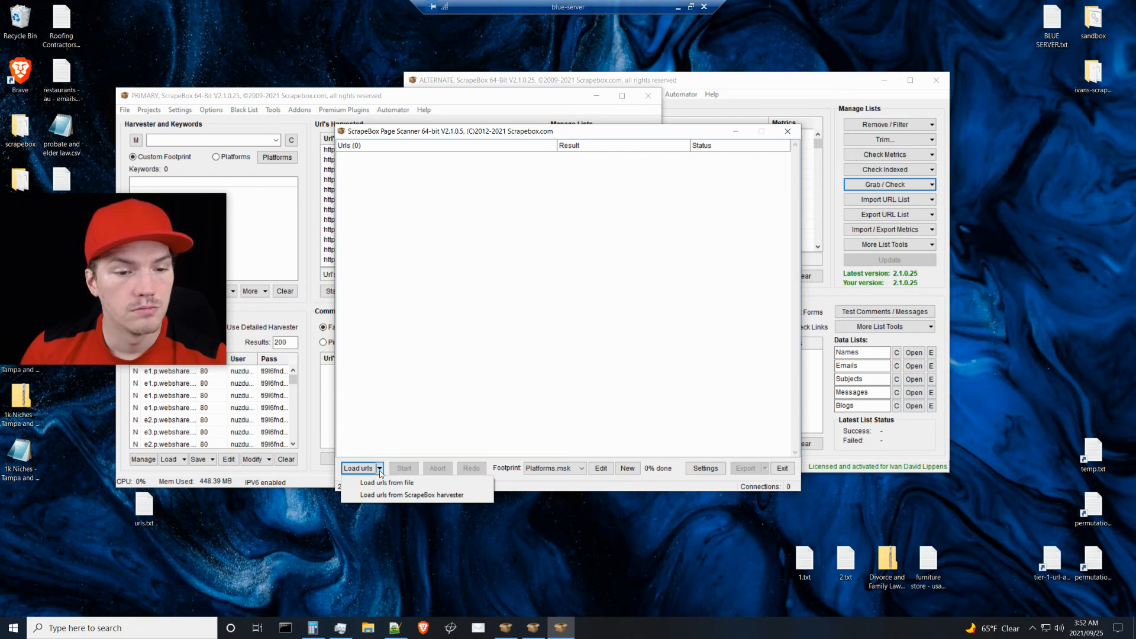
click(512, 485)
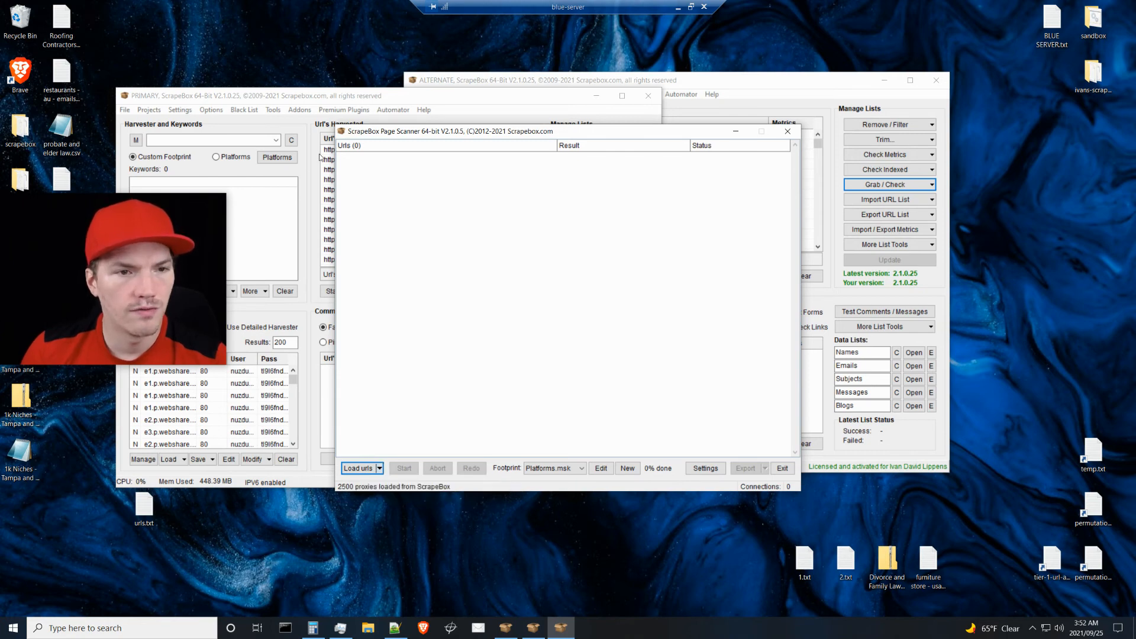
click(335, 100)
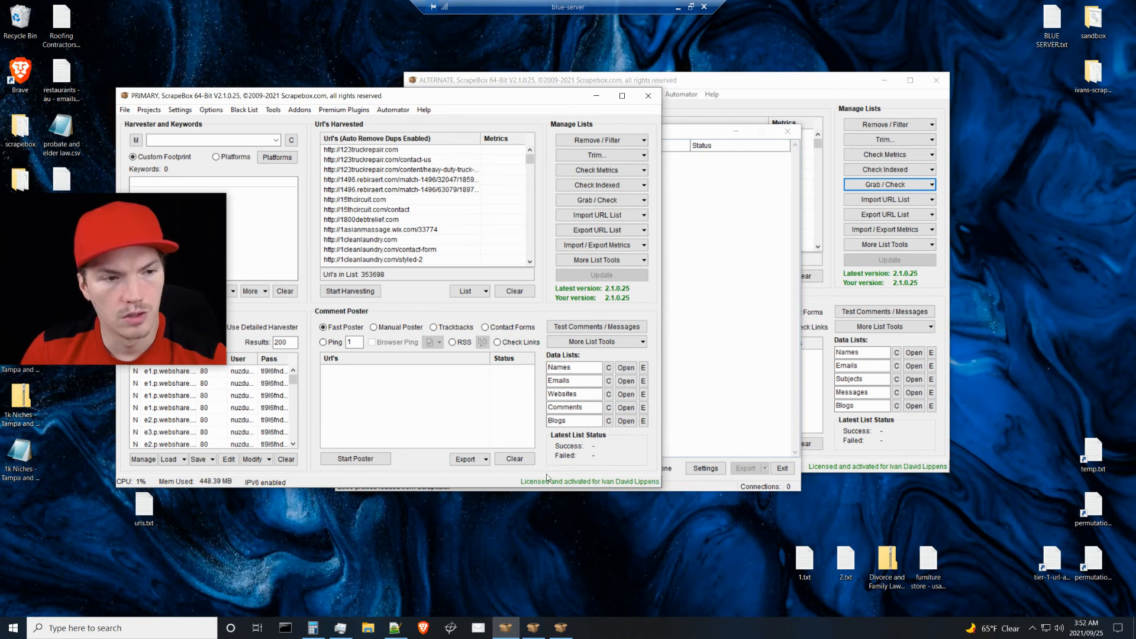
Step: Open the Page Scanner's footprint editor, try to add a new footprint, and paste the copied location terms as its footprint text
click(679, 486)
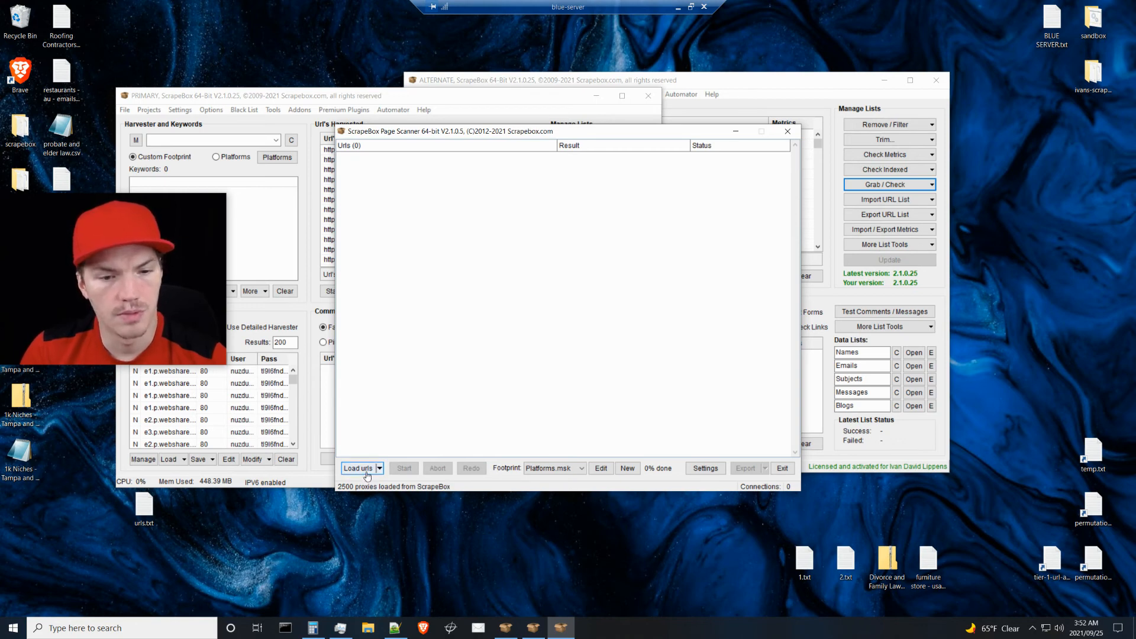
click(601, 468)
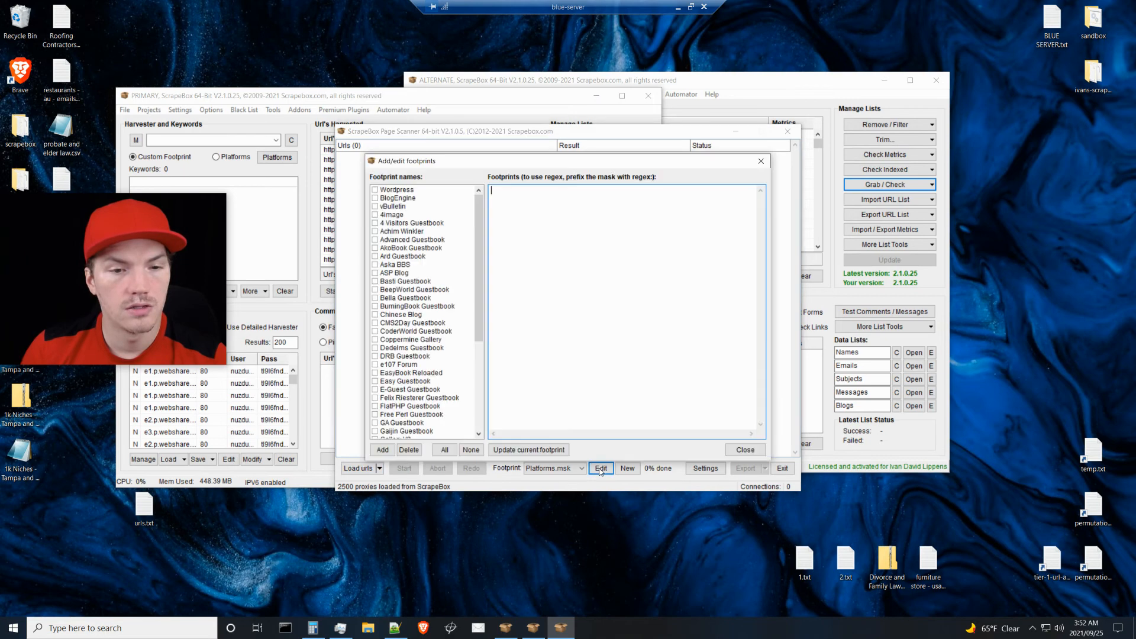
drag(476, 304, 477, 429)
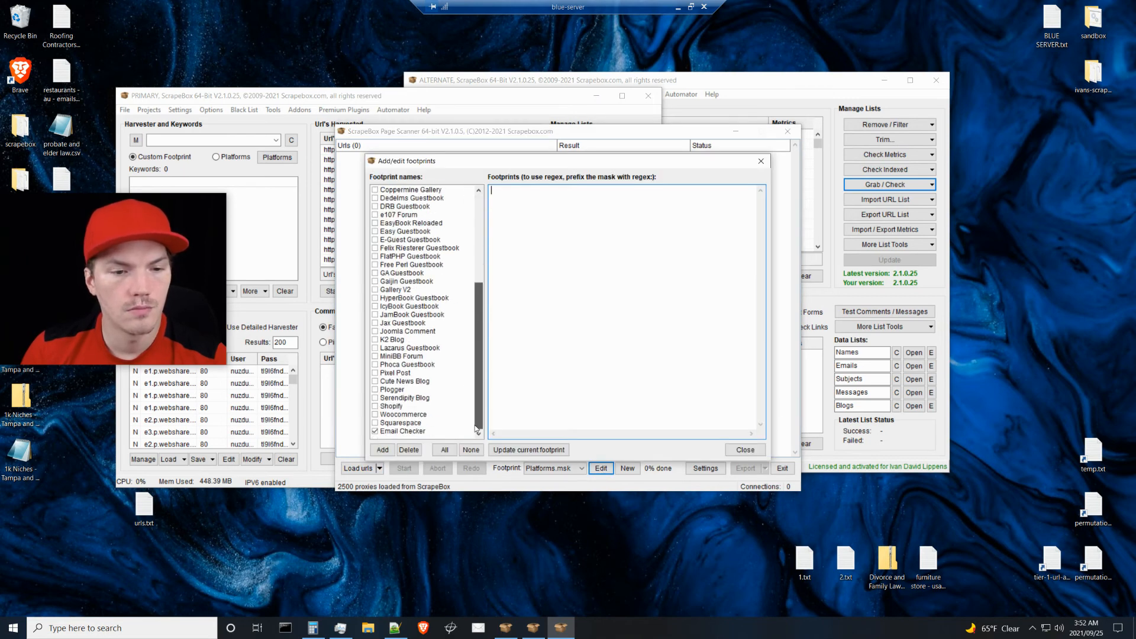
click(382, 450)
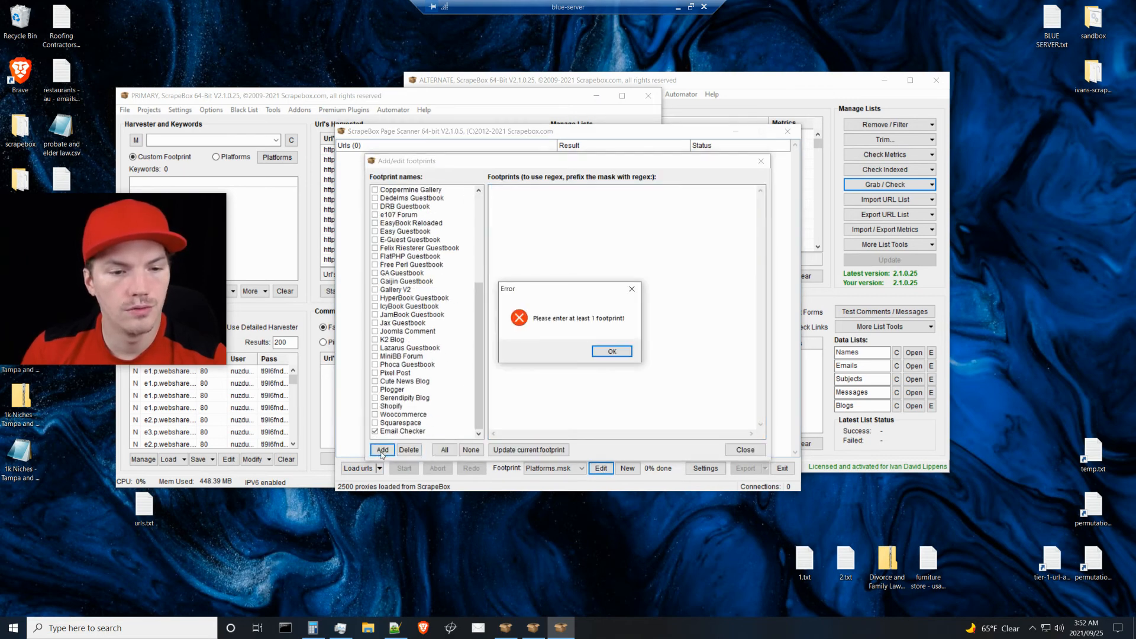
click(624, 351)
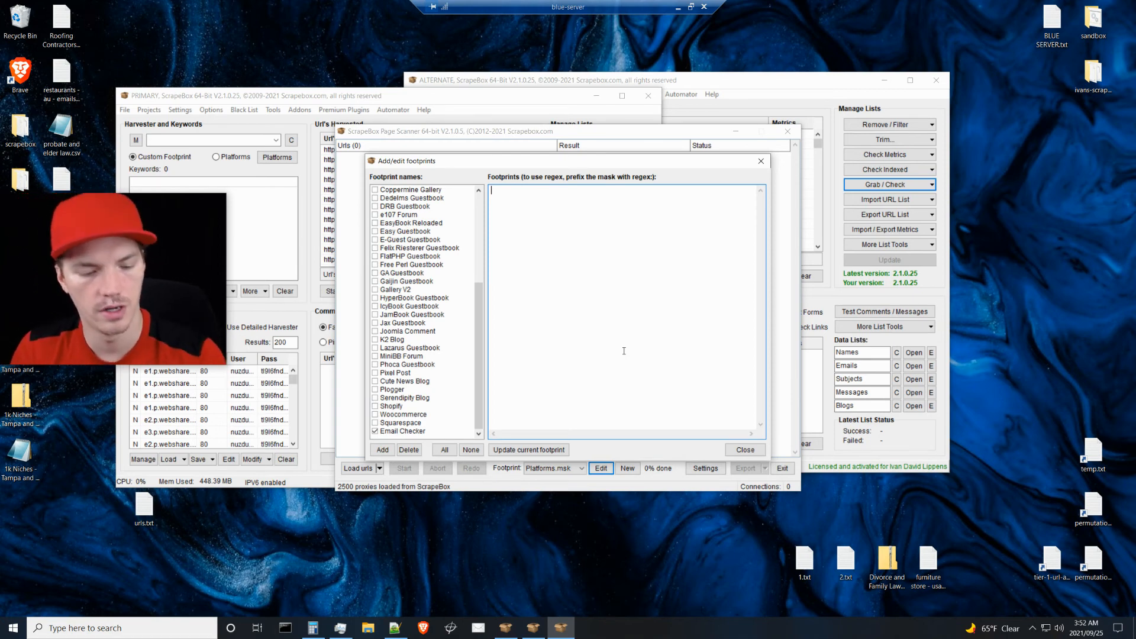
click(382, 450)
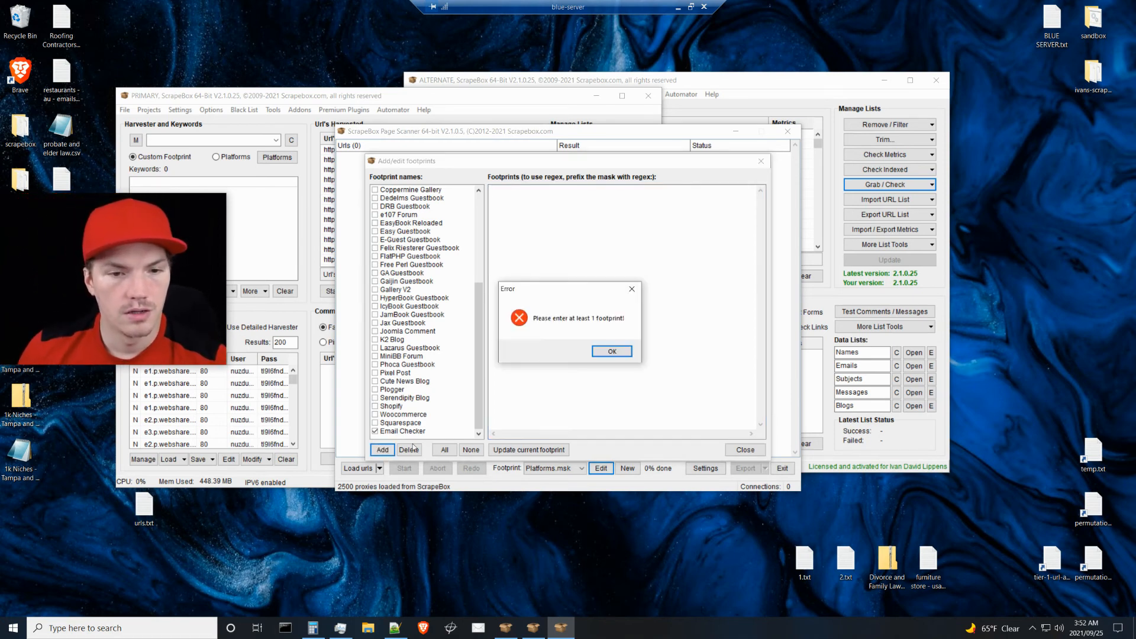
click(611, 354)
key(ctrl+v)
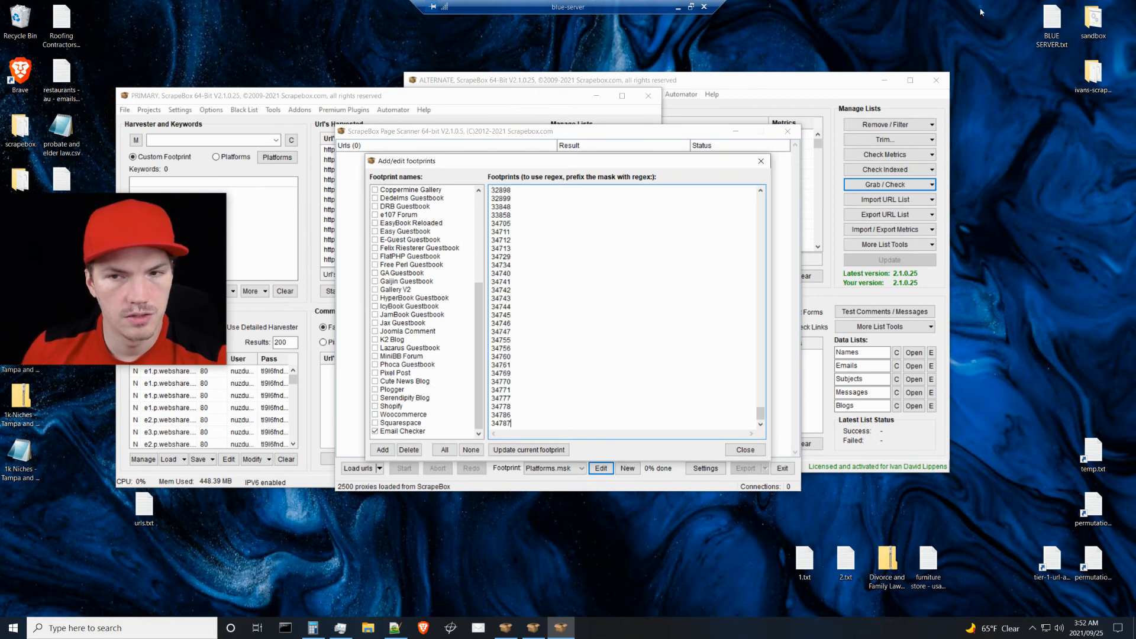
Step: Open BLUE SERVER.txt from the desktop and copy its entire list of cities and ZIP codes
double_click(1045, 37)
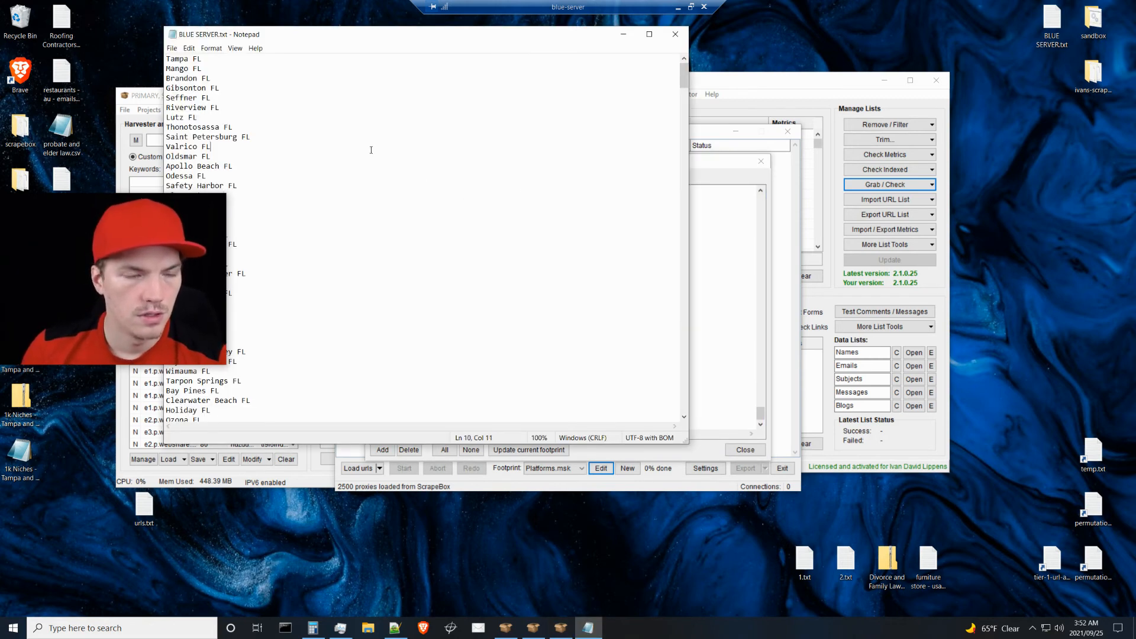
key(ctrl+a)
click(423, 257)
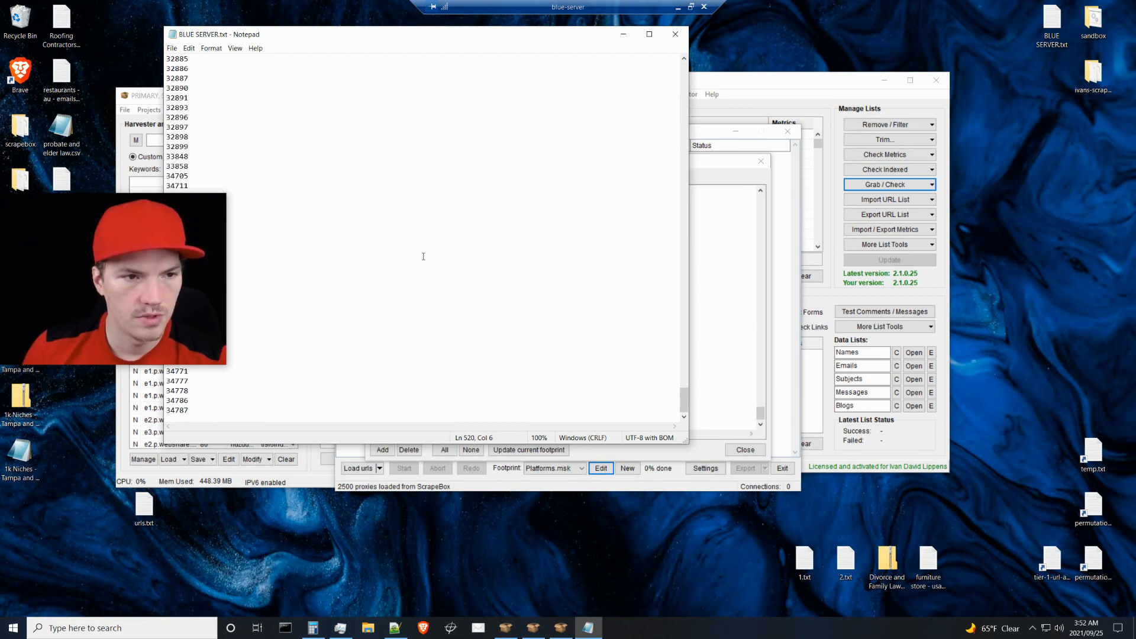
drag(683, 399, 683, 74)
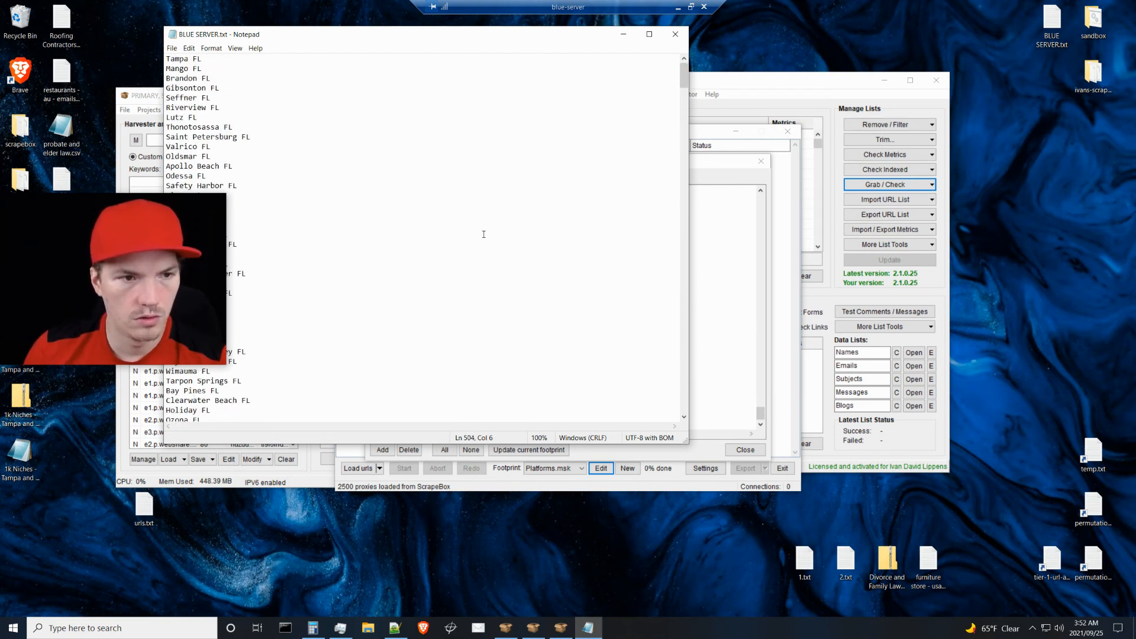
Step: Replace every " FL" with ", FL" throughout BLUE SERVER.txt
key(ctrl+h)
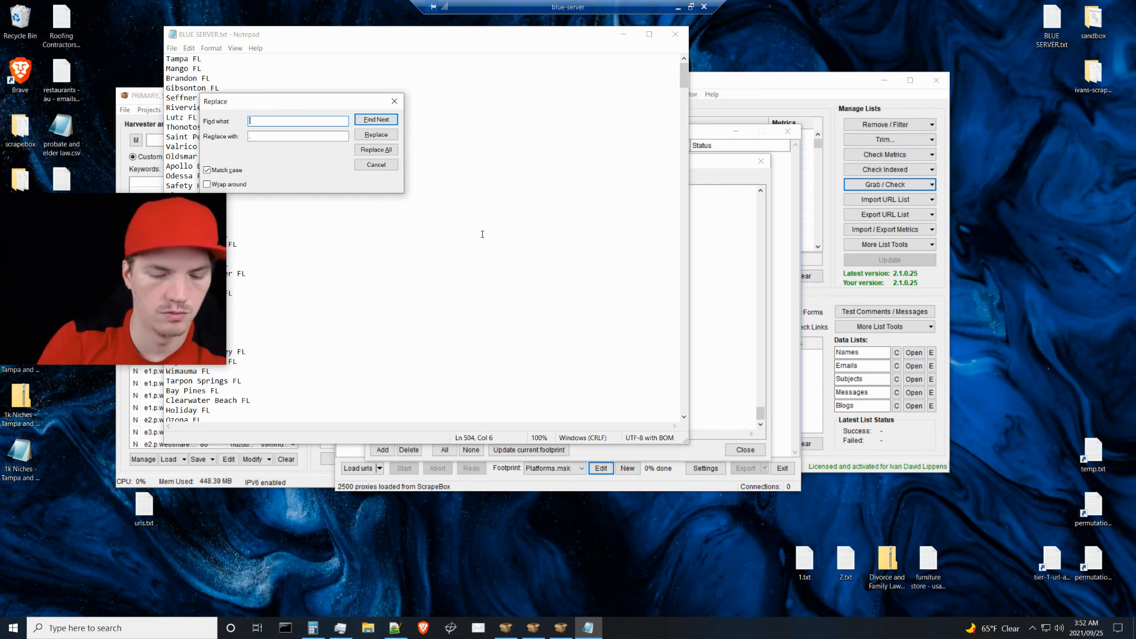
key(Tab)
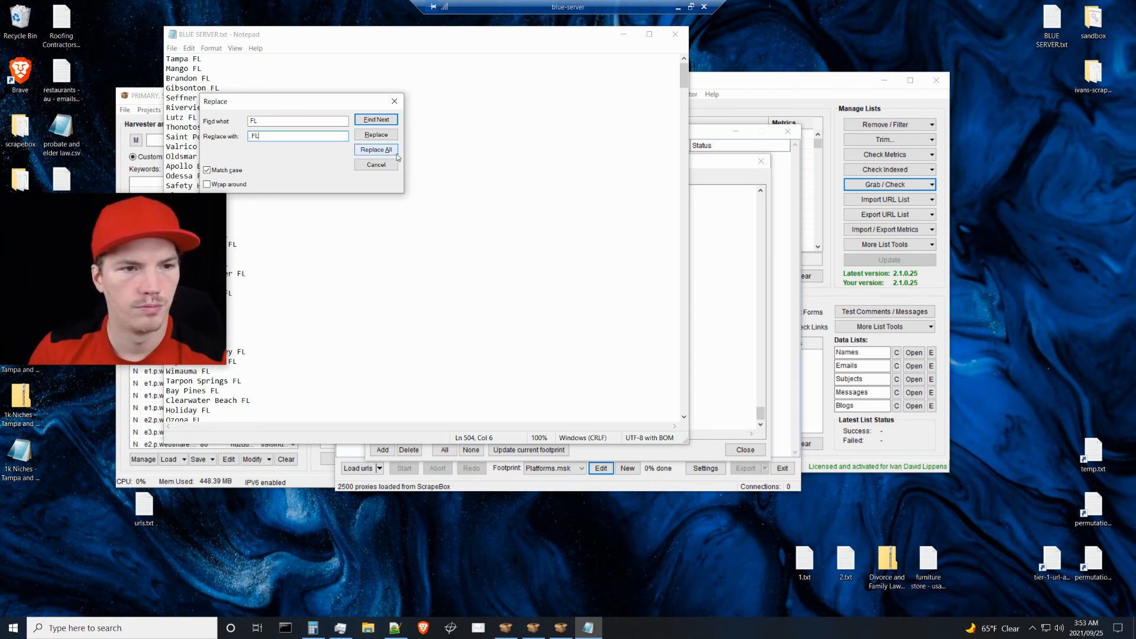
click(250, 121)
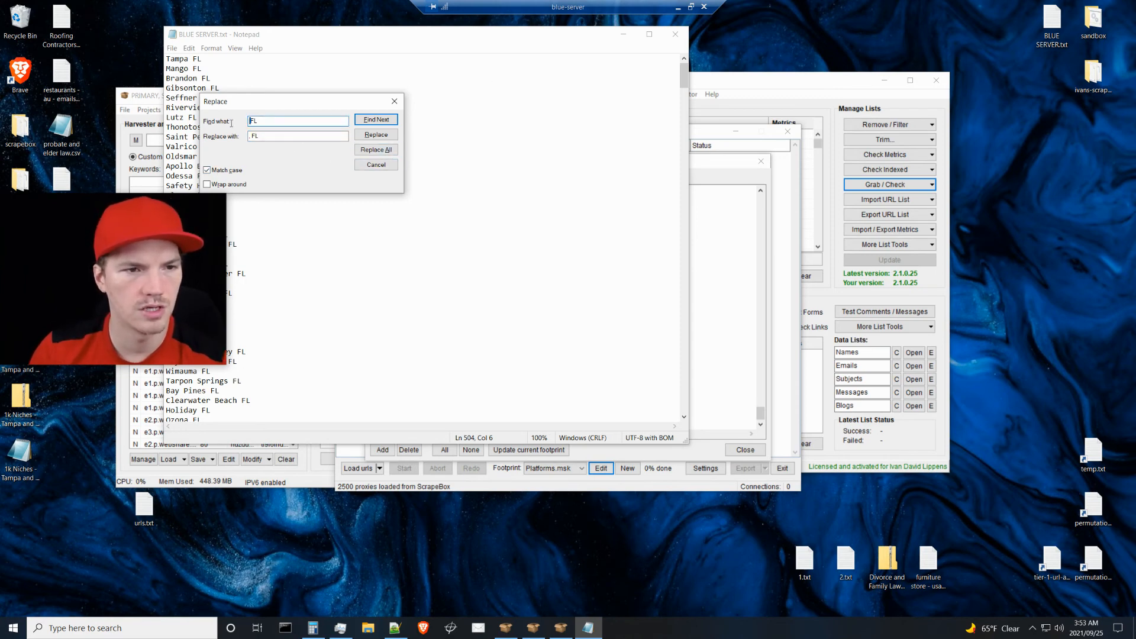
click(266, 135)
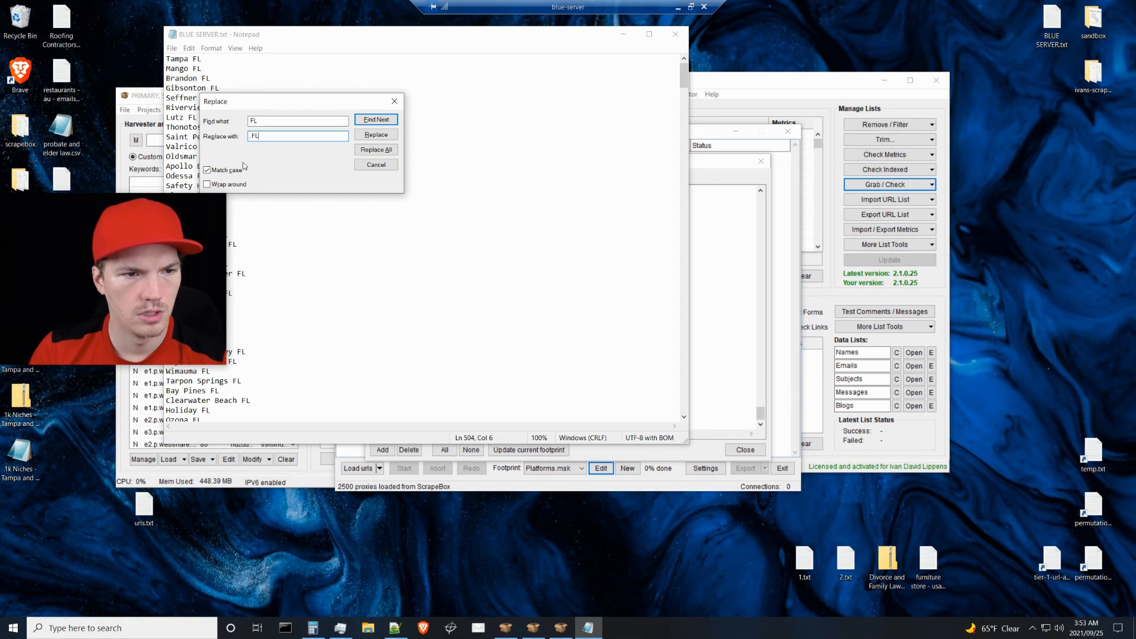
click(375, 149)
click(376, 165)
mouse_move(683, 80)
mouse_down()
mouse_move(681, 166)
mouse_move(682, 77)
mouse_up()
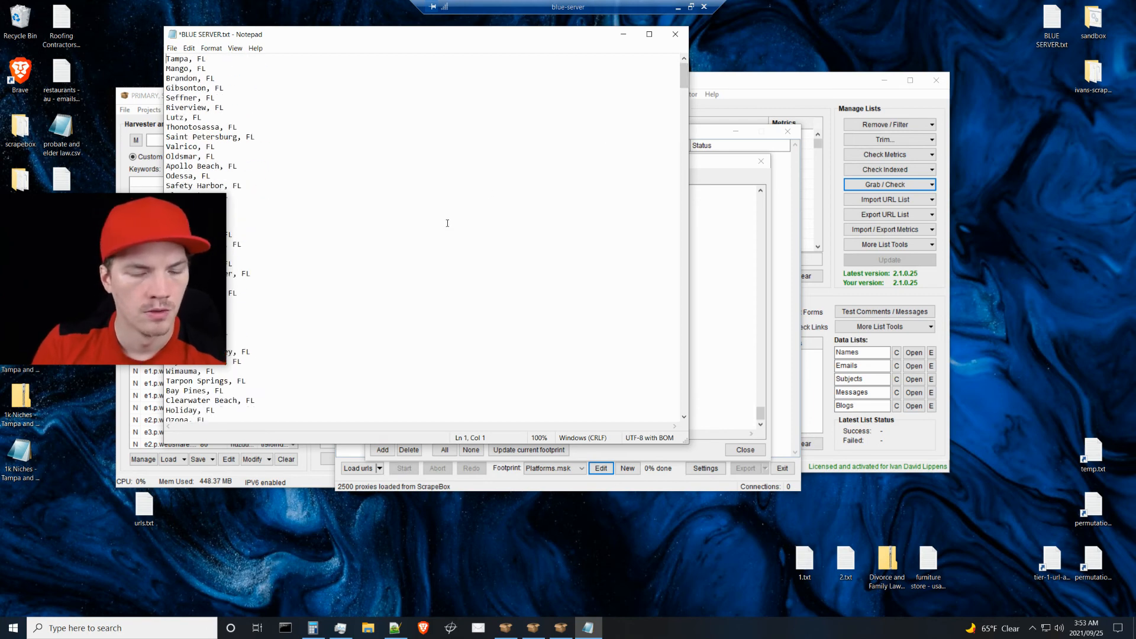
Step: Replace every " Florida" with ", Florida" throughout BLUE SERVER.txt
key(ctrl+h)
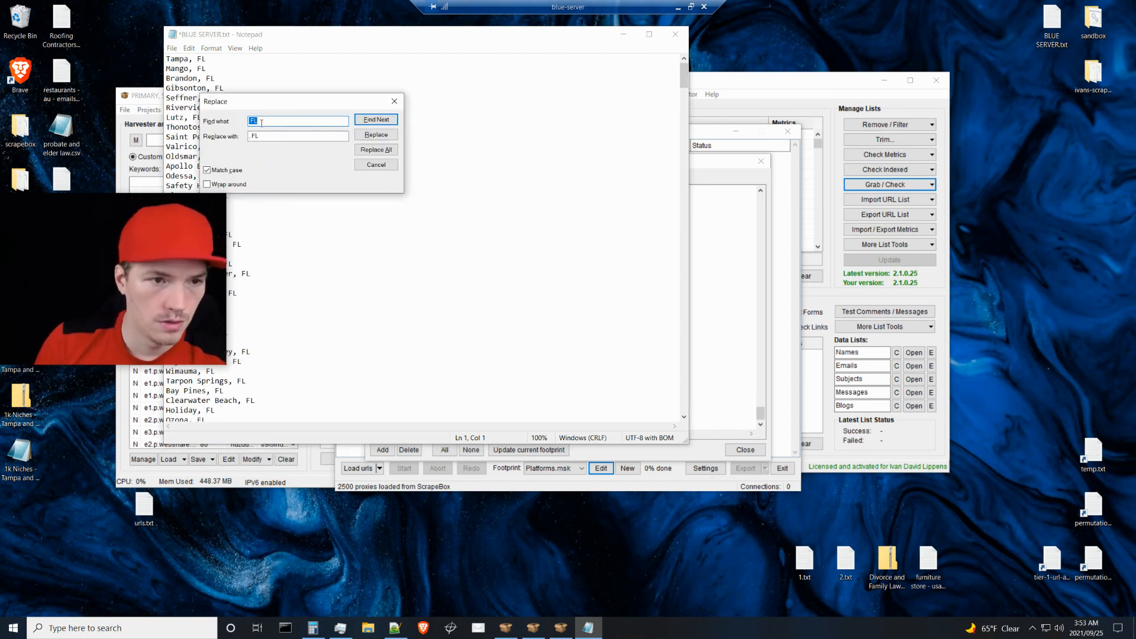
key(BackSpace)
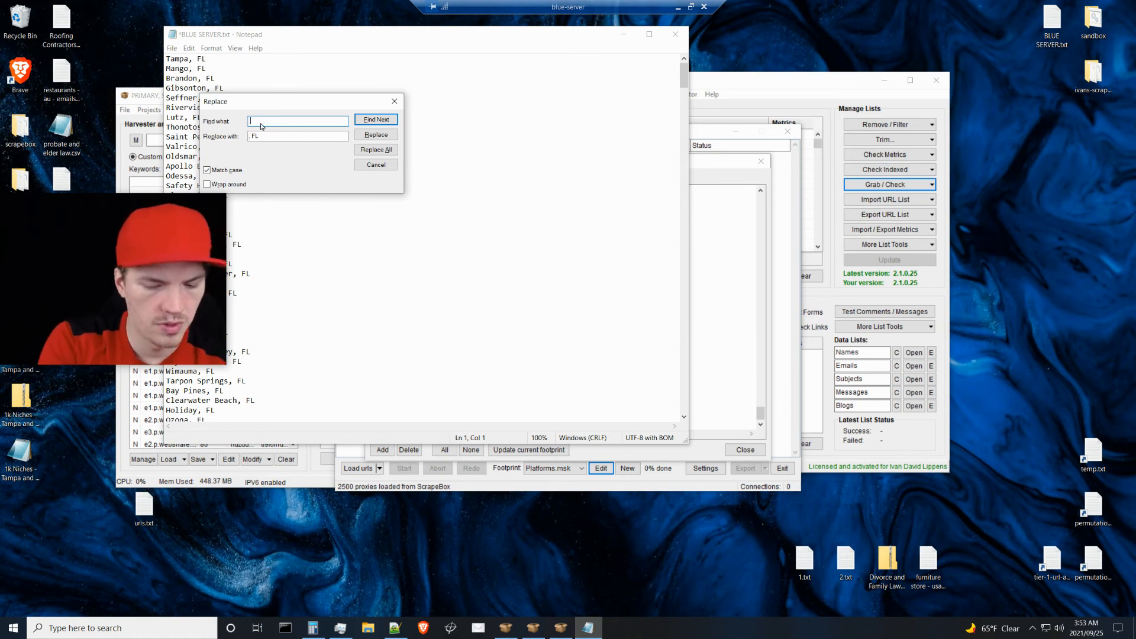
text(Florida)
key(Tab)
key(BackSpace)
text(, Florida)
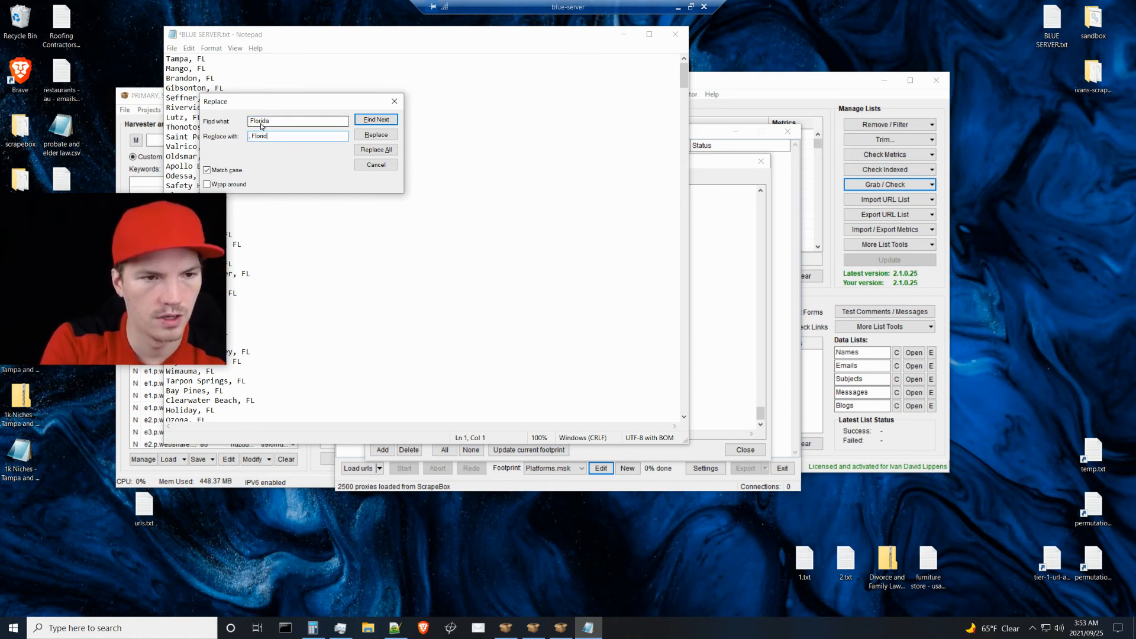
click(383, 155)
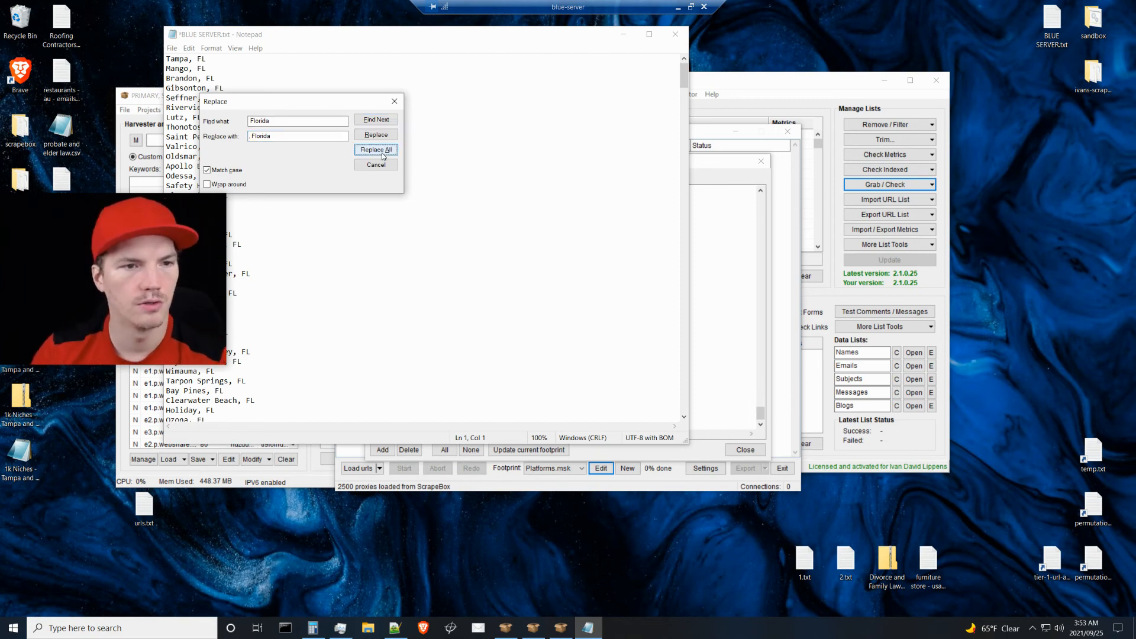
click(376, 165)
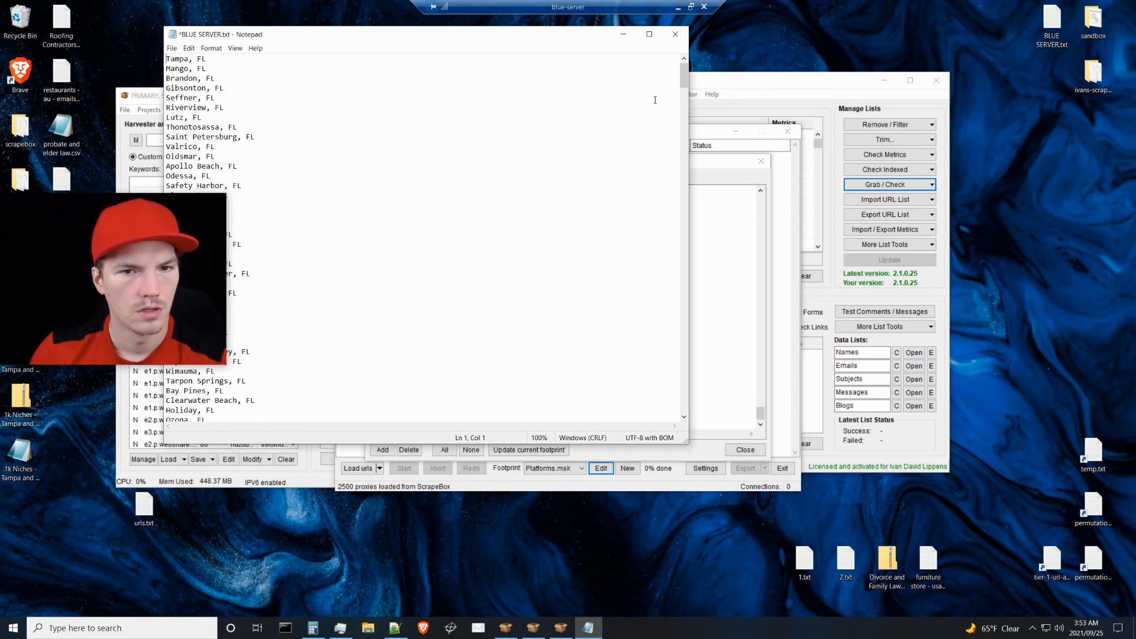
Step: Append the copied original terms at the end of BLUE SERVER.txt, then copy the combined list and save the file
drag(685, 83, 672, 139)
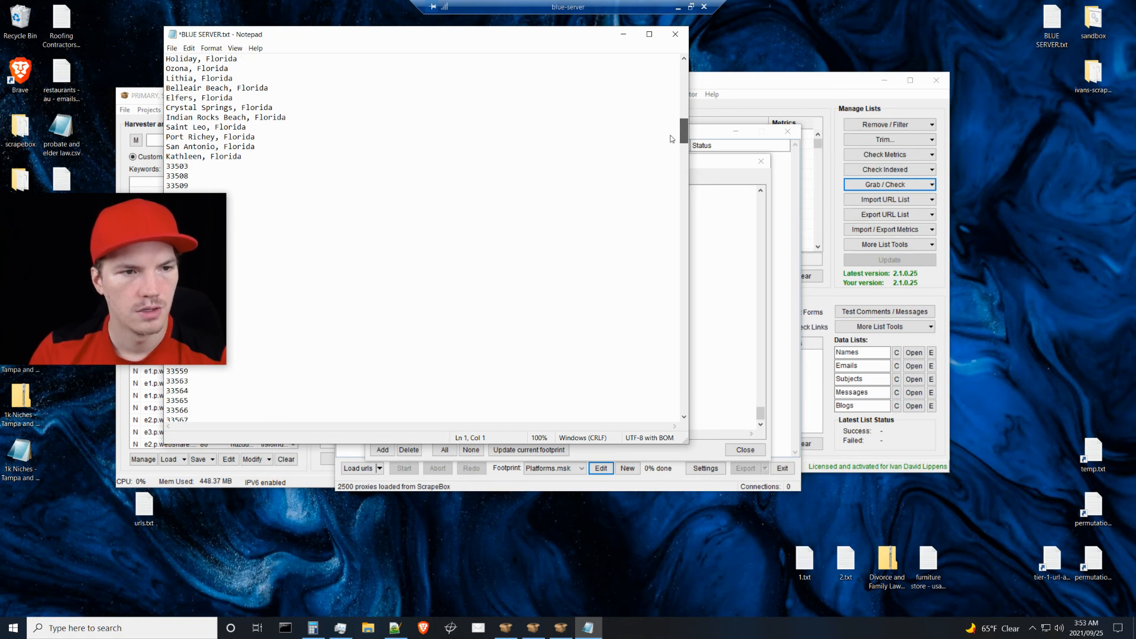
drag(672, 139, 691, 420)
click(393, 415)
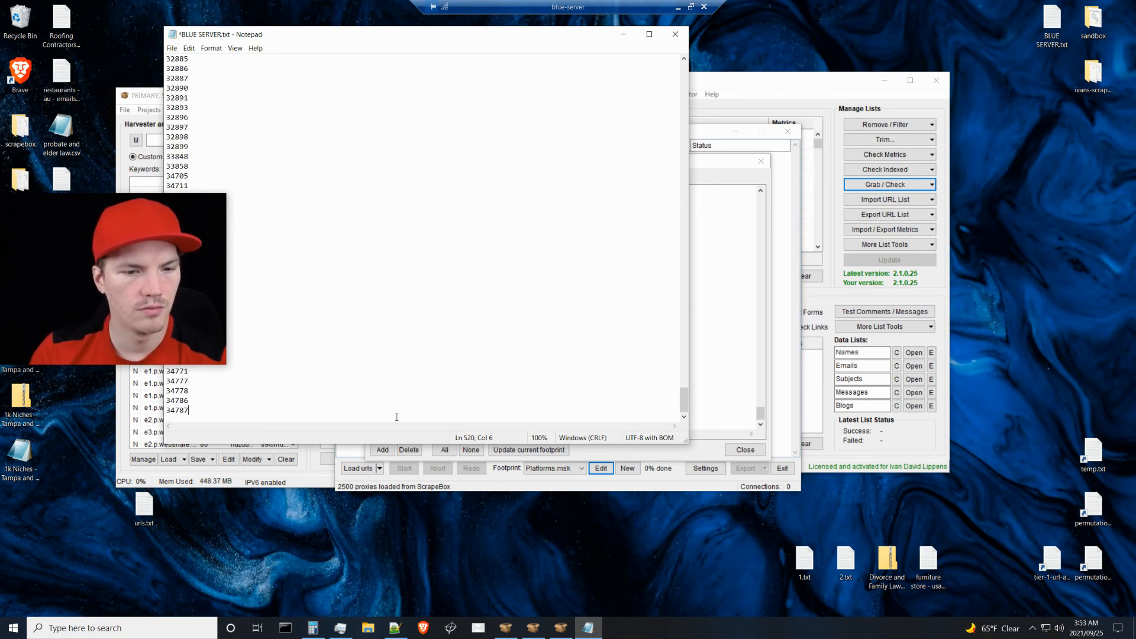
key(ctrl+v)
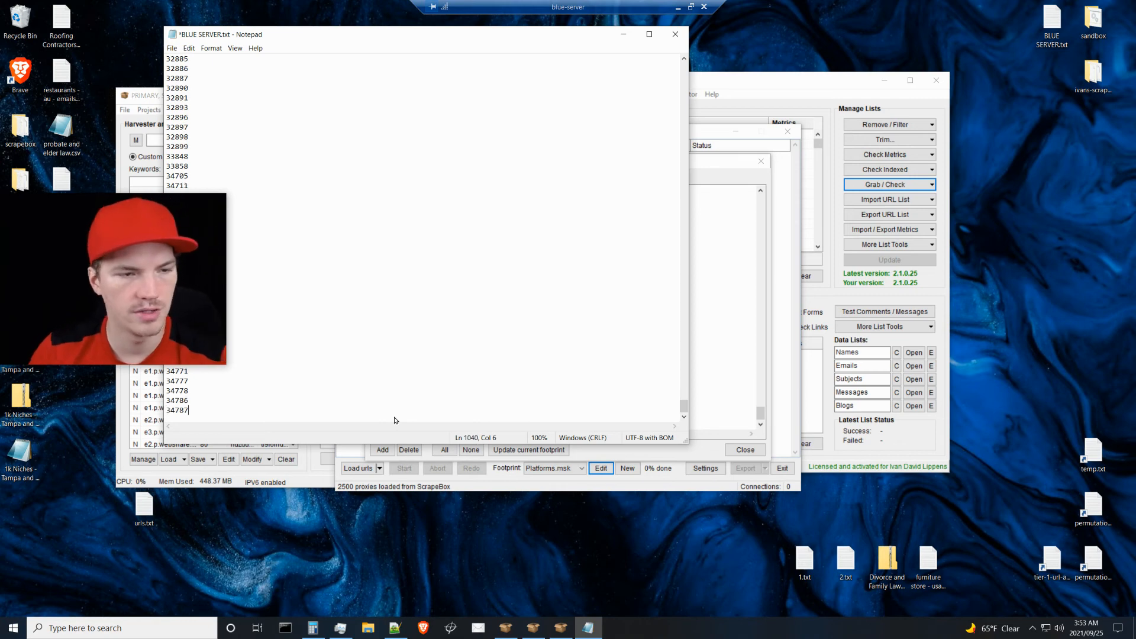
key(ctrl+a)
key(ctrl+s)
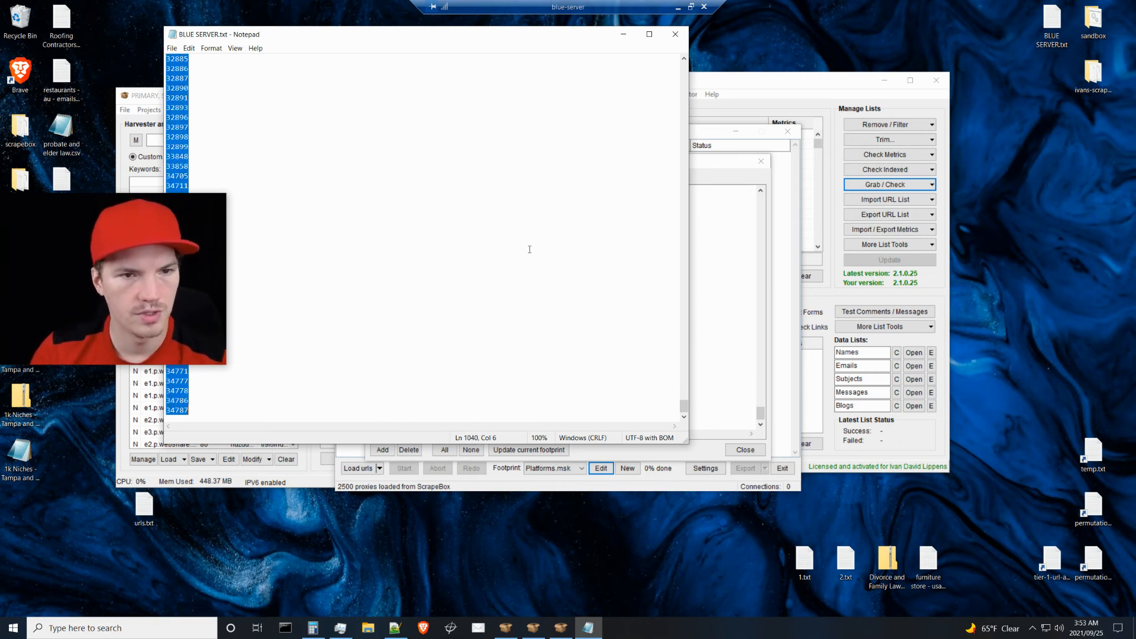
Step: In the ALTERNATE ScrapeBox, replace the harvested list with the combined terms, remove duplicates, and copy all remaining entries
click(840, 329)
right_click(689, 186)
click(695, 190)
click(890, 125)
click(891, 138)
right_click(684, 229)
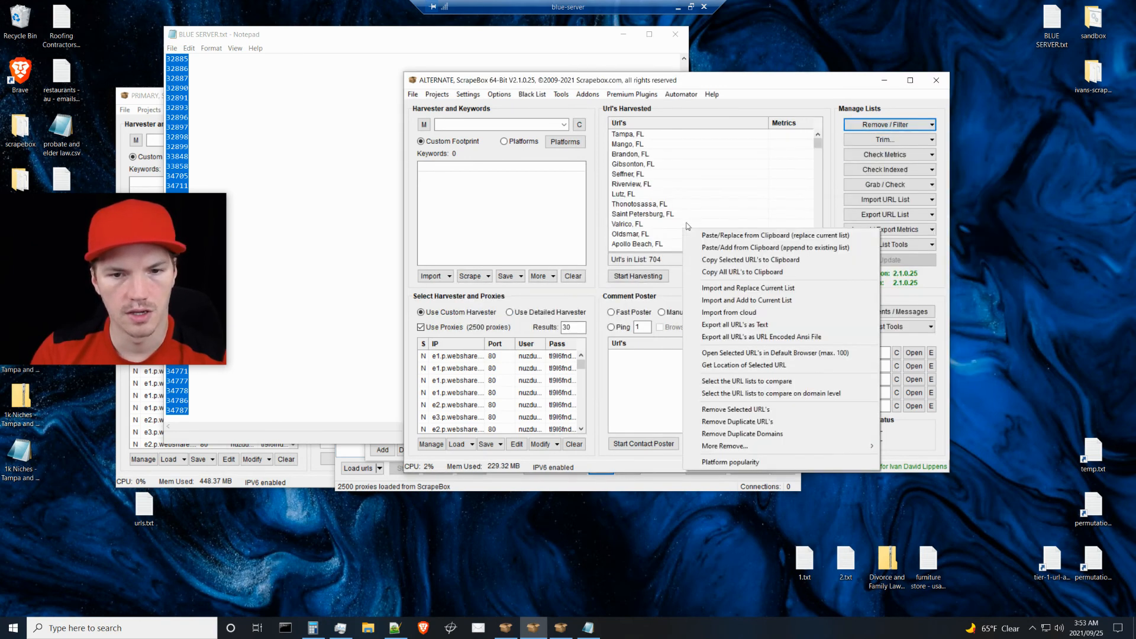
click(717, 273)
Step: Replace the contents of BLUE SERVER.txt with the deduplicated terms, then save and close the file
key(alt+Tab)
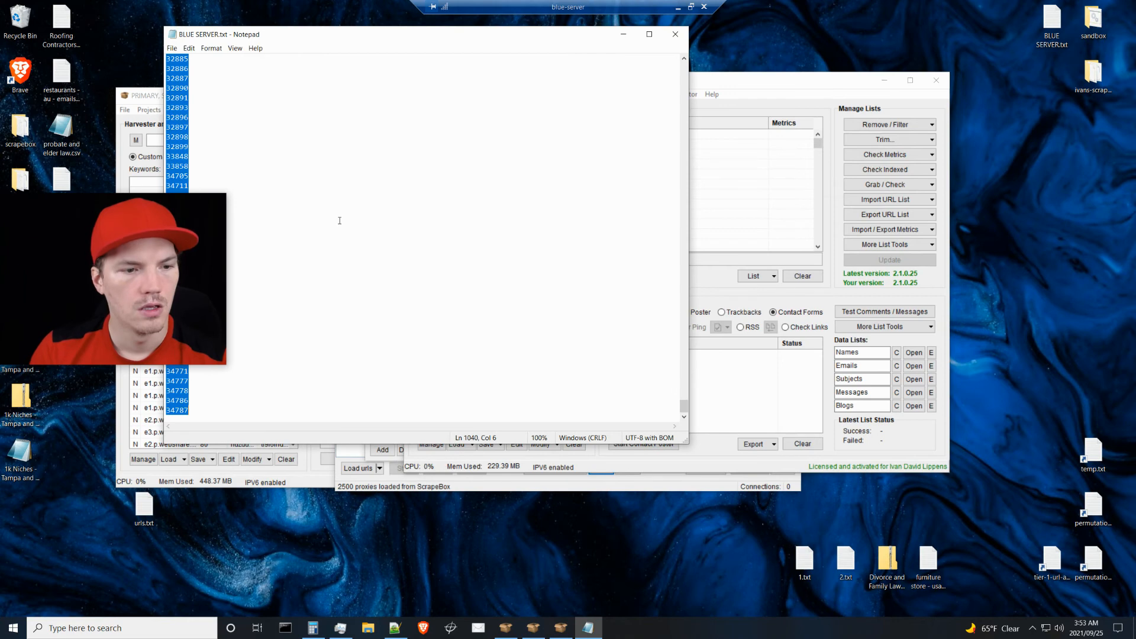
key(ctrl+v)
key(BackSpace)
key(ctrl+s)
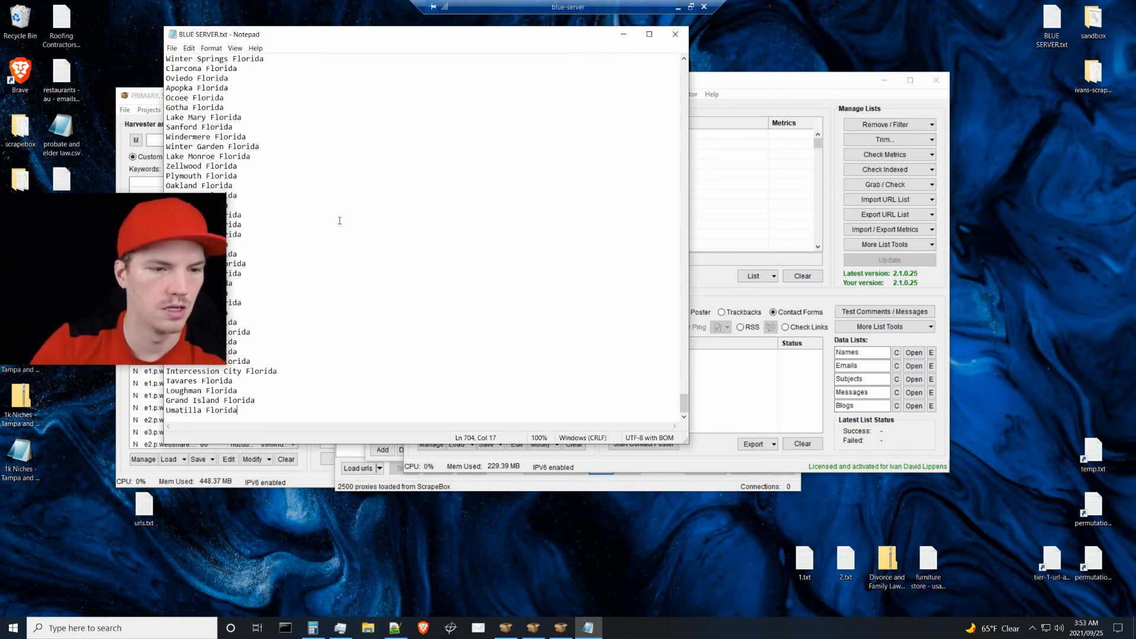
click(678, 39)
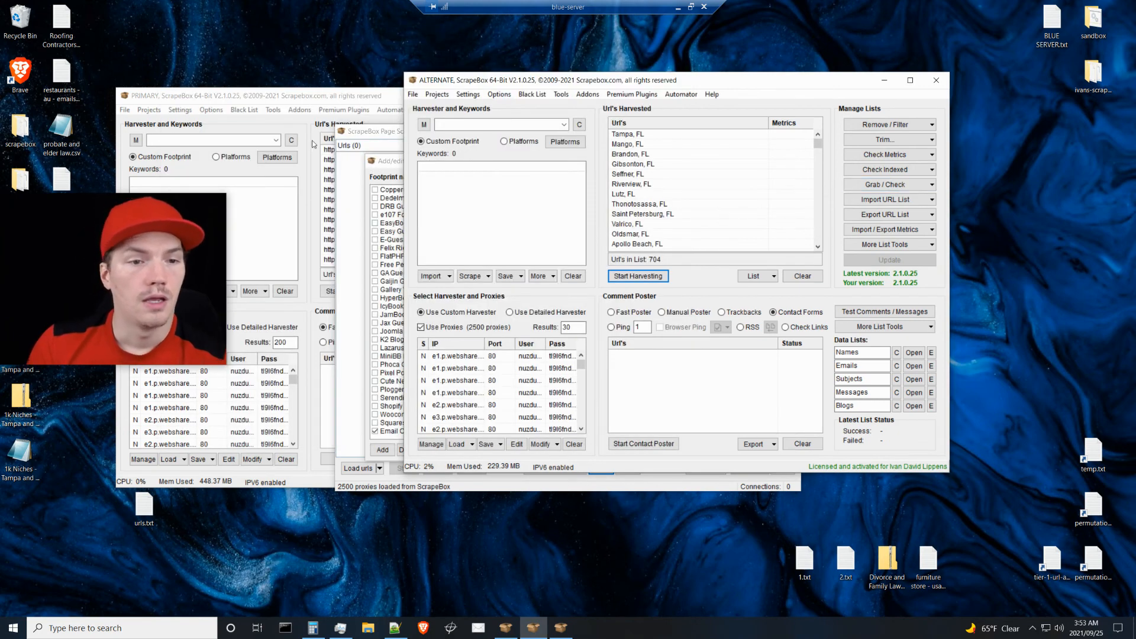
Step: Replace the text in the Page Scanner's footprint editor with the deduplicated terms and try to update the current footprint
click(377, 164)
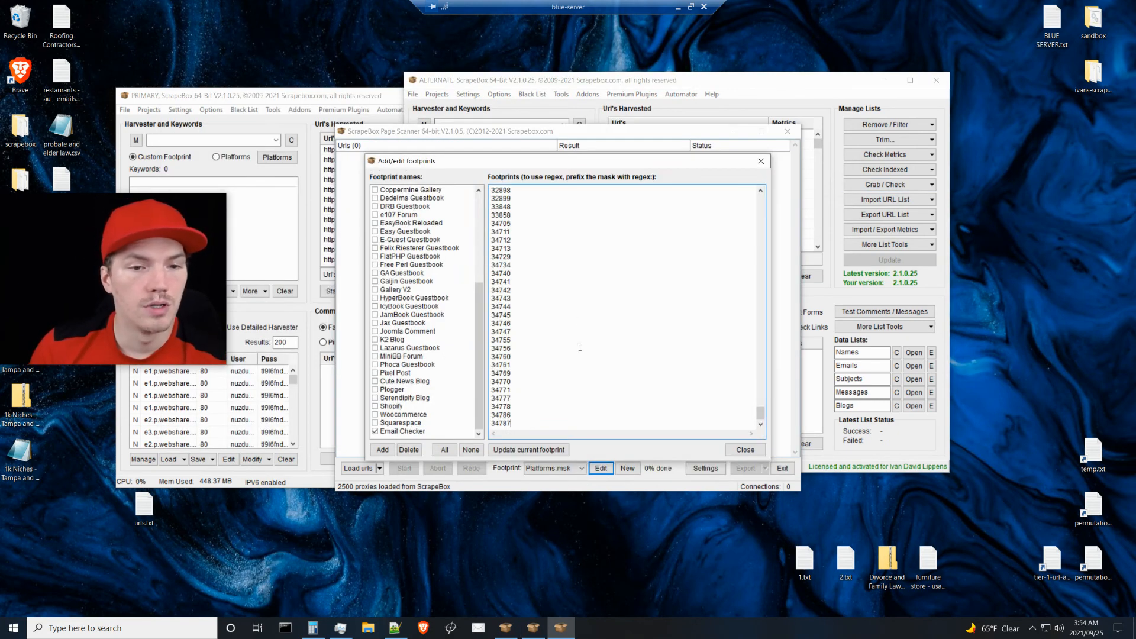
key(ctrl+a)
key(ctrl+v)
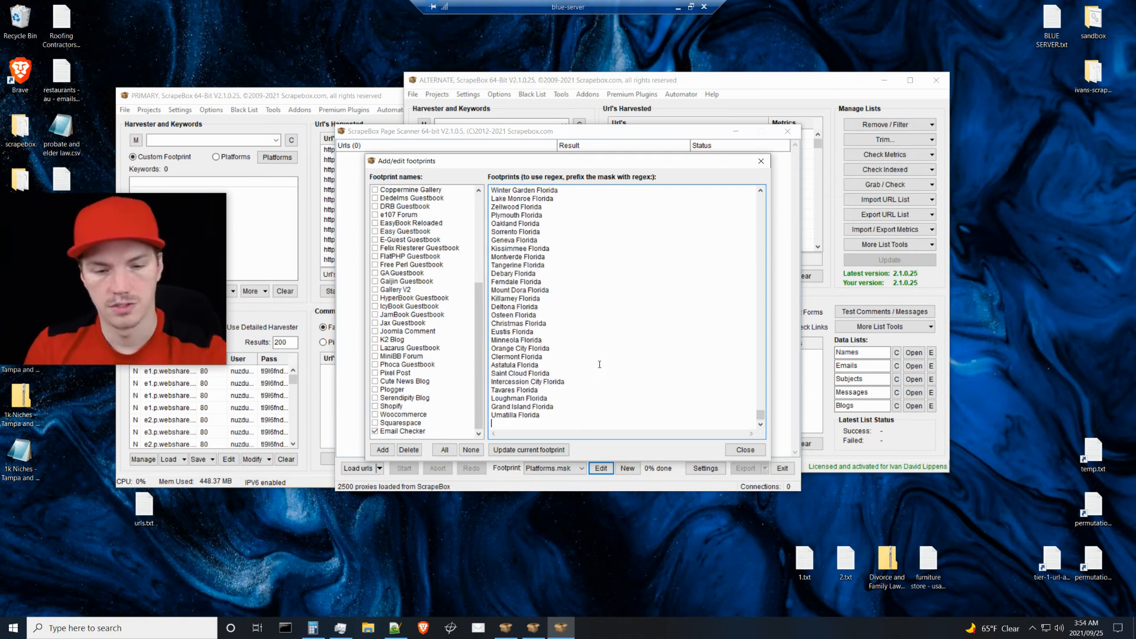
click(528, 449)
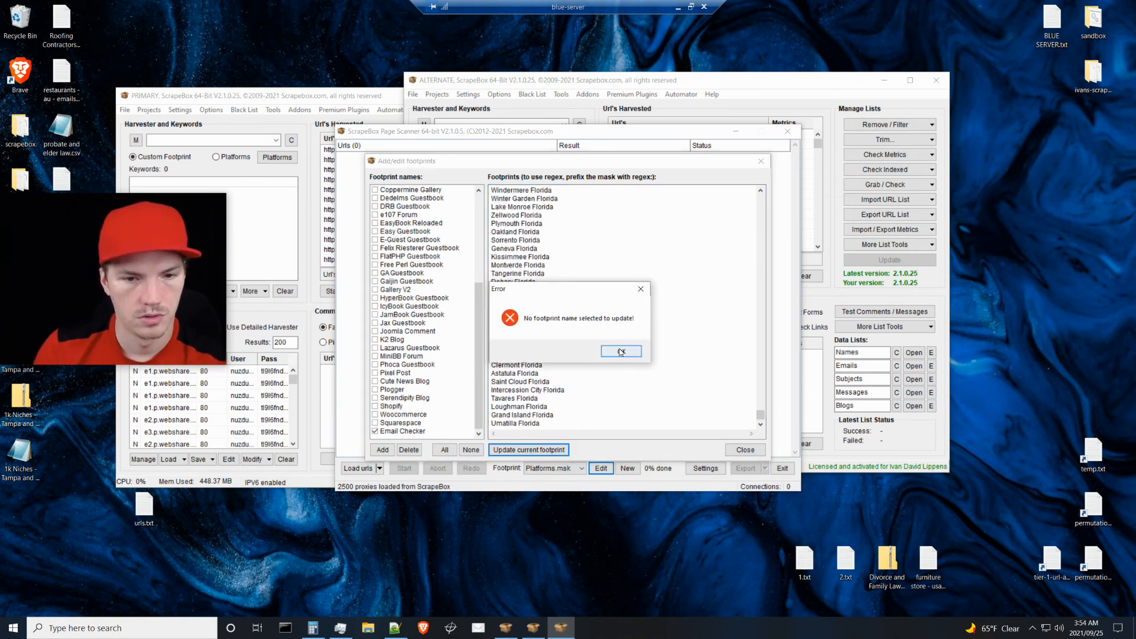
click(620, 351)
Step: Add the deduplicated terms as a new footprint named Locations and check the existing Email Checker footprint
click(383, 450)
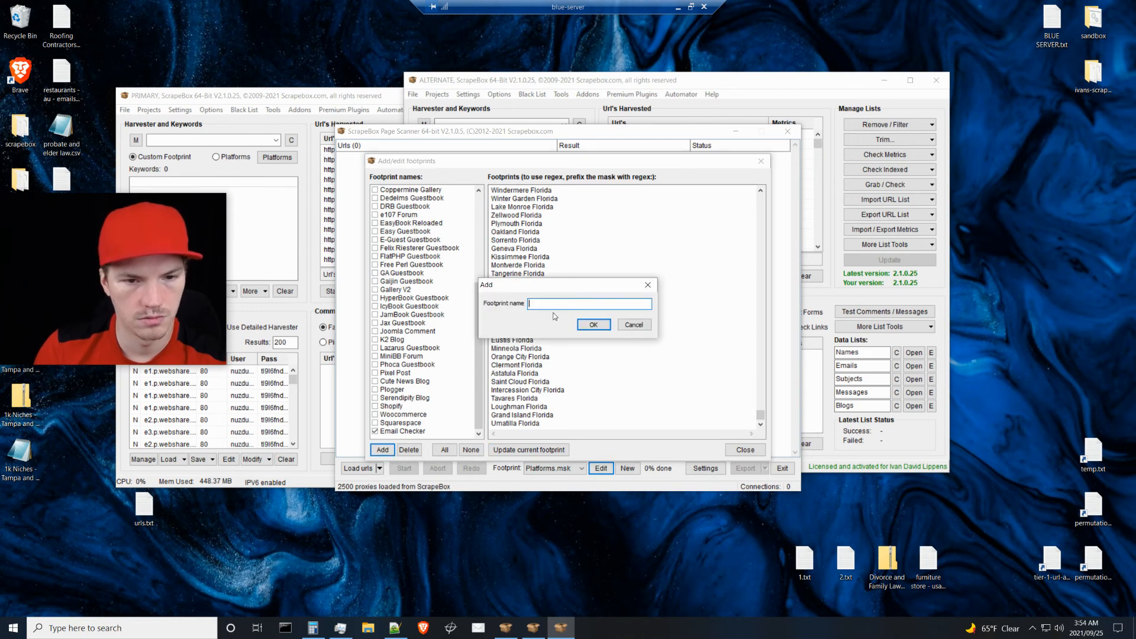
text(Locations)
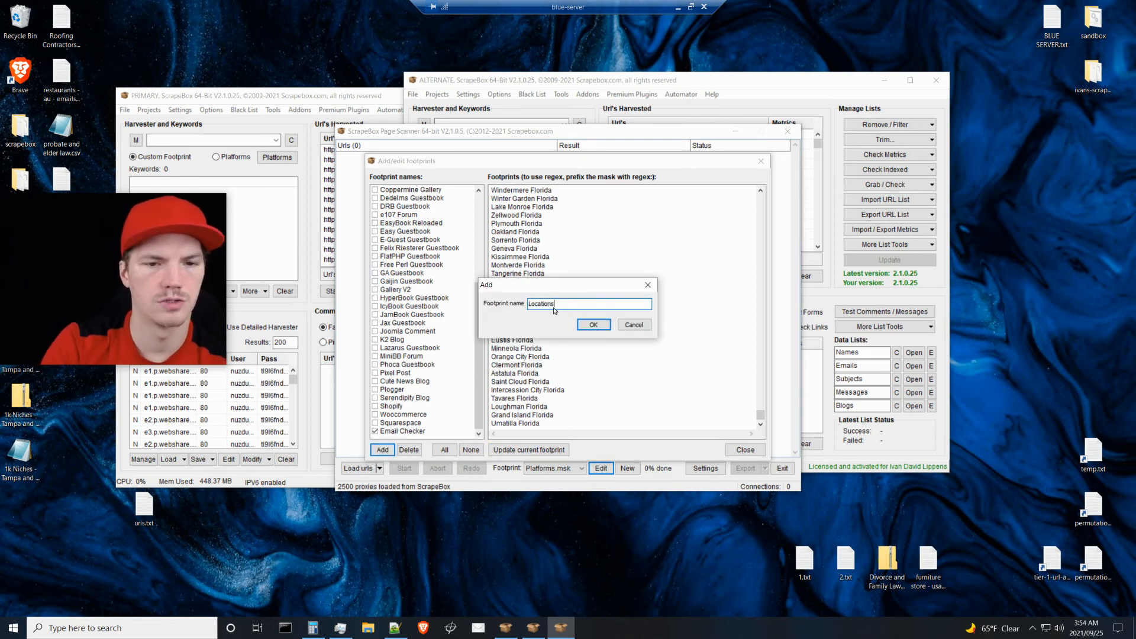
click(593, 323)
scroll(481, 303, down, 7)
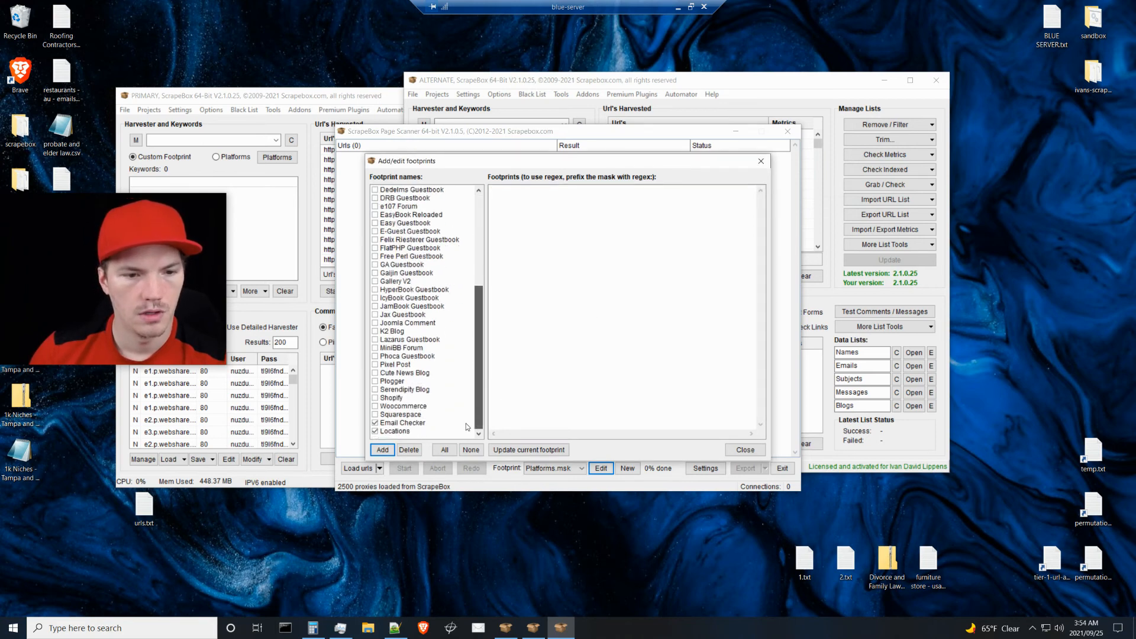
click(393, 422)
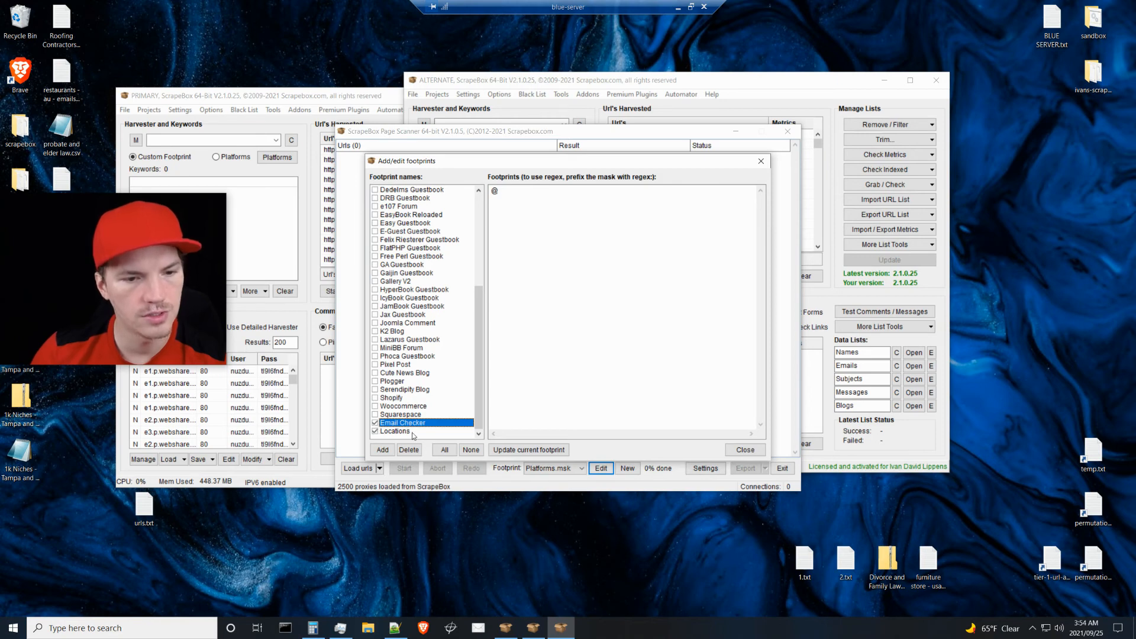
Step: Compare the Email Checker and Locations footprints, and disable Email Checker so that only Locations remains enabled
click(406, 431)
key(Up)
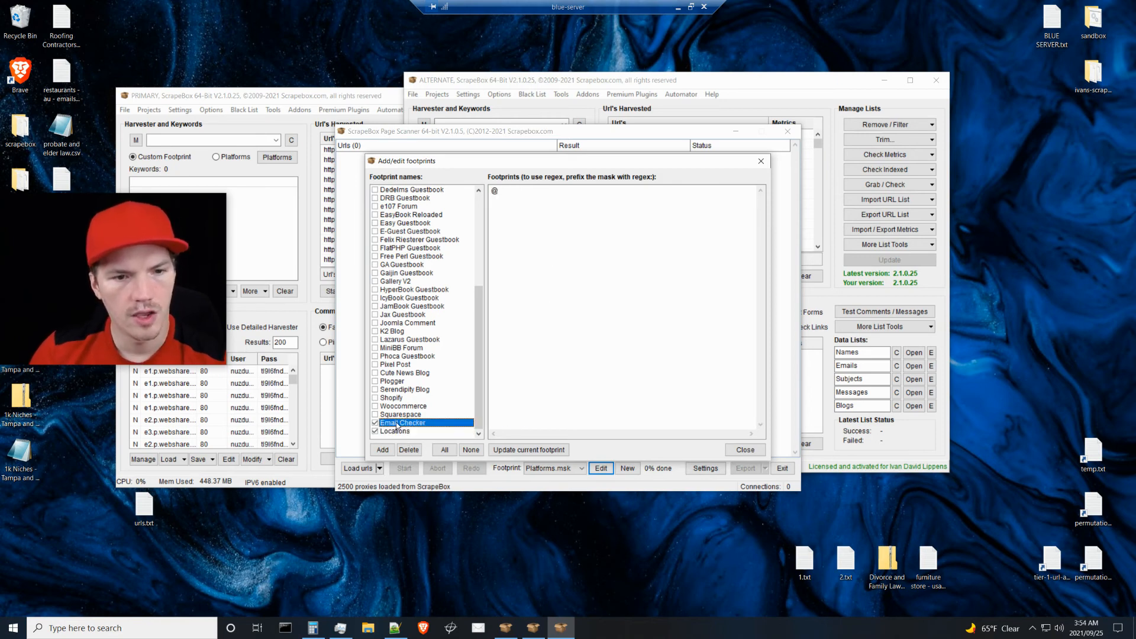
click(394, 433)
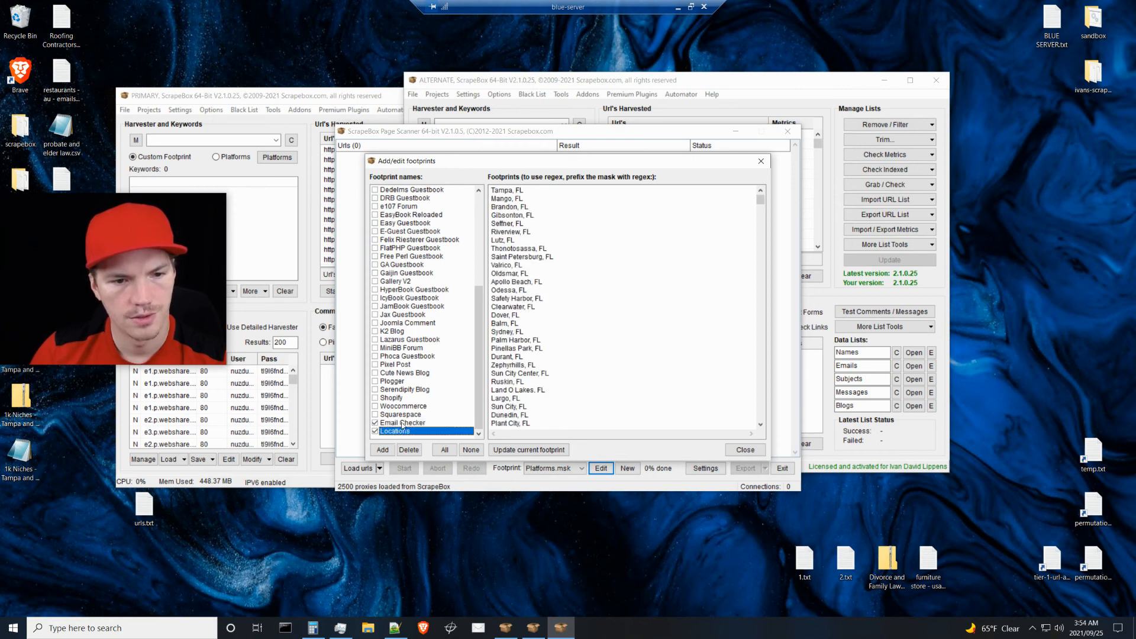
click(402, 423)
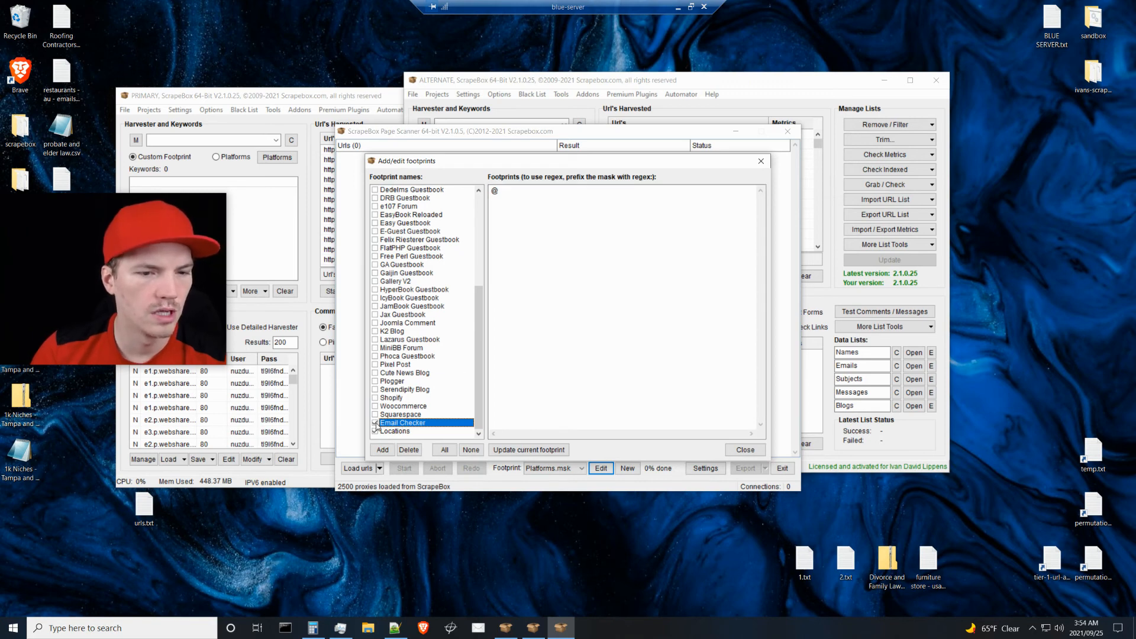
click(410, 431)
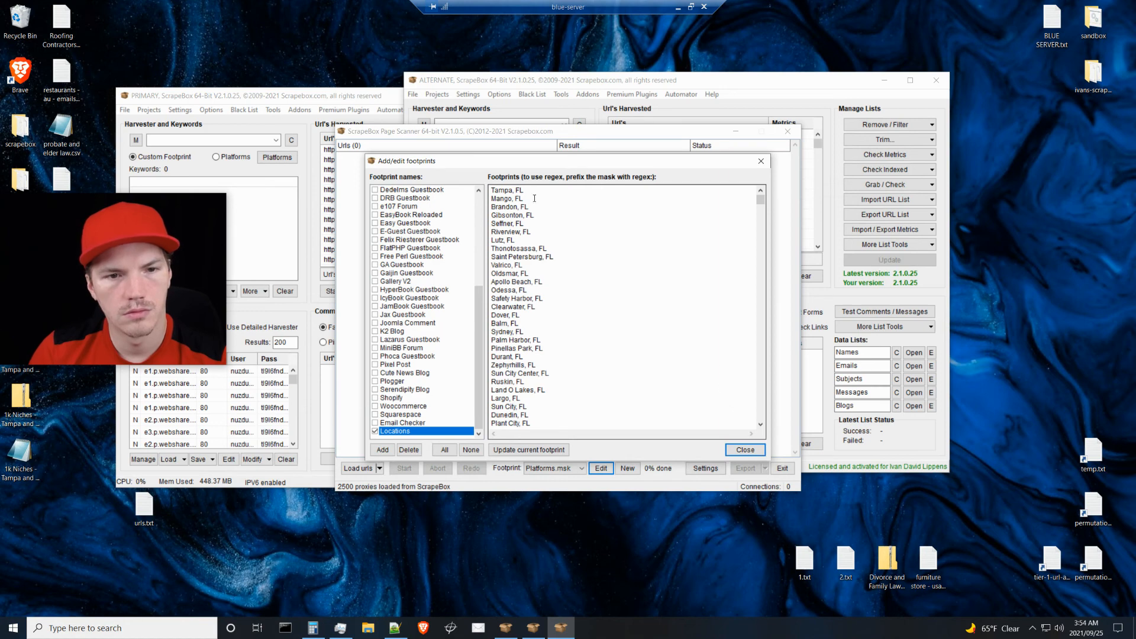
mouse_move(761, 200)
mouse_down()
mouse_move(775, 438)
mouse_move(753, 179)
mouse_up()
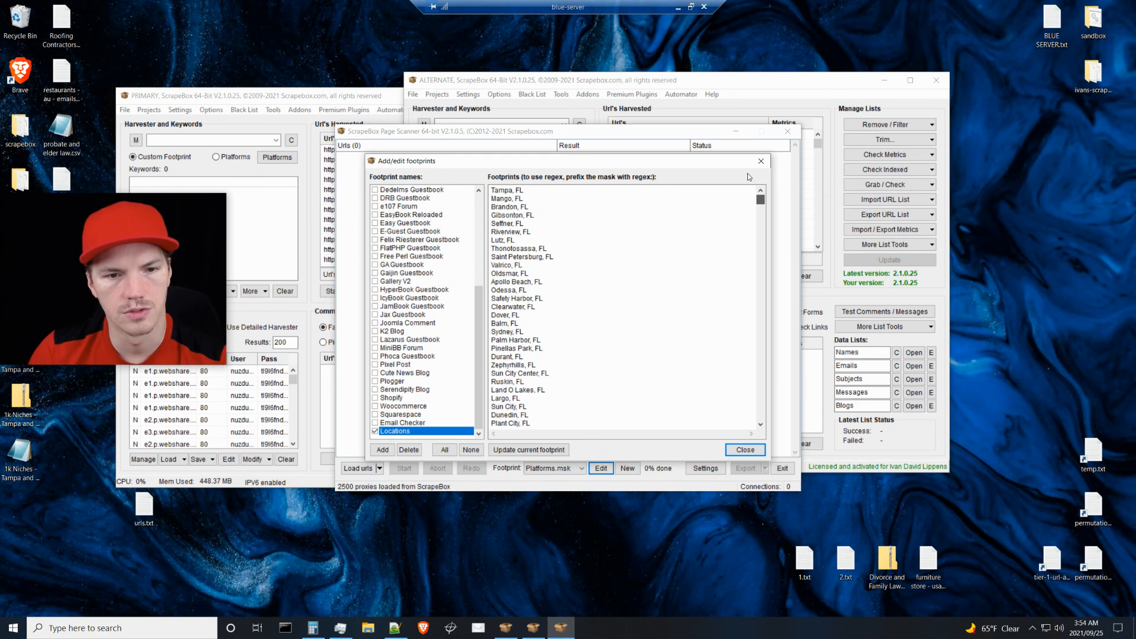
Step: Close the footprint editor and load the URL list into the Page Scanner
click(744, 450)
click(379, 468)
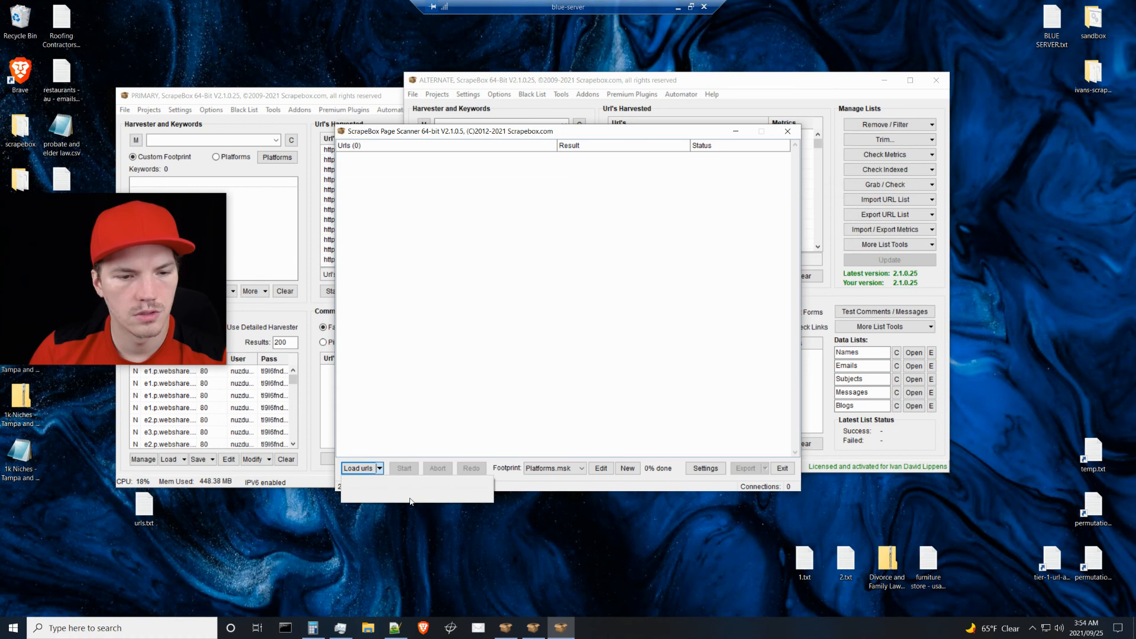
click(410, 497)
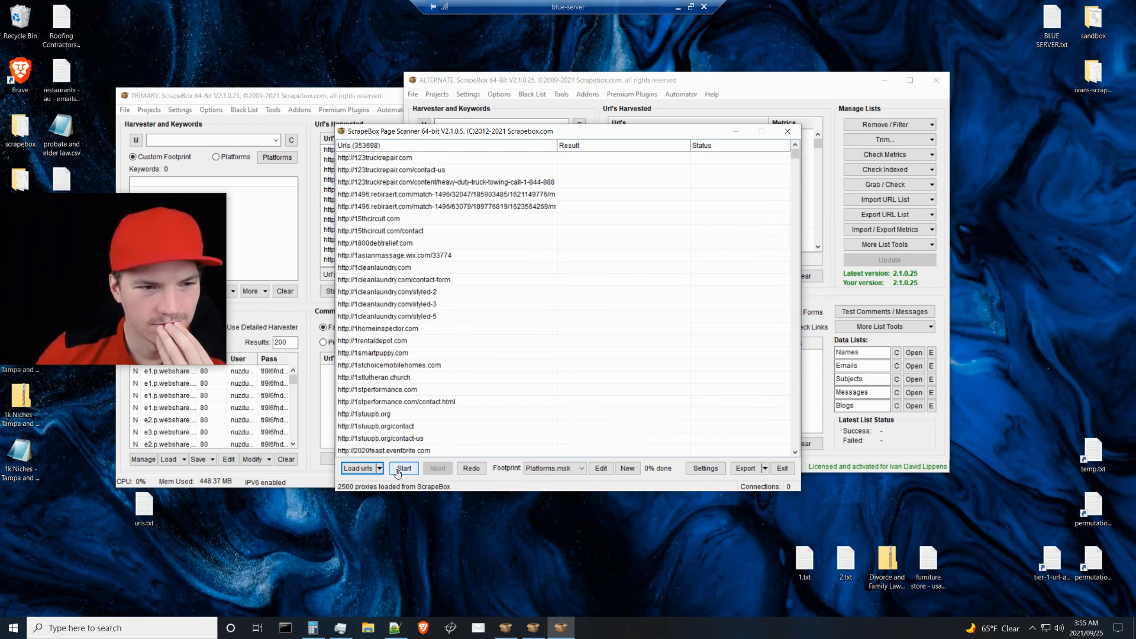
Step: Open the 1k Niches Workflow.zip archive, widen its Name column, and hide the Ratio, Size and Password protected columns
double_click(20, 400)
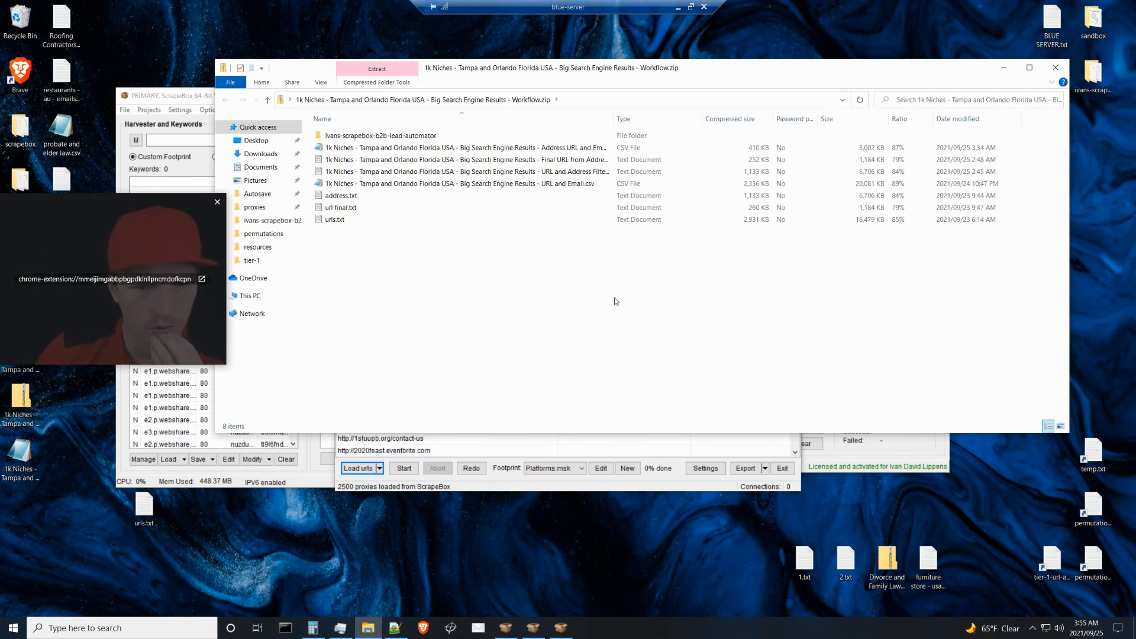
drag(613, 119, 673, 120)
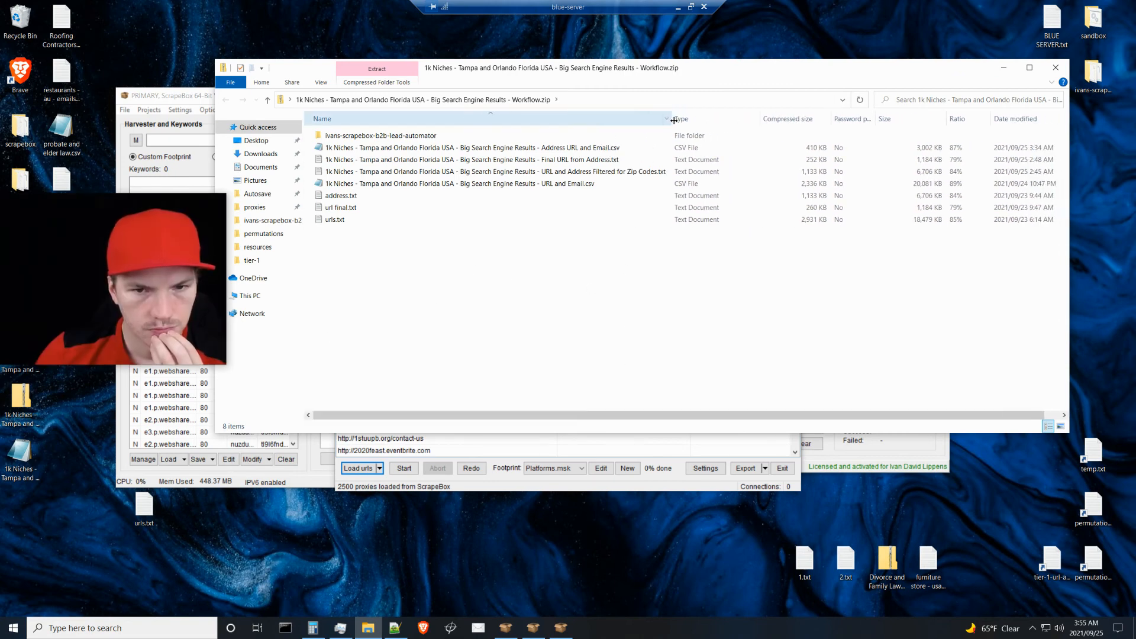
mouse_move(1069, 196)
mouse_down()
mouse_move(1107, 196)
mouse_move(1050, 199)
mouse_move(1059, 200)
mouse_up()
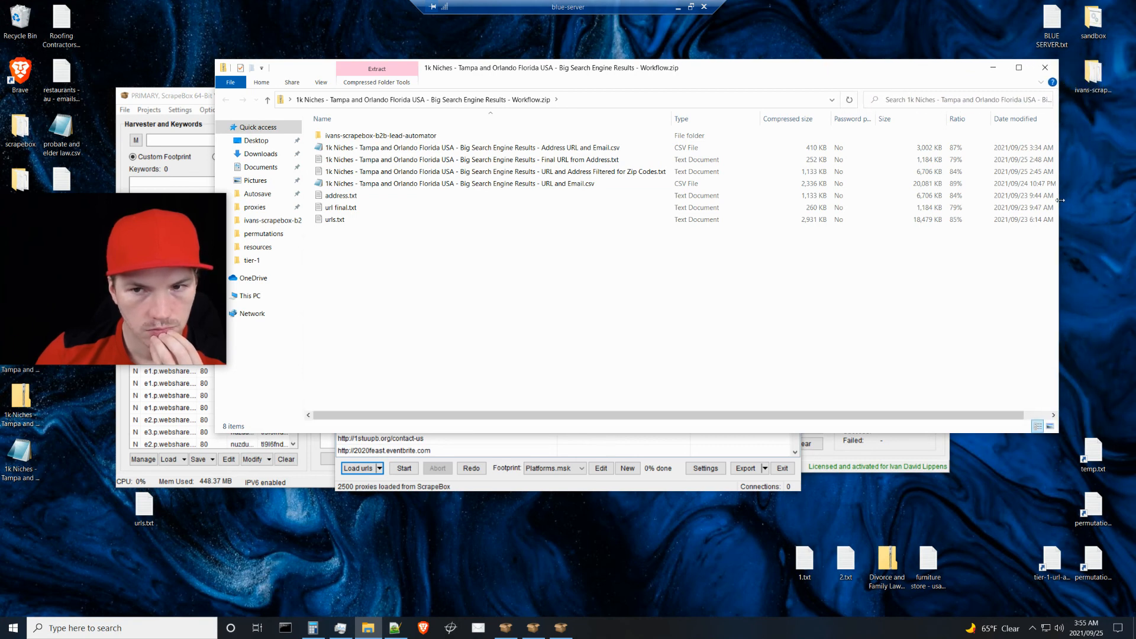
click(965, 122)
right_click(965, 122)
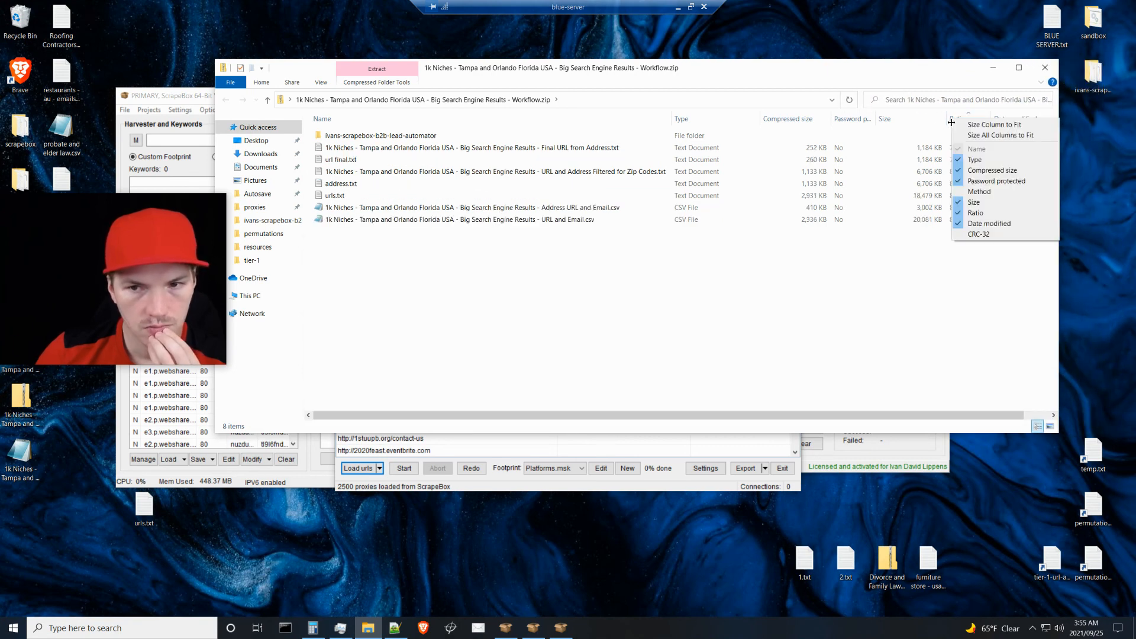
click(987, 214)
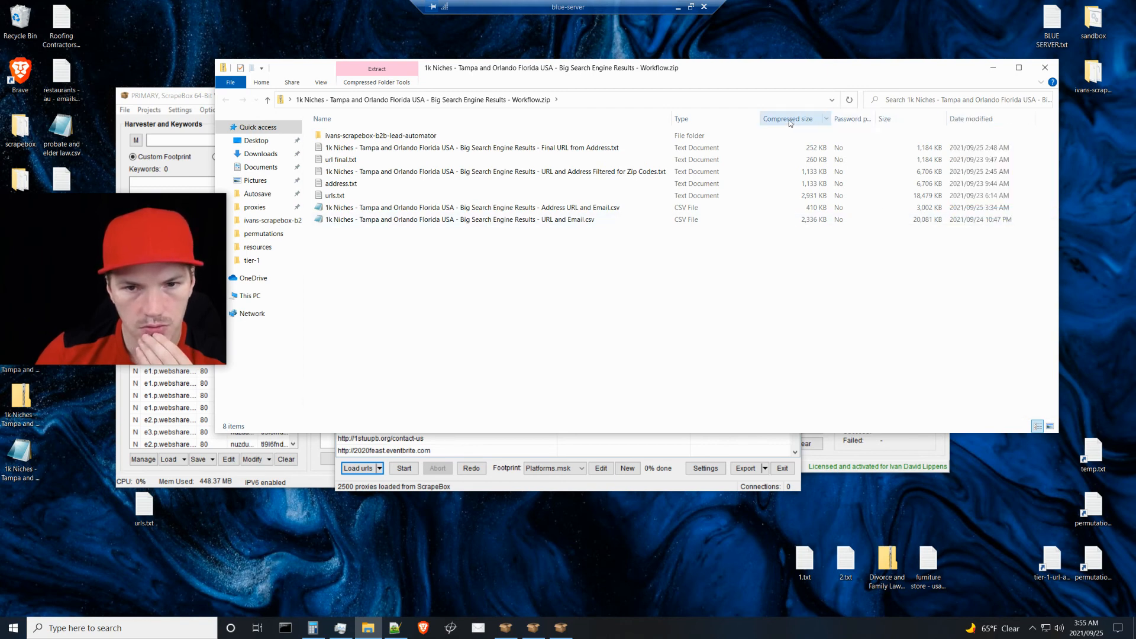
right_click(899, 122)
click(923, 205)
right_click(841, 123)
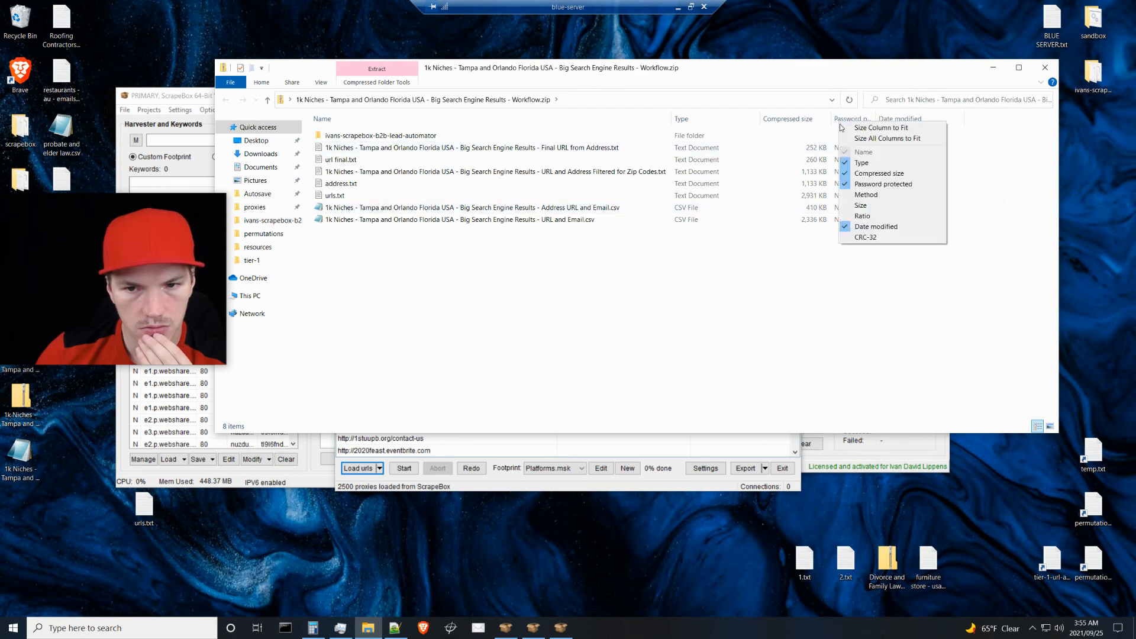
click(883, 184)
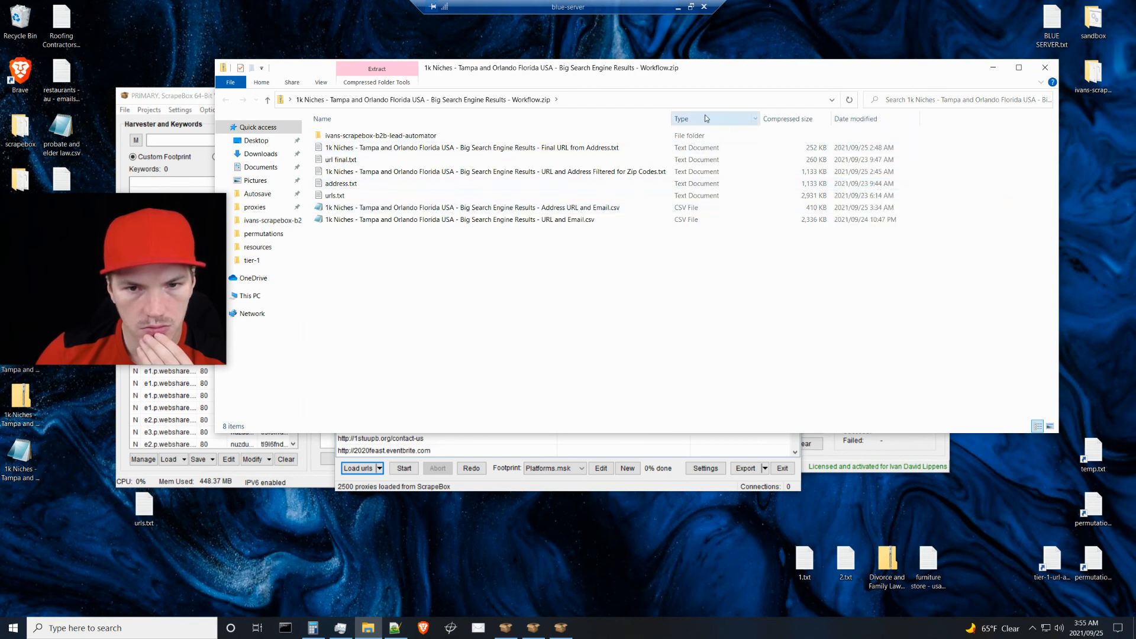
Step: Place the Date modified column beside Name and sort the archive's files from oldest to newest
click(865, 123)
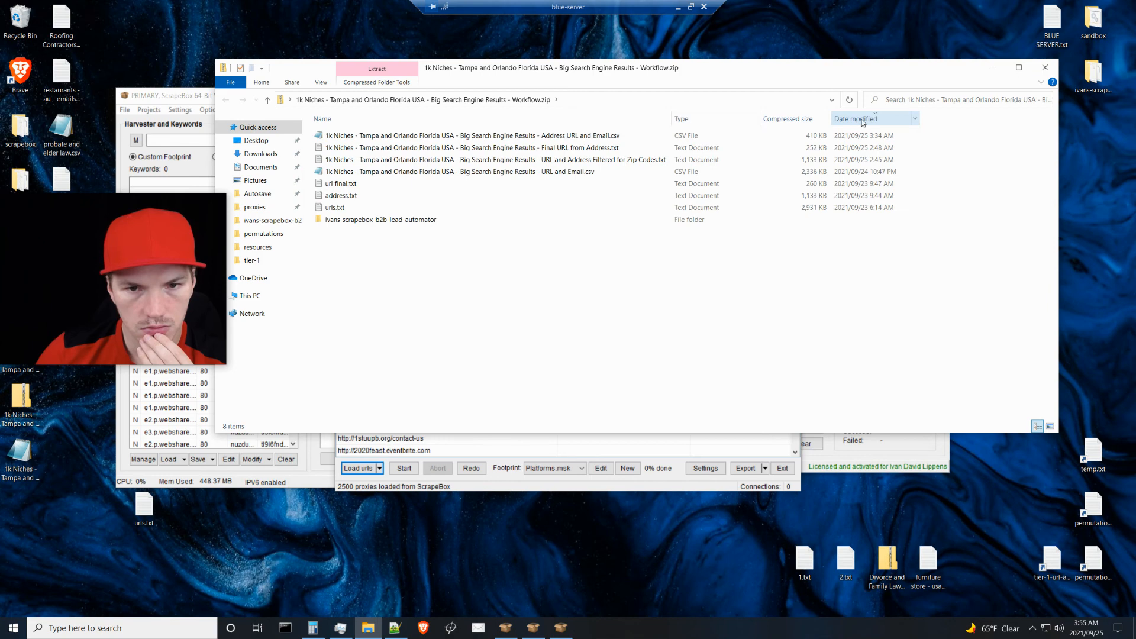
drag(871, 120, 671, 124)
drag(334, 119, 700, 126)
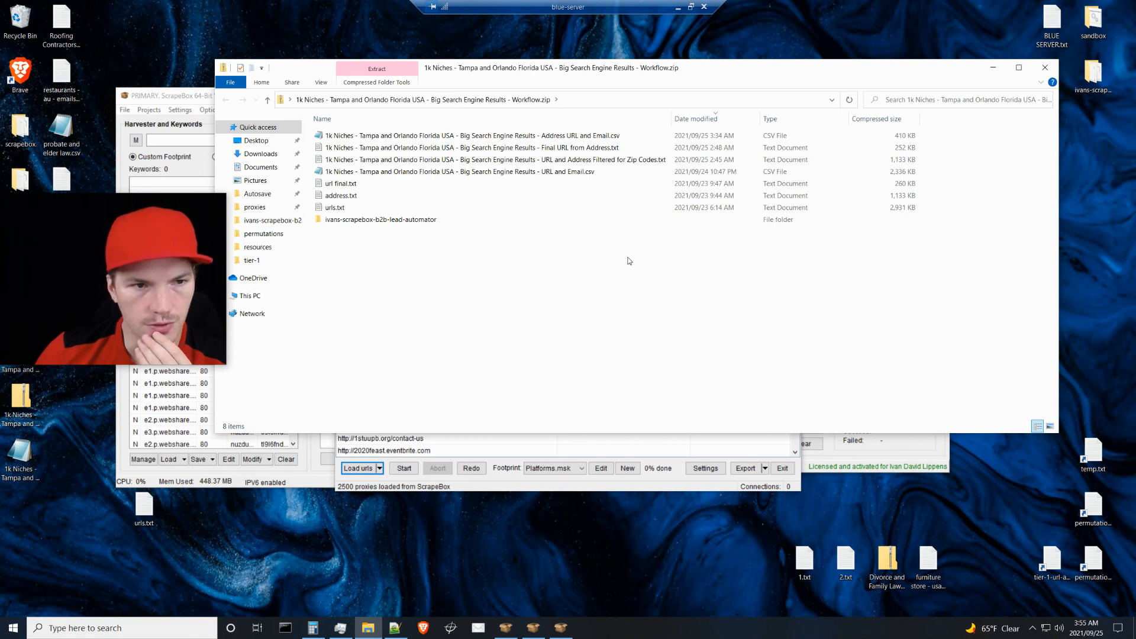
click(698, 118)
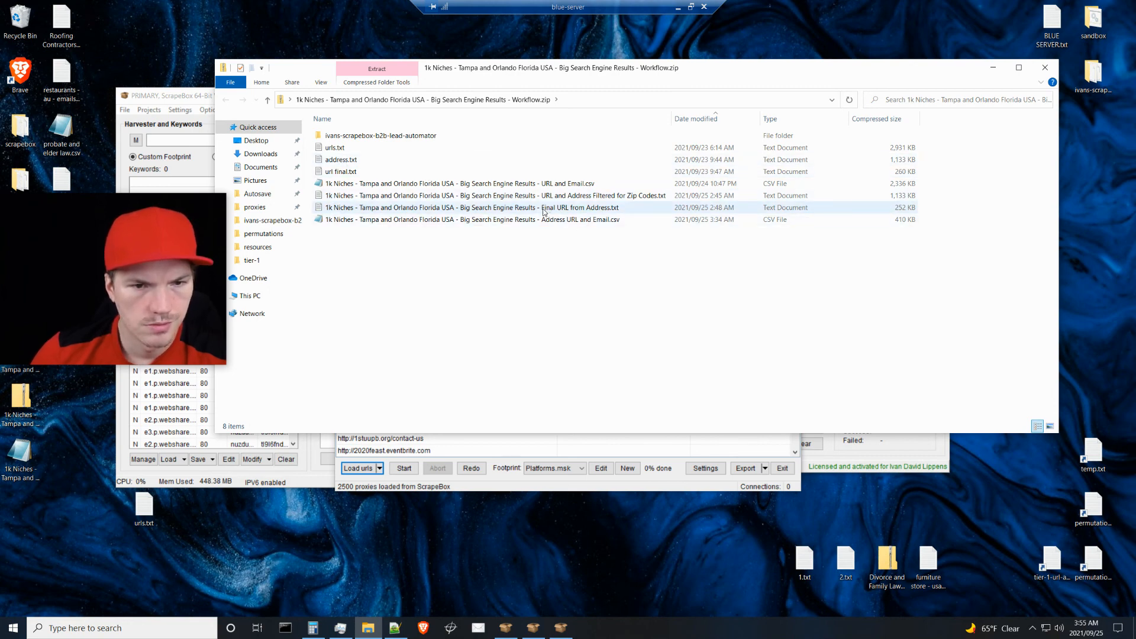
Step: Extract the Final URL from Address.txt file to the desktop and examine how many URLs it contains
drag(545, 211, 255, 542)
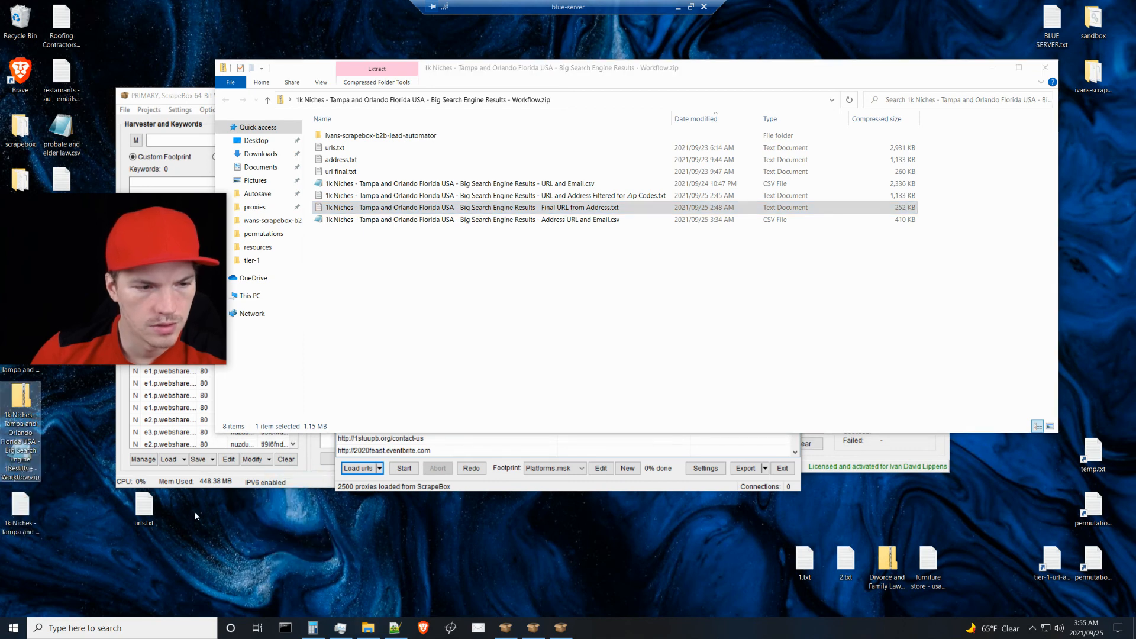
click(19, 518)
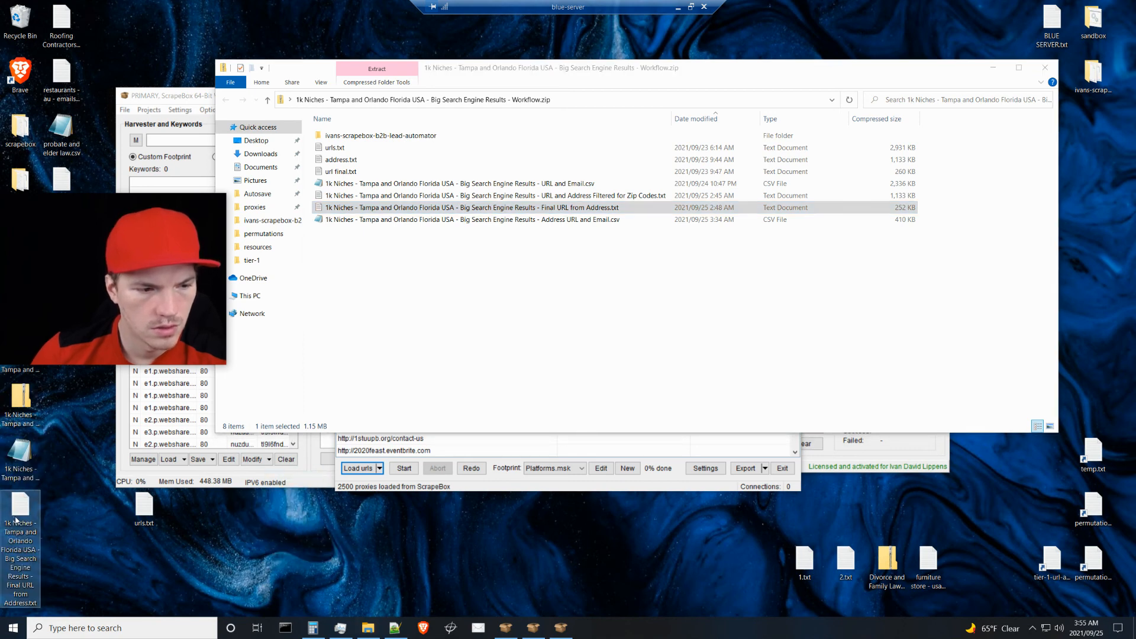
double_click(36, 525)
key(ctrl+a)
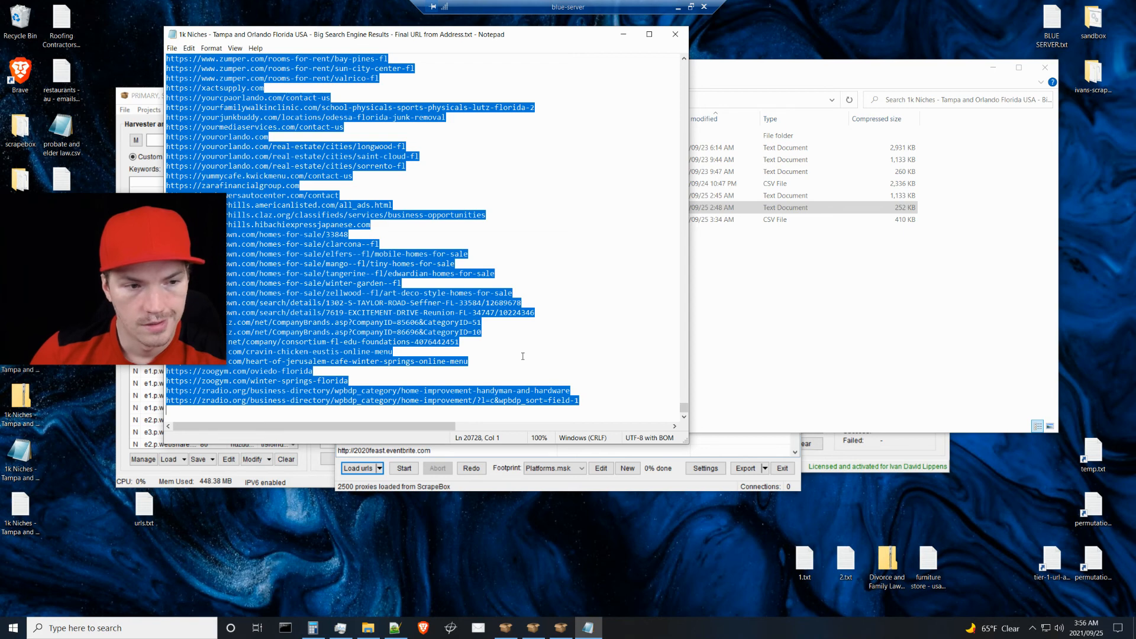
click(675, 35)
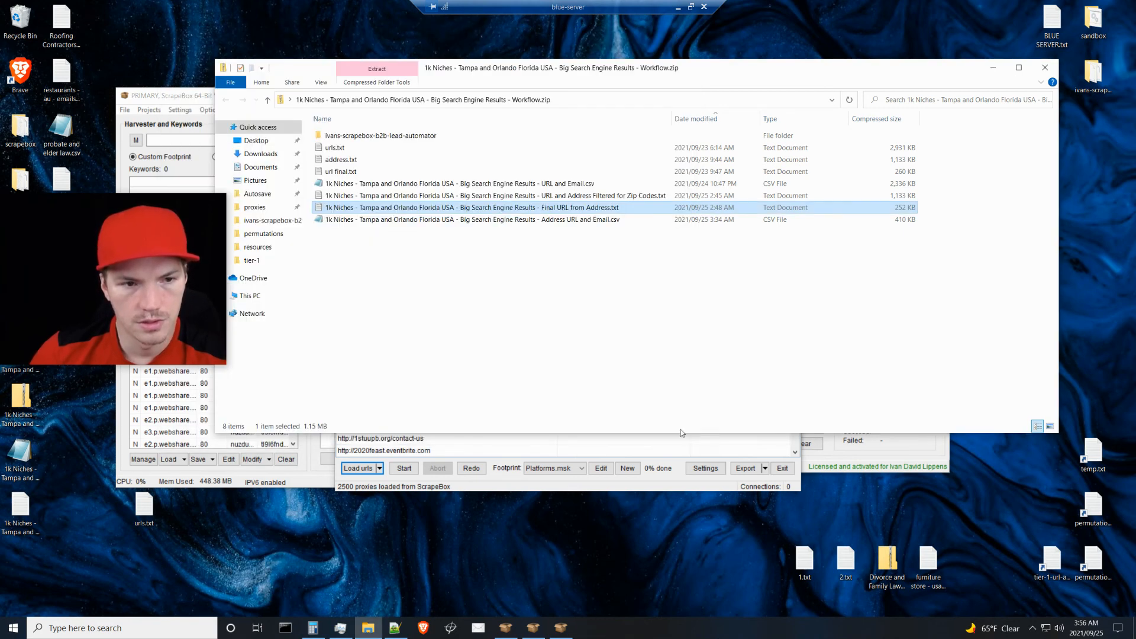
Step: Close the archive window and delete the extracted Final URL from Address.txt file from the desktop
click(1045, 68)
click(22, 513)
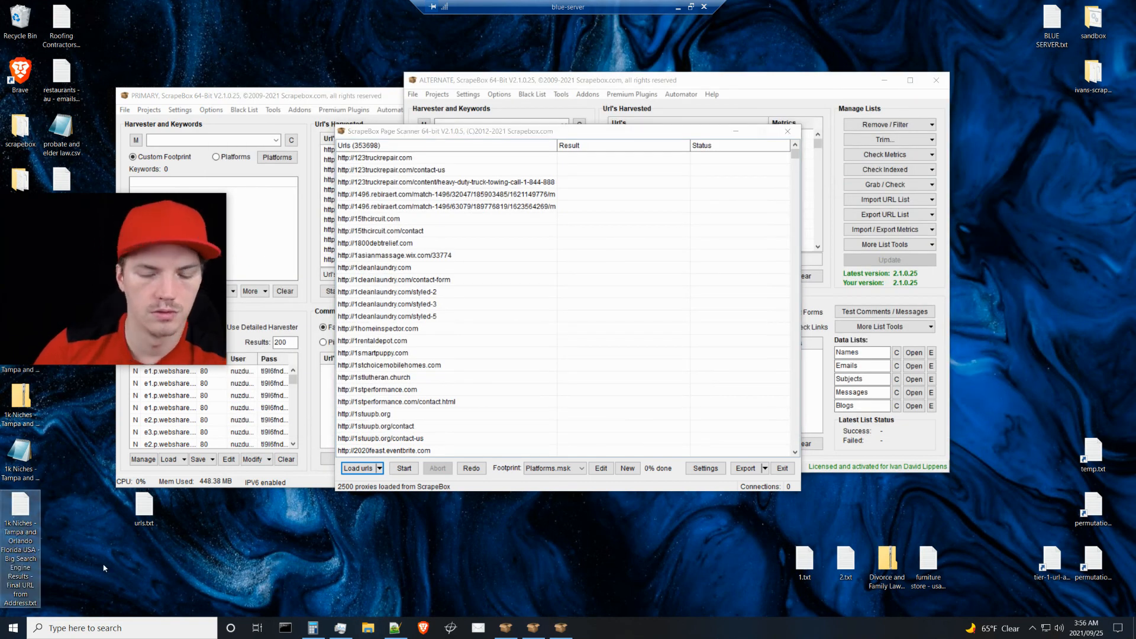
key(Delete)
Step: Try to copy the desktop's Address URL and Email.csv into the Workflow archive, keeping the archive's existing copy
click(24, 452)
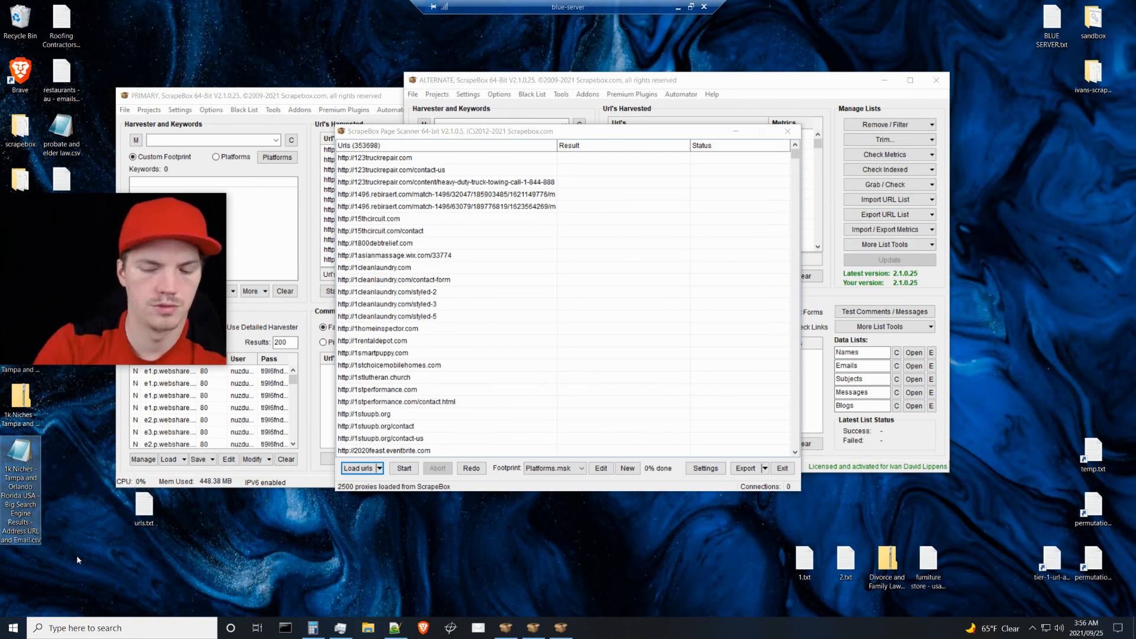
drag(22, 503, 24, 407)
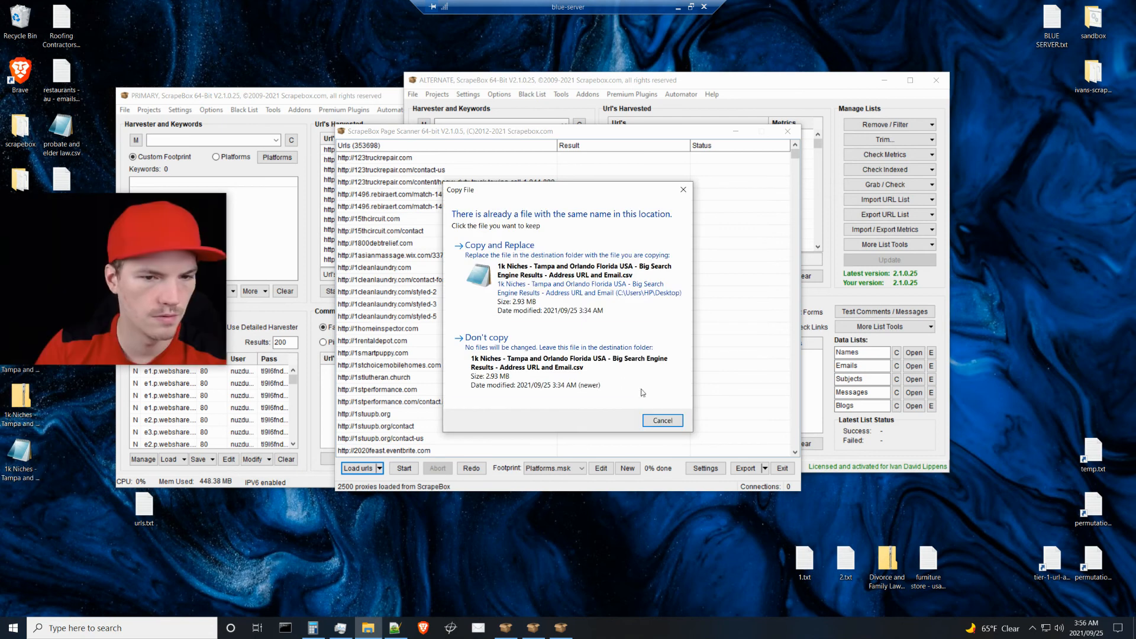
click(642, 392)
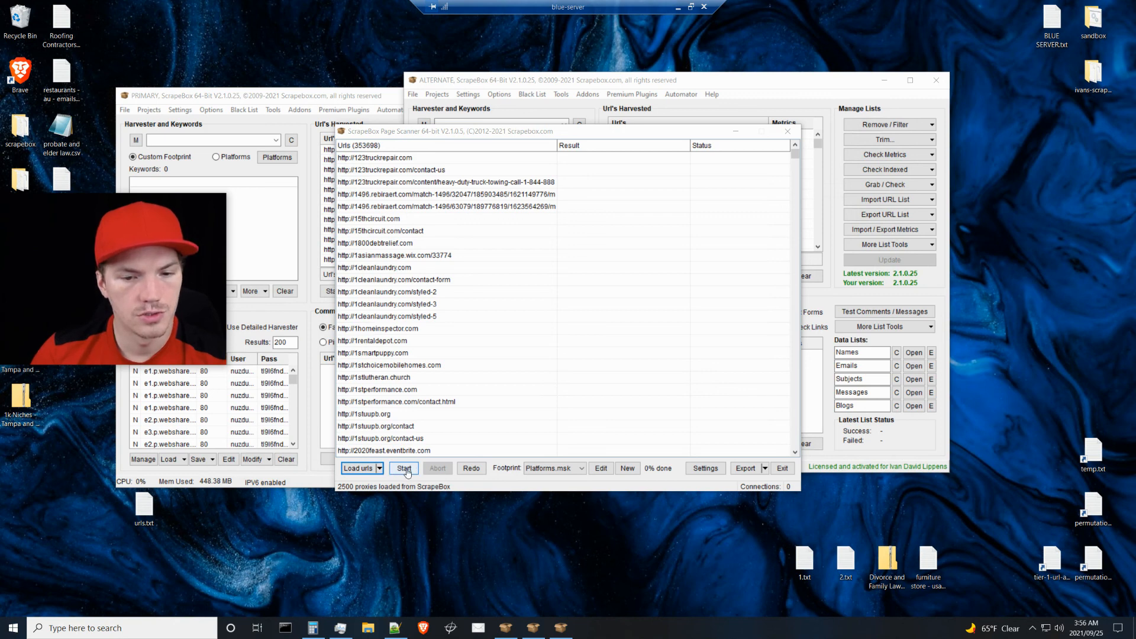
Step: Review the Page Scanner's connection and timeout settings, then start scanning the loaded URLs
click(708, 475)
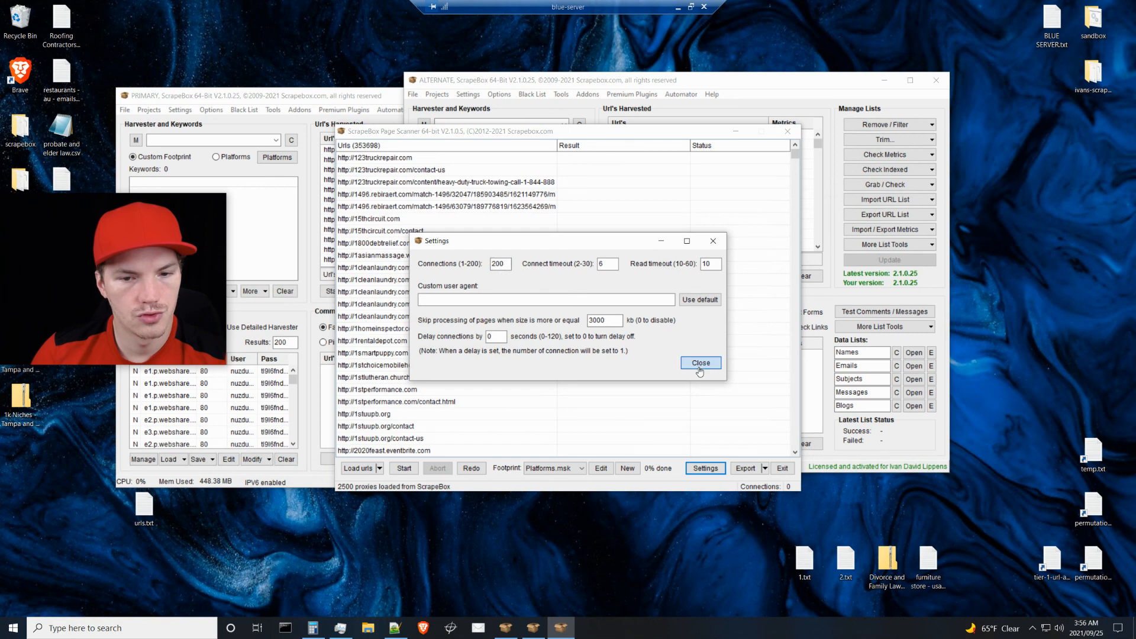
click(700, 363)
click(403, 471)
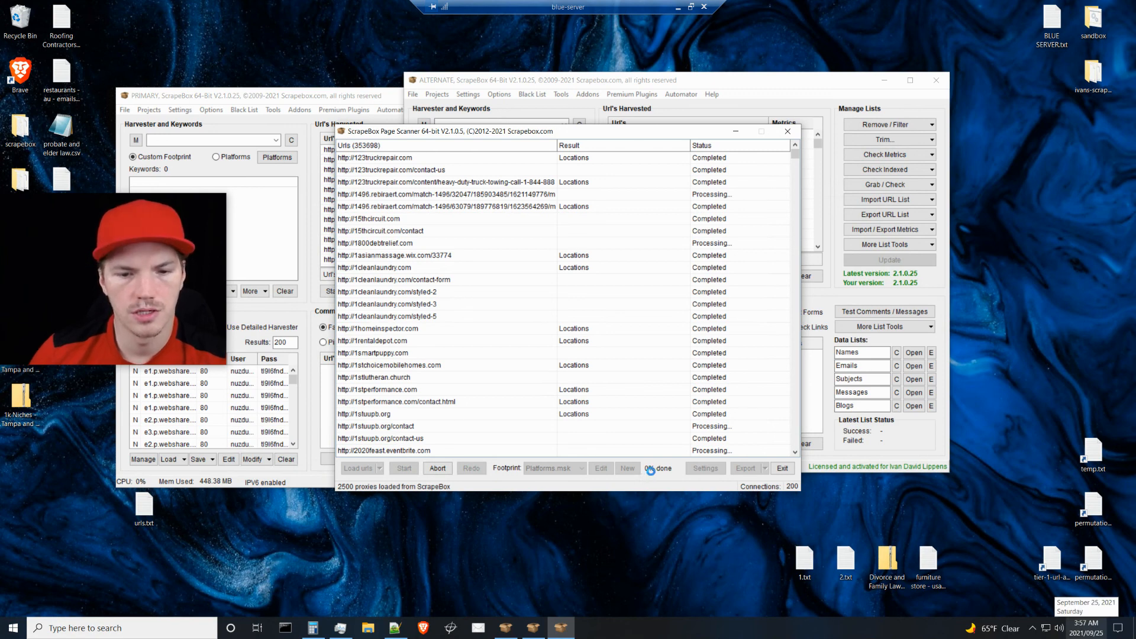
Step: Look through the scan results for Locations matches and statuses, down to the end of the URL list
click(796, 211)
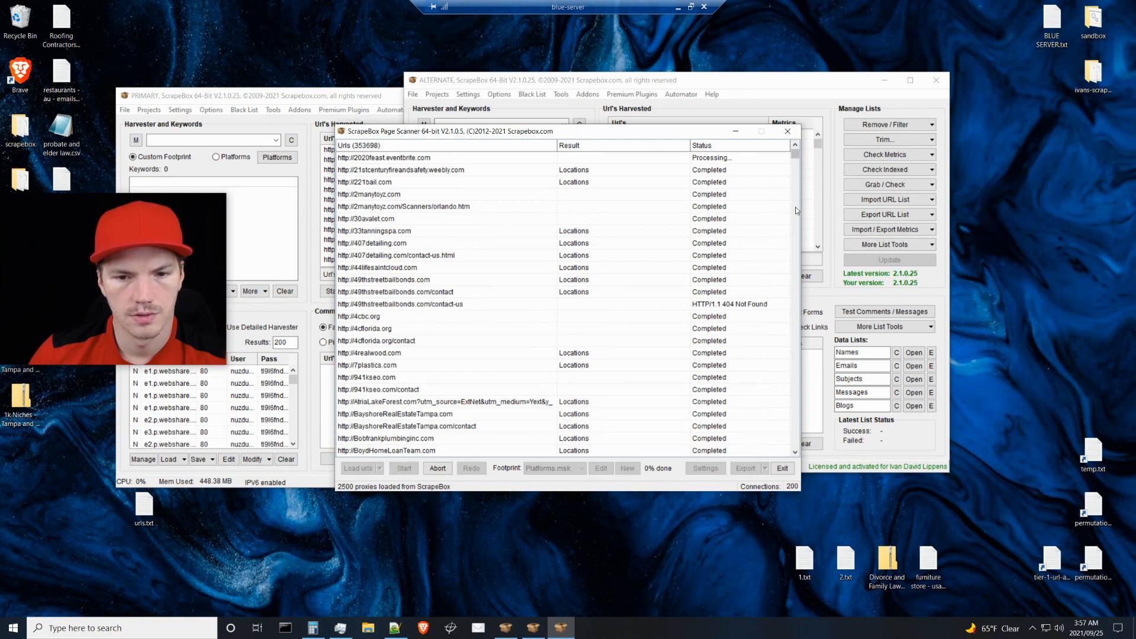
click(796, 211)
click(796, 210)
click(796, 211)
click(797, 211)
click(797, 211)
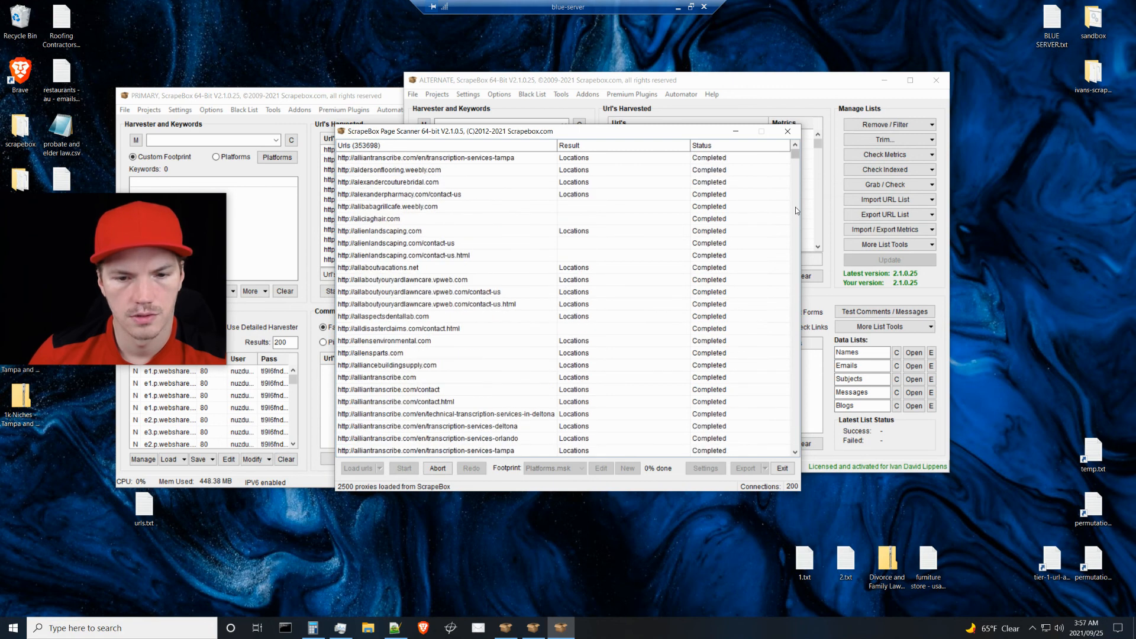
click(792, 186)
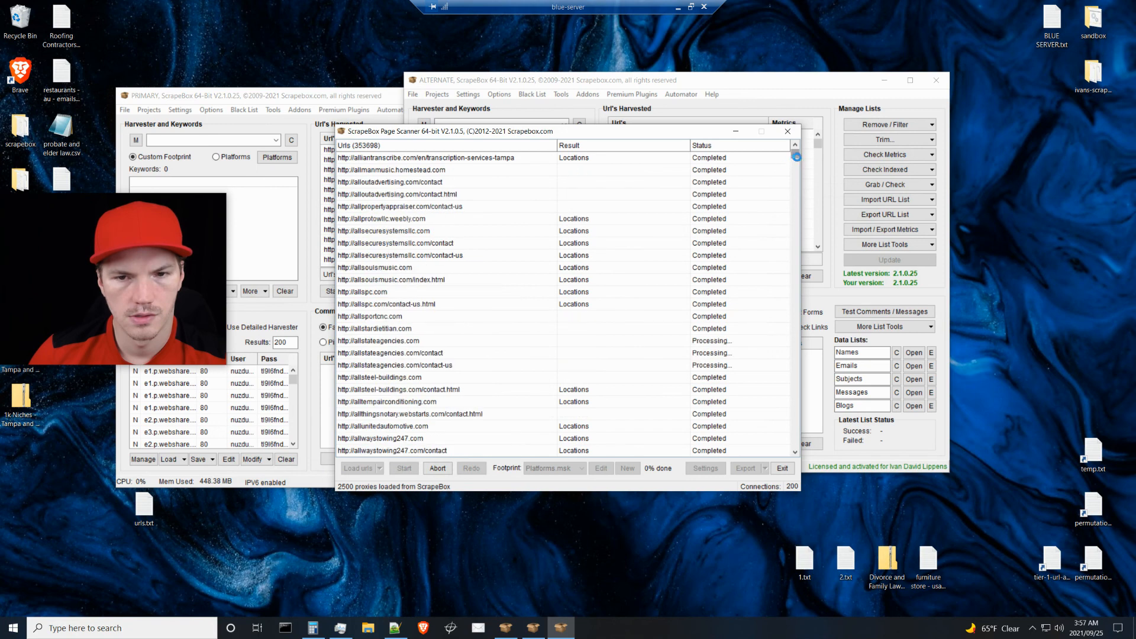
drag(791, 183, 786, 465)
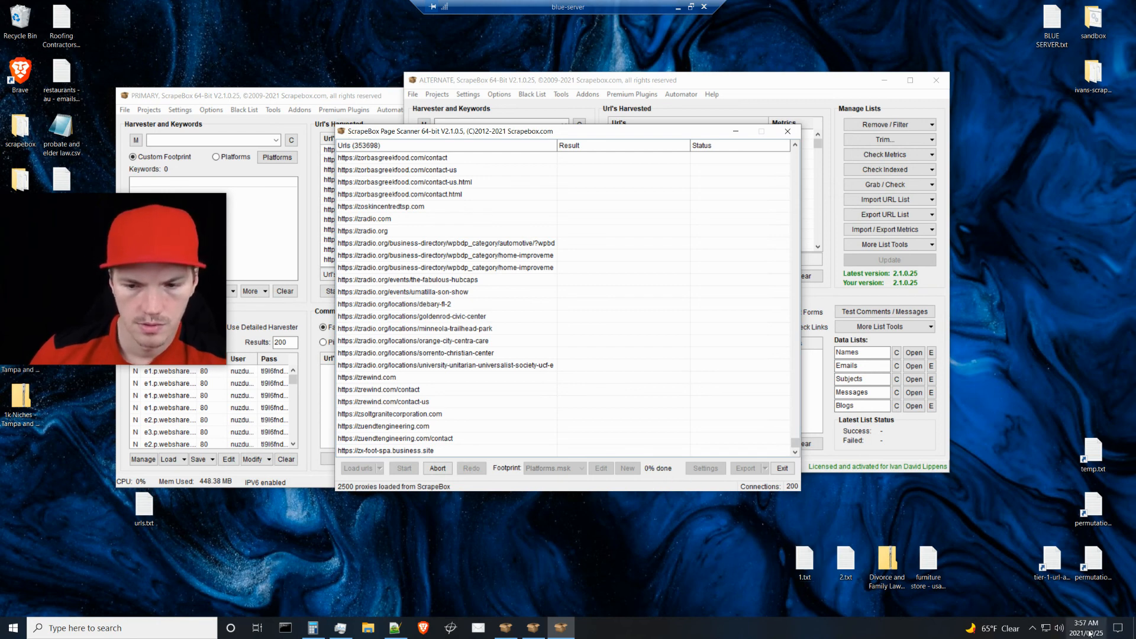
Step: Check the exact system time and the Page Scanner's CPU usage in Task Manager, then minimize Task Manager
mouse_move(1089, 633)
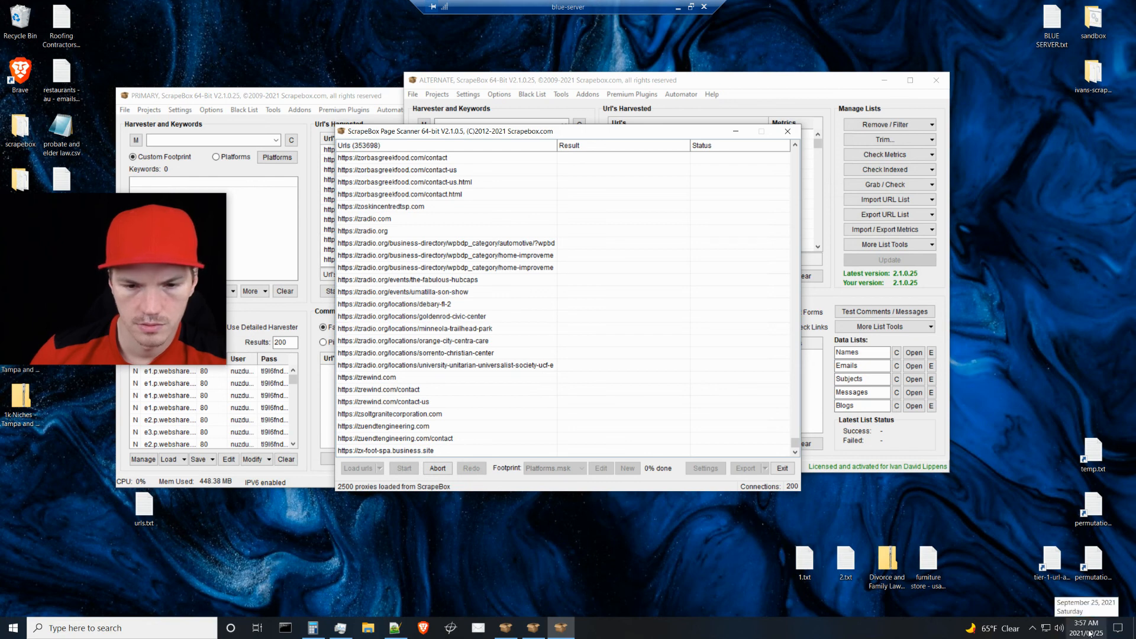
click(1089, 633)
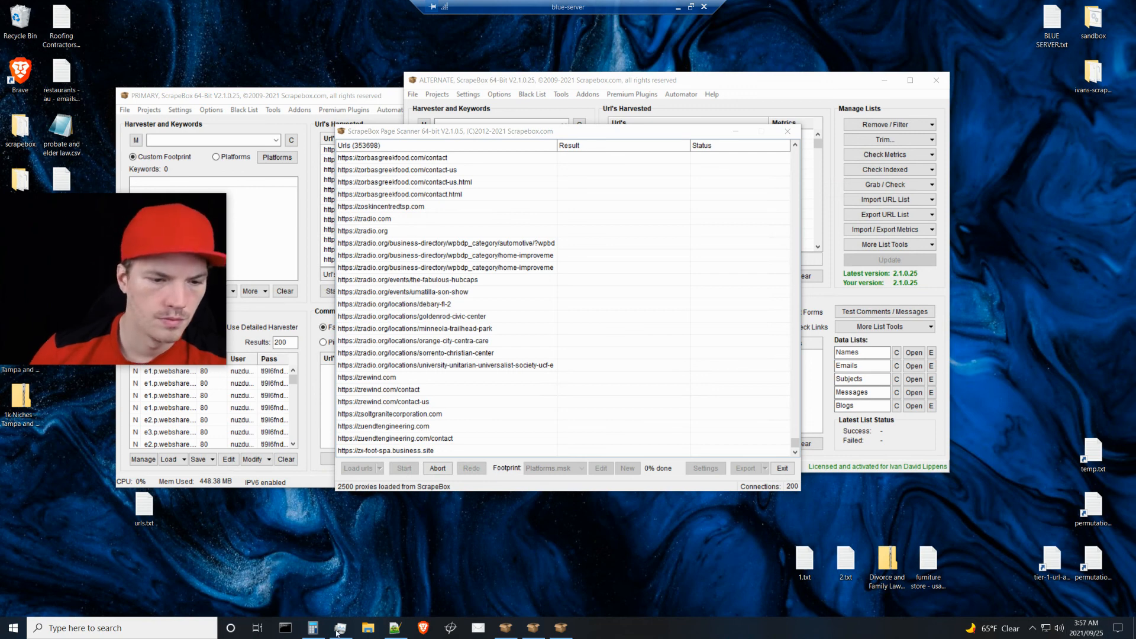
mouse_move(340, 635)
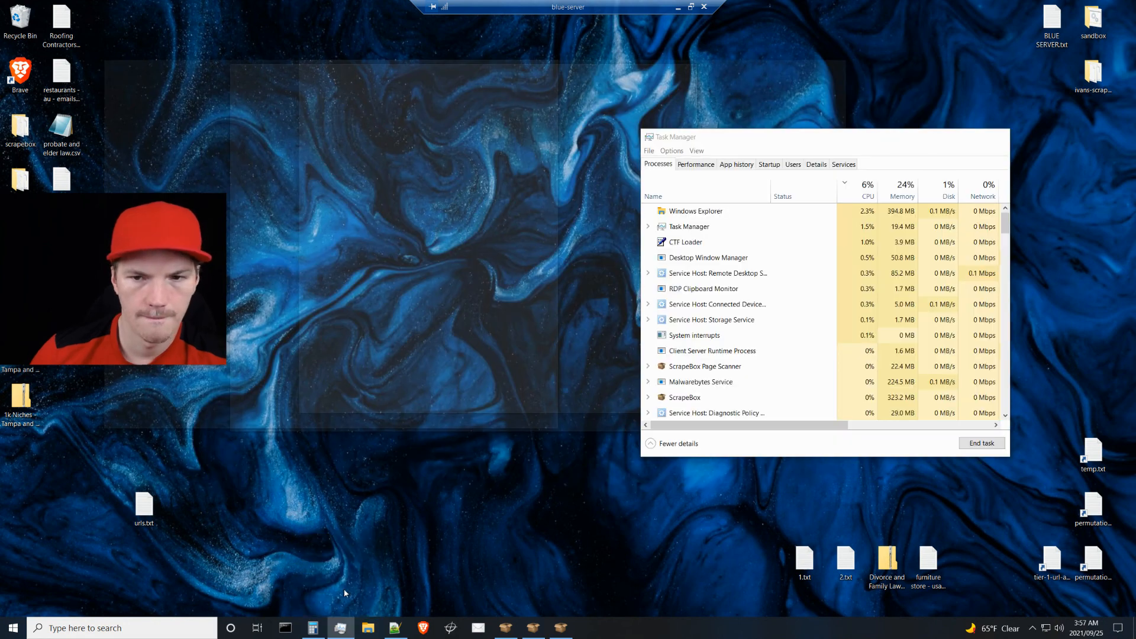
click(344, 593)
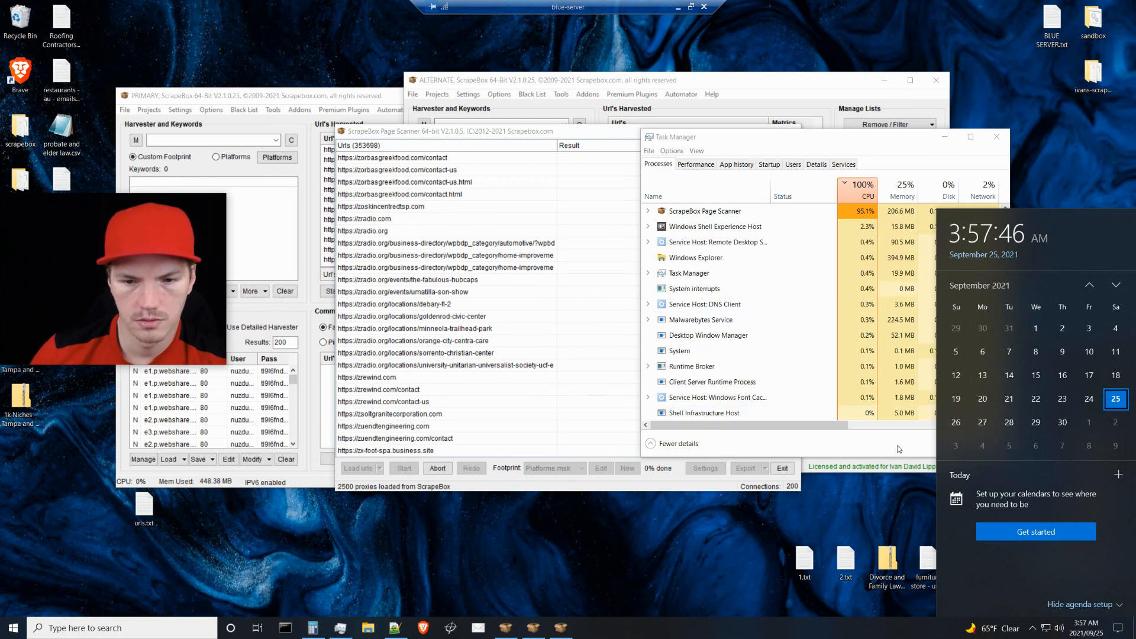
click(899, 449)
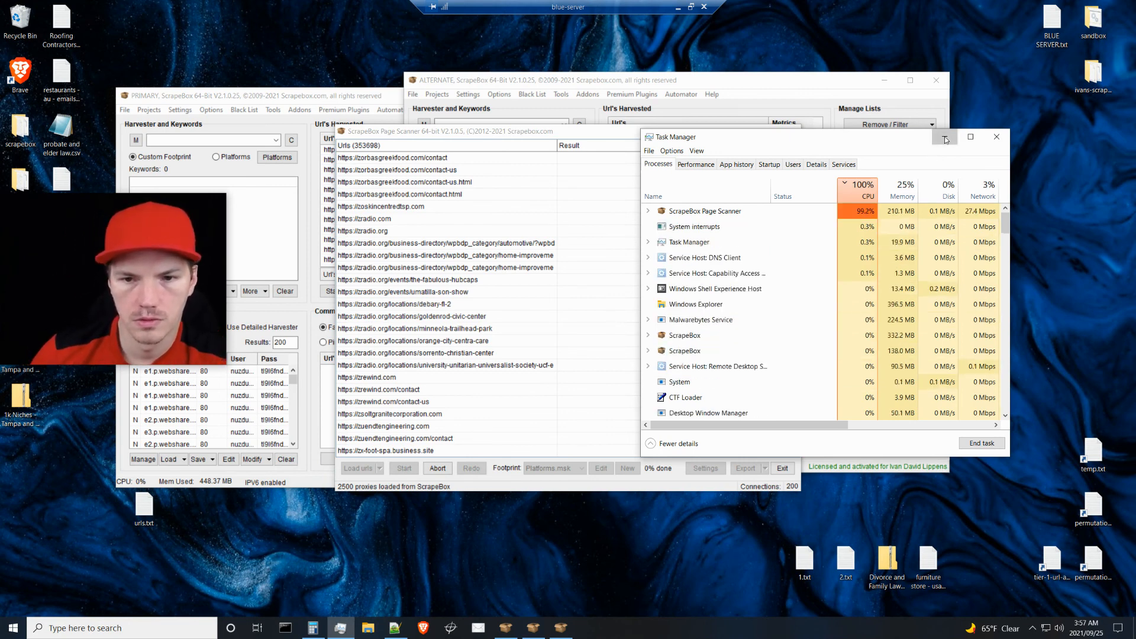
click(944, 139)
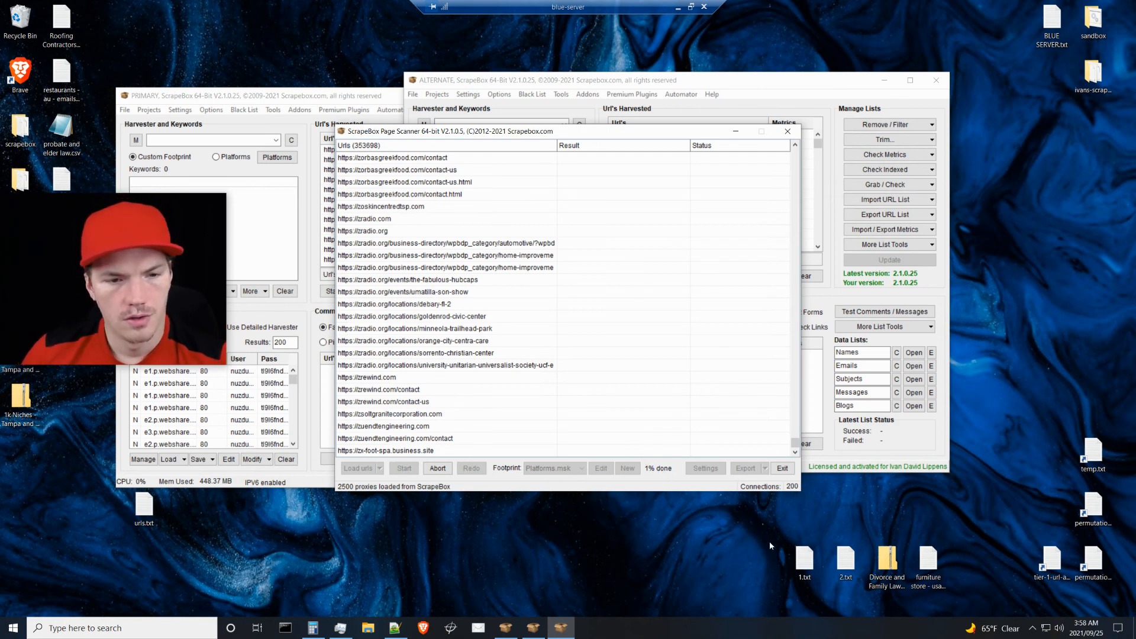
Step: Take the blue-server remote session out of full screen and minimize it to reach the local browser's Pastebin regex page
click(691, 7)
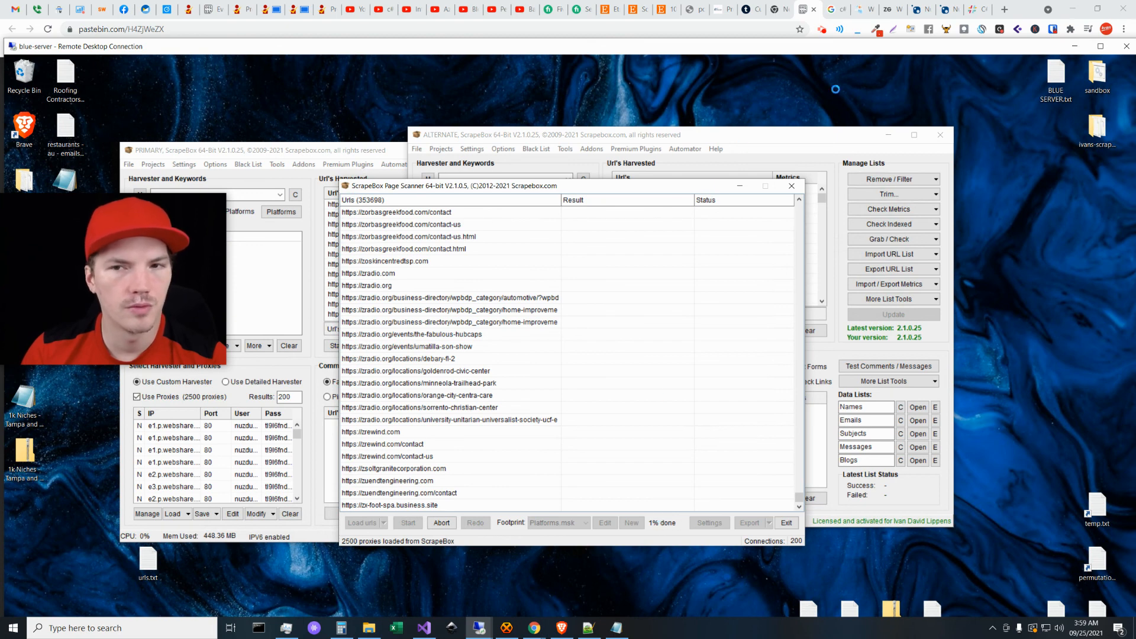
click(1070, 48)
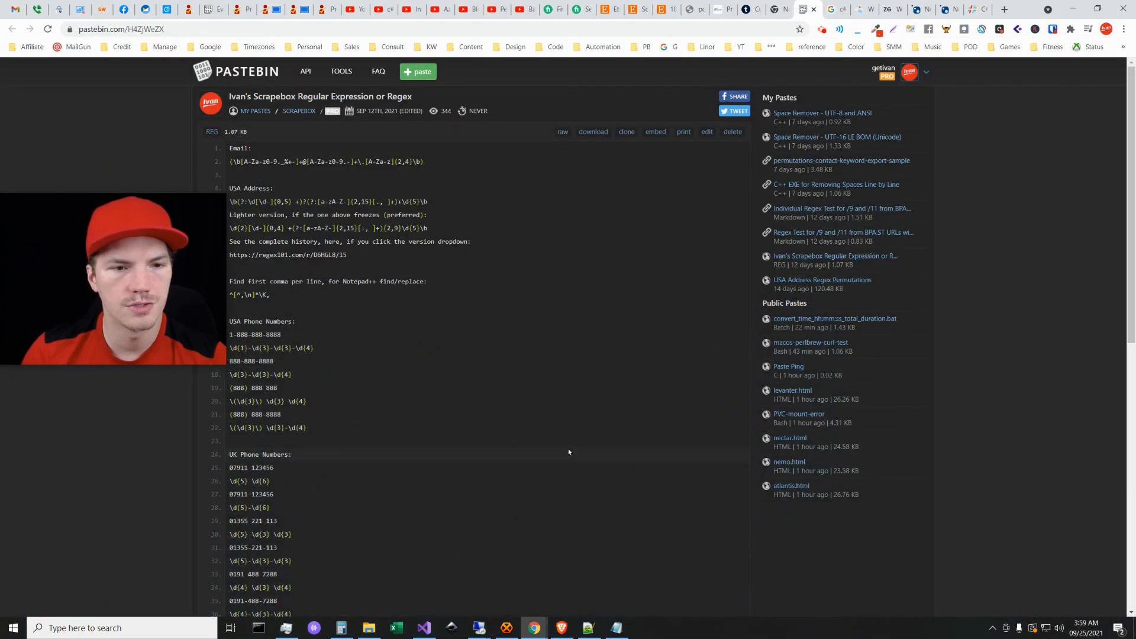